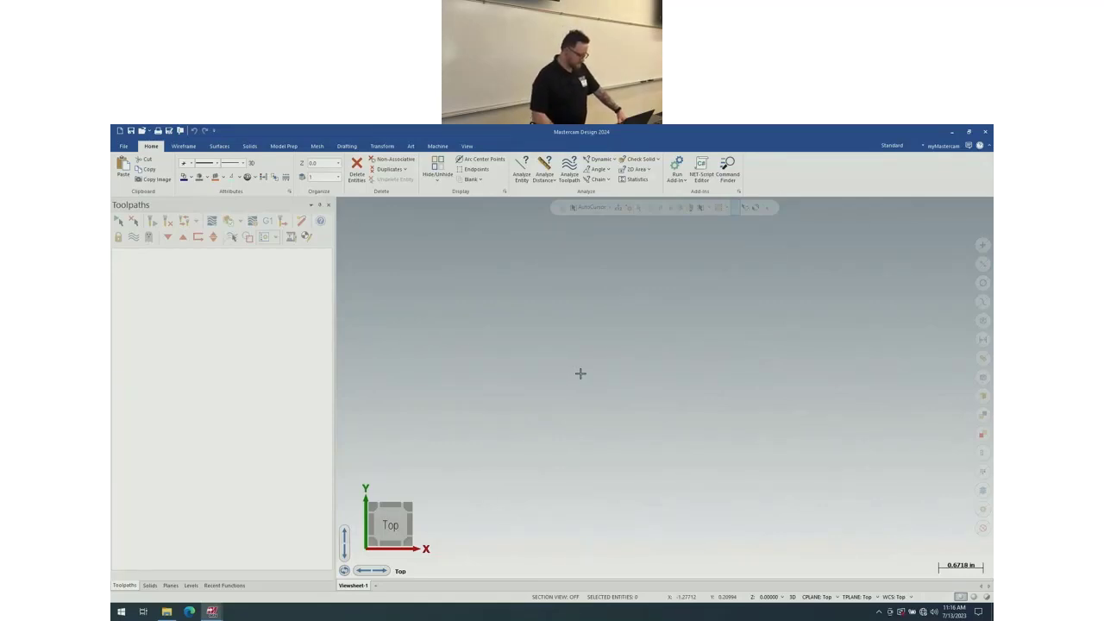
# - Open the fixture file Tombstone 400mm.mcam from the Fixtures > Individual pieces folder of Shared Mastercam 2024
pyautogui.click(166, 612)
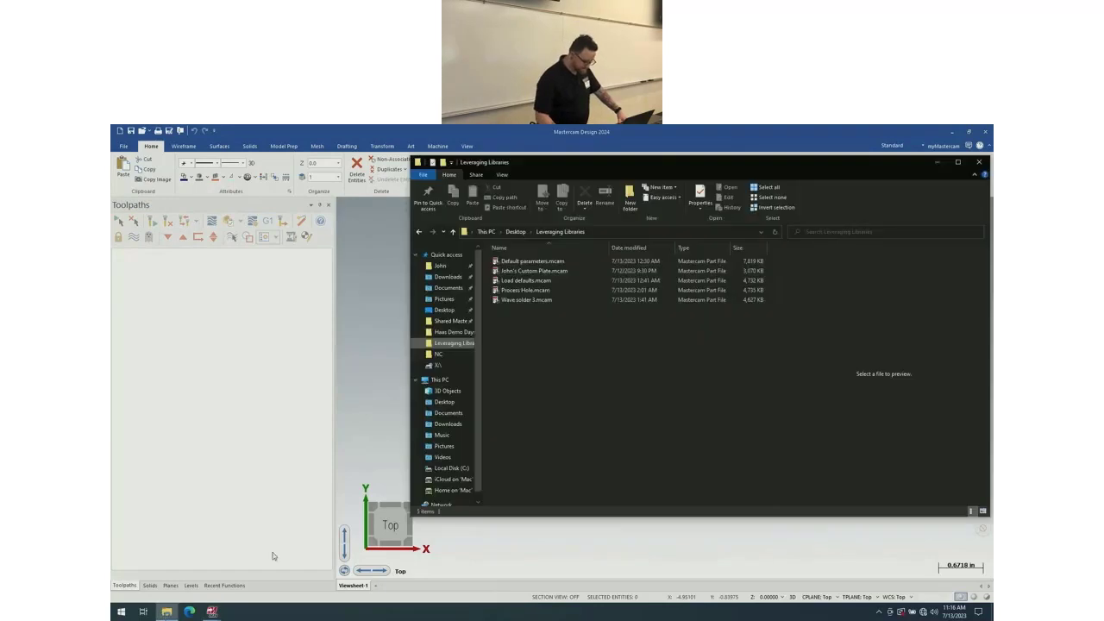
pyautogui.click(450, 321)
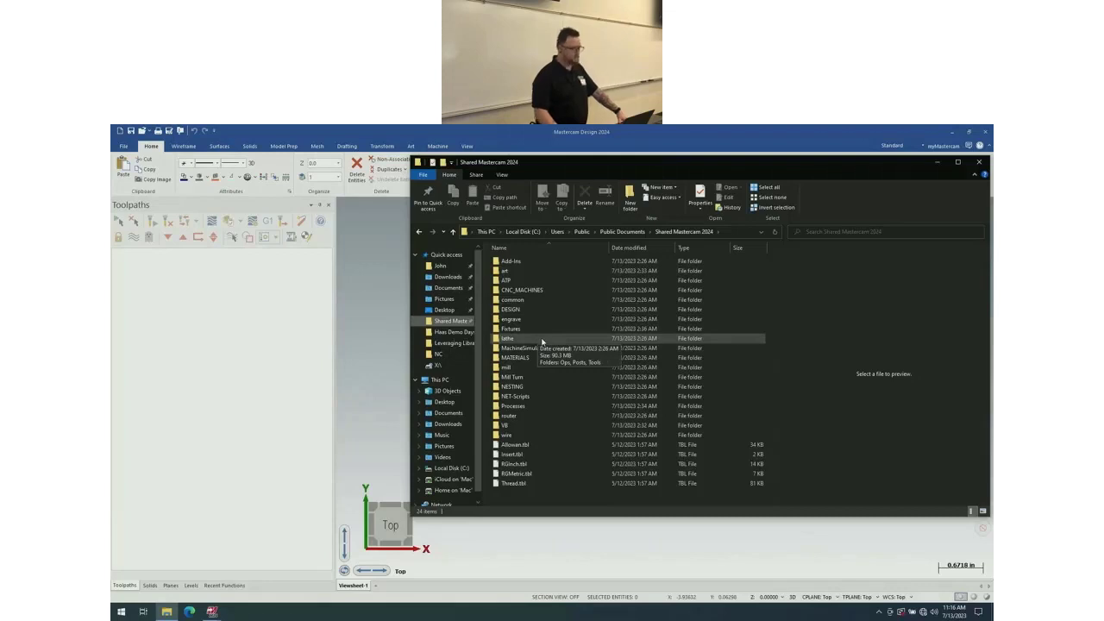
pyautogui.click(541, 333)
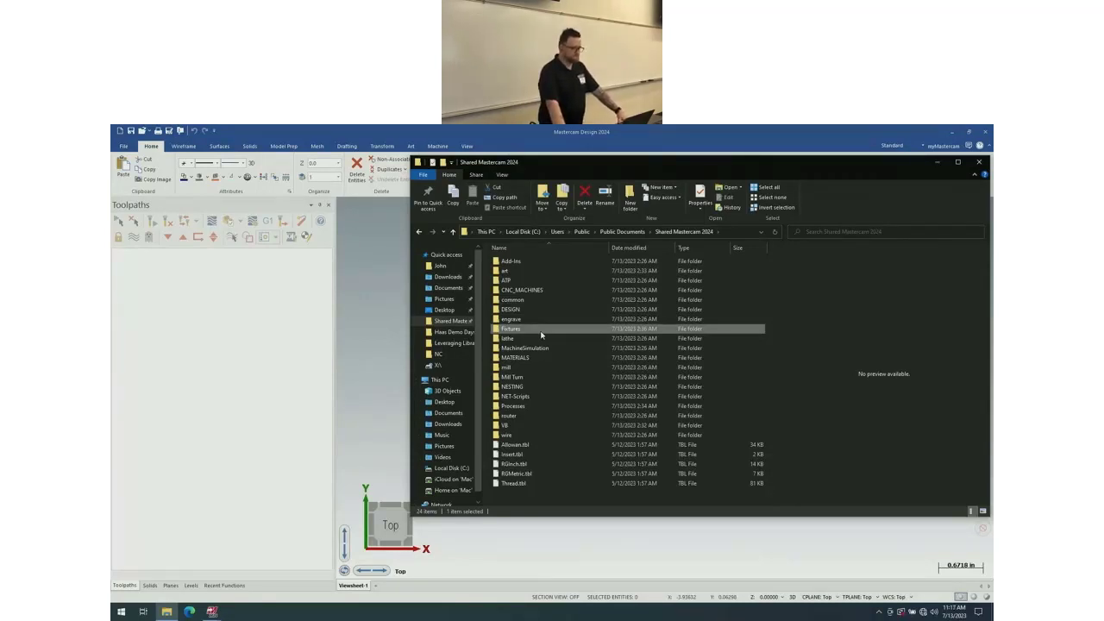
pyautogui.doubleClick(541, 333)
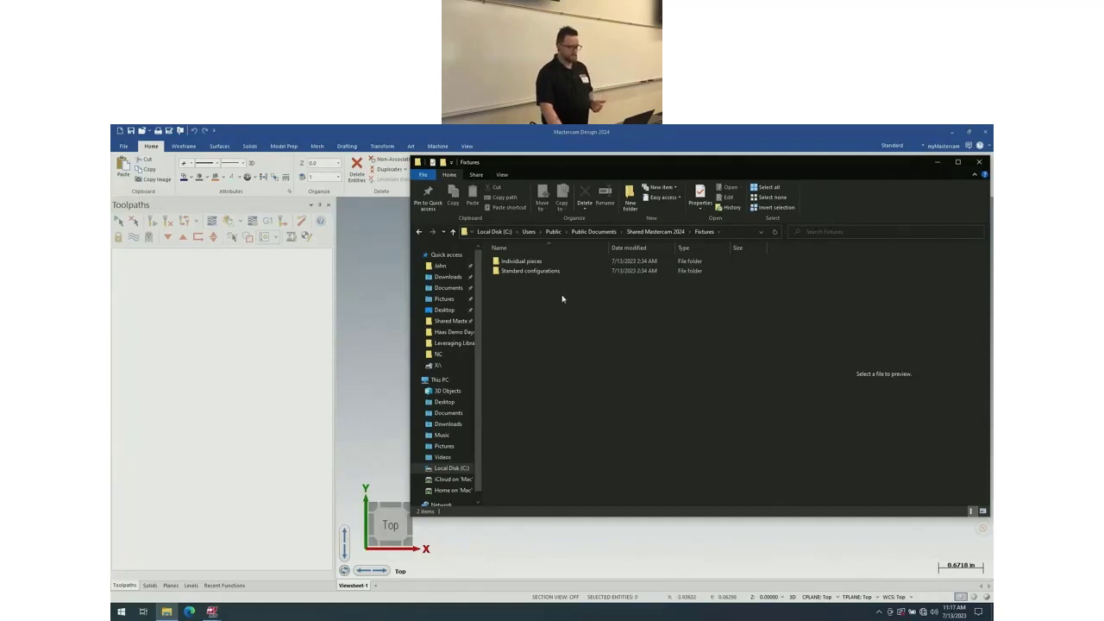
pyautogui.click(536, 262)
pyautogui.doubleClick(534, 262)
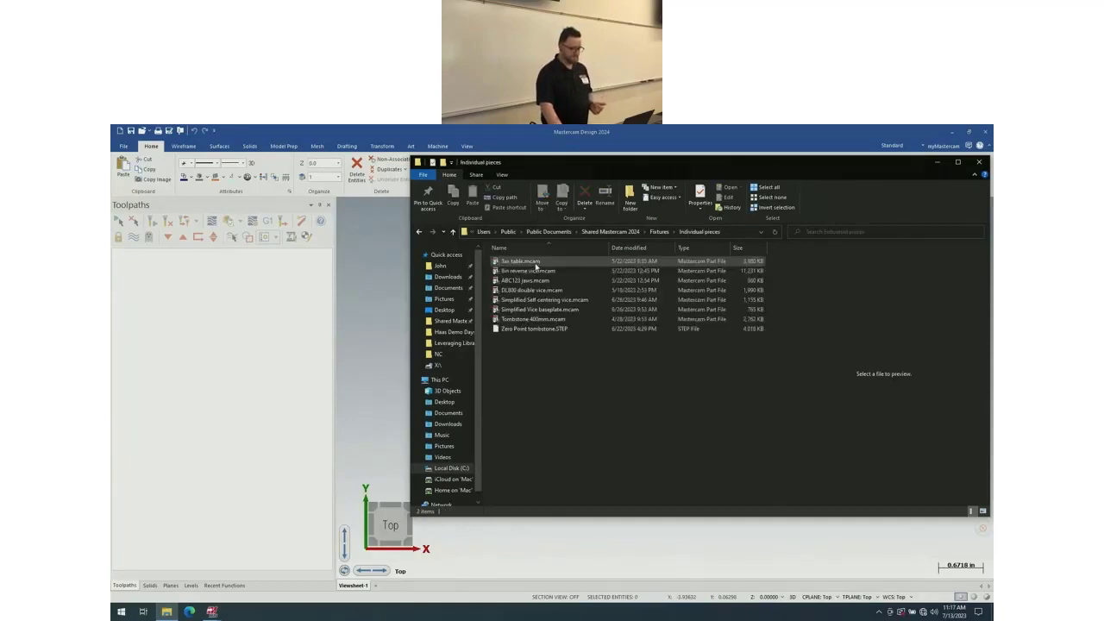
pyautogui.click(528, 319)
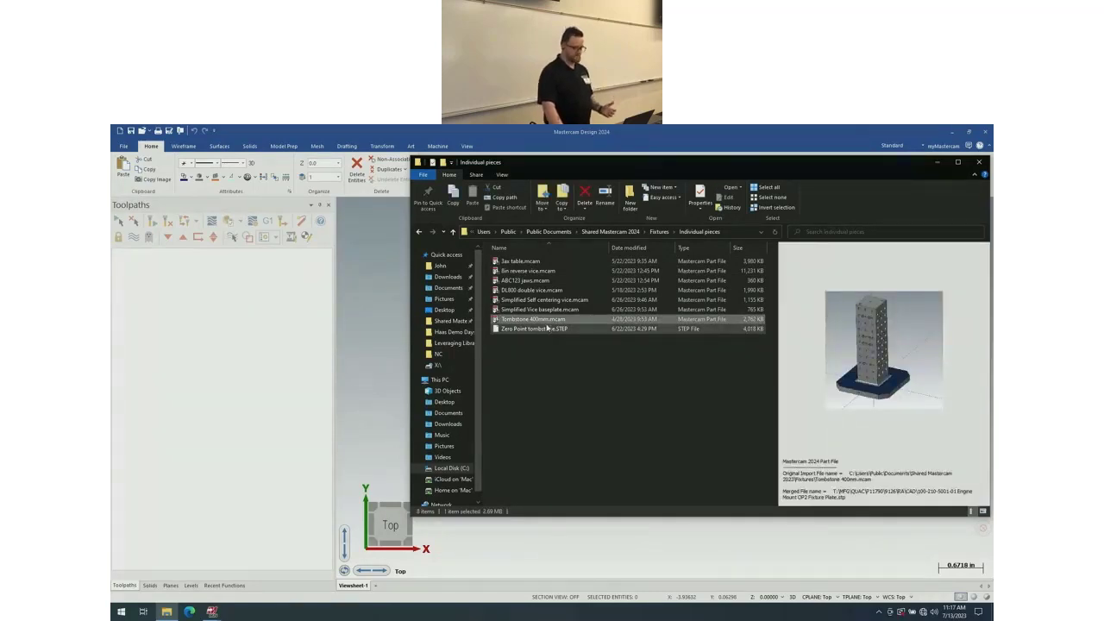
pyautogui.moveTo(542, 321); pyautogui.dragTo(387, 340)
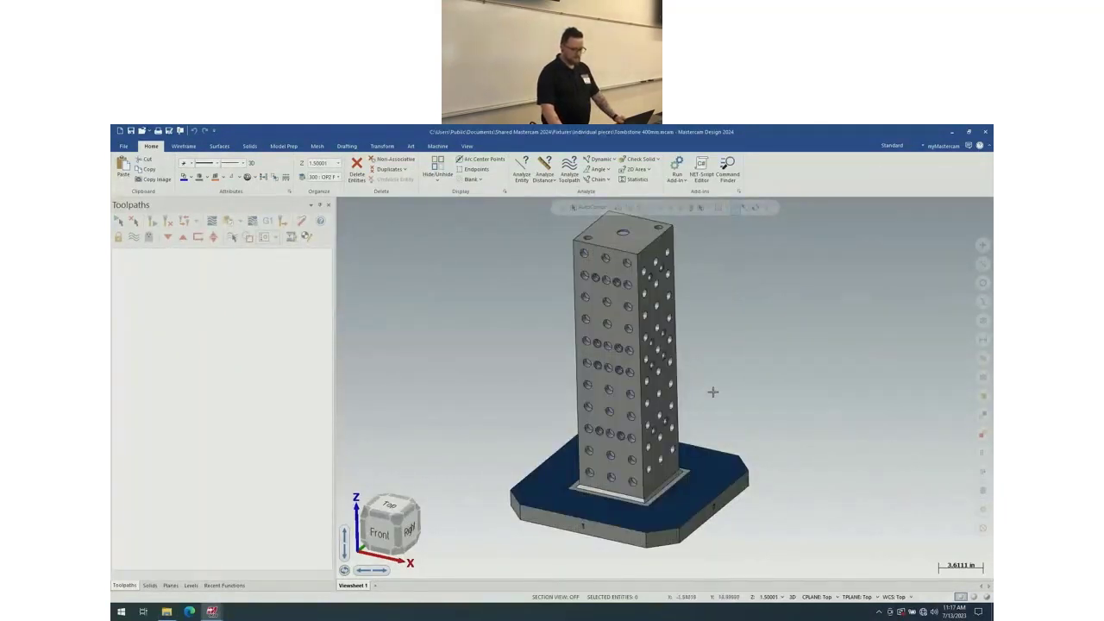
# - Examine the holes in the tombstone's front face up close and return to a fitted view of the fixture
pyautogui.moveTo(713, 389)
pyautogui.mouseDown(button='middle')
pyautogui.moveTo(742, 366)
pyautogui.moveTo(702, 390)
pyautogui.moveTo(710, 382)
pyautogui.mouseUp(button='middle')
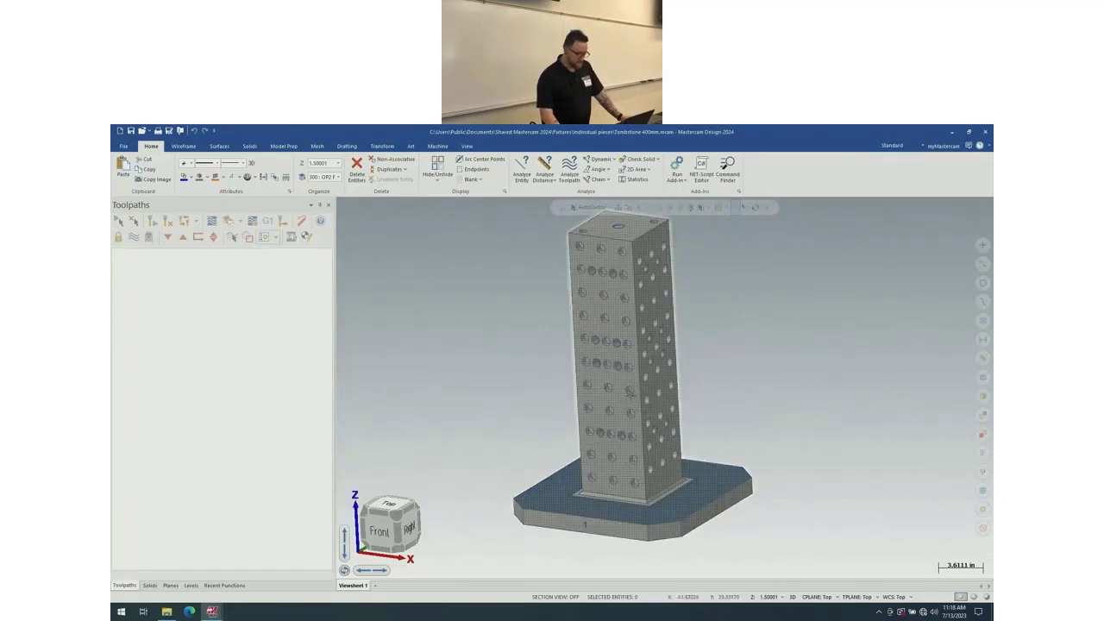
pyautogui.scroll(8, 624, 254)
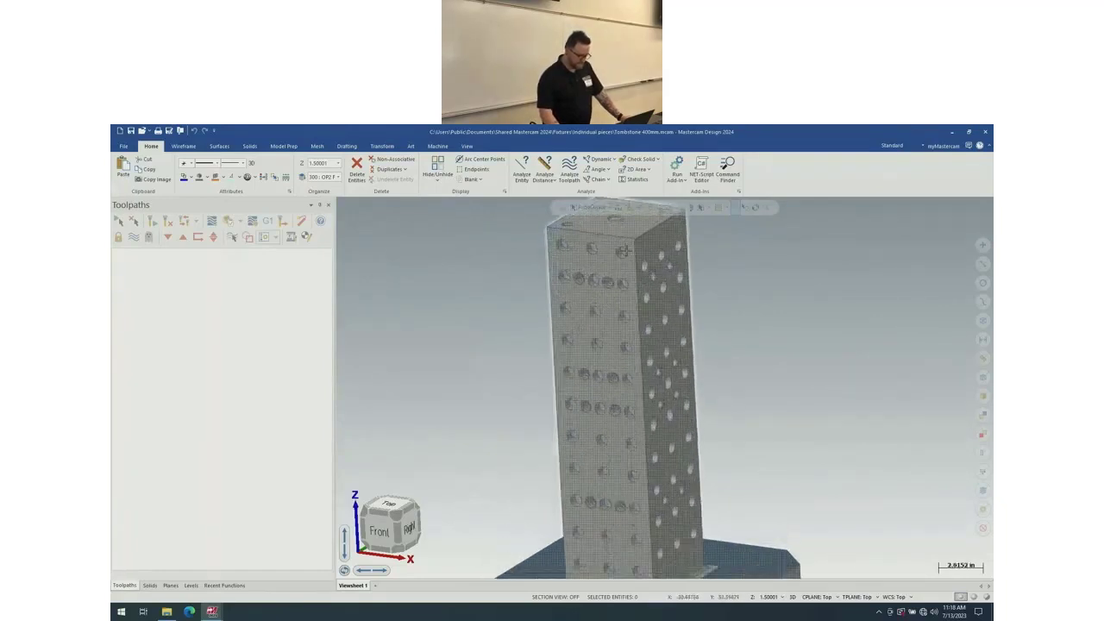
pyautogui.scroll(5, 548, 384)
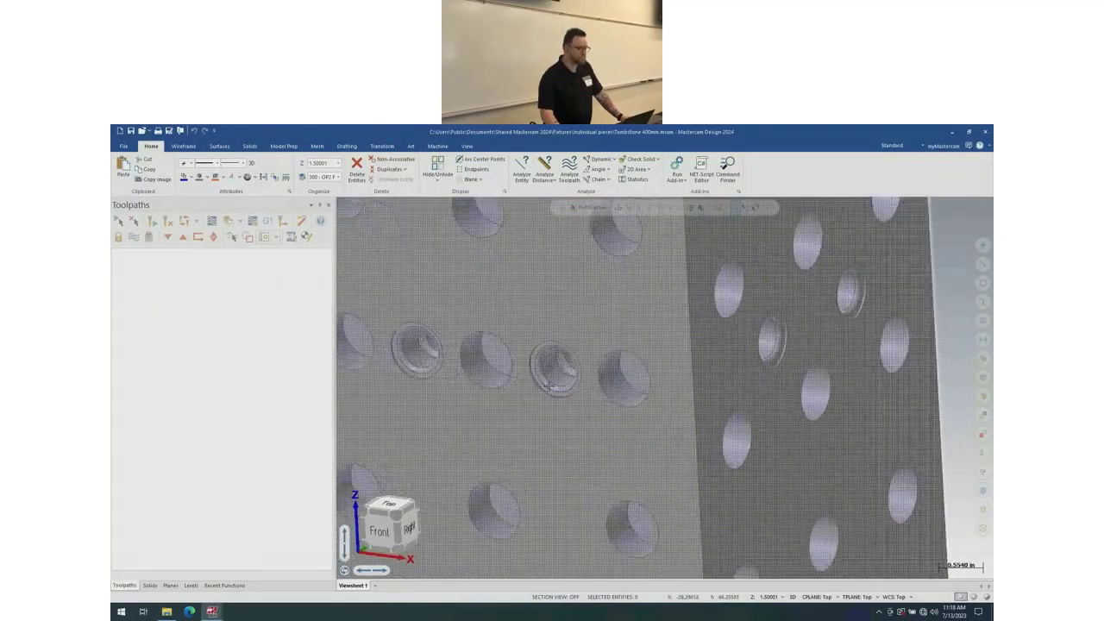
pyautogui.scroll(3, 548, 384)
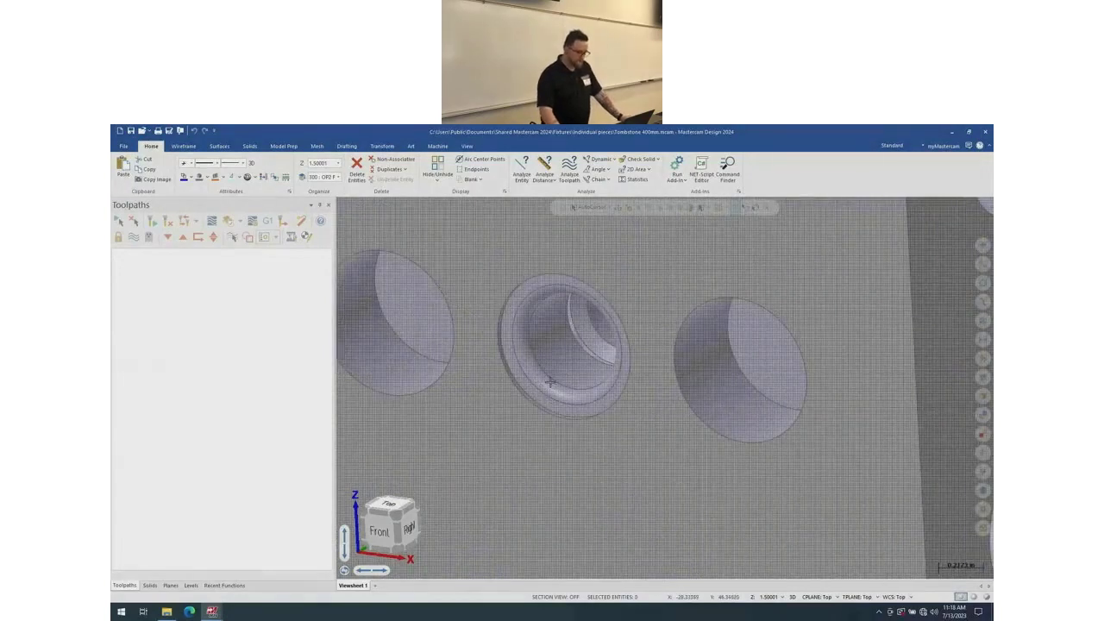
pyautogui.rightClick(551, 383)
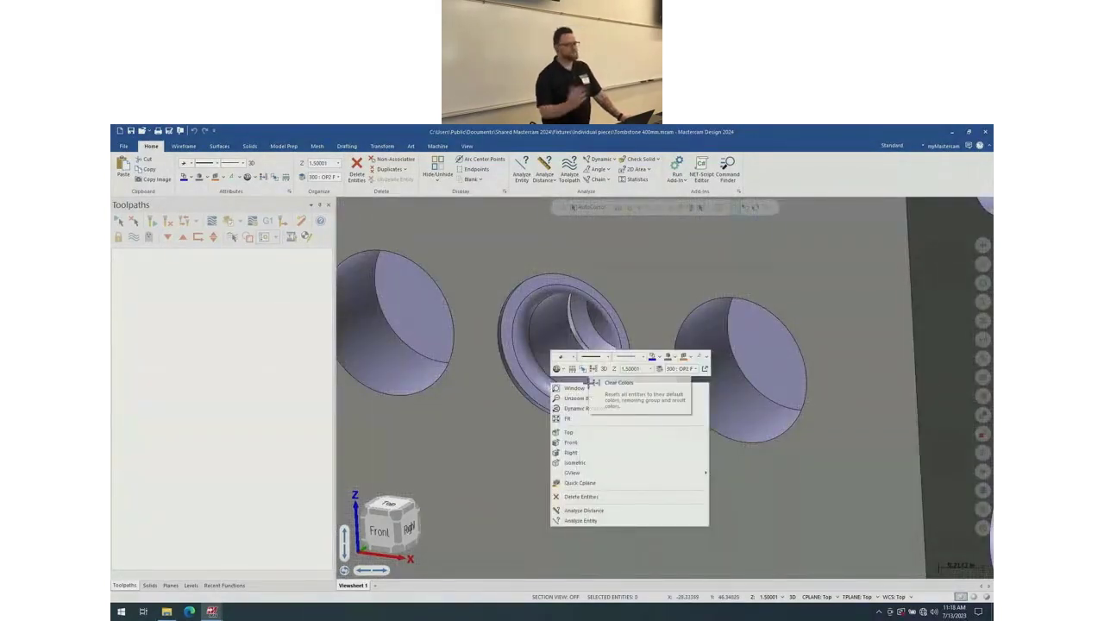
pyautogui.click(583, 422)
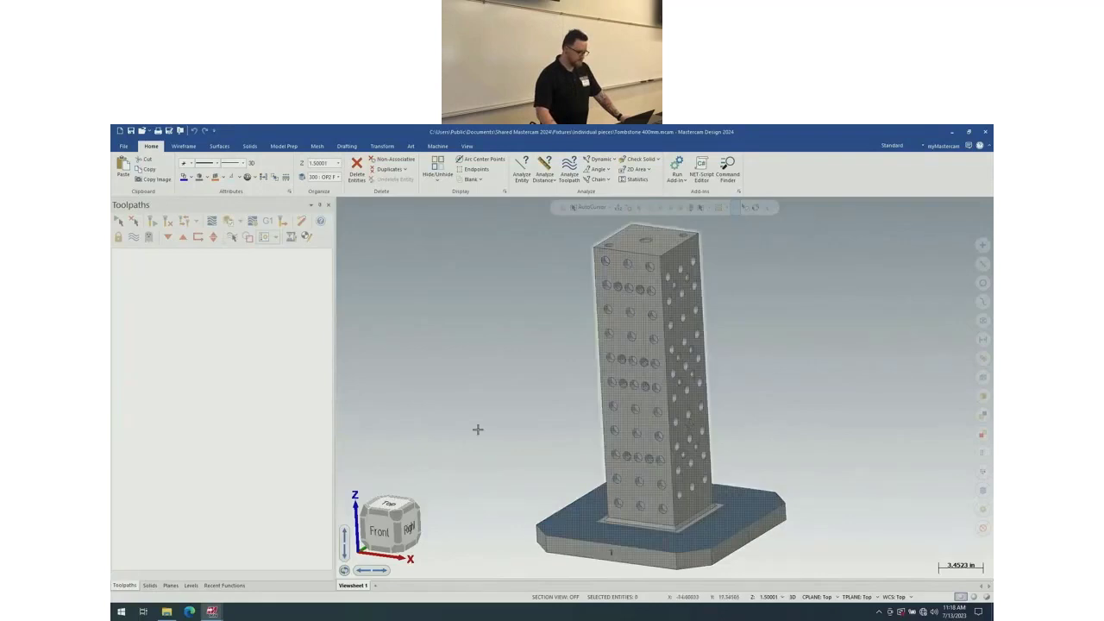
# - Try to merge Simplified Vice baseplate.mcam from the Individual pieces folder onto the tombstone's front face
pyautogui.click(167, 612)
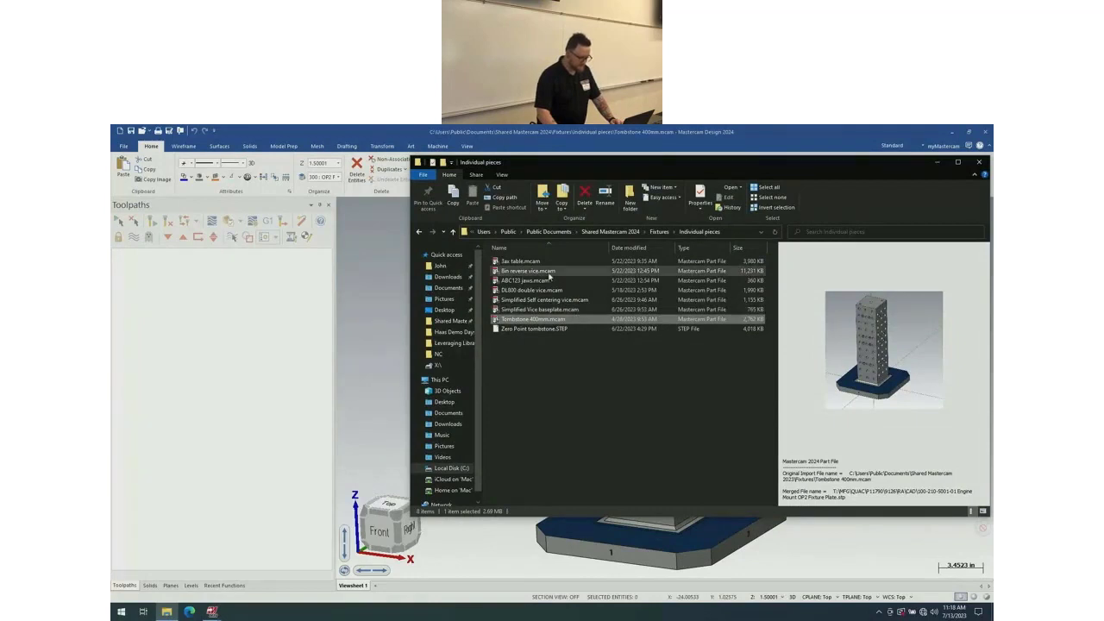
pyautogui.moveTo(561, 319); pyautogui.dragTo(550, 312)
pyautogui.click(551, 312)
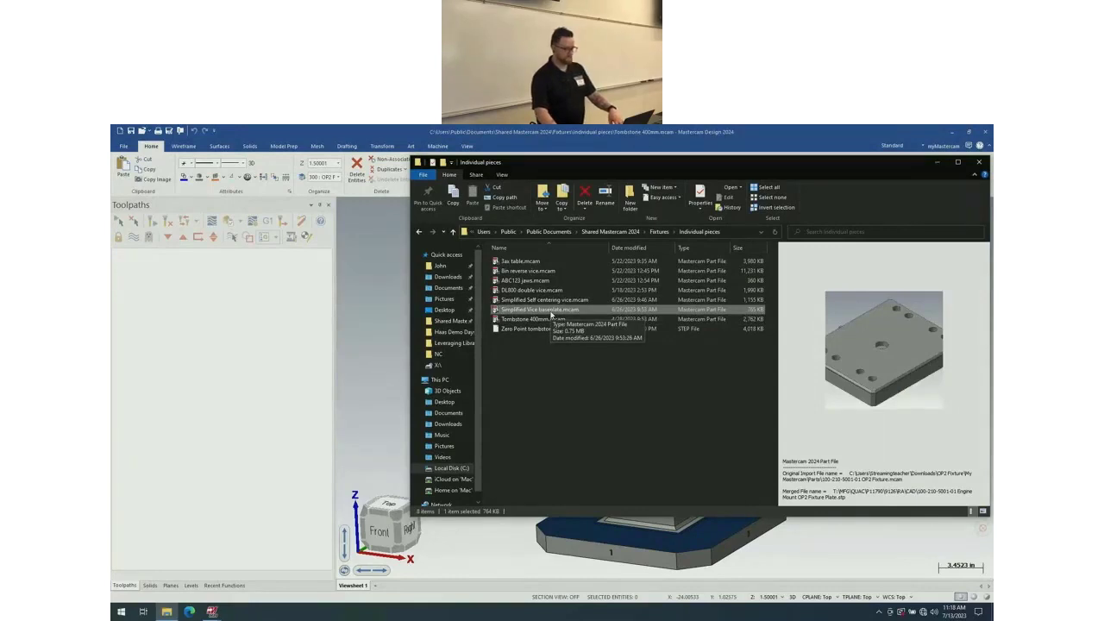
pyautogui.moveTo(550, 316); pyautogui.dragTo(376, 324)
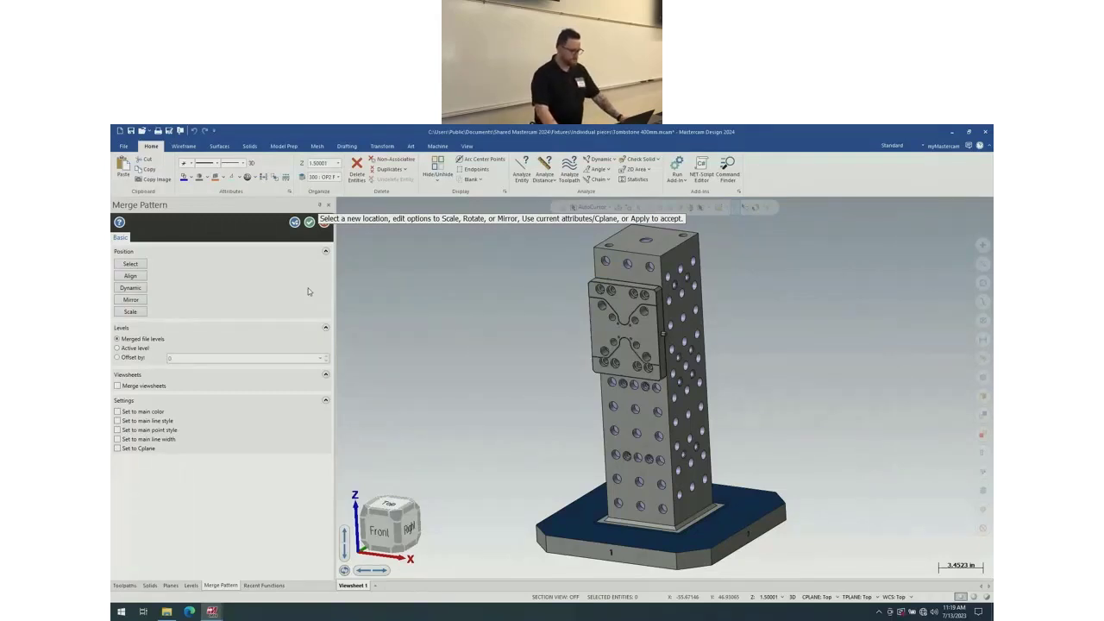
pyautogui.press('Escape')
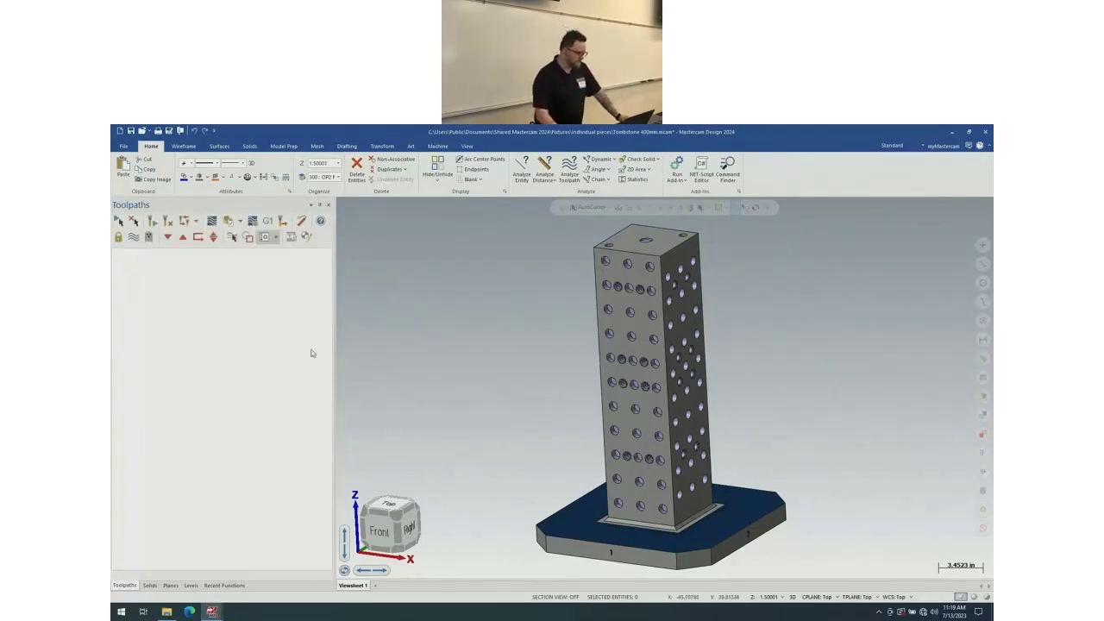
# - Open 8 self centering on tombstone.mcam from the Fixtures > Standard configurations folder, discarding the changes to the tombstone file
pyautogui.click(166, 611)
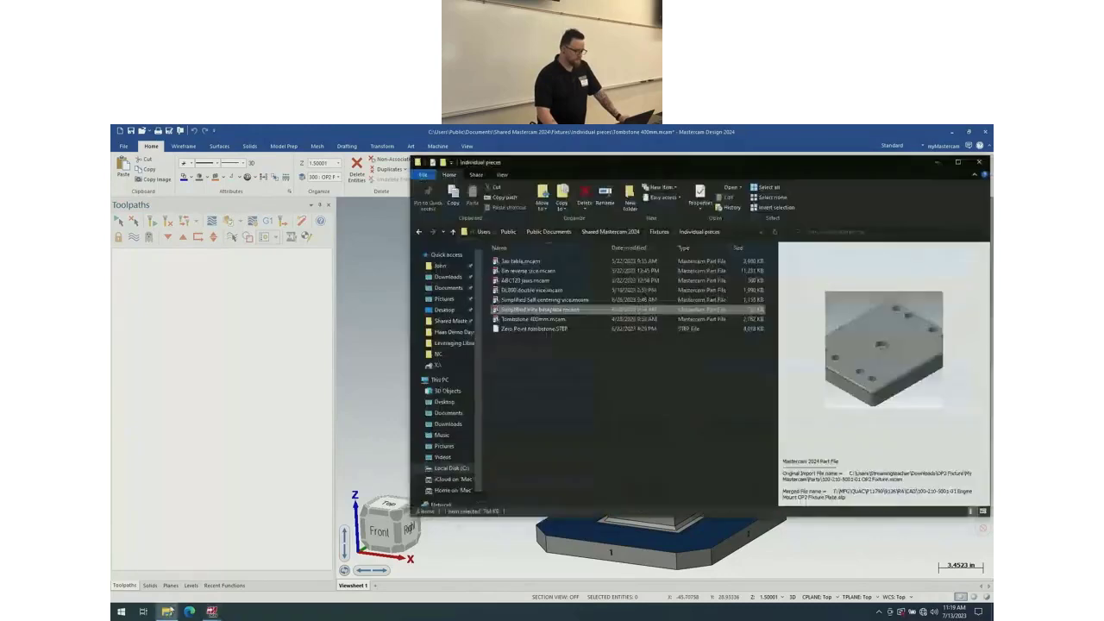
pyautogui.click(526, 319)
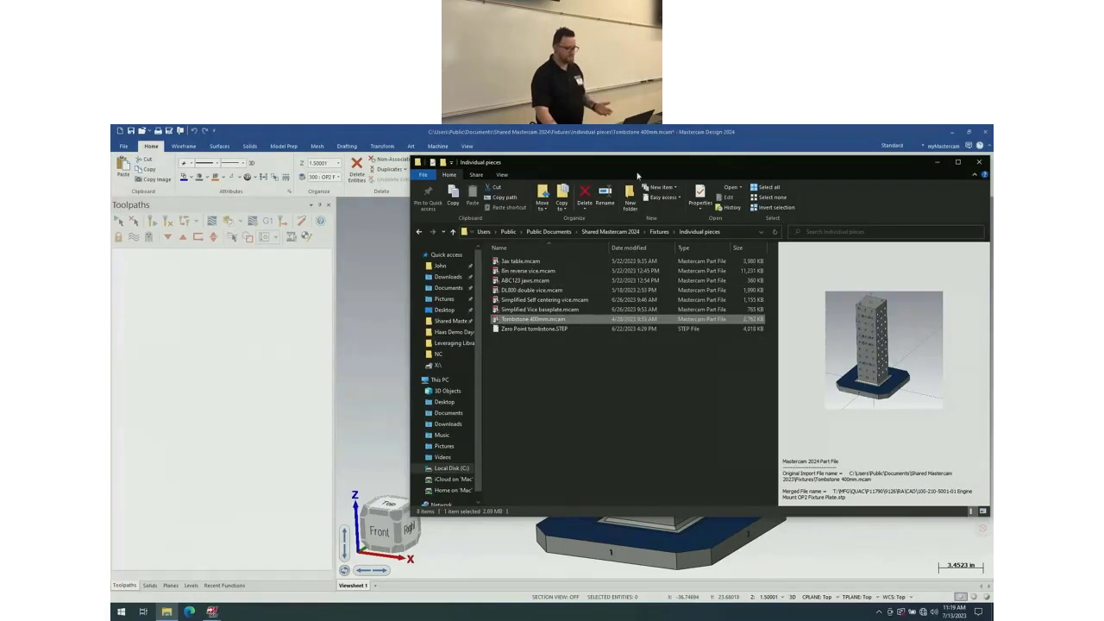
pyautogui.click(664, 234)
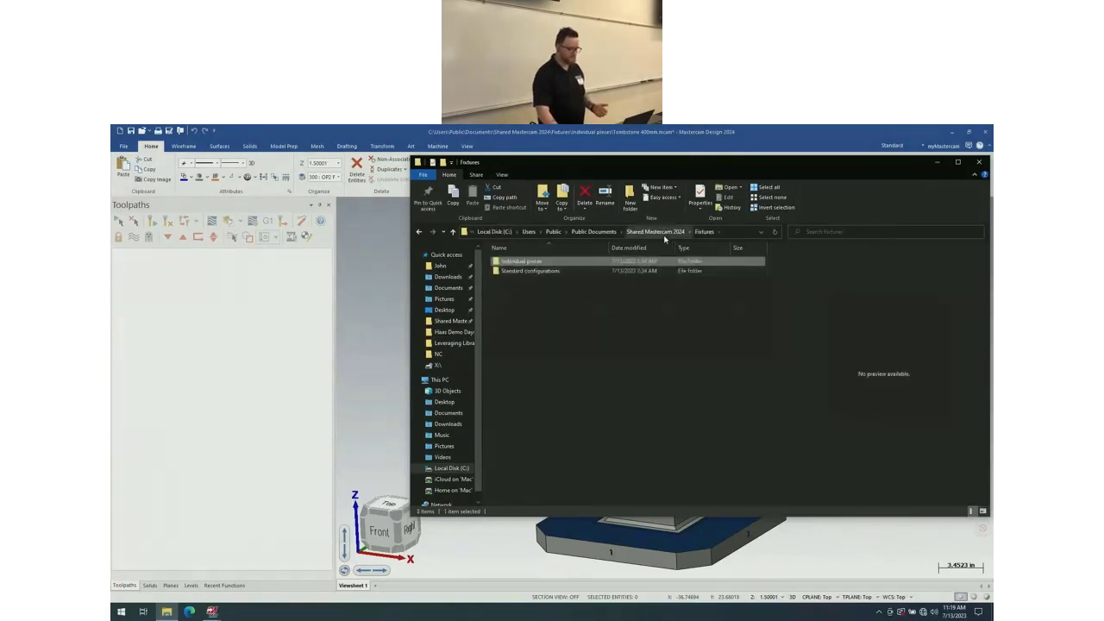
pyautogui.doubleClick(574, 271)
pyautogui.click(546, 262)
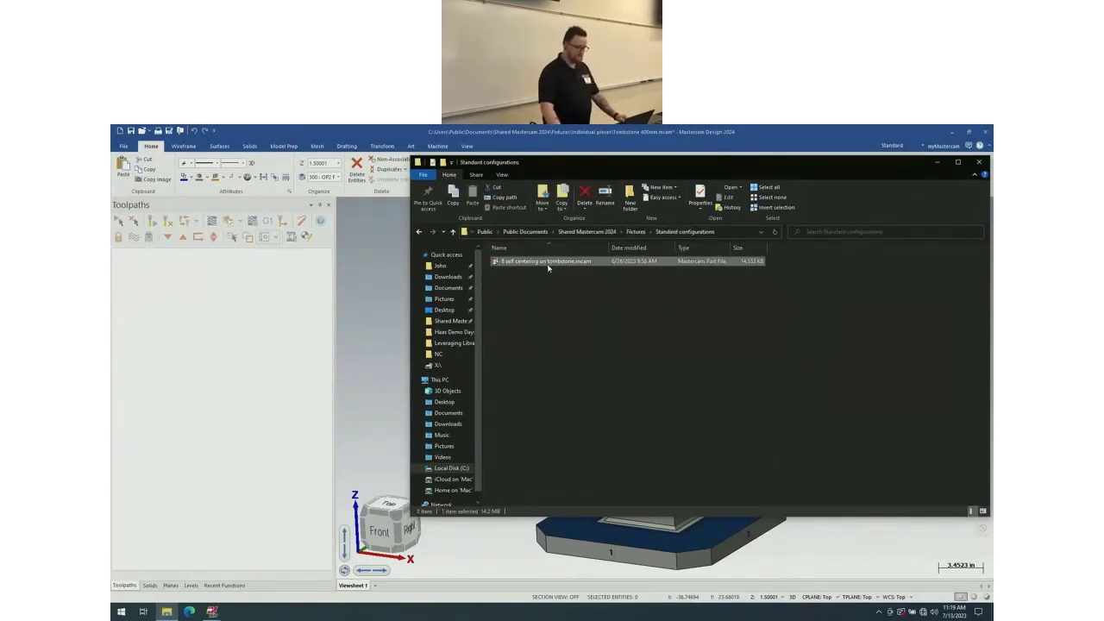
pyautogui.doubleClick(547, 262)
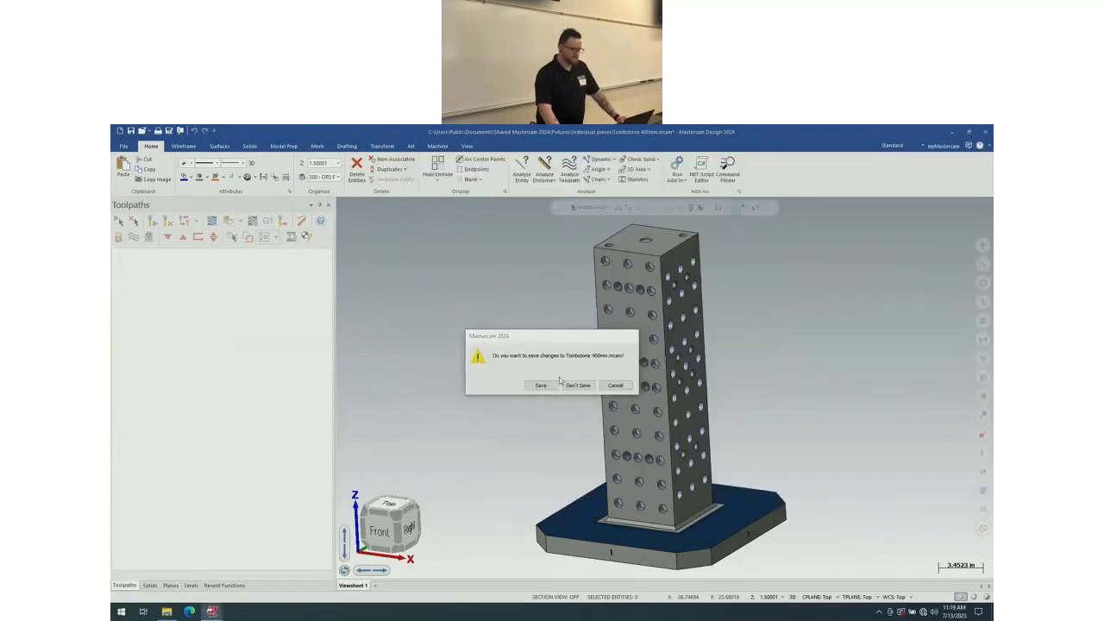
pyautogui.click(578, 384)
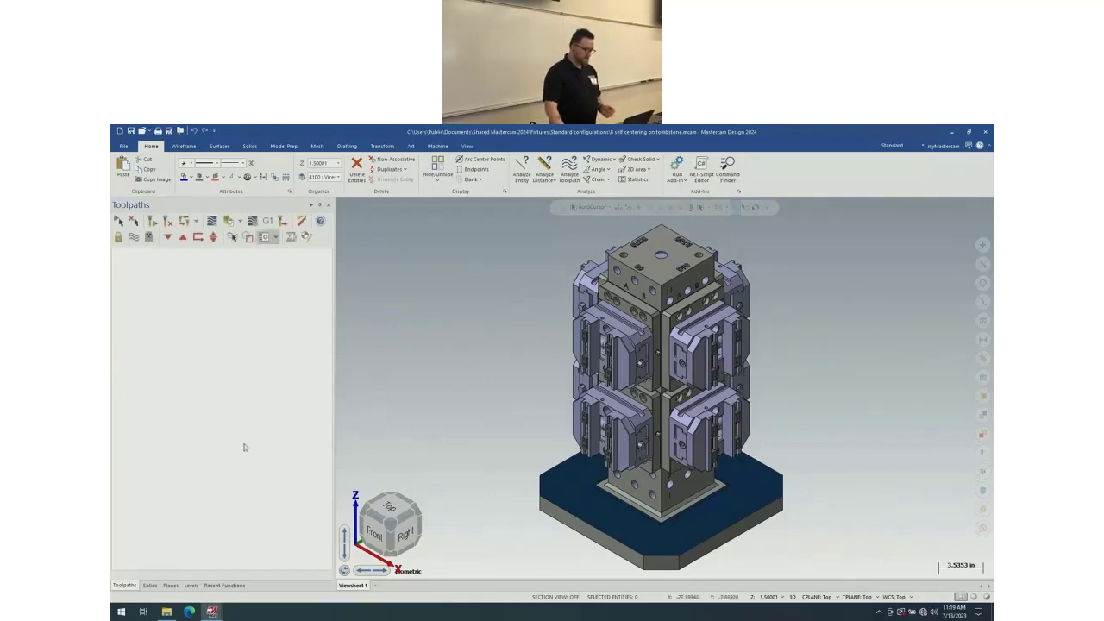
# - Review the planes list and examine the self-centering vices on the tombstone up close, finishing with the whole fixture in view
pyautogui.click(176, 585)
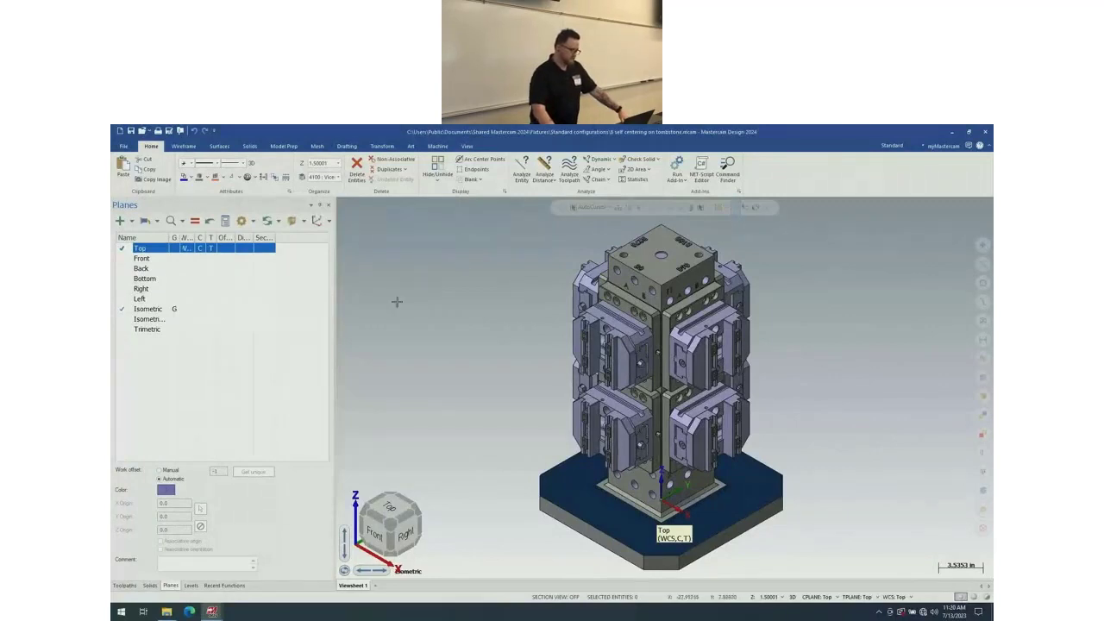
pyautogui.click(167, 611)
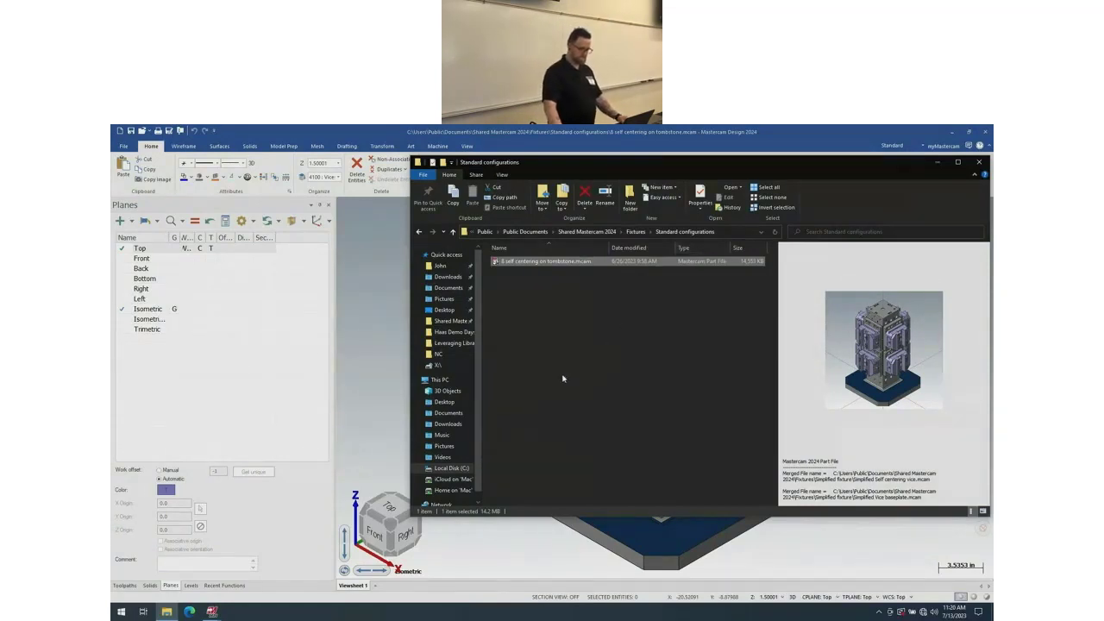
pyautogui.click(360, 281)
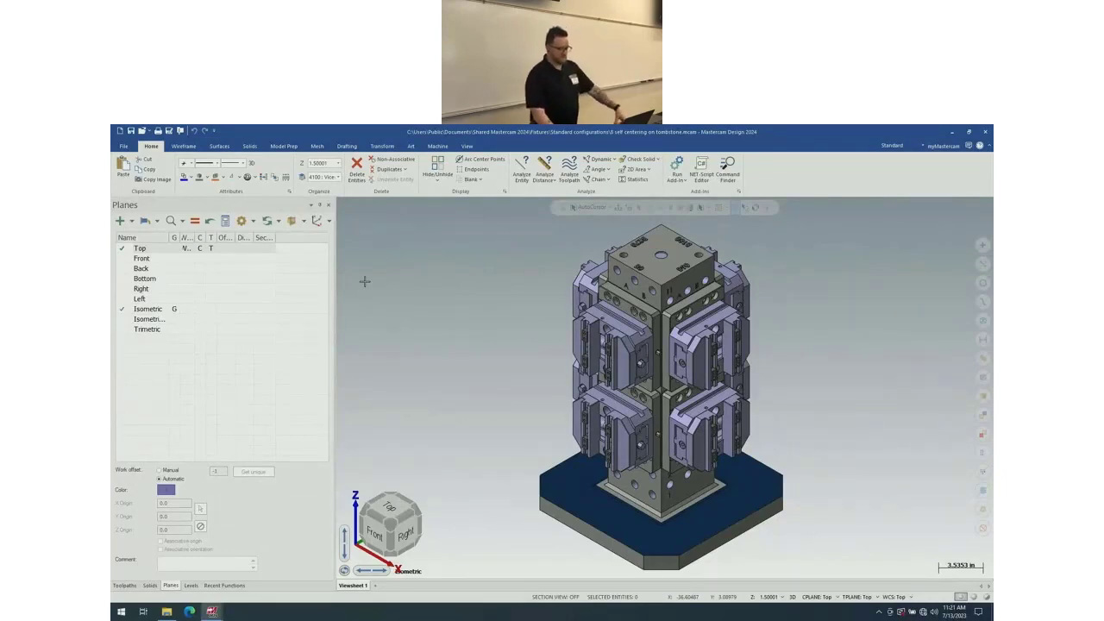
pyautogui.scroll(1, 682, 354)
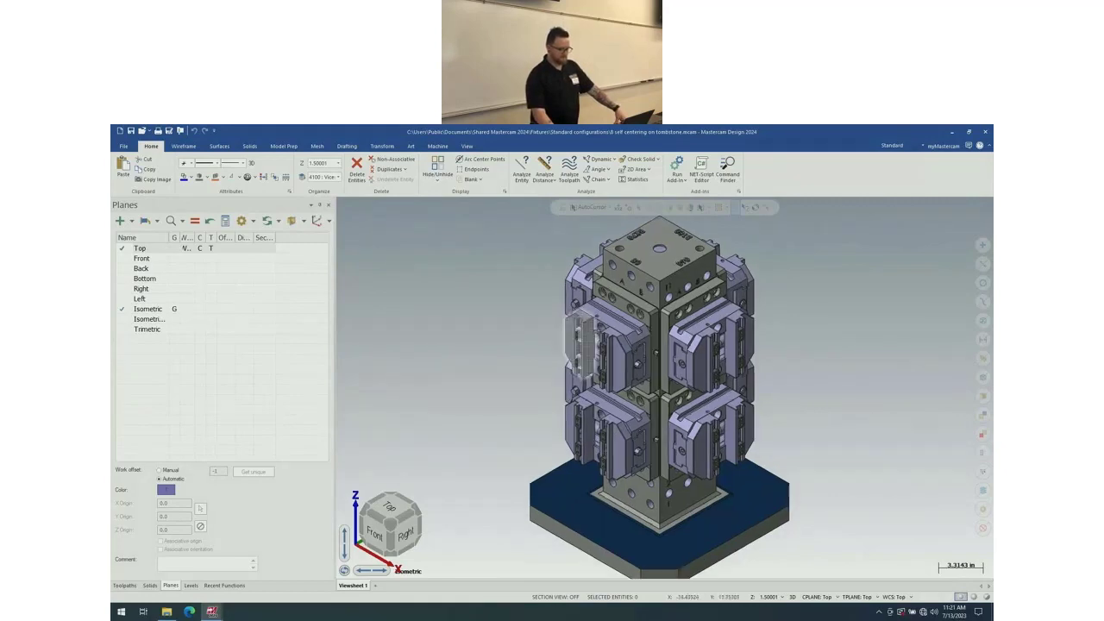
pyautogui.scroll(5, 632, 340)
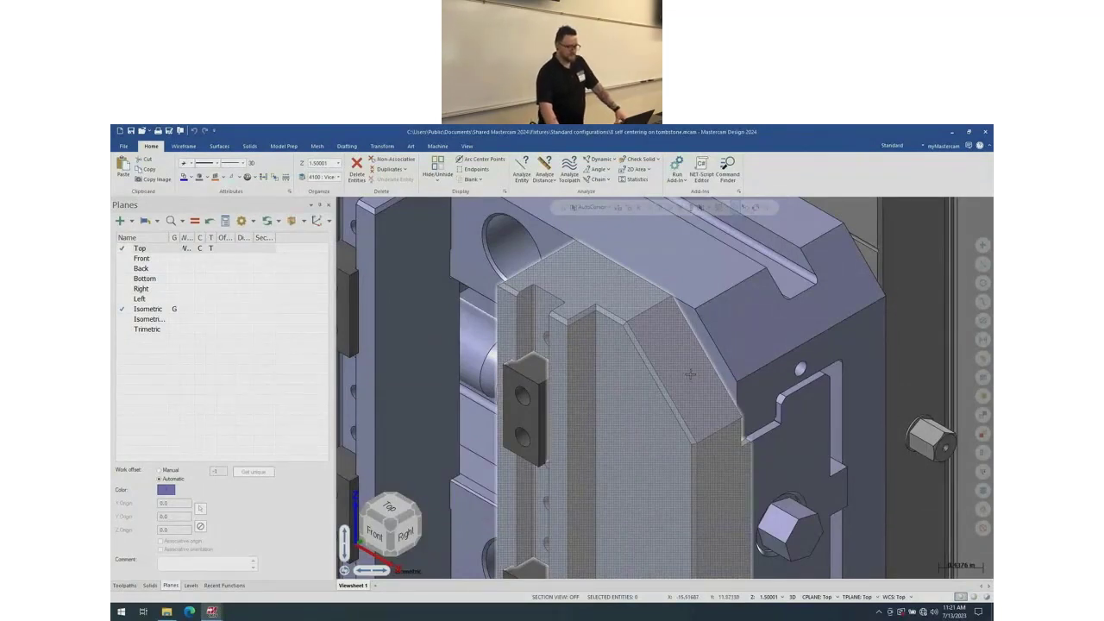
pyautogui.scroll(-5, 690, 373)
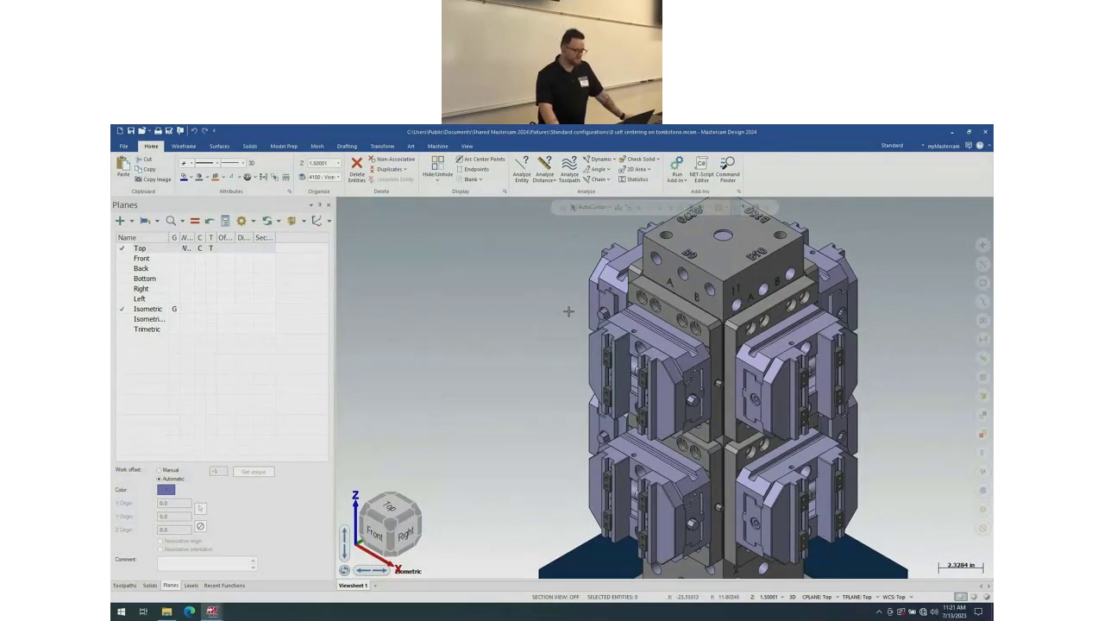
pyautogui.rightClick(501, 303)
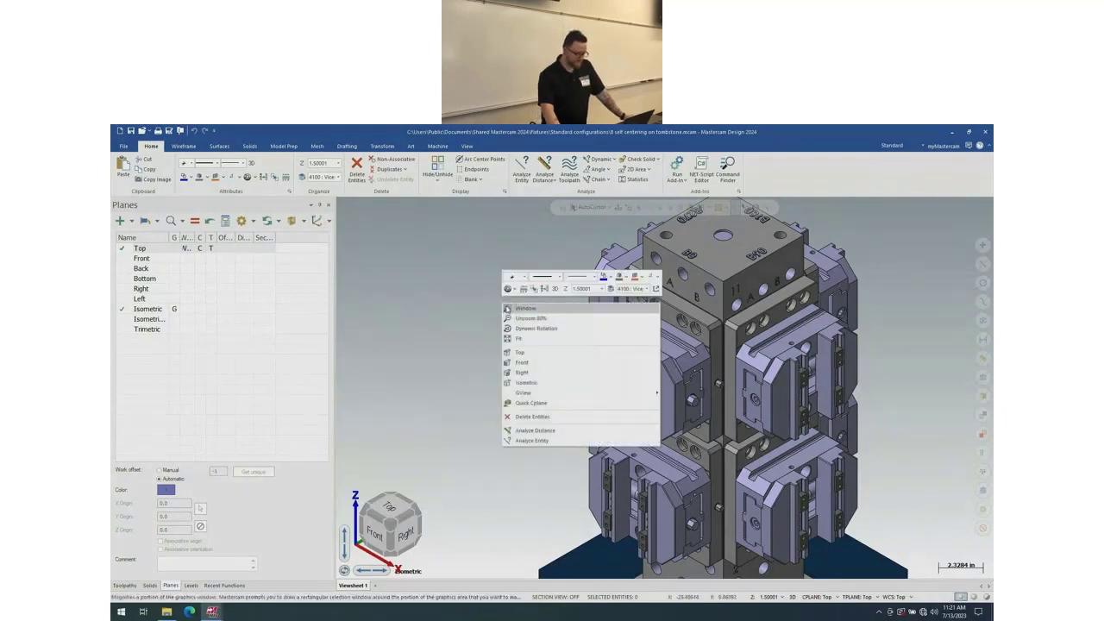
pyautogui.click(538, 339)
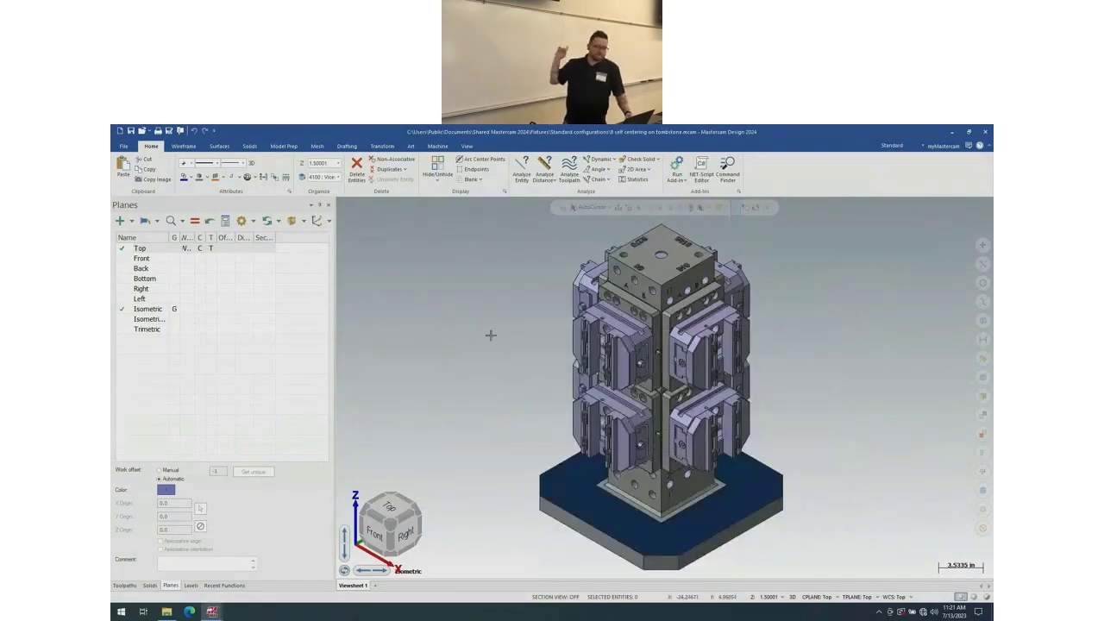
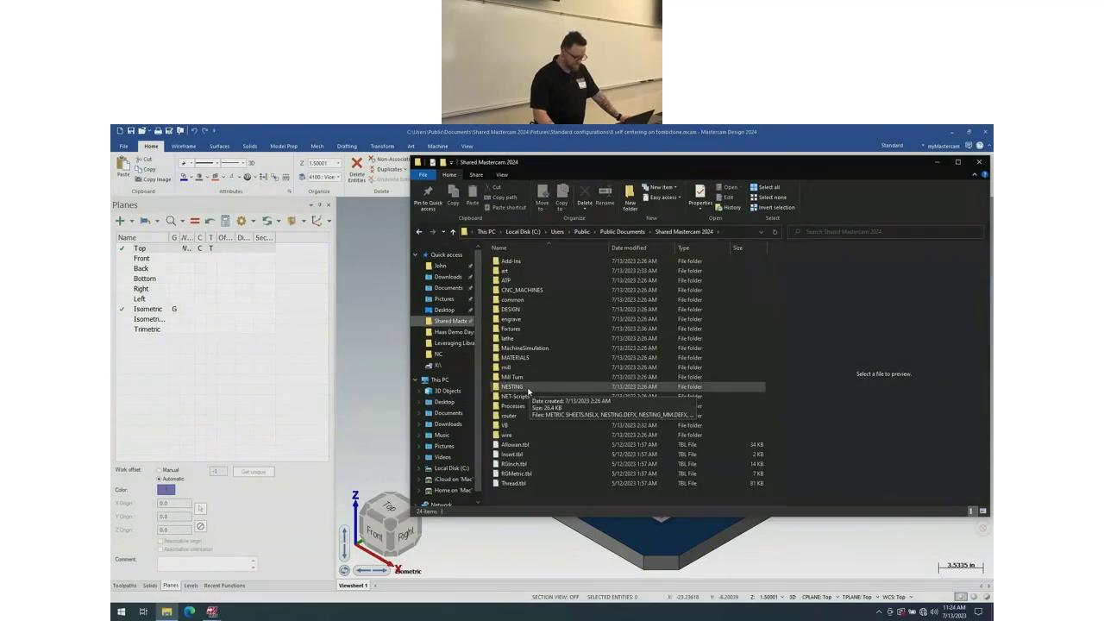
# - Open Operation set WSP.mcam from the Processes folder, switching only the units to millimetres, and view the part from the top
pyautogui.click(533, 407)
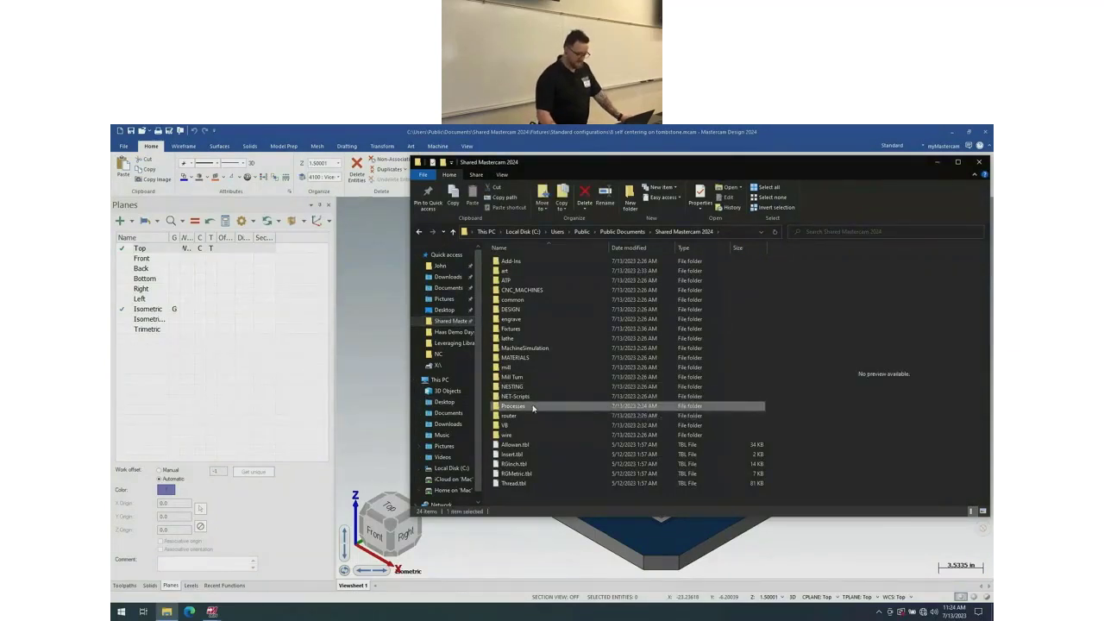
pyautogui.doubleClick(533, 407)
pyautogui.click(531, 272)
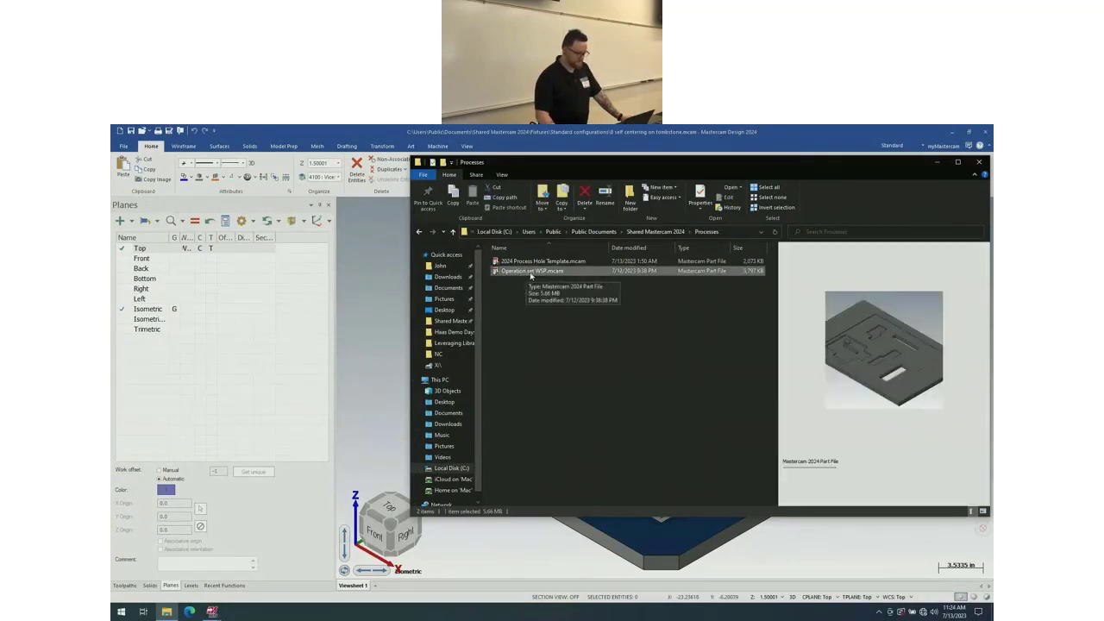
pyautogui.doubleClick(528, 272)
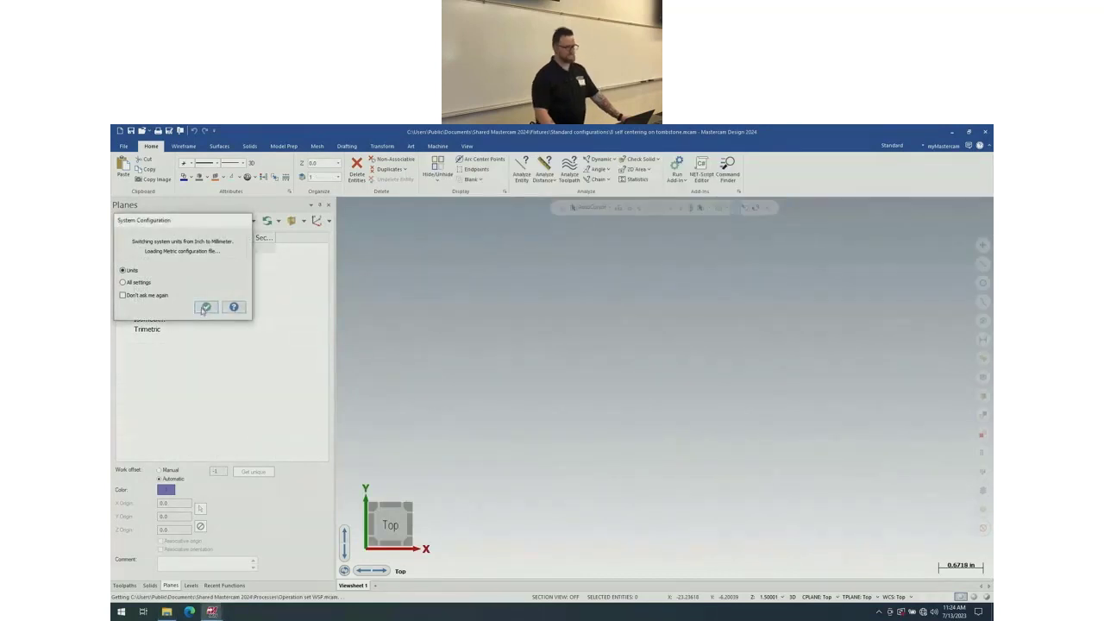
pyautogui.click(205, 308)
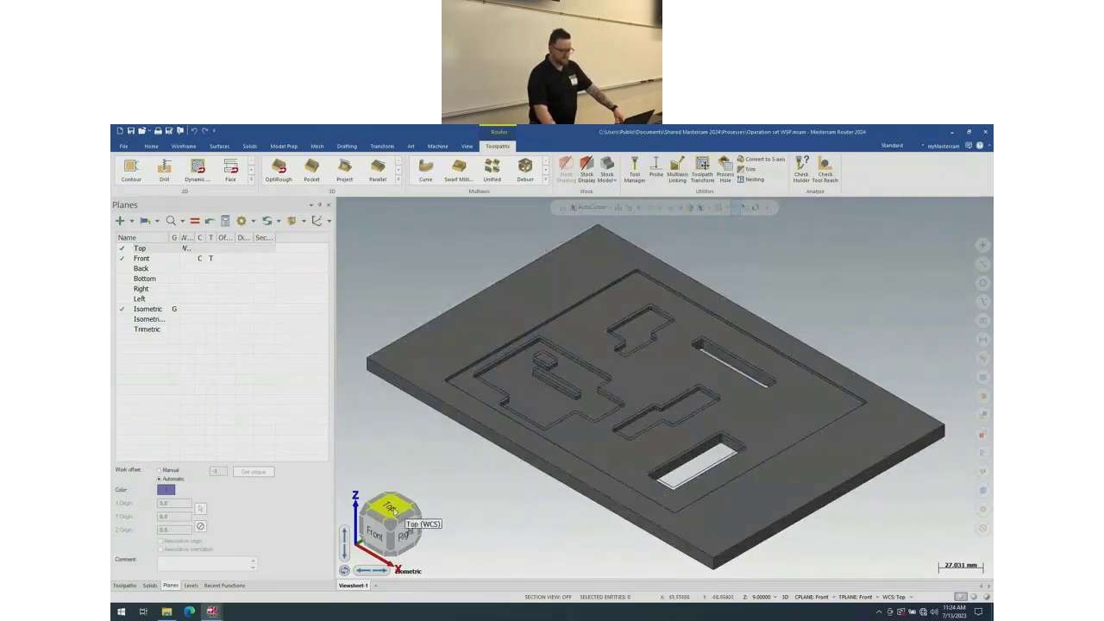
pyautogui.click(390, 508)
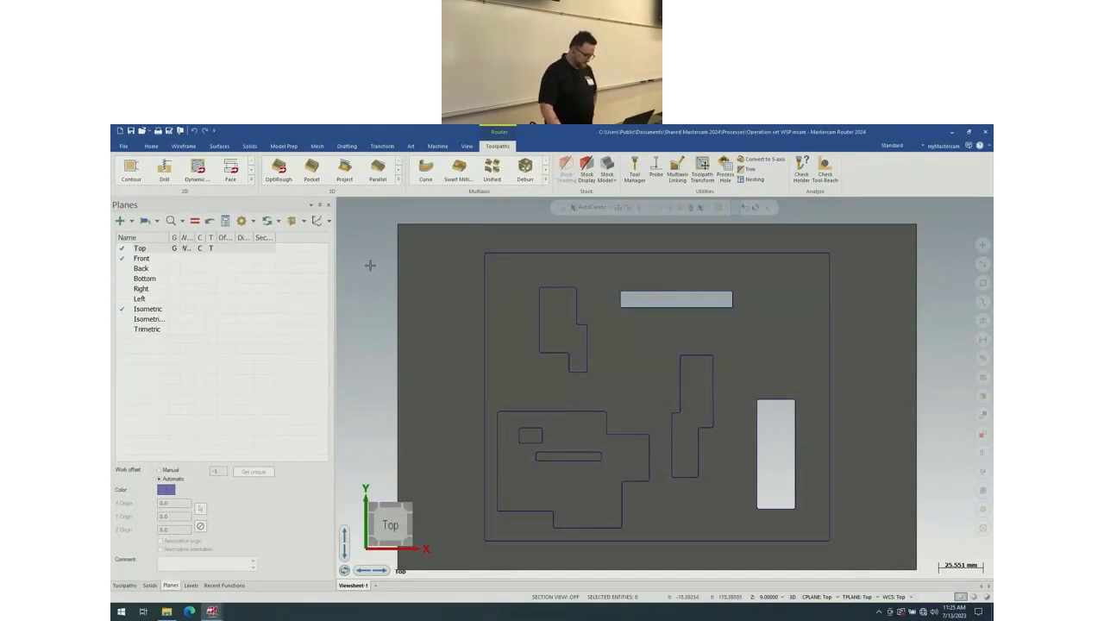
# - Open Wave solder 3.mcam from the Leveraging Libraries folder on the desktop
pyautogui.click(166, 611)
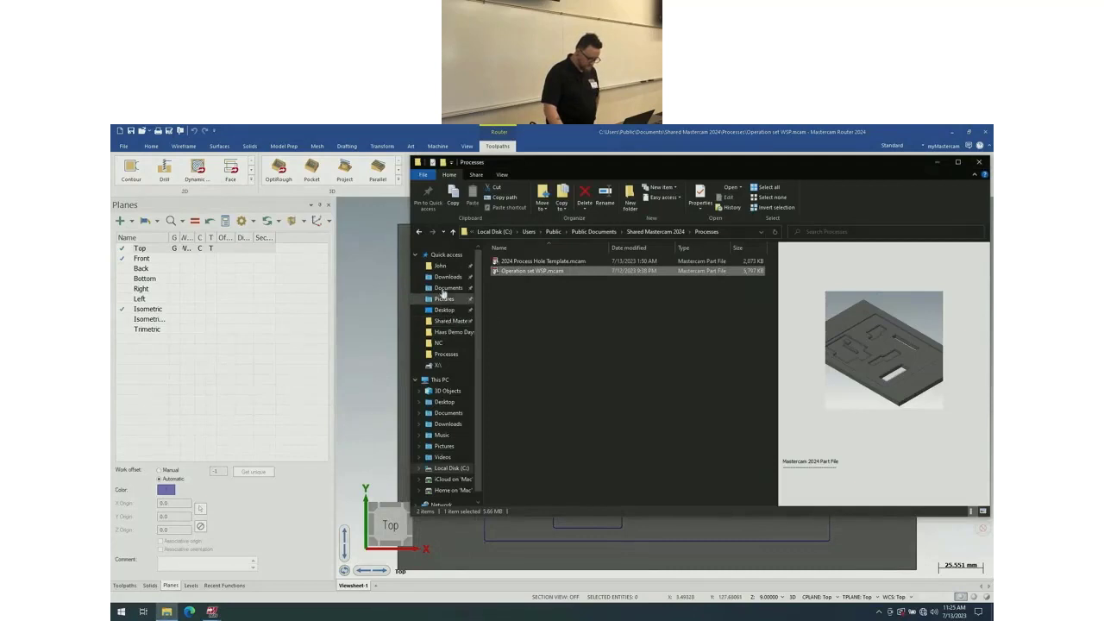
pyautogui.click(419, 232)
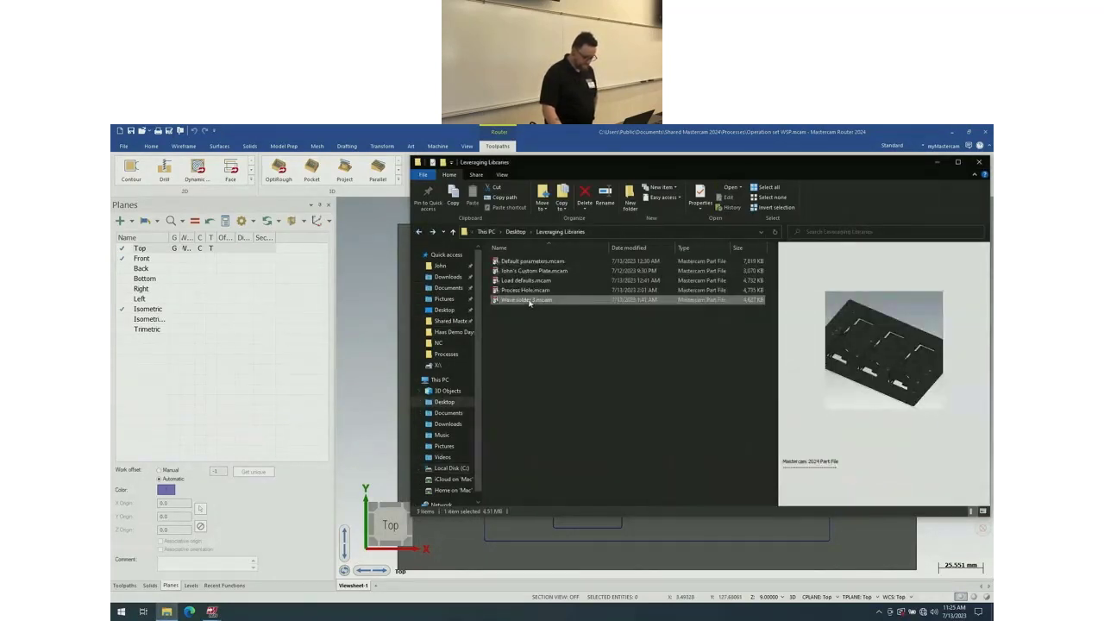
pyautogui.moveTo(388, 303); pyautogui.dragTo(377, 303)
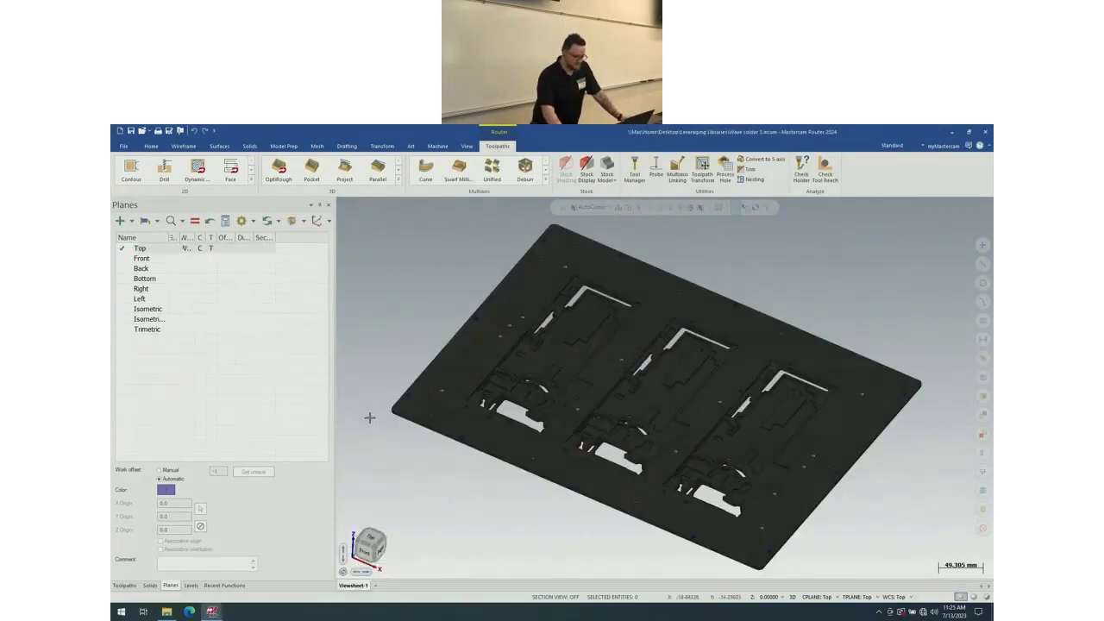
# - Recolor the entire wave solder plate solid bright green
pyautogui.hotkey('ctrl', 'a')
pyautogui.rightClick(402, 345)
pyautogui.click(507, 317)
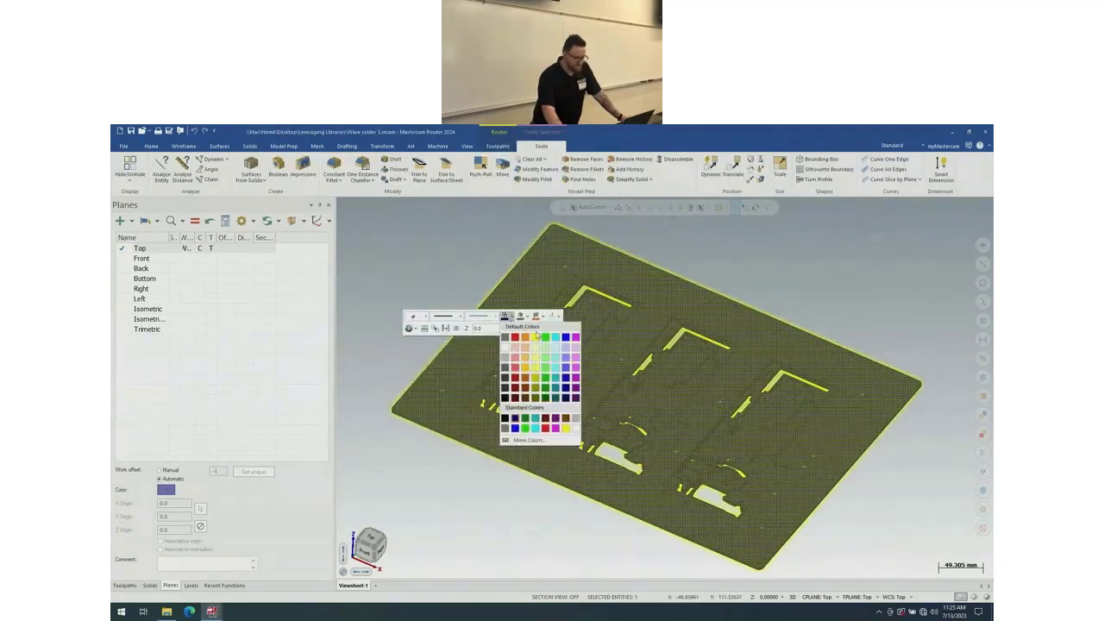
pyautogui.click(545, 336)
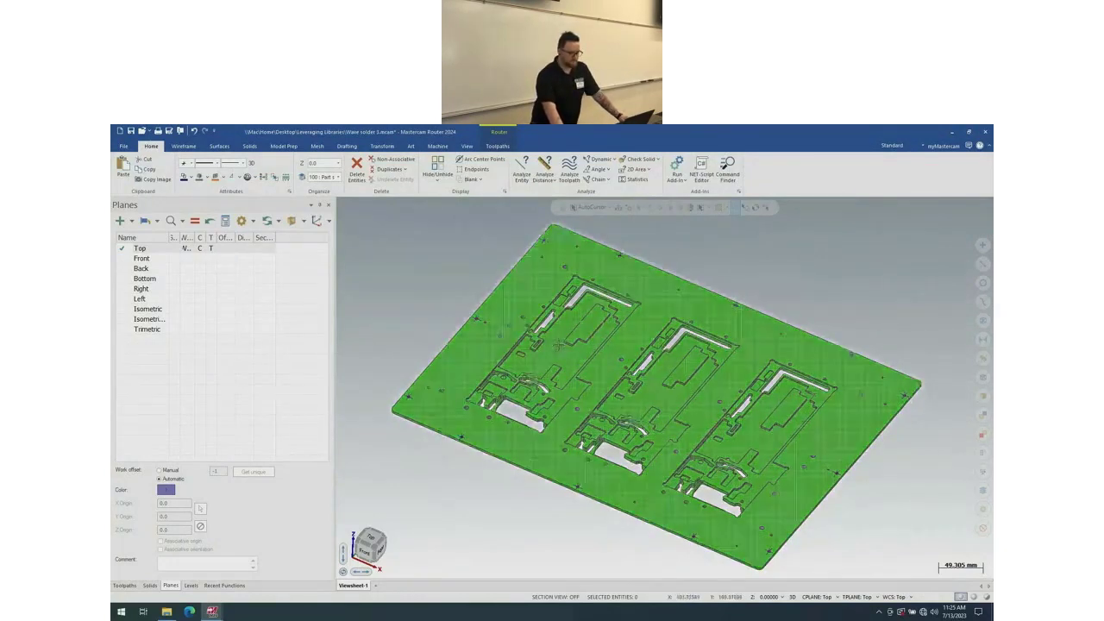
pyautogui.scroll(3, 547, 339)
pyautogui.scroll(2, 545, 339)
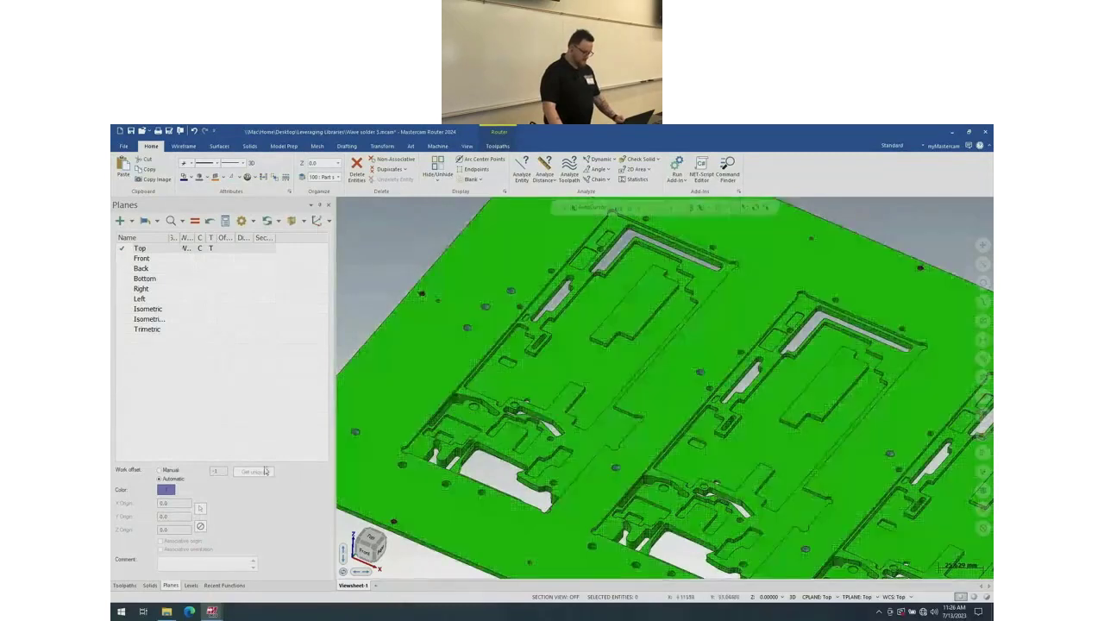
# - Check the wave solder plate's toolpath list and preview its defined stock with display and shading, finishing with the stock hidden
pyautogui.click(121, 585)
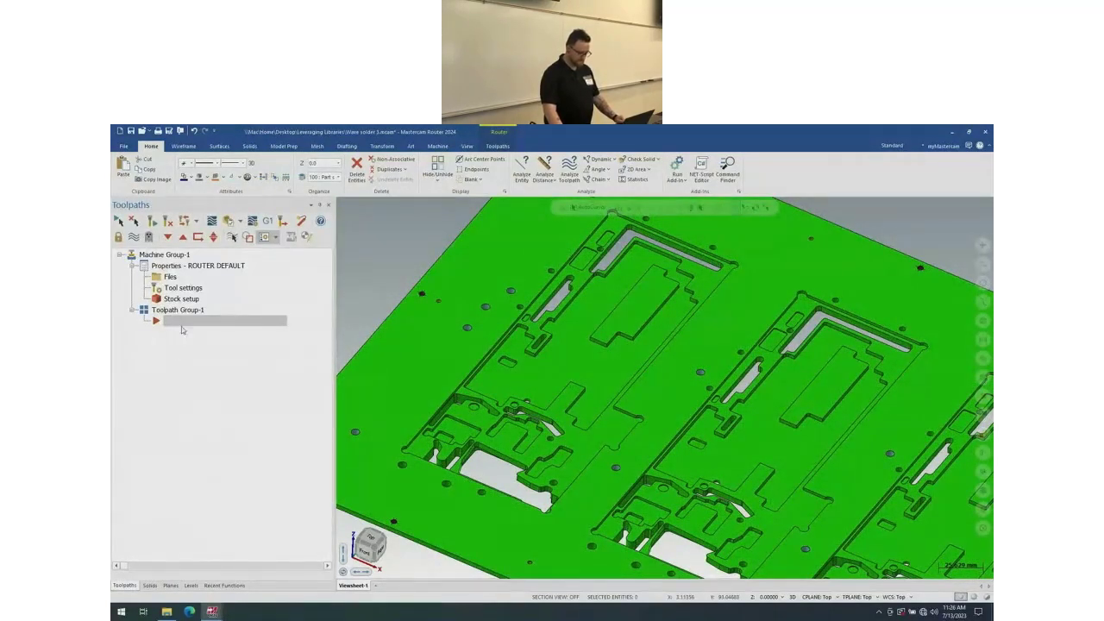
pyautogui.click(496, 146)
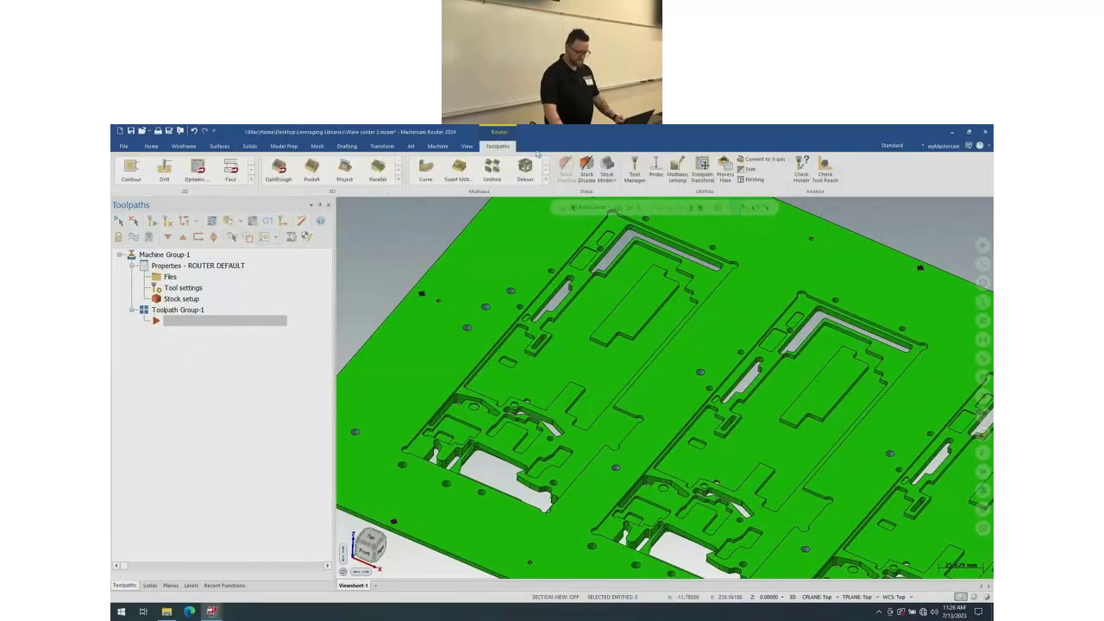
pyautogui.click(586, 170)
pyautogui.click(565, 170)
pyautogui.click(565, 170)
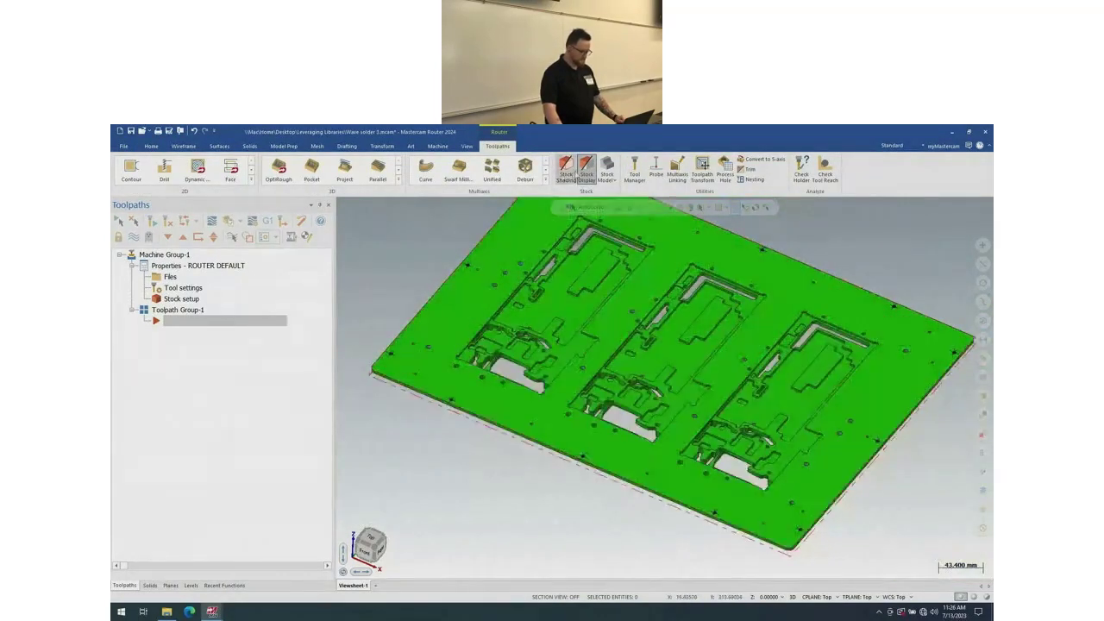
pyautogui.click(586, 170)
# - Start importing toolpath operations with Operation set WSP.mcam from the shared Processes folder as the source library
pyautogui.rightClick(204, 362)
pyautogui.click(233, 459)
pyautogui.click(255, 247)
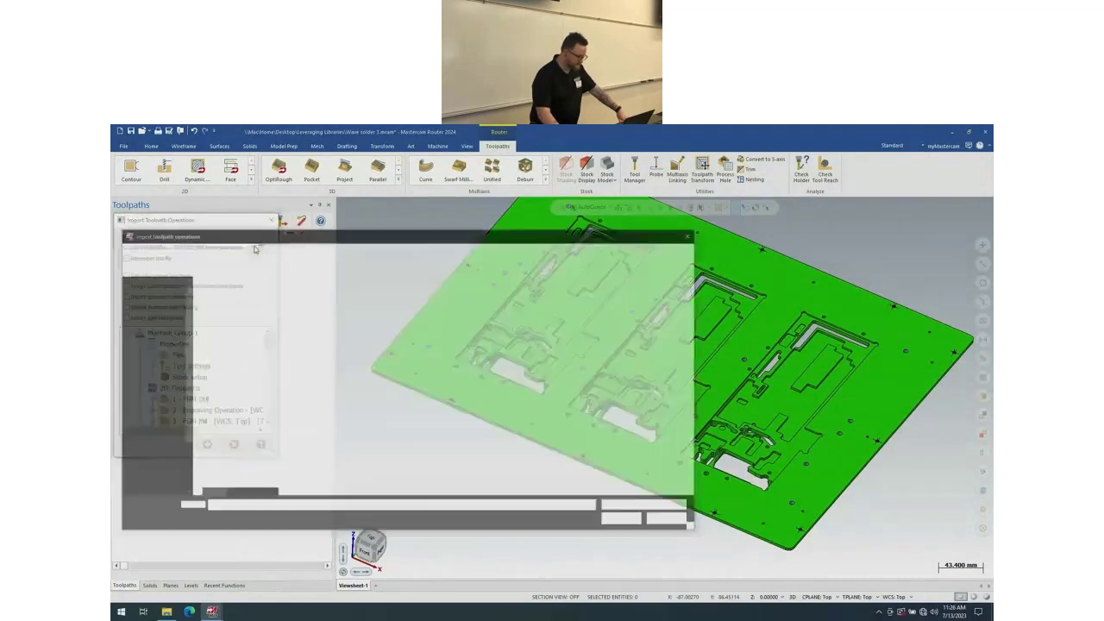
pyautogui.click(162, 293)
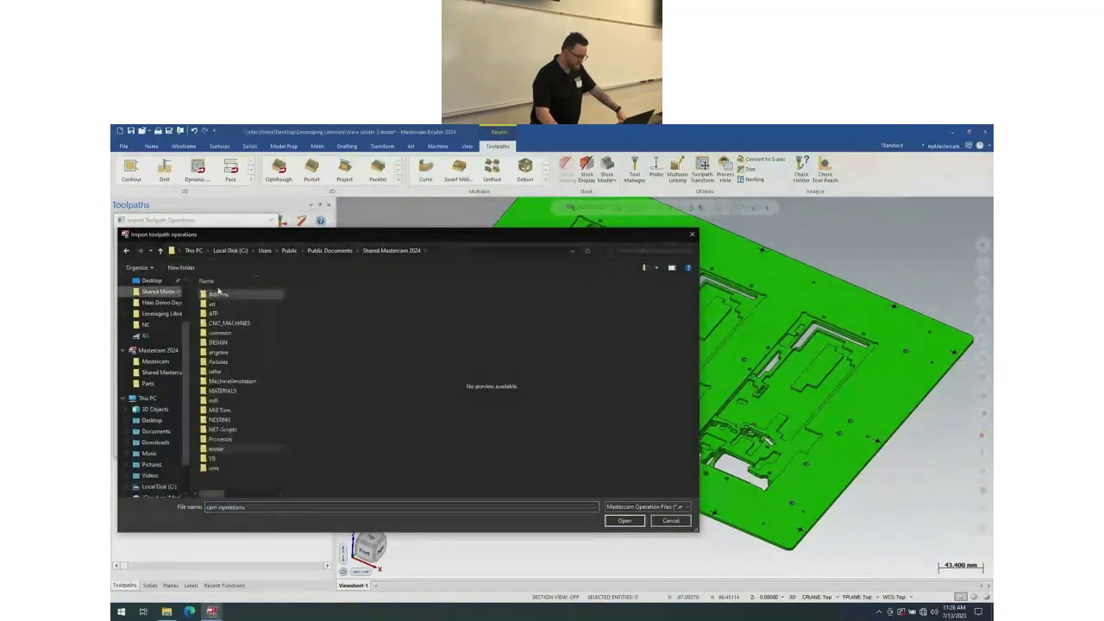
pyautogui.doubleClick(222, 439)
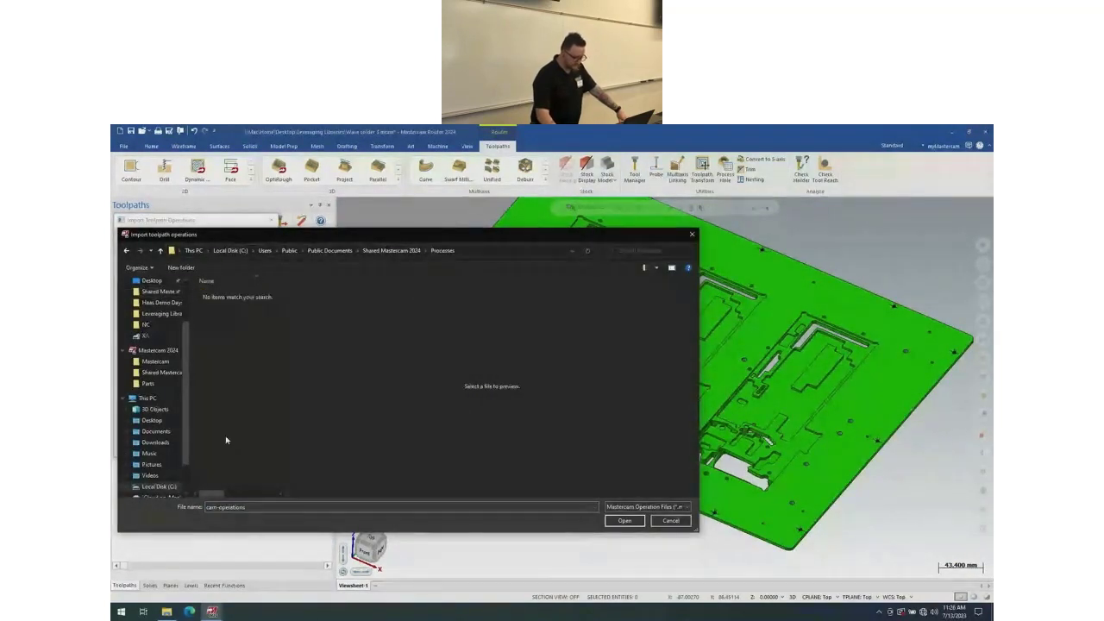
pyautogui.click(643, 509)
pyautogui.click(651, 525)
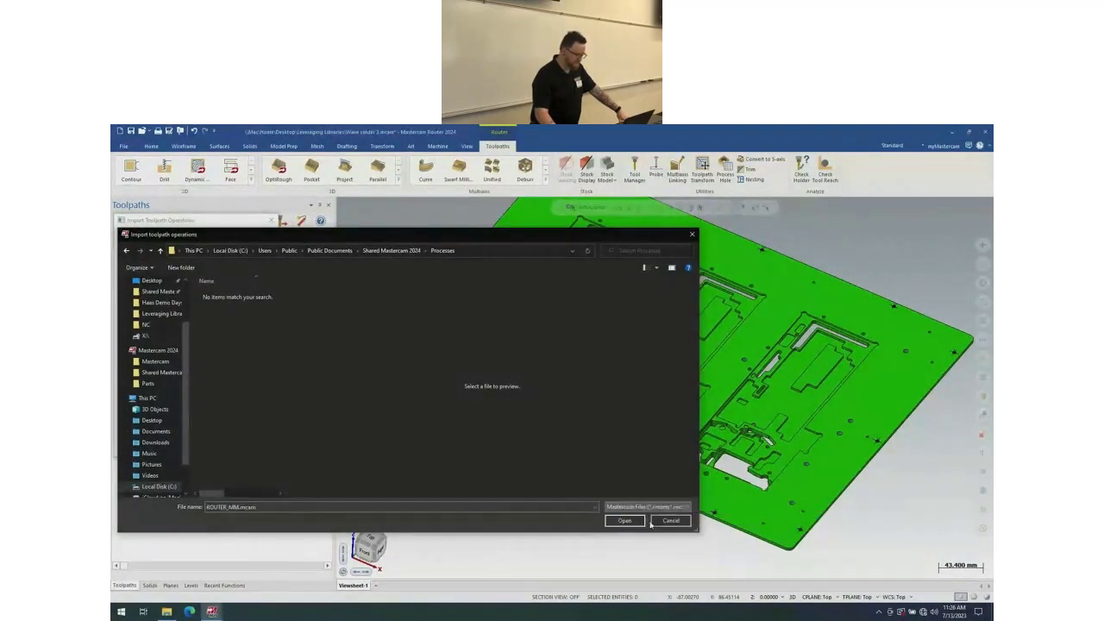
pyautogui.click(240, 304)
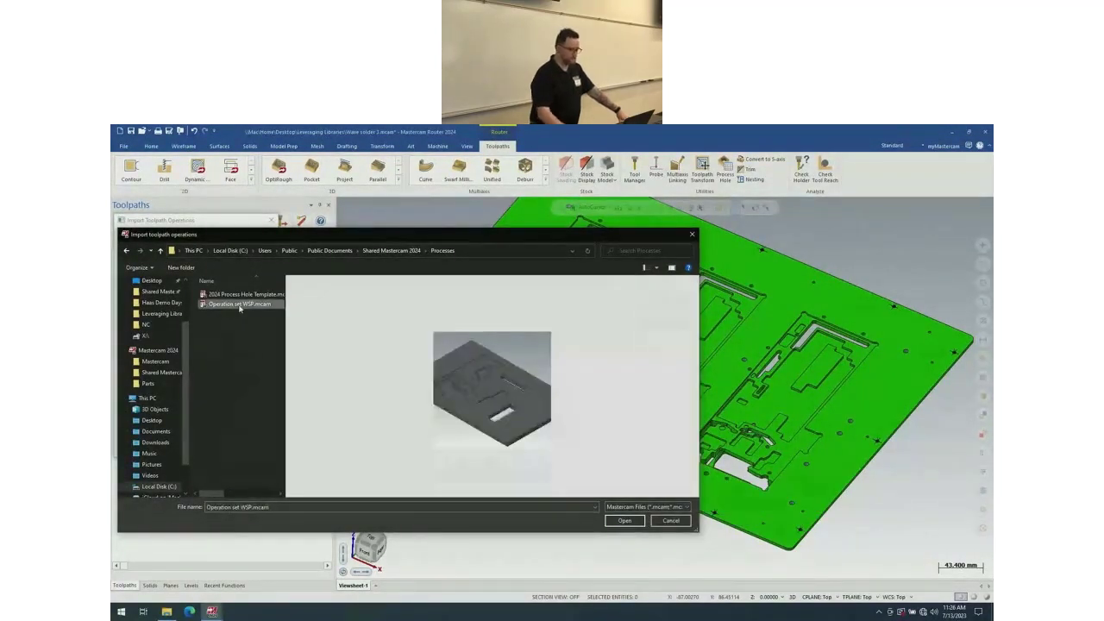
pyautogui.doubleClick(240, 305)
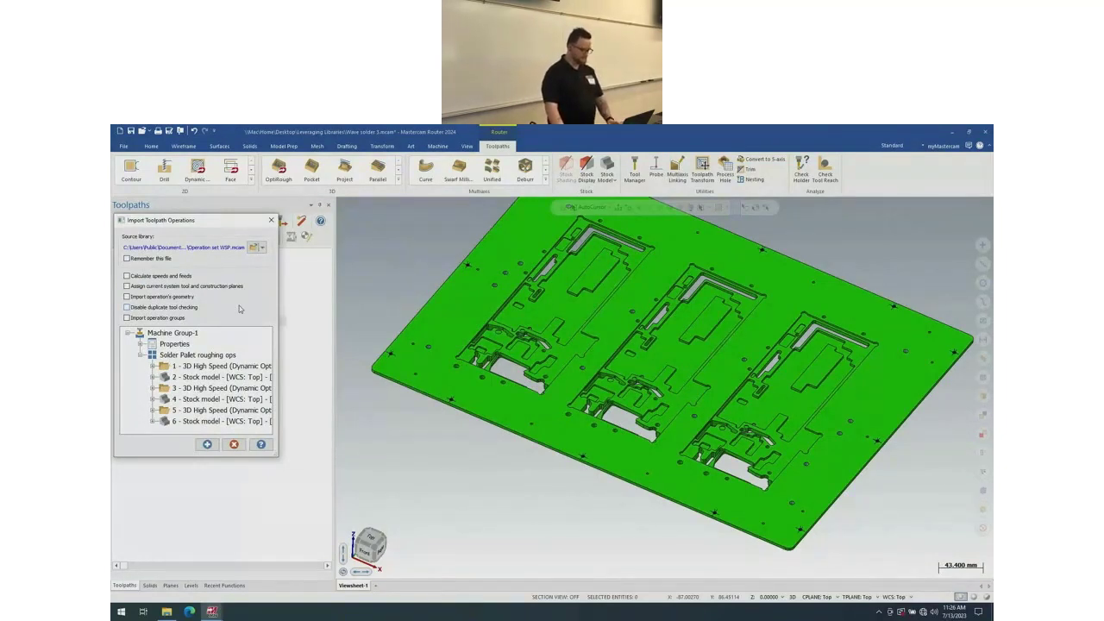
# - Import the whole Solder Pallet roughing ops group into the wave solder file and finish the import
pyautogui.click(211, 355)
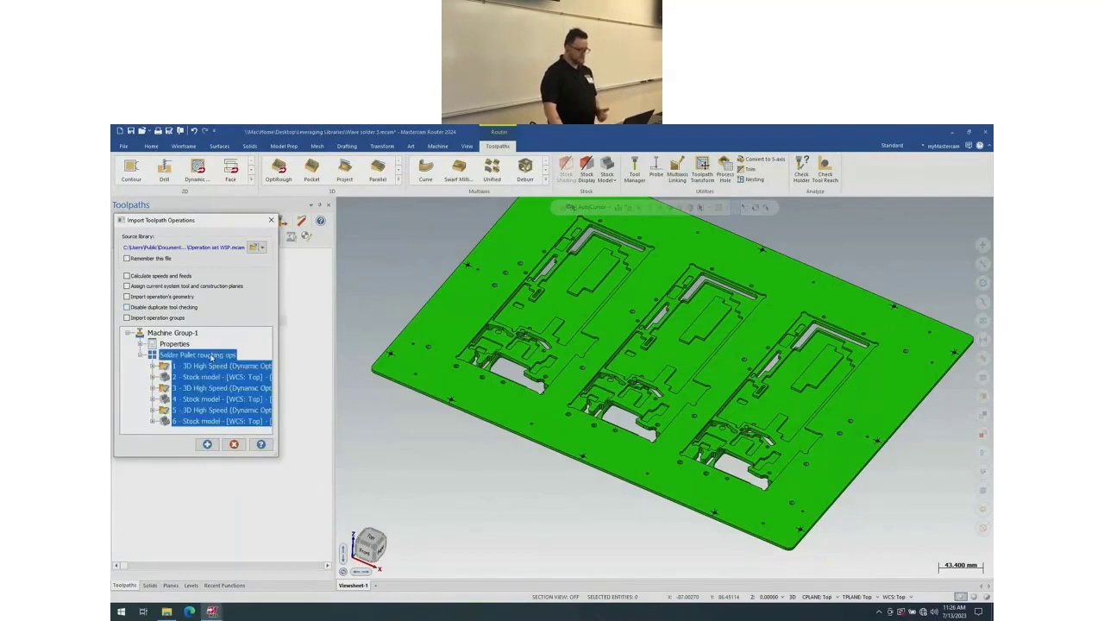
pyautogui.click(207, 445)
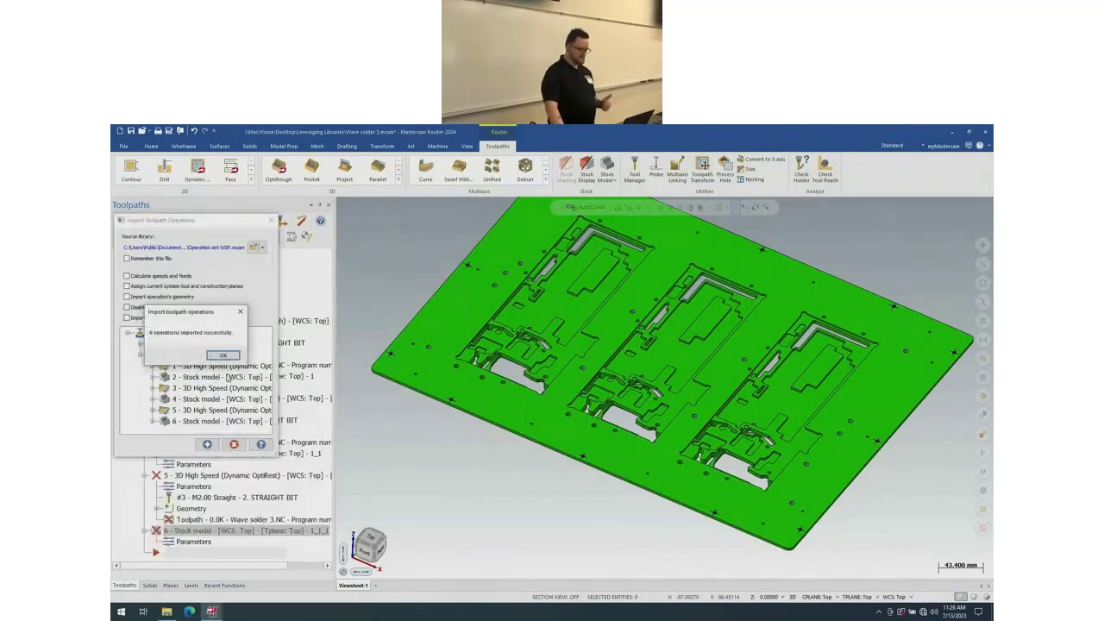
pyautogui.click(223, 354)
pyautogui.click(234, 444)
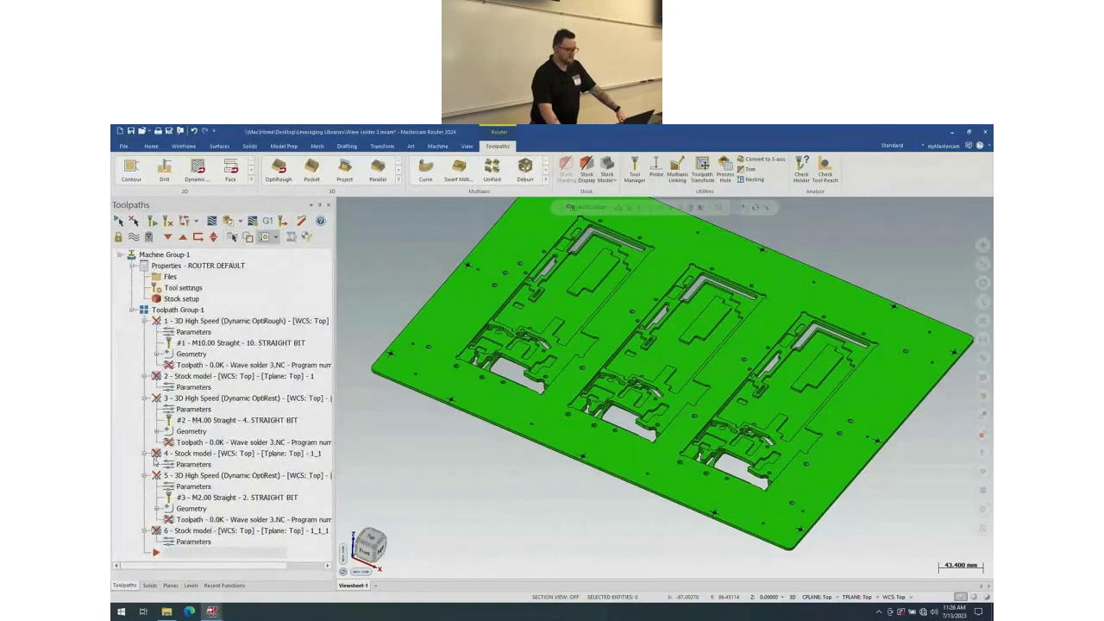
# - Update the rectangular initial stock of the first stock model operation with the dimensions from Stock Setup
pyautogui.click(201, 389)
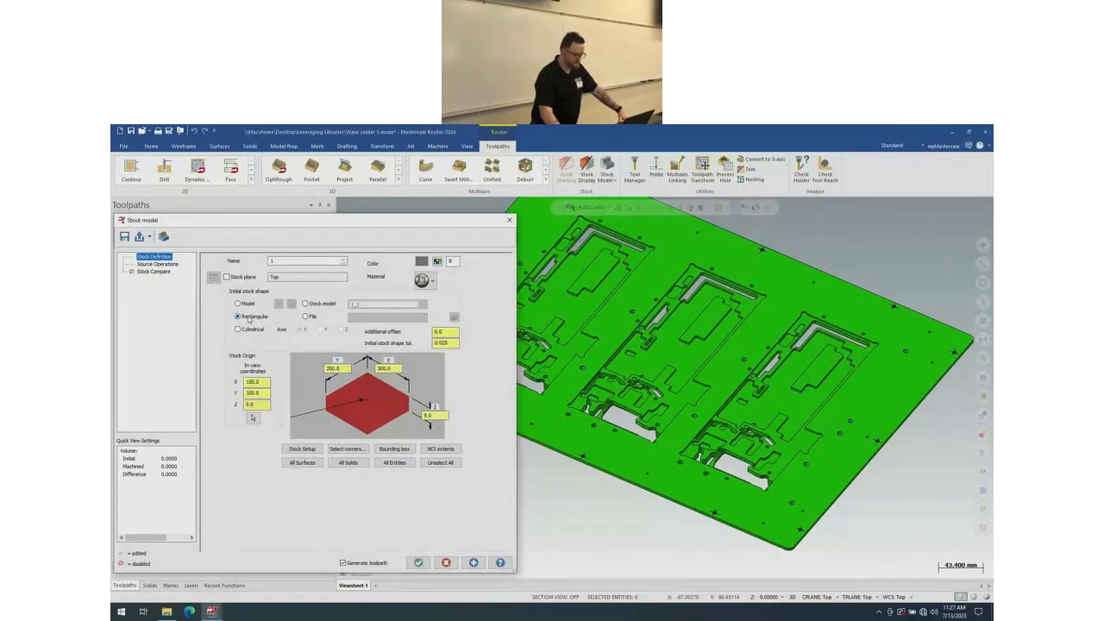
pyautogui.click(314, 455)
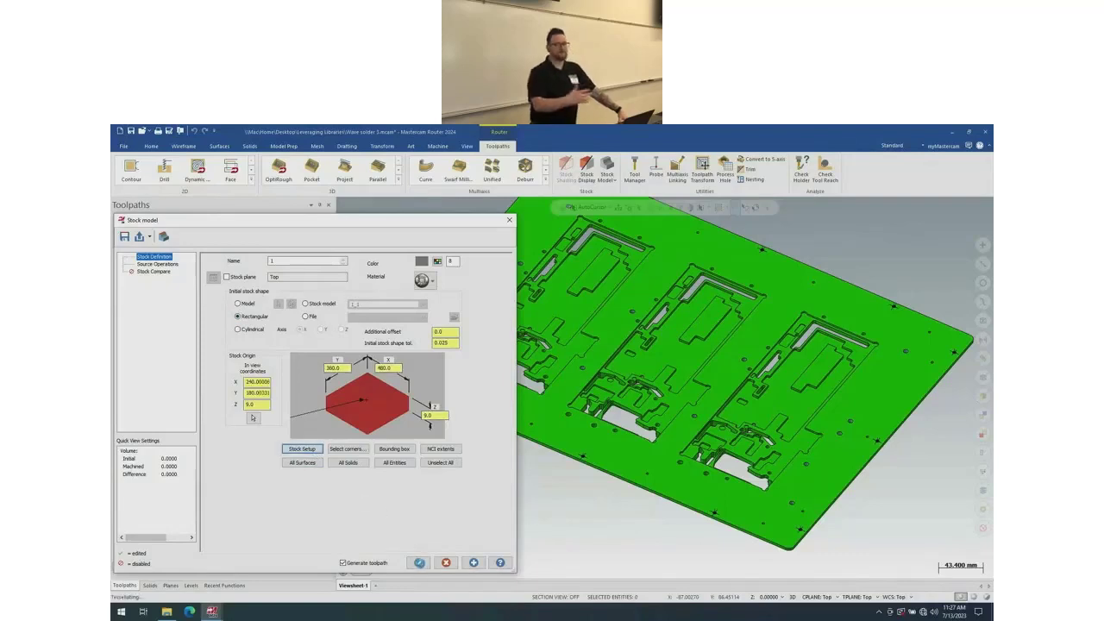
pyautogui.click(418, 562)
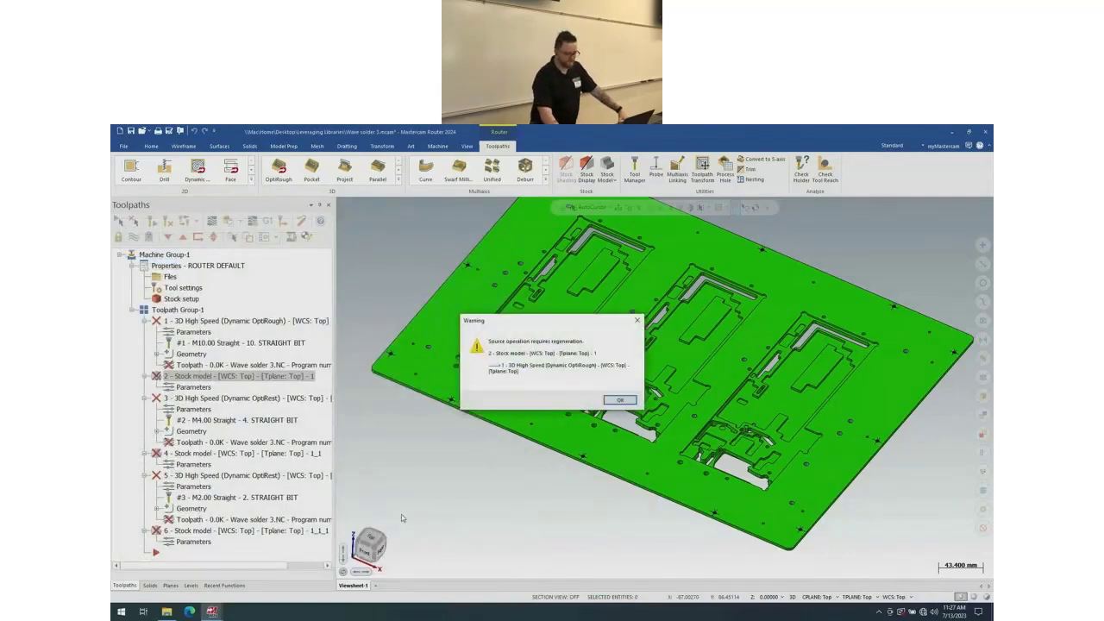
pyautogui.click(620, 400)
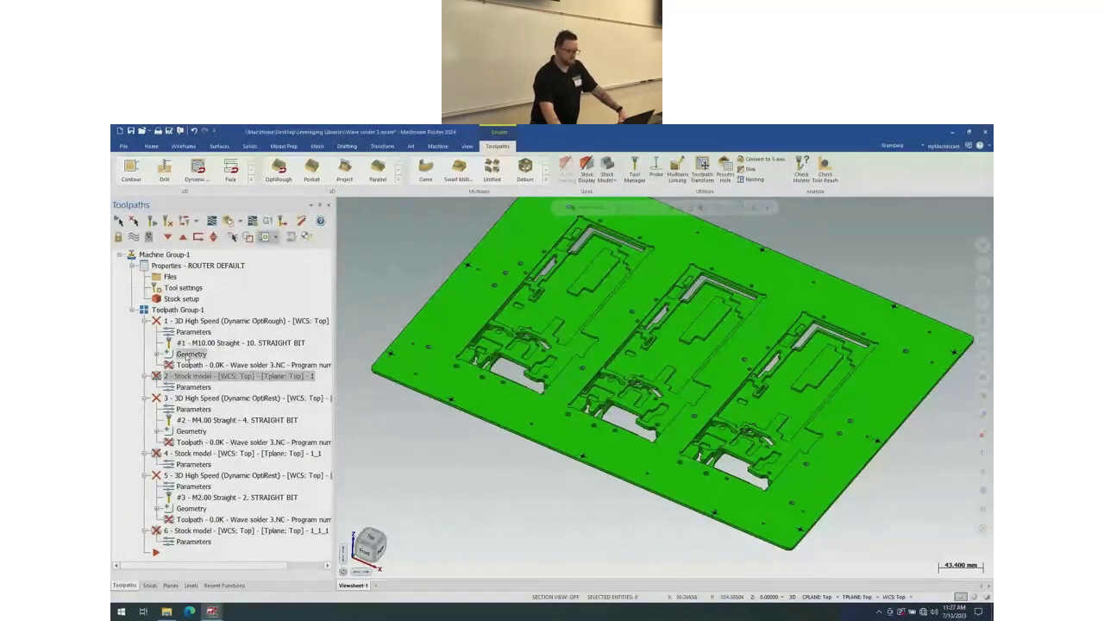
# - Assign the first pallet pocket's complete feature as machining geometry for the Dynamic OptiRough operation
pyautogui.click(185, 354)
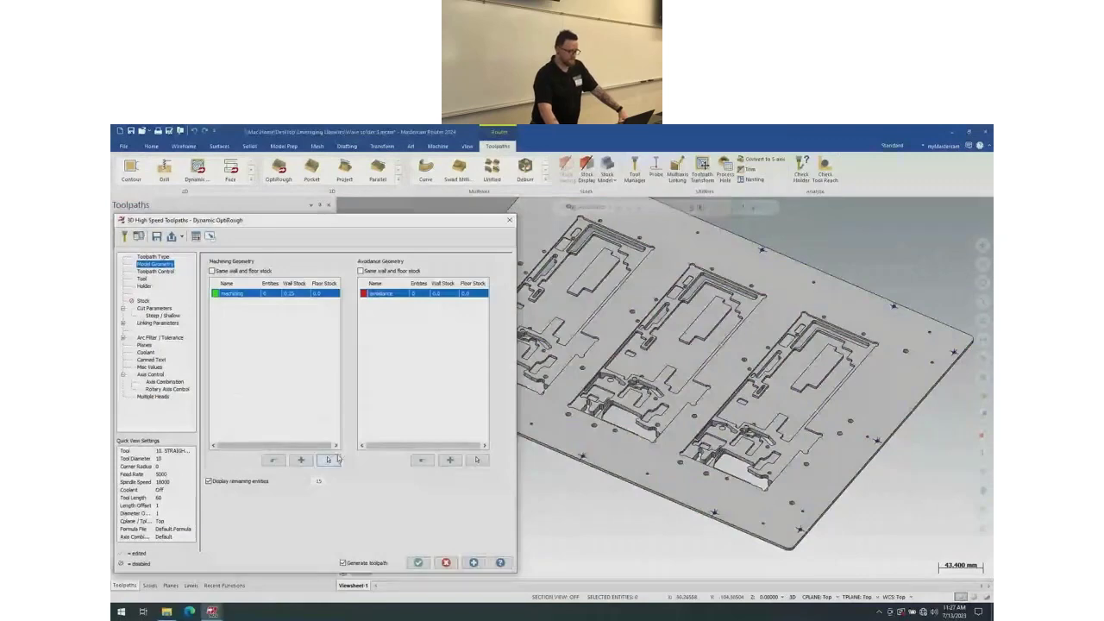
pyautogui.click(328, 461)
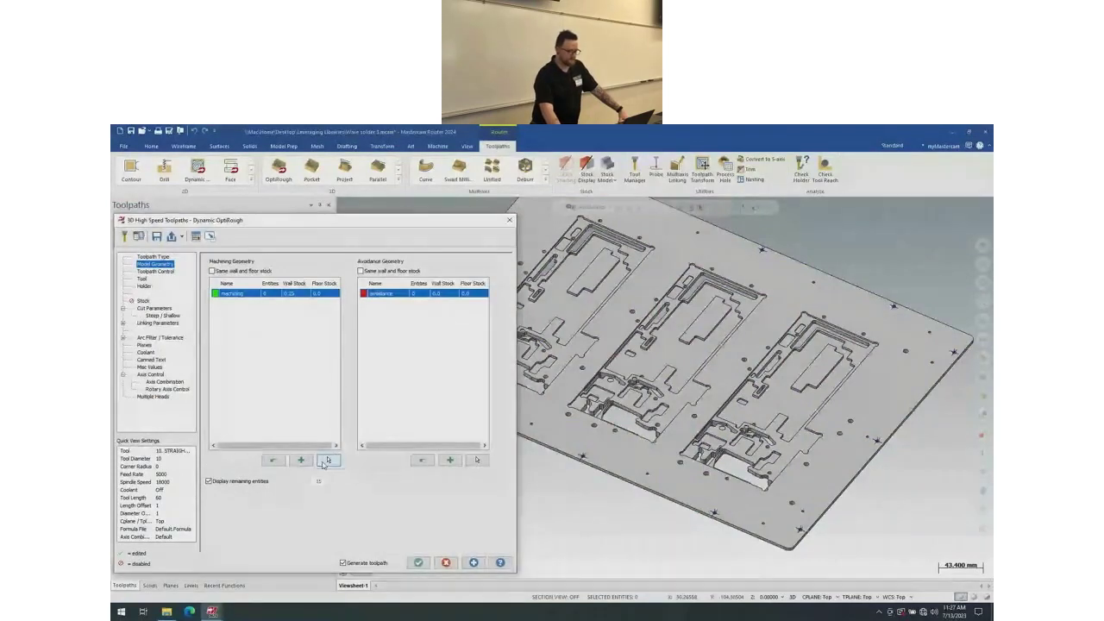
pyautogui.tripleClick(561, 354)
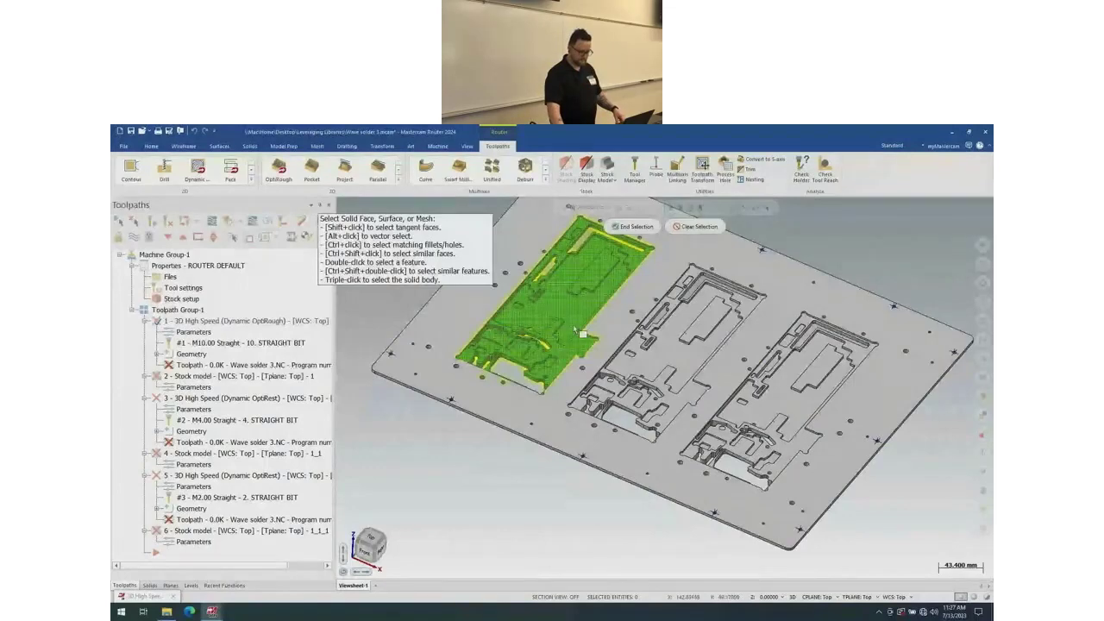
pyautogui.click(632, 227)
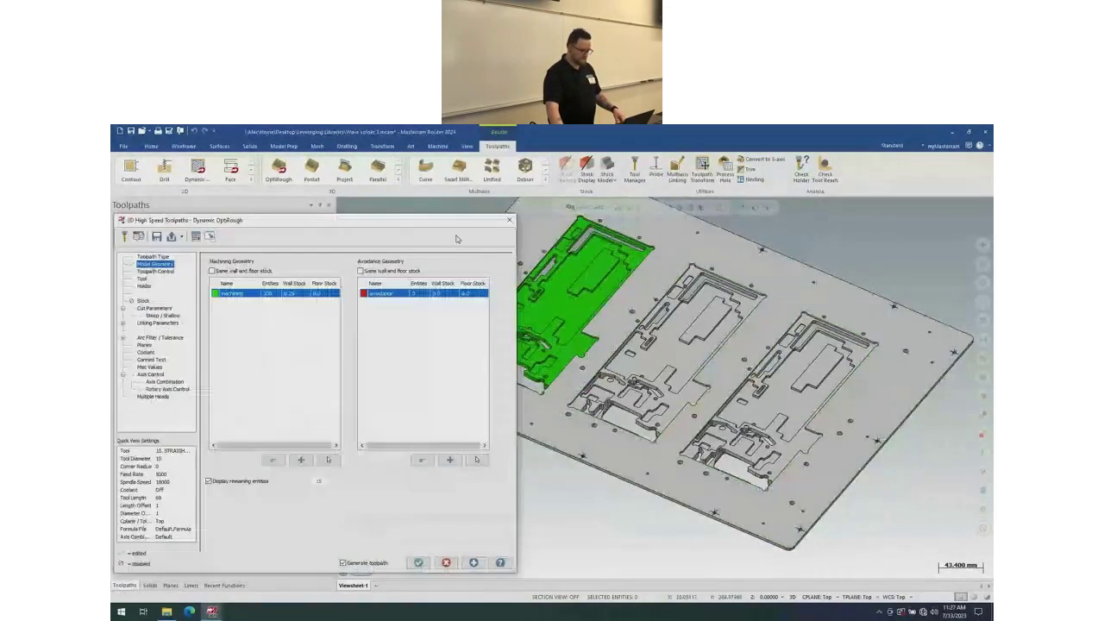
# - Set the OptiRough containment boundary to the solid edge loop around the first pallet pocket
pyautogui.click(155, 271)
pyautogui.press('Return')
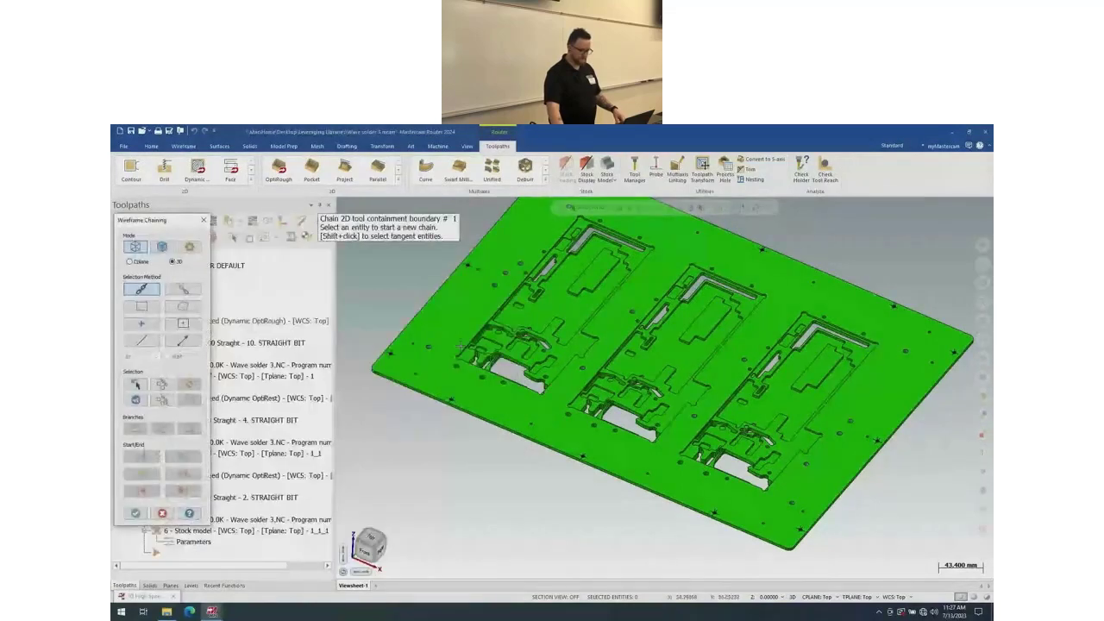
pyautogui.click(162, 247)
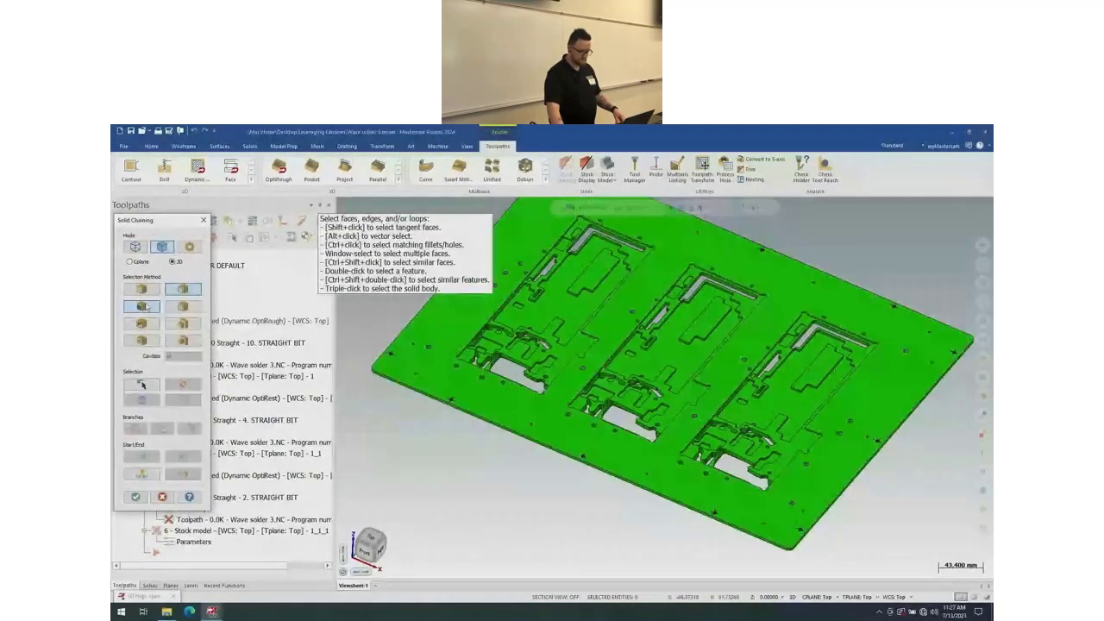
pyautogui.click(464, 341)
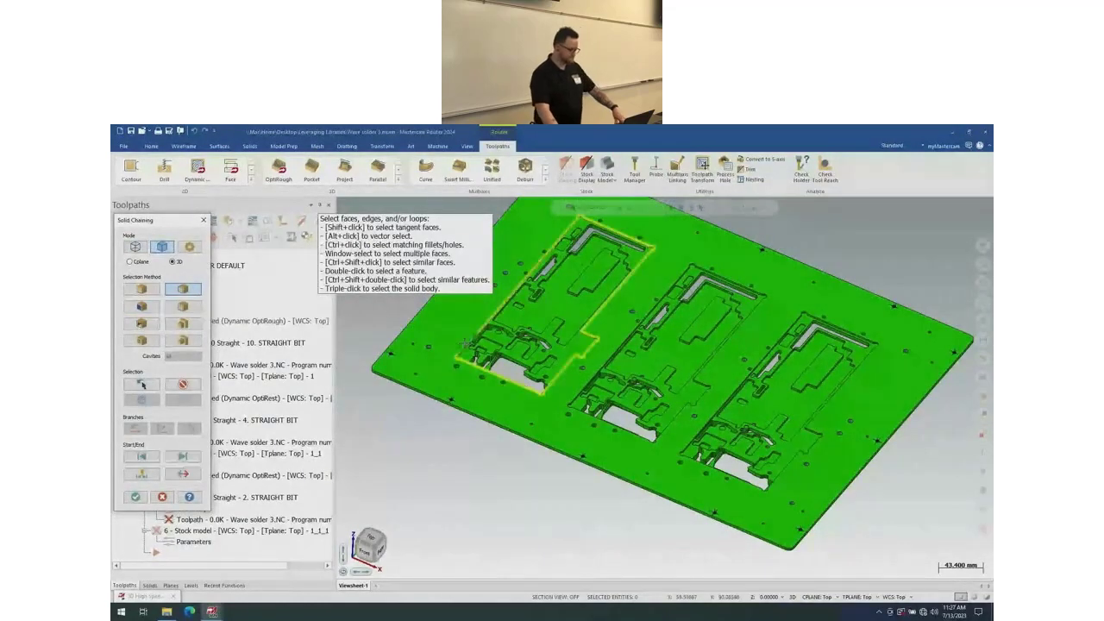
pyautogui.click(136, 497)
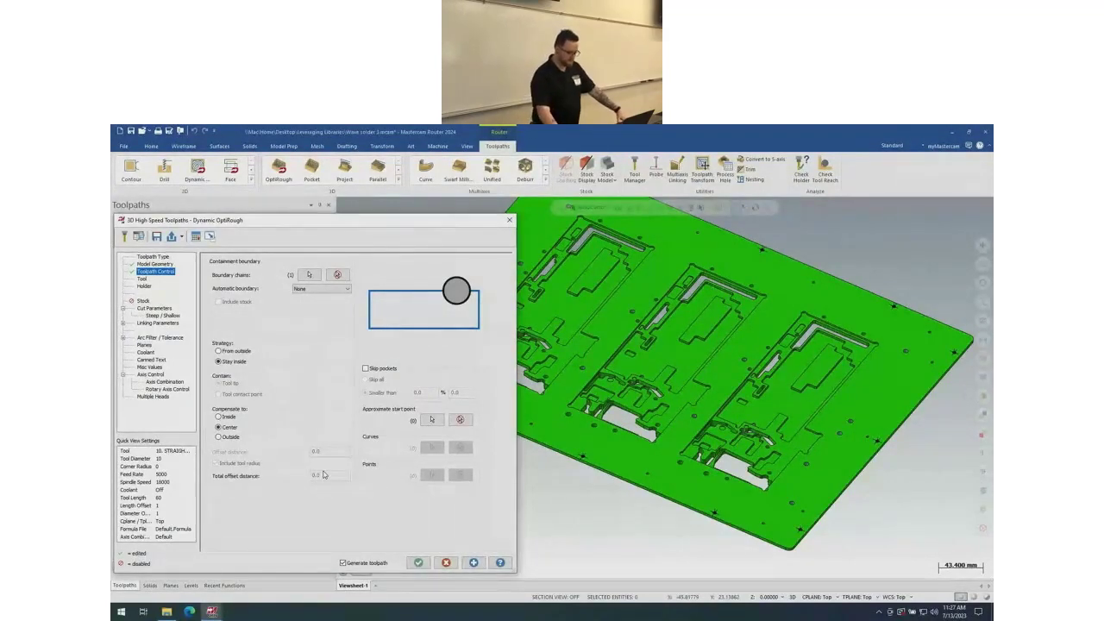
# - Generate the Dynamic OptiRough toolpath for the first pocket and review the stock model and OptiRest operations that follow it
pyautogui.click(418, 562)
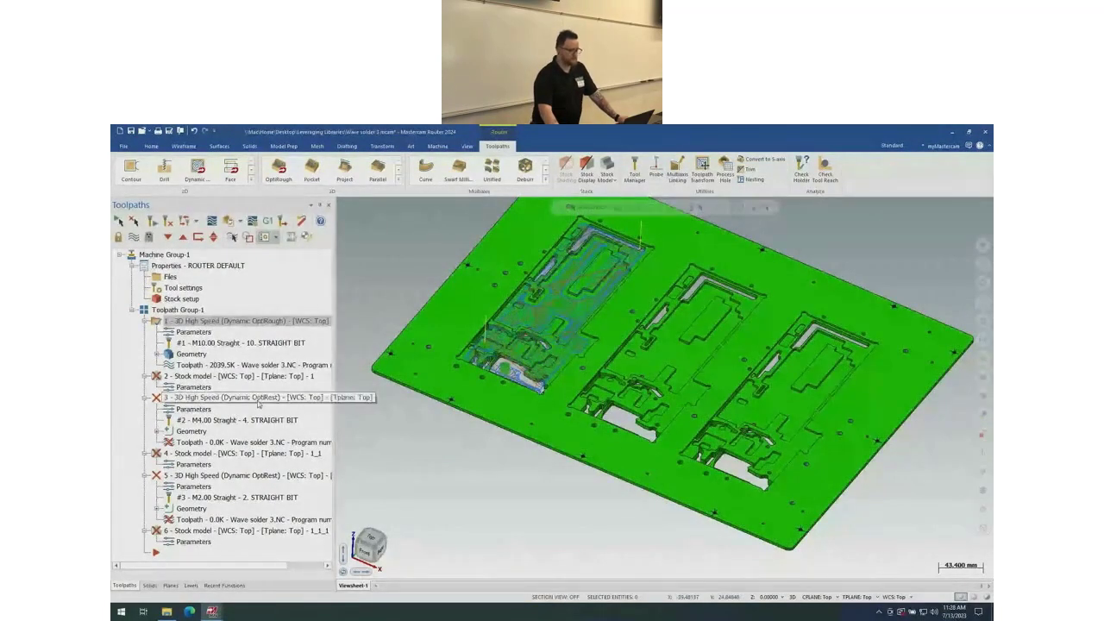
pyautogui.click(257, 399)
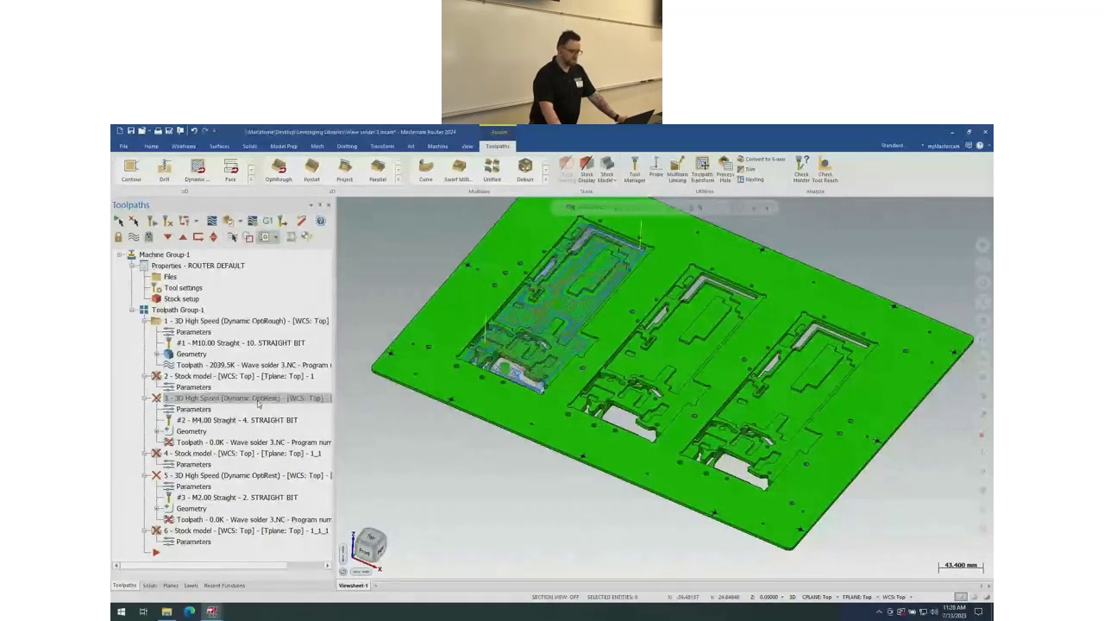
pyautogui.click(253, 377)
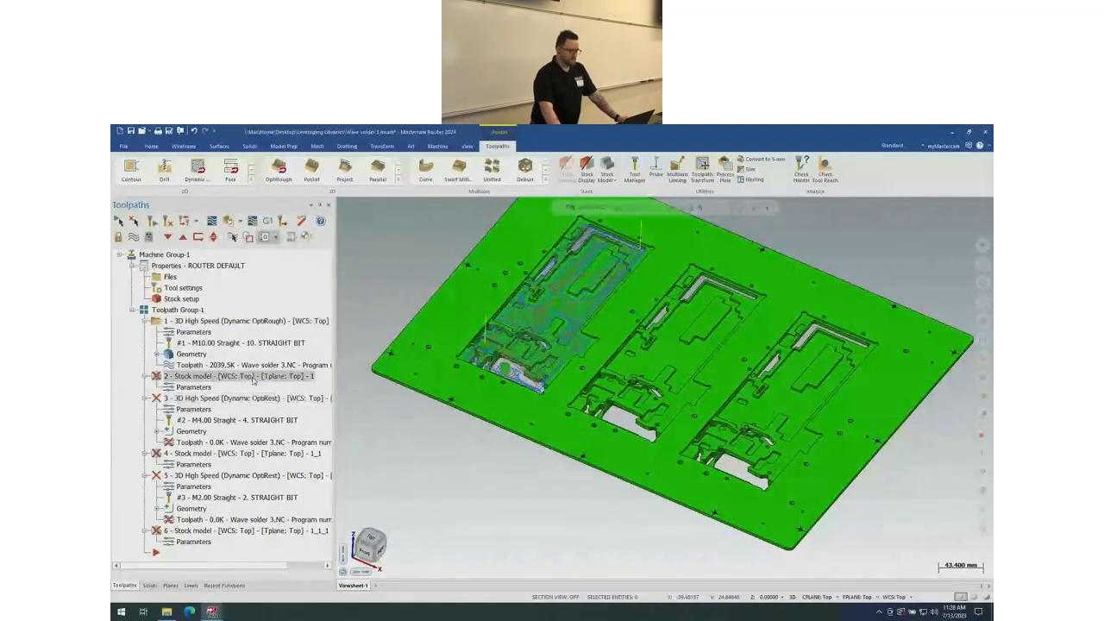
pyautogui.click(238, 476)
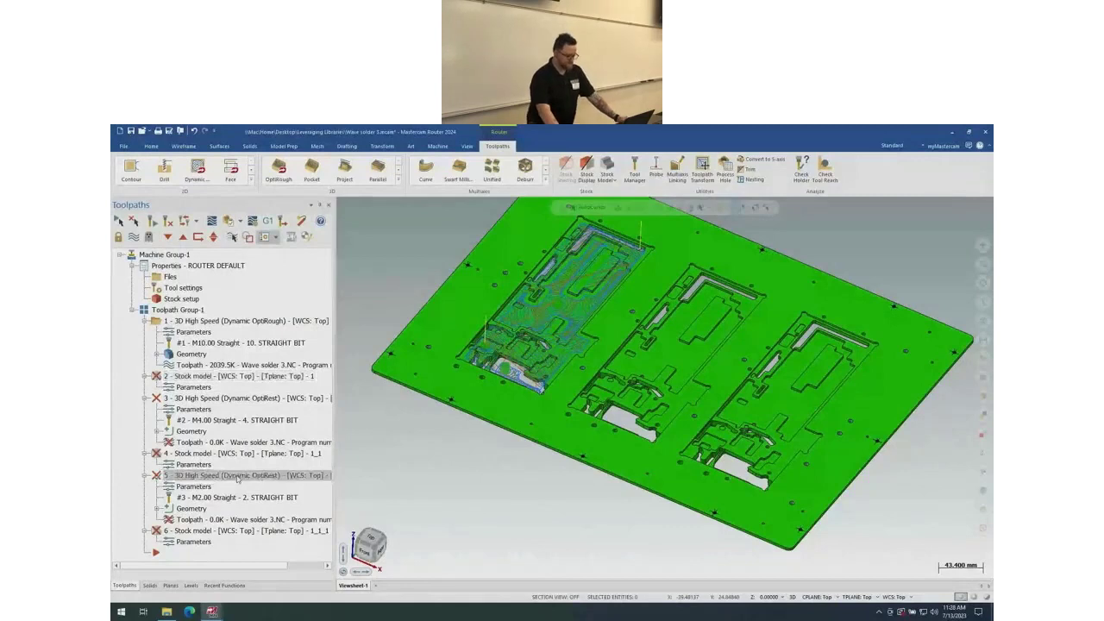
pyautogui.click(245, 456)
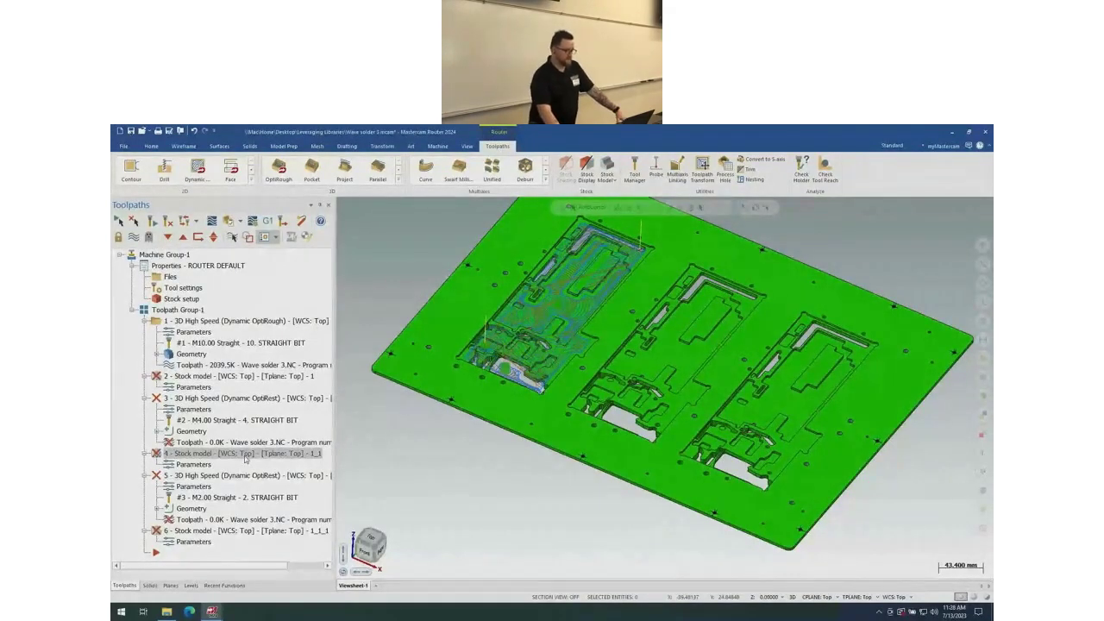
pyautogui.click(248, 476)
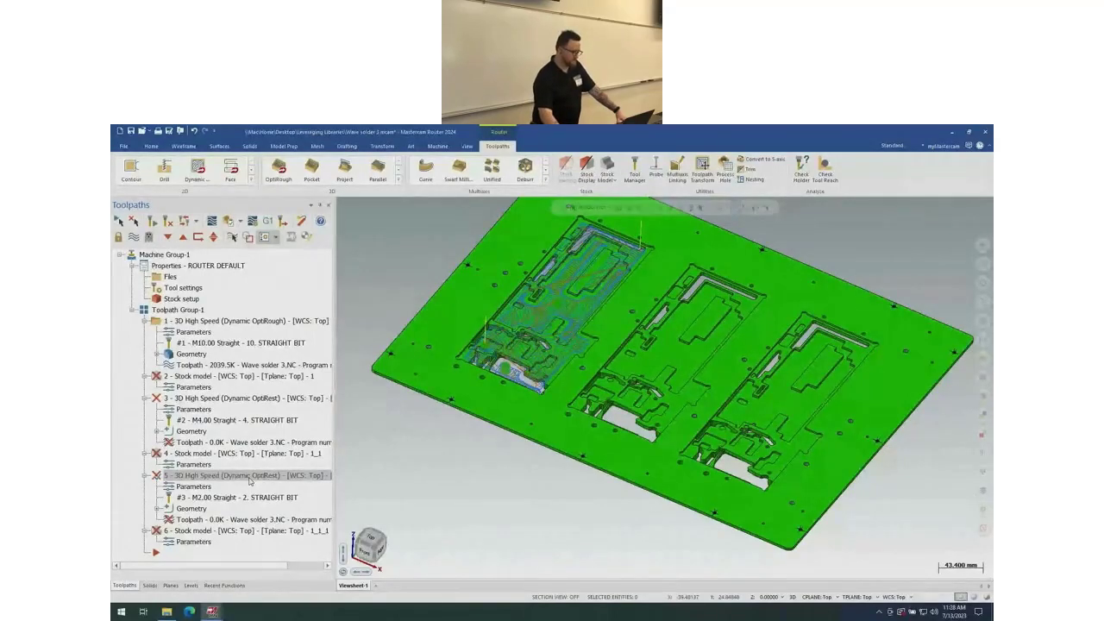
# - Regenerate all dirty operations to compute the first stock model, acknowledging the warnings for the remaining operations
pyautogui.click(168, 221)
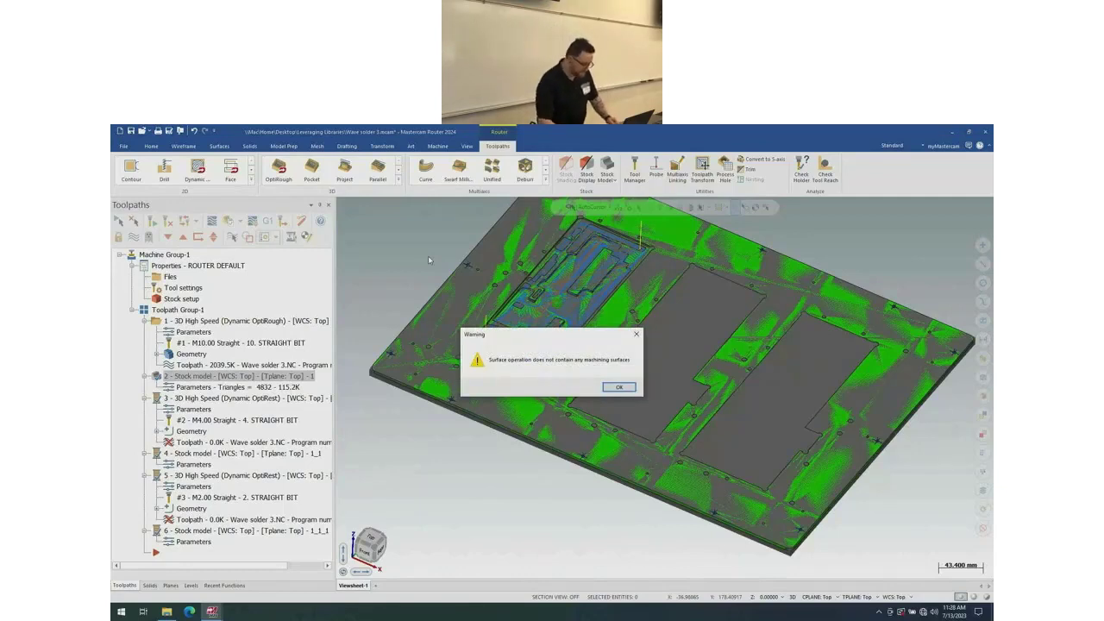
pyautogui.press('Return')
pyautogui.press('Return')
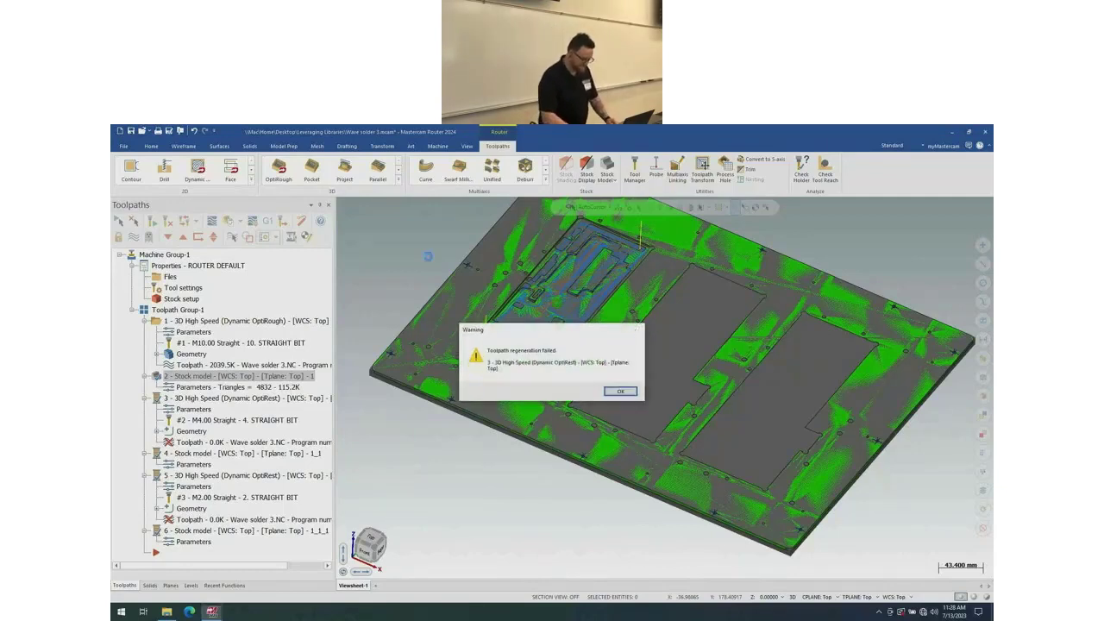
pyautogui.press('Return')
pyautogui.press('Return')
pyautogui.press('Return')
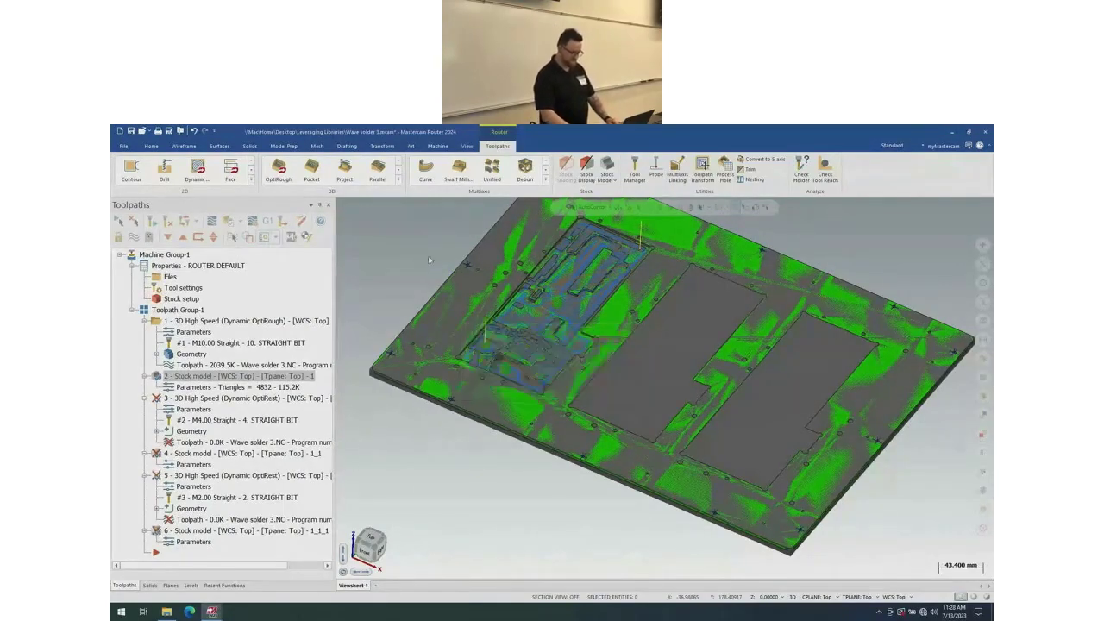
pyautogui.press('Return')
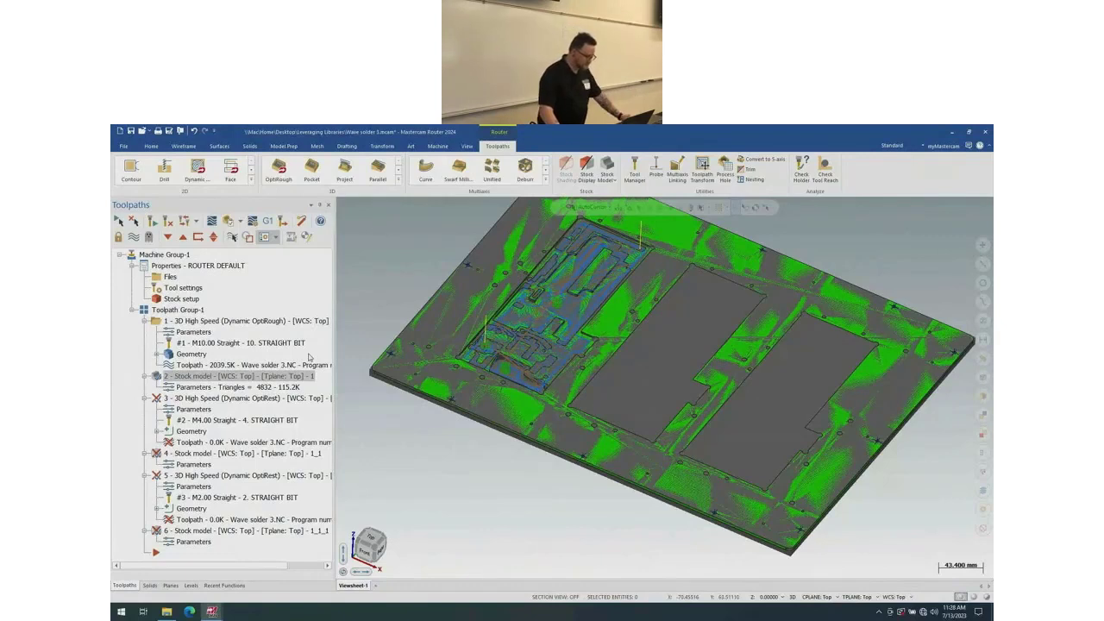
# - Replace the geometry of both Dynamic OptiRest operations with a copy of the OptiRough operation's geometry and regenerate them
pyautogui.click(191, 354)
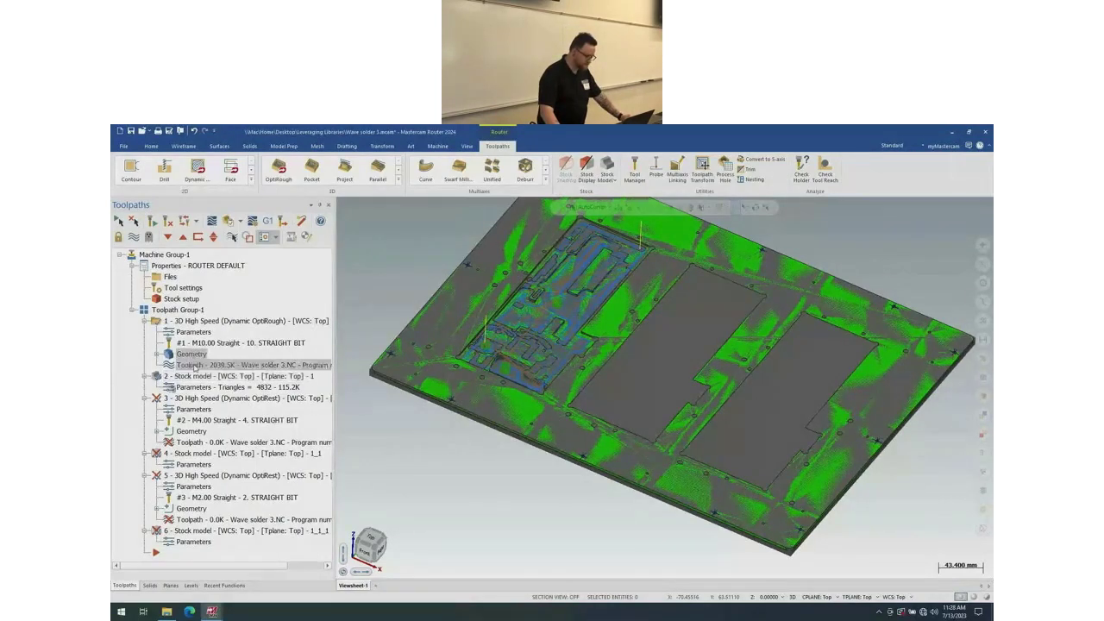
pyautogui.click(191, 431)
pyautogui.rightClick(193, 432)
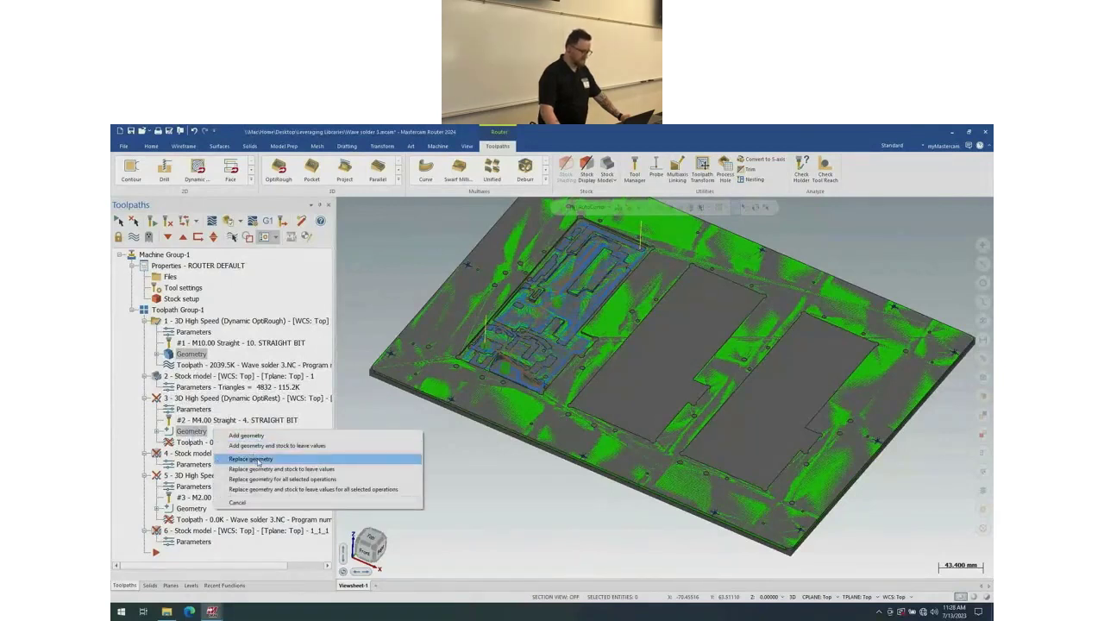
pyautogui.click(249, 460)
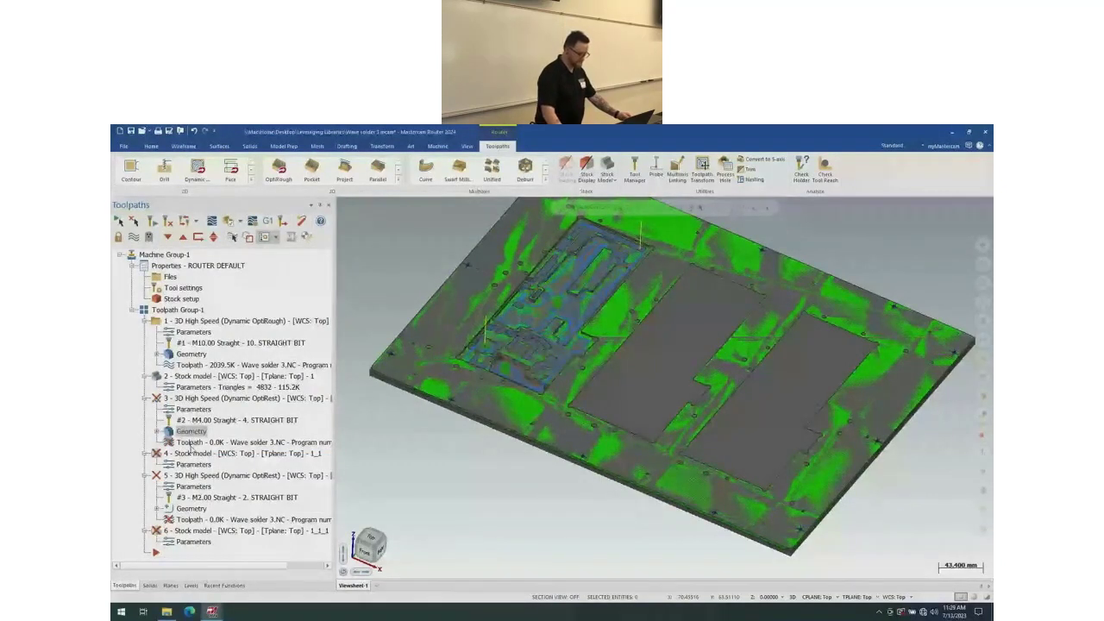
pyautogui.rightClick(207, 509)
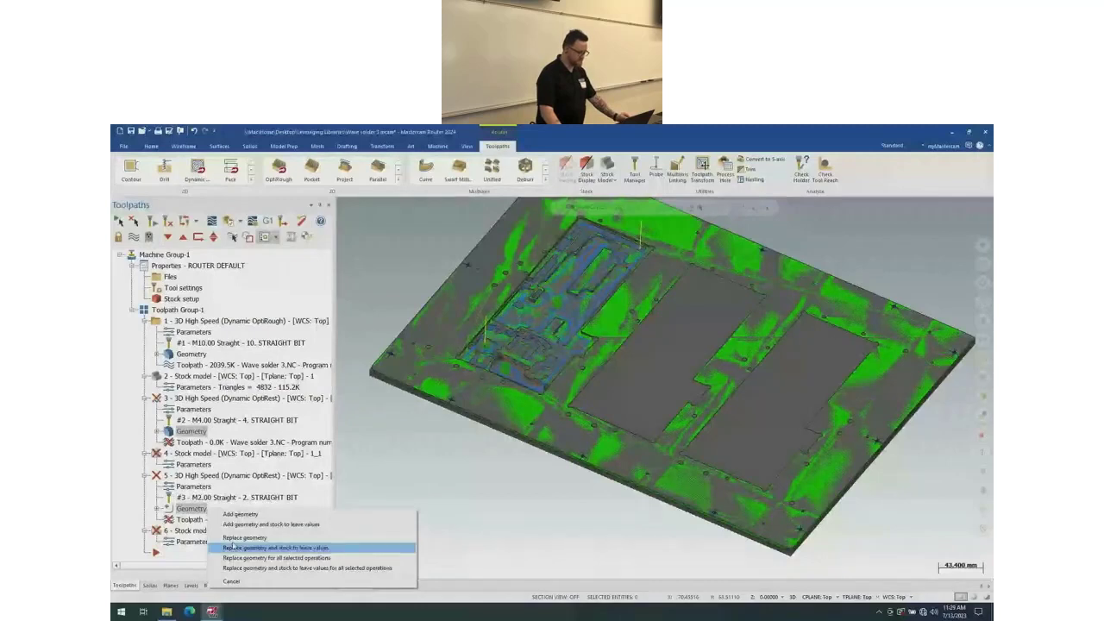
pyautogui.click(235, 547)
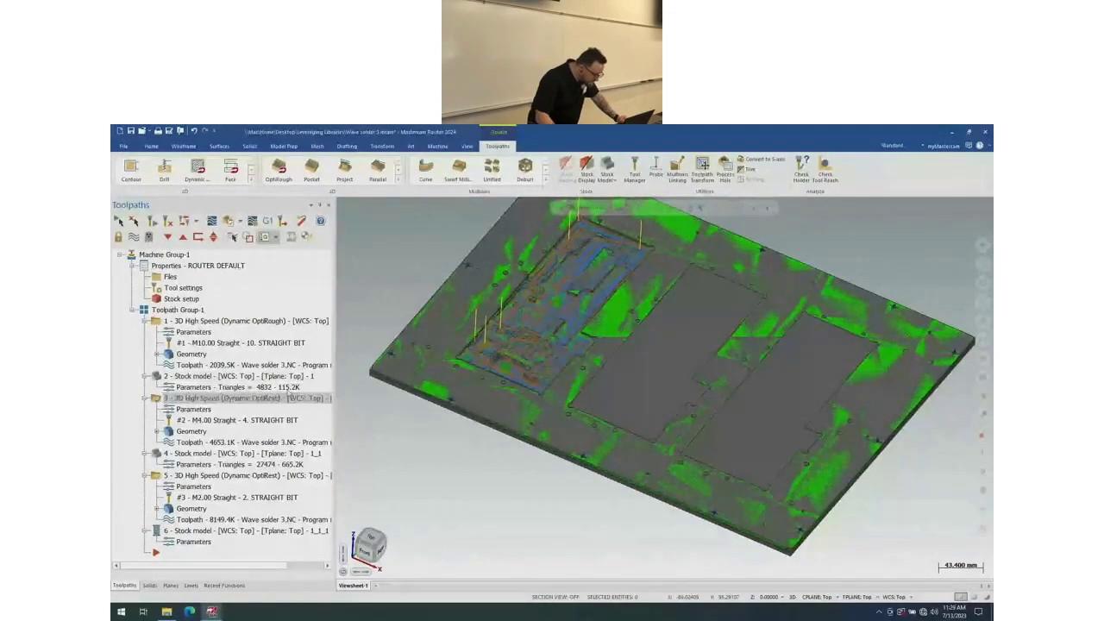
# - Show only the selected operation's toolpath and examine the 4 mm and 2 mm OptiRest toolpaths in the Top view
pyautogui.click(249, 238)
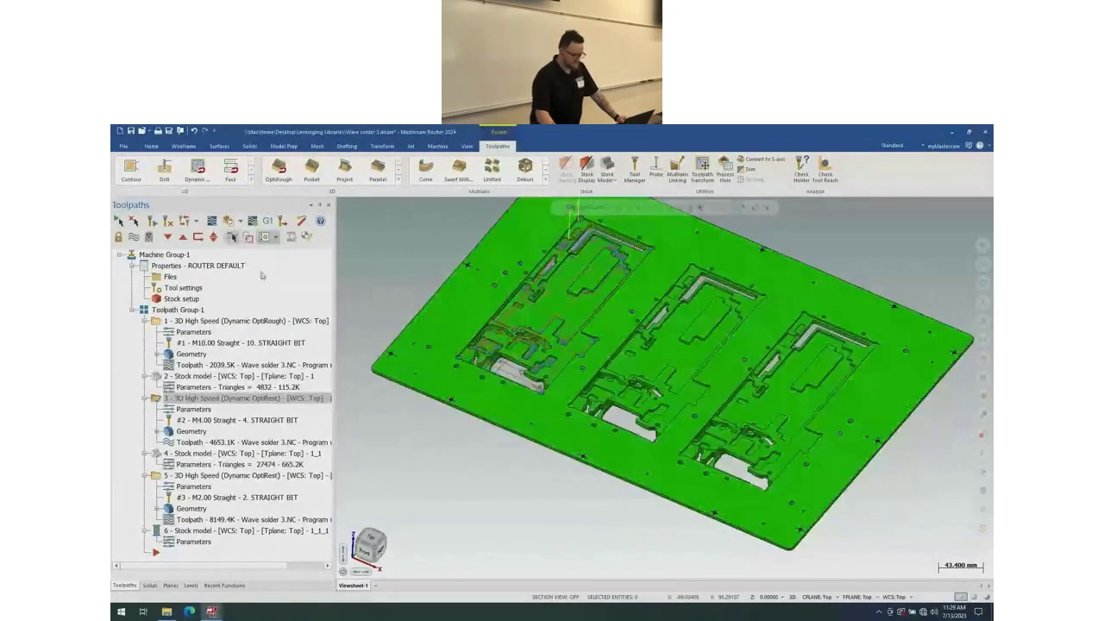
pyautogui.rightClick(407, 349)
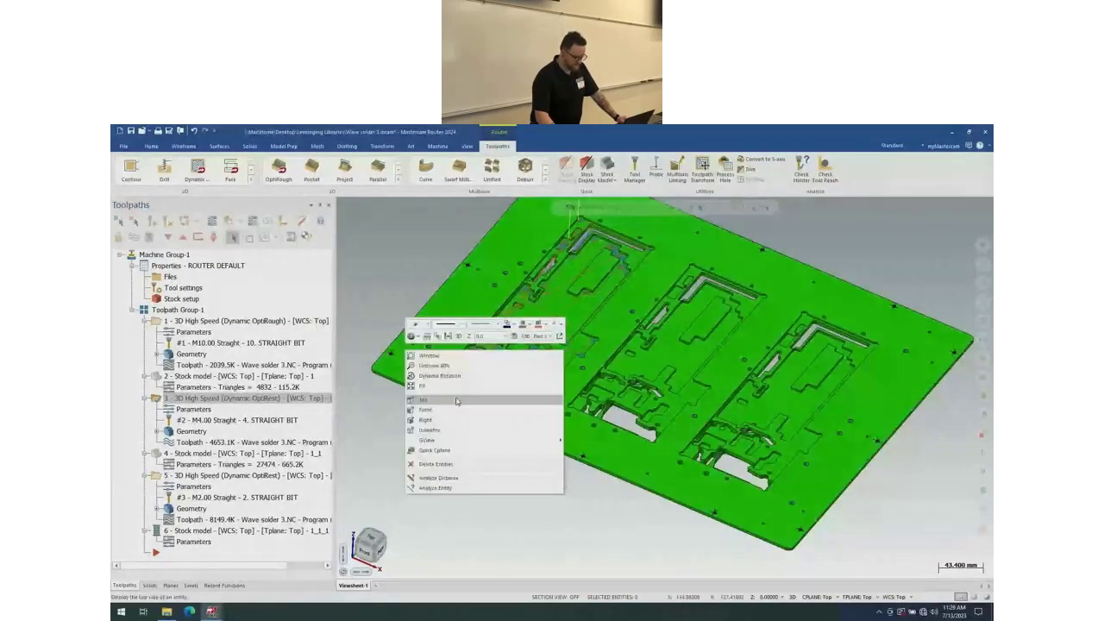
pyautogui.click(457, 400)
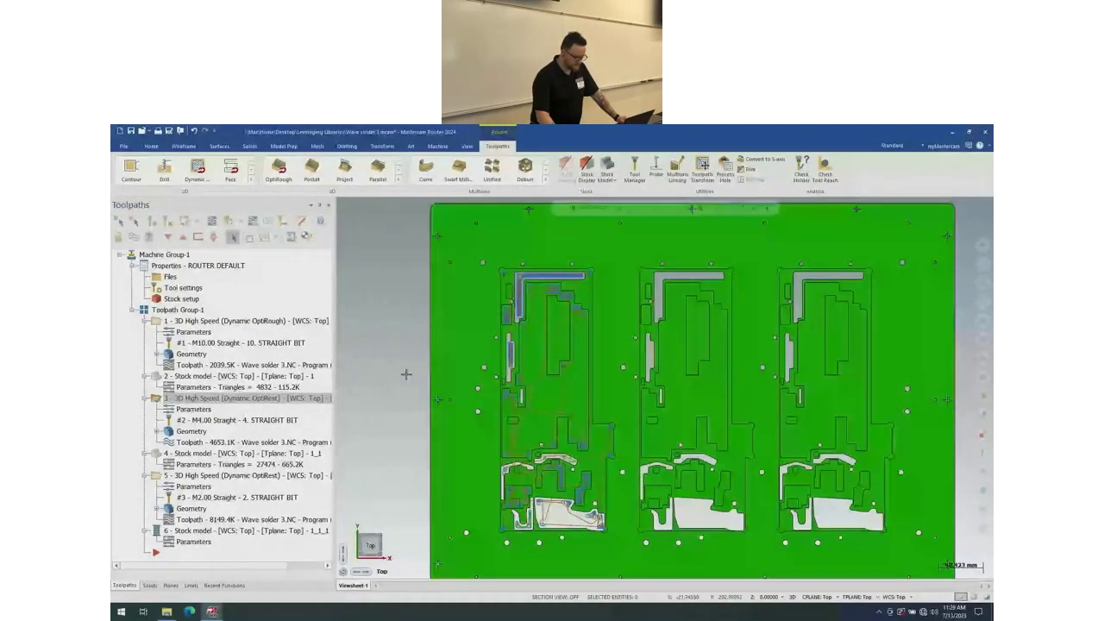
pyautogui.scroll(2, 406, 375)
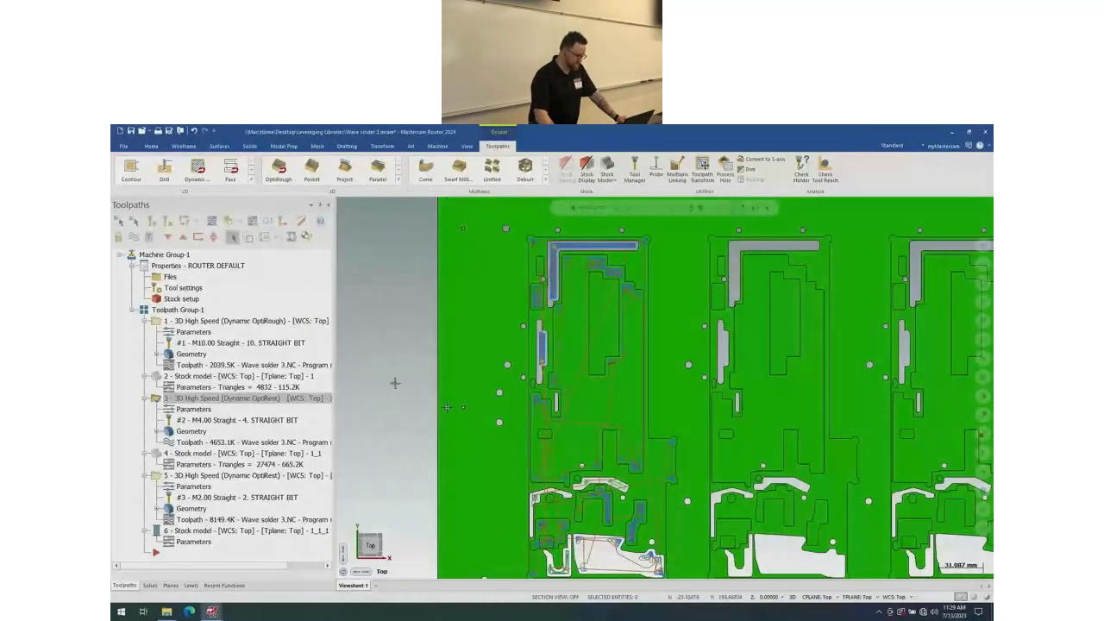
pyautogui.click(286, 476)
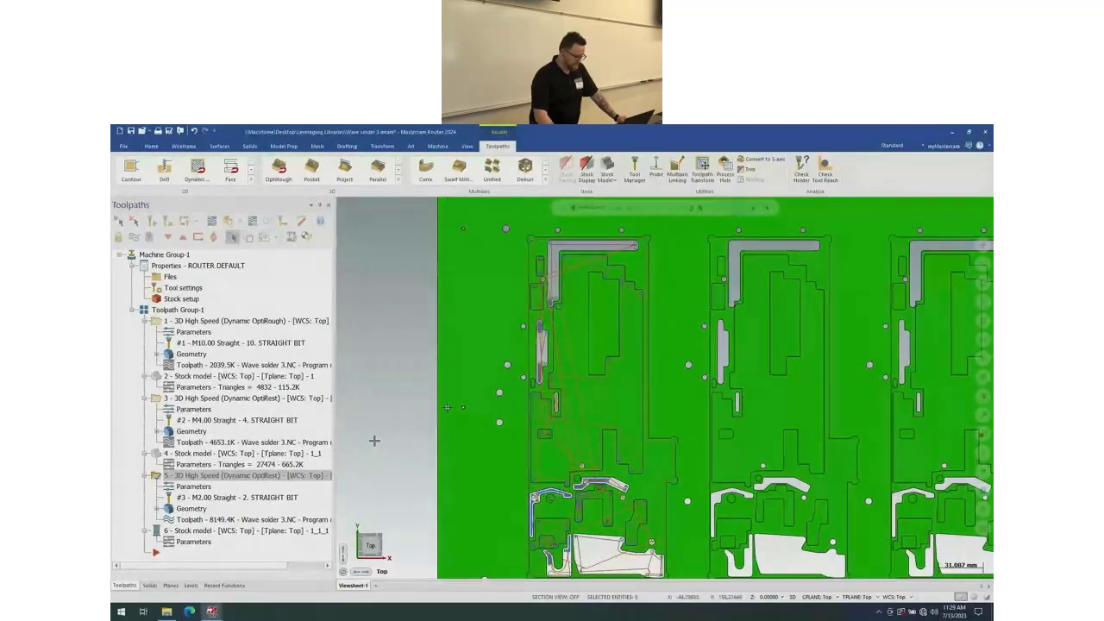
pyautogui.scroll(-2, 367, 449)
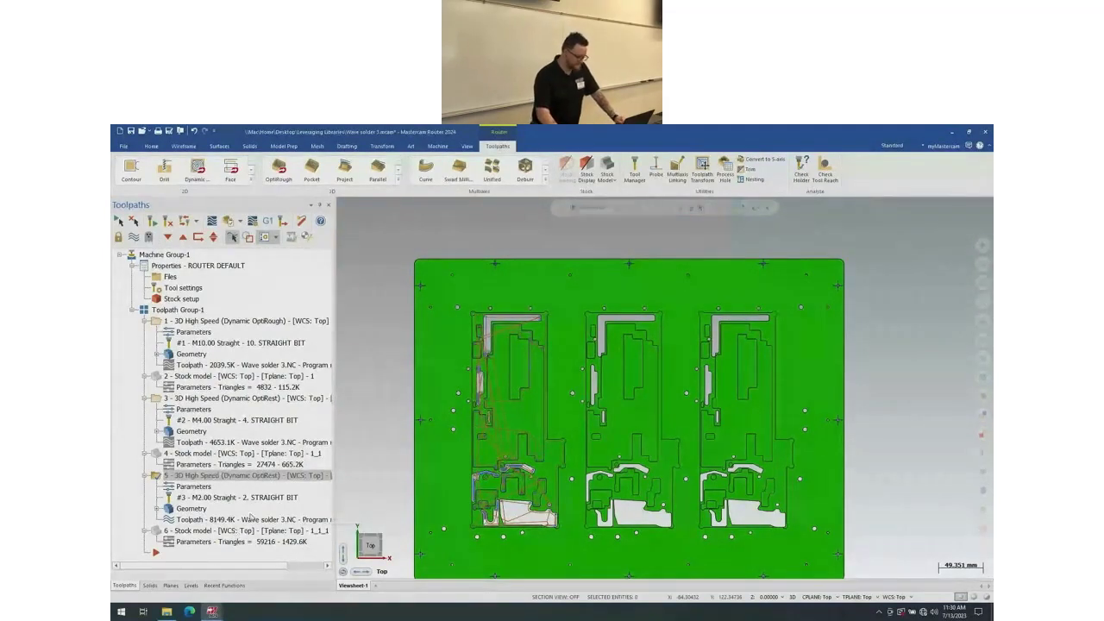
pyautogui.click(318, 477)
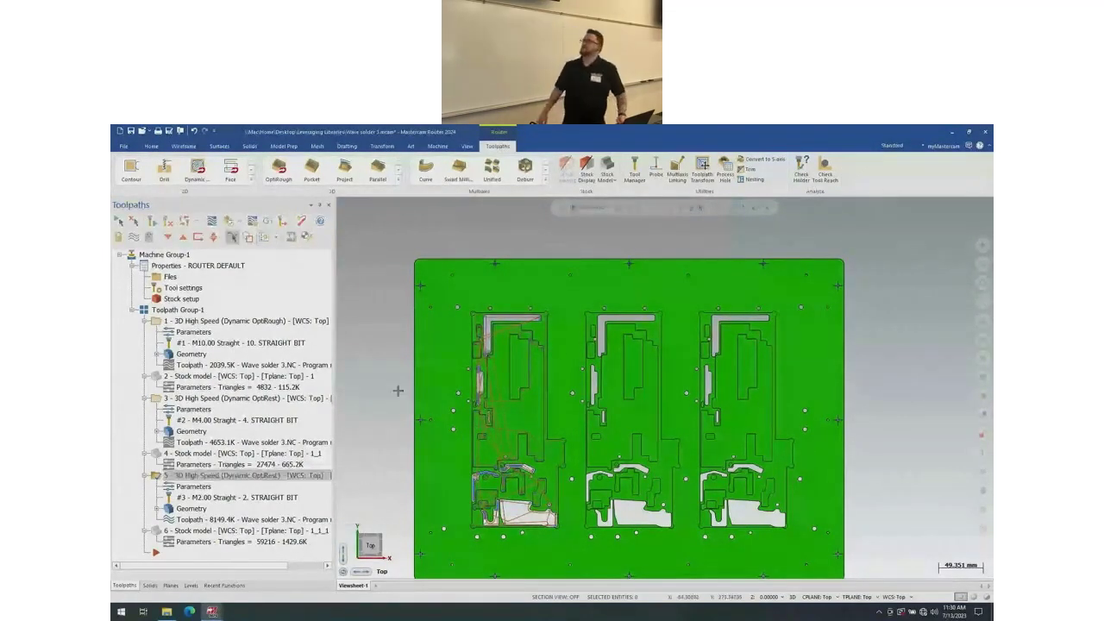
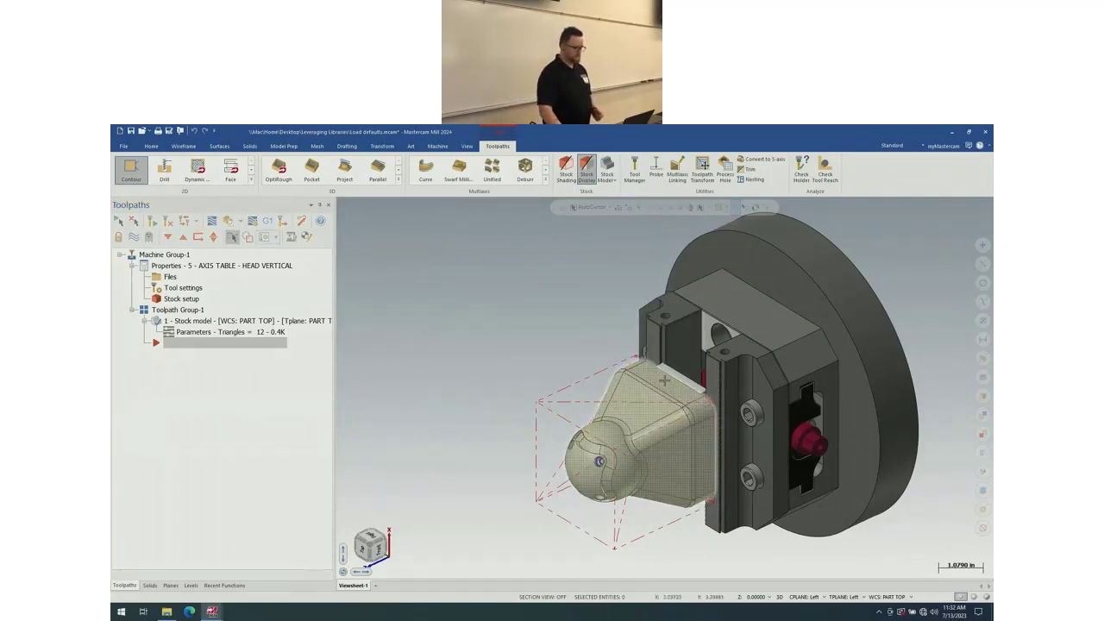
# - Start a 3D Dynamic OptiRough toolpath in the Load defaults part and switch its settings source to a custom operation library
pyautogui.click(280, 172)
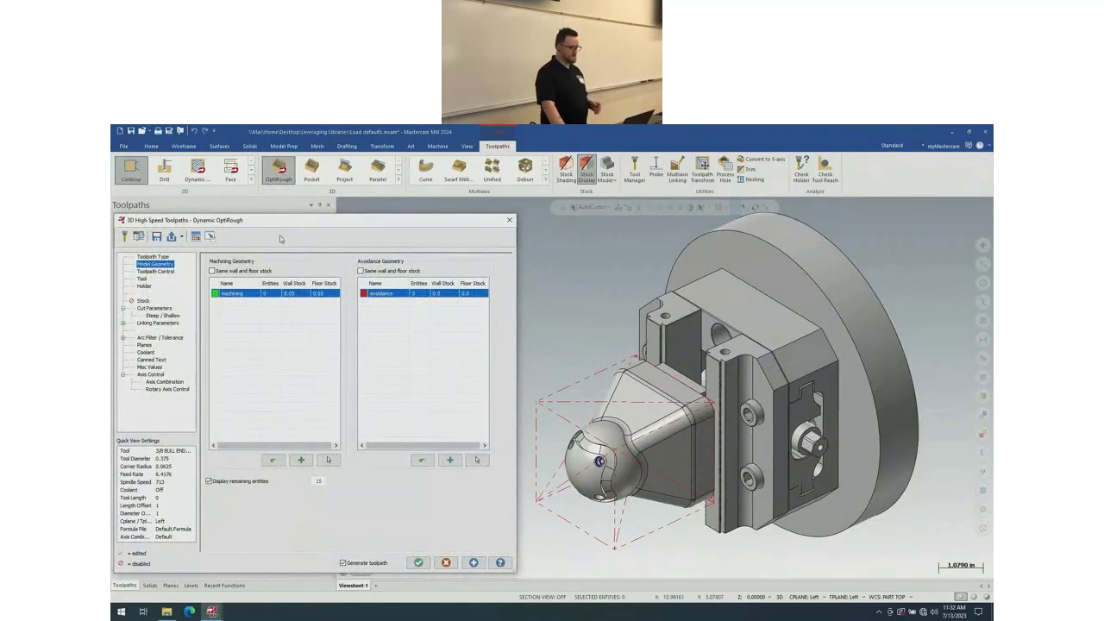
pyautogui.click(171, 238)
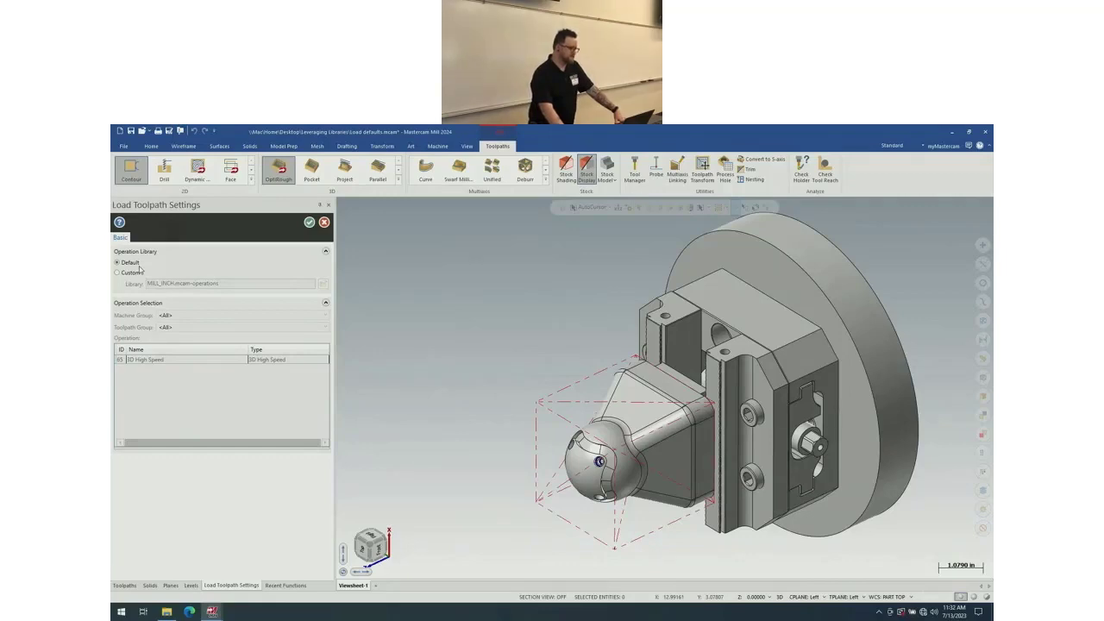
pyautogui.click(134, 273)
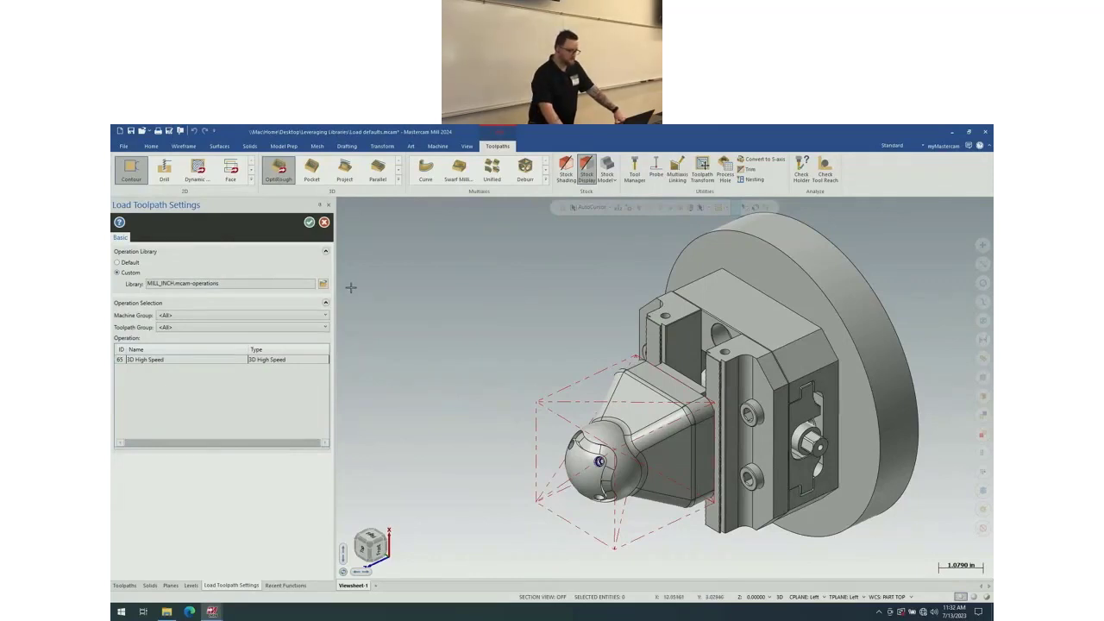
pyautogui.click(322, 285)
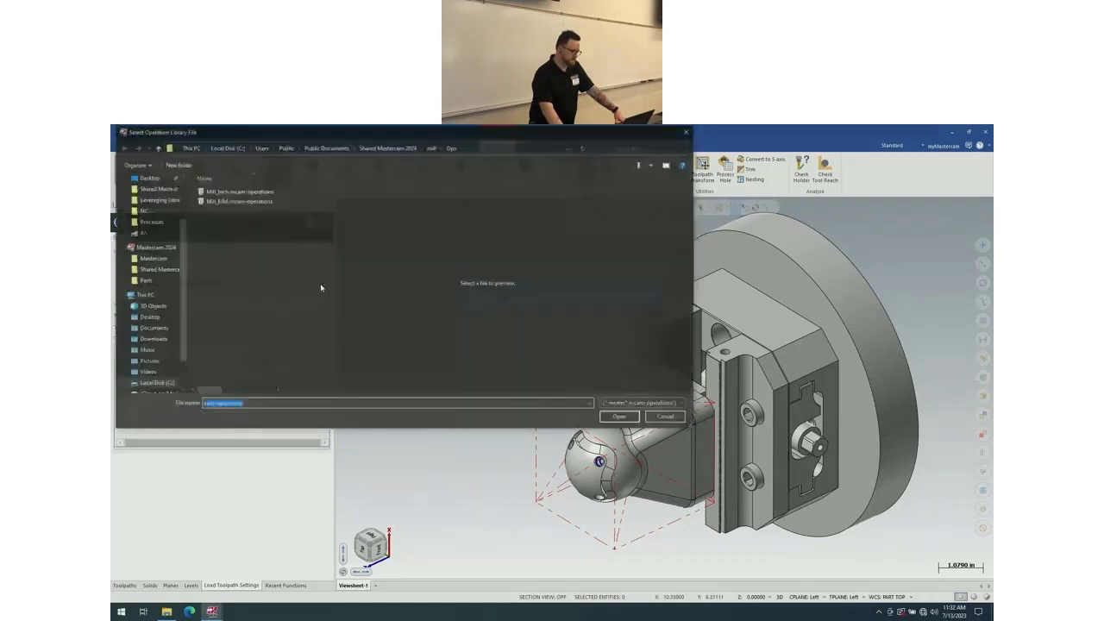
pyautogui.click(157, 269)
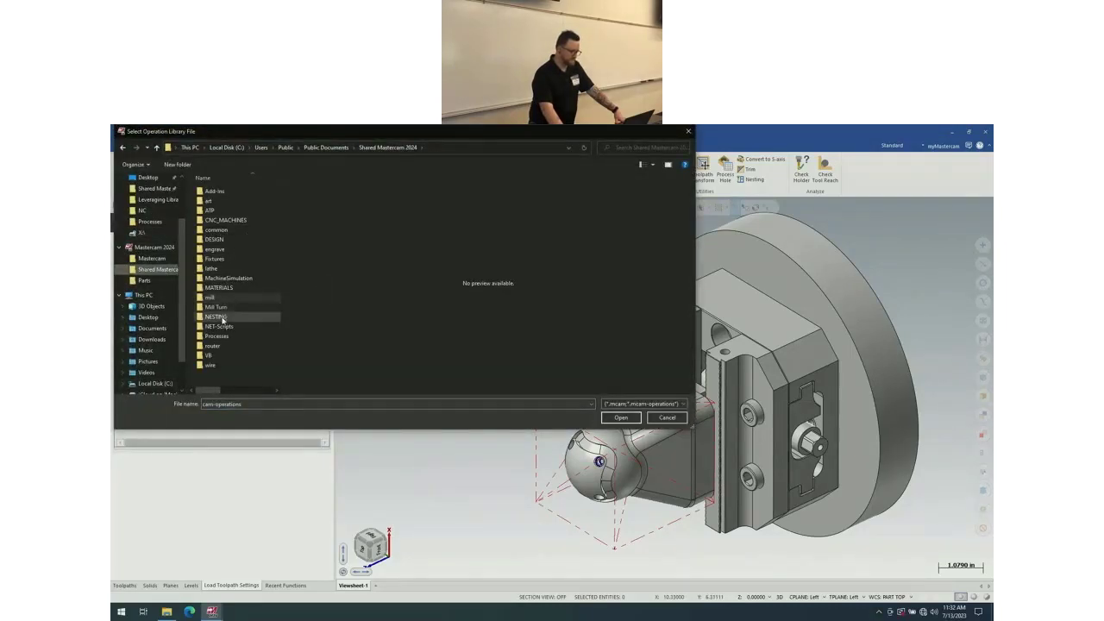
pyautogui.click(225, 337)
pyautogui.doubleClick(225, 338)
pyautogui.click(239, 192)
pyautogui.click(239, 200)
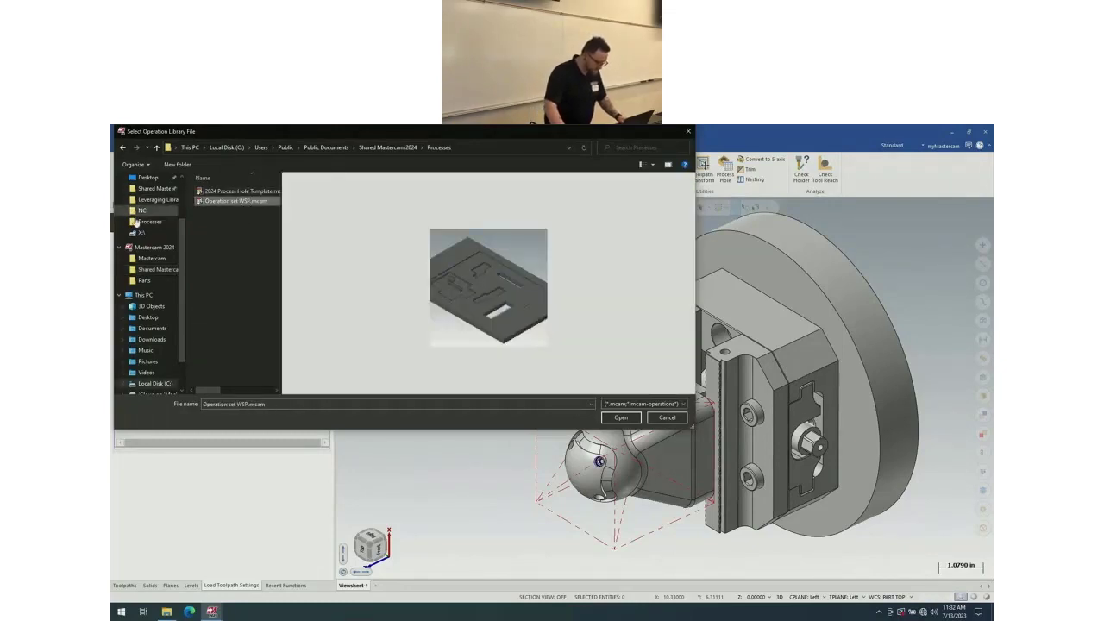
# - Open Default parameters.mcam from the Leveraging Libraries folder as the library and load the "Optirough standard with stock" settings
pyautogui.scroll(1, 159, 237)
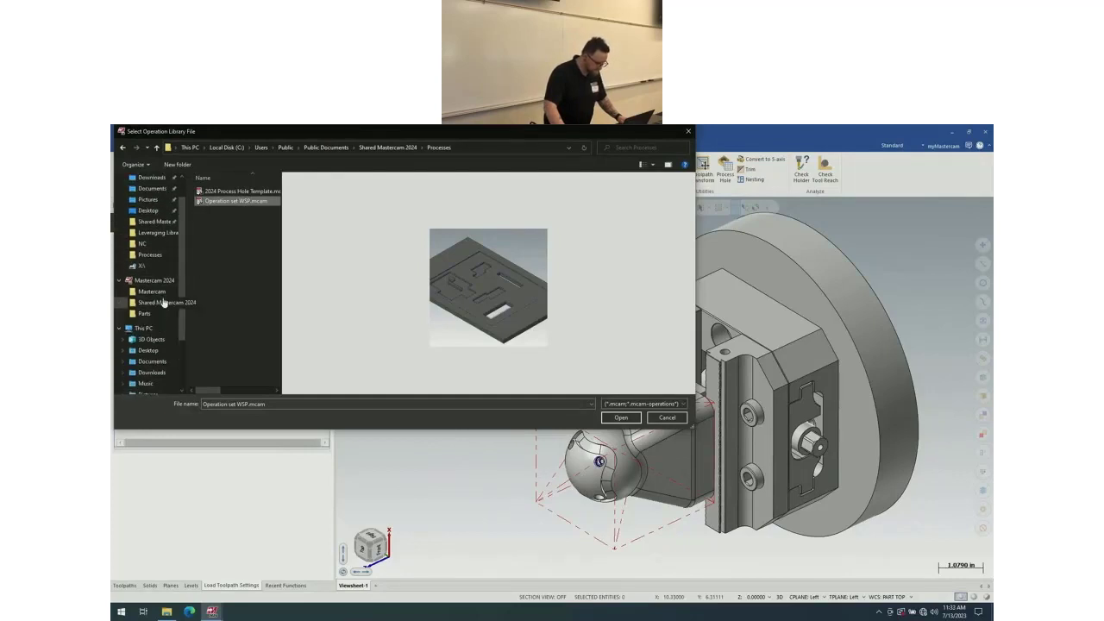
pyautogui.click(162, 233)
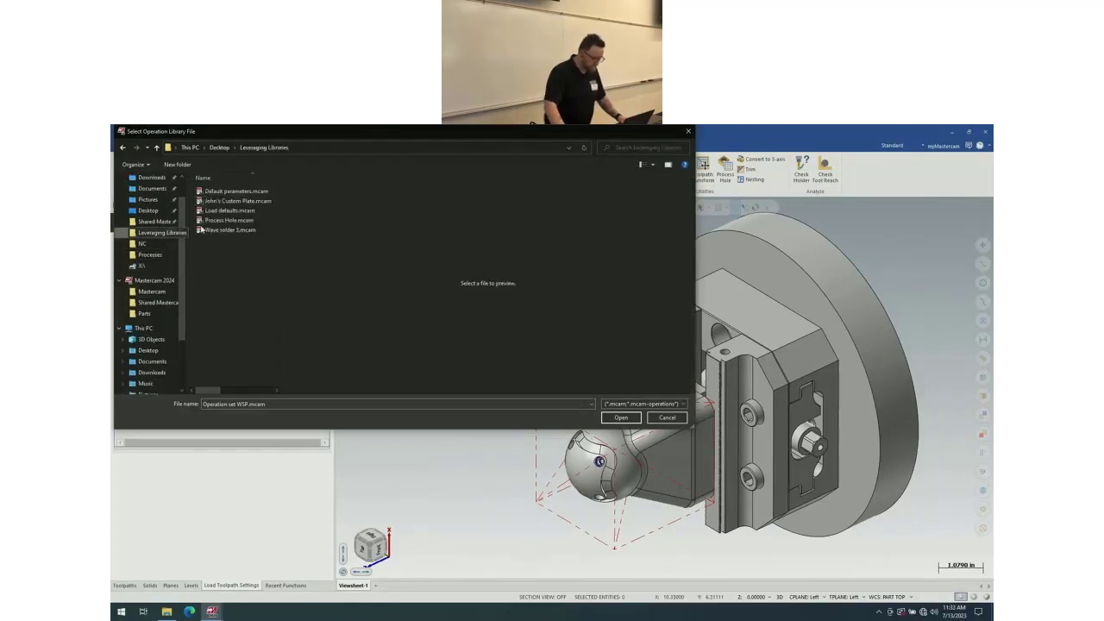
pyautogui.click(233, 190)
pyautogui.press('Return')
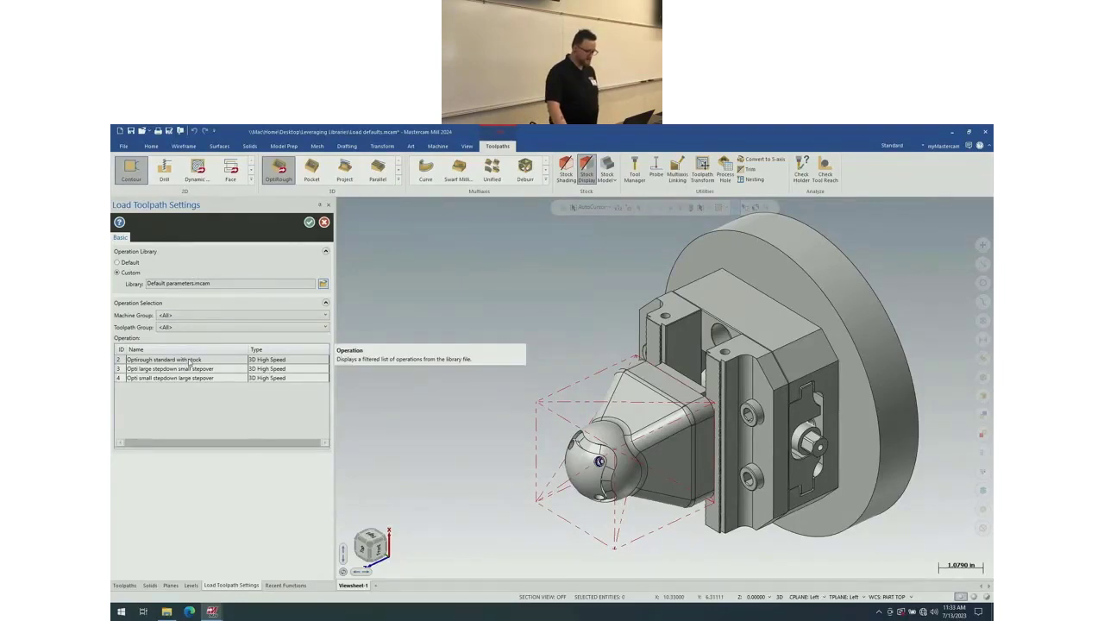
pyautogui.click(309, 224)
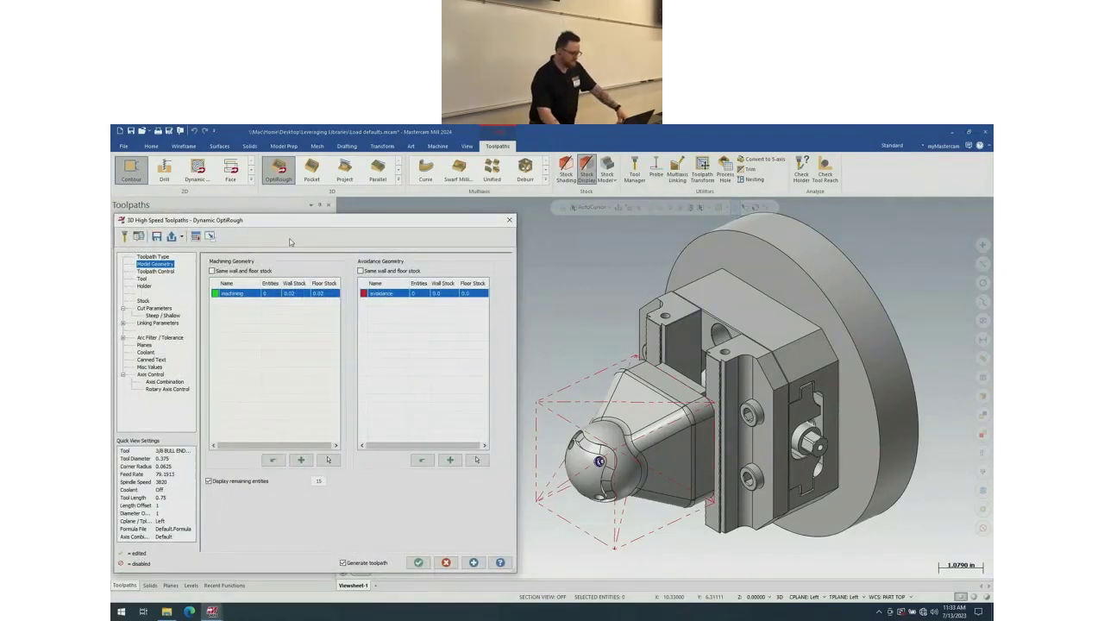
# - Select the 3/8 bull endmill with the B3E4-0375 holder as the tool for the OptiRough operation
pyautogui.click(138, 277)
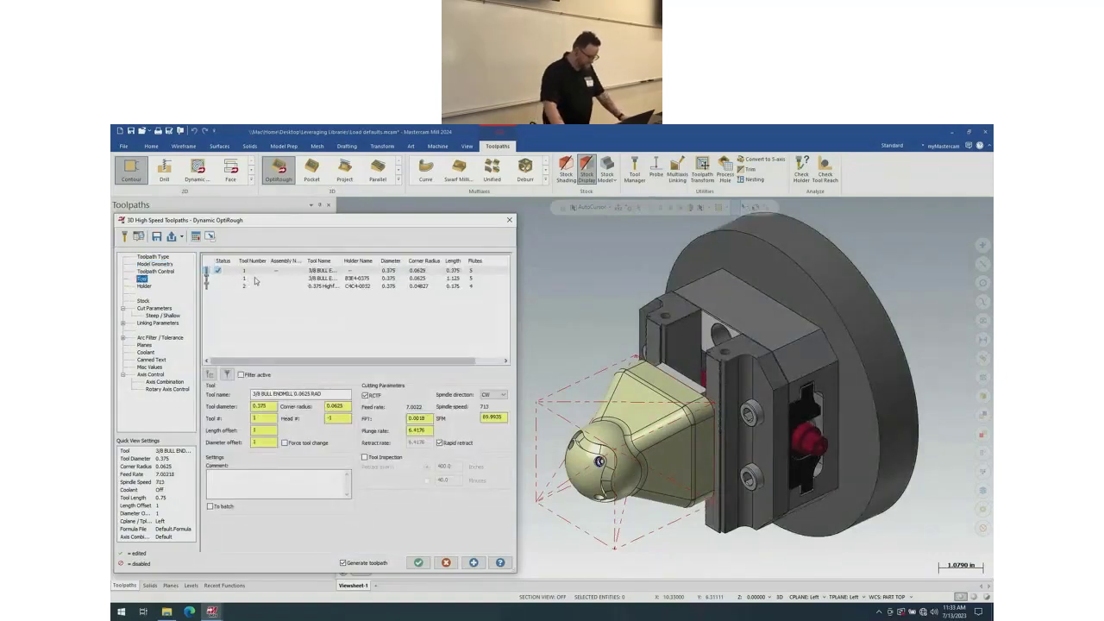
pyautogui.click(255, 279)
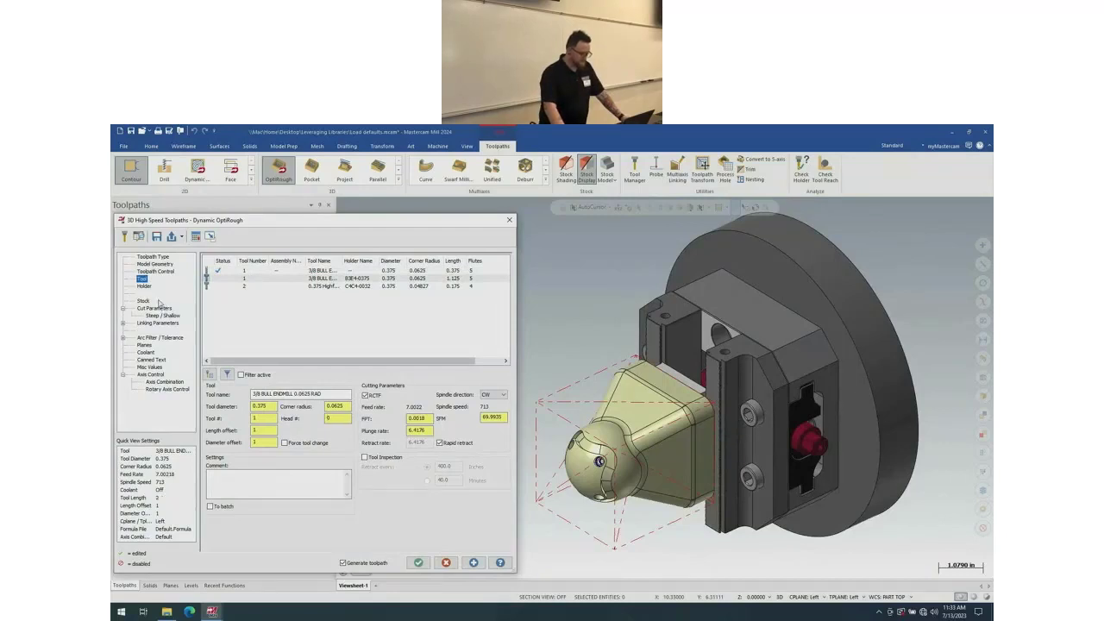
# - Assign the whole yellow part body as the machining geometry of the OptiRough operation
pyautogui.click(157, 264)
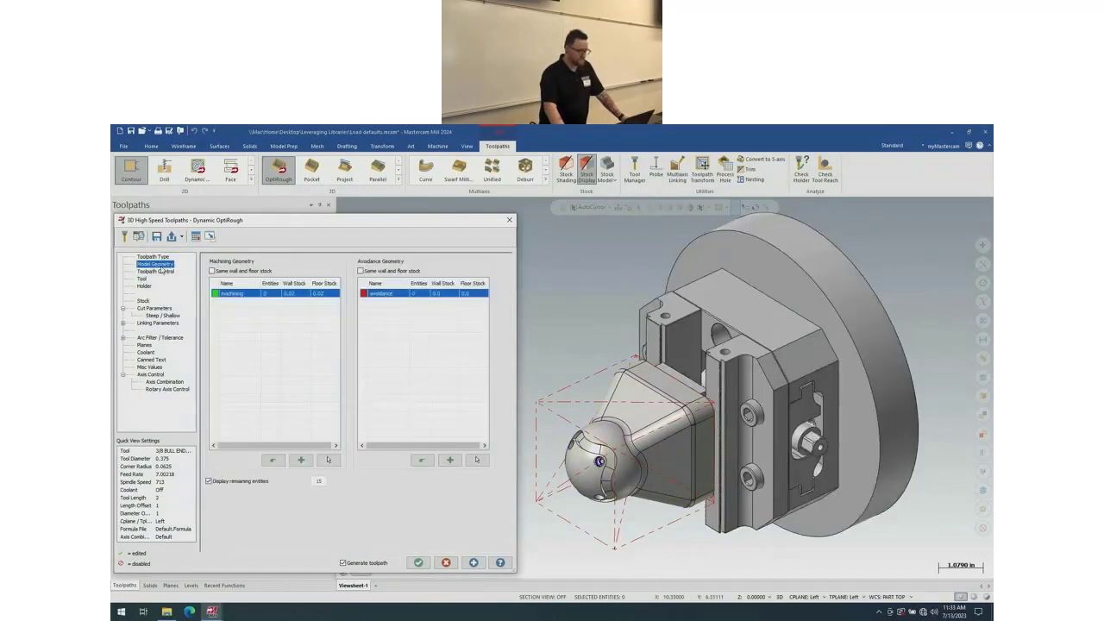
pyautogui.click(329, 460)
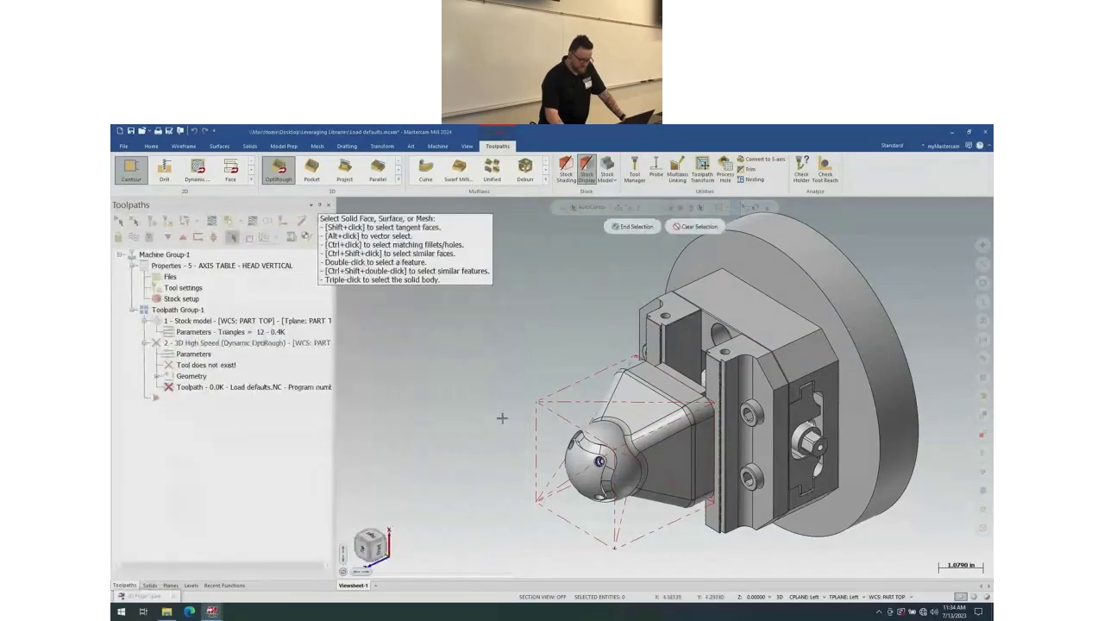
pyautogui.tripleClick(654, 421)
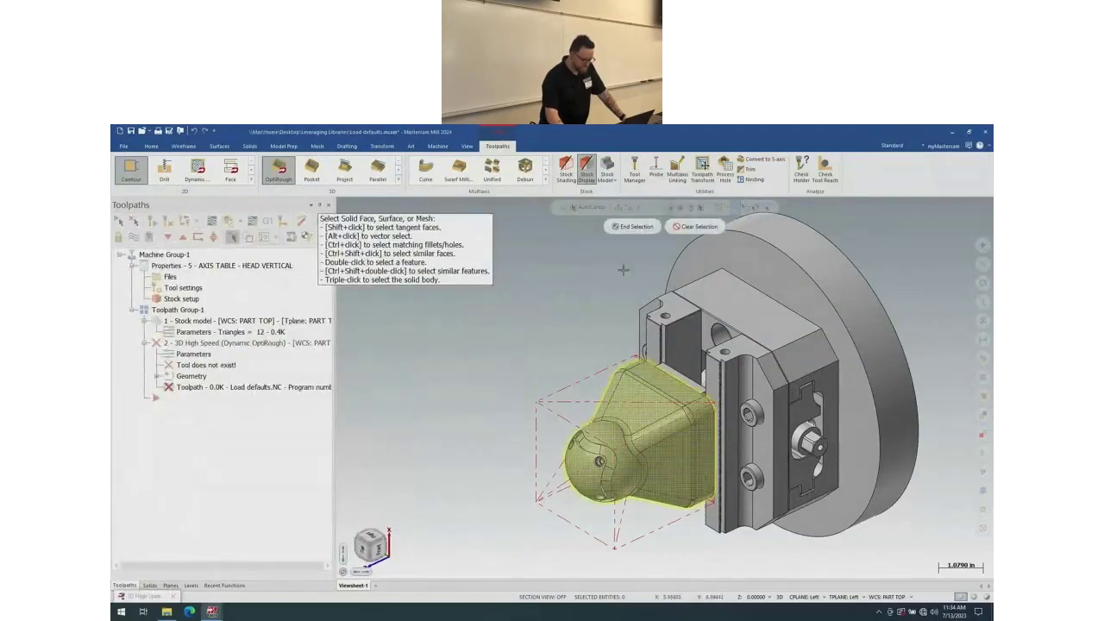
pyautogui.click(632, 226)
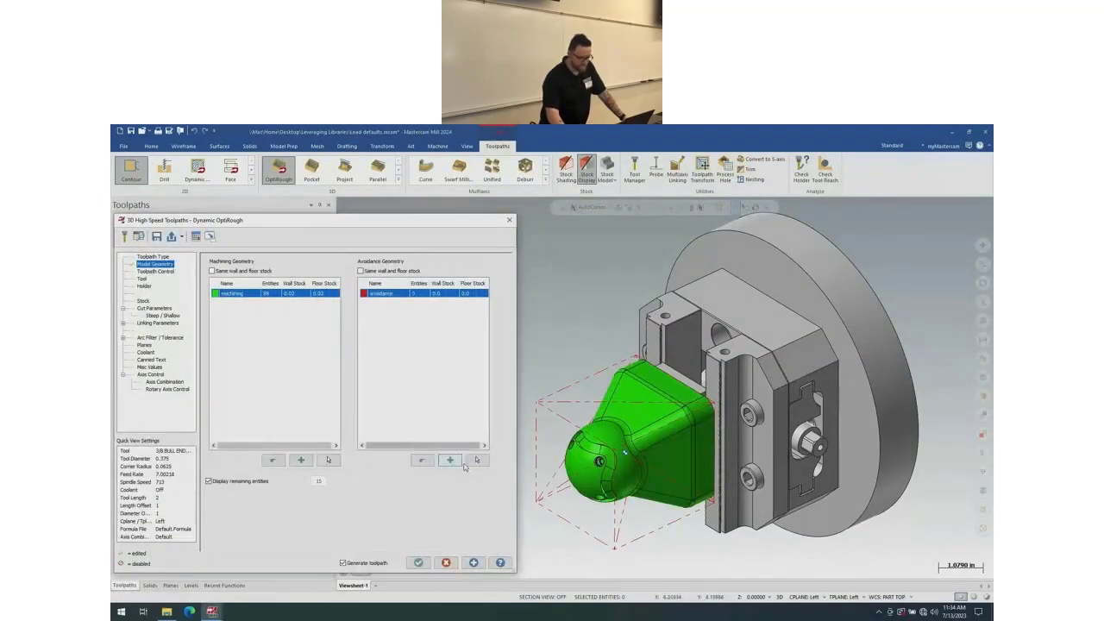
# - Assign the vise jaws, vise base and round fixture plate as the avoidance geometry
pyautogui.click(422, 459)
pyautogui.click(668, 332)
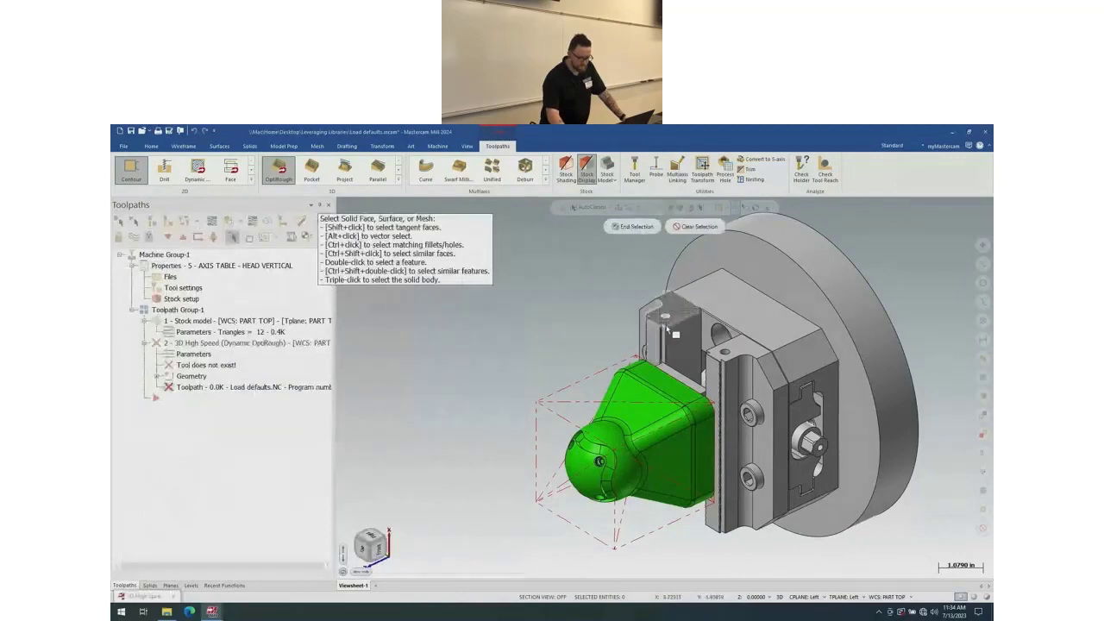
pyautogui.tripleClick(747, 318)
pyautogui.tripleClick(743, 366)
pyautogui.click(812, 289)
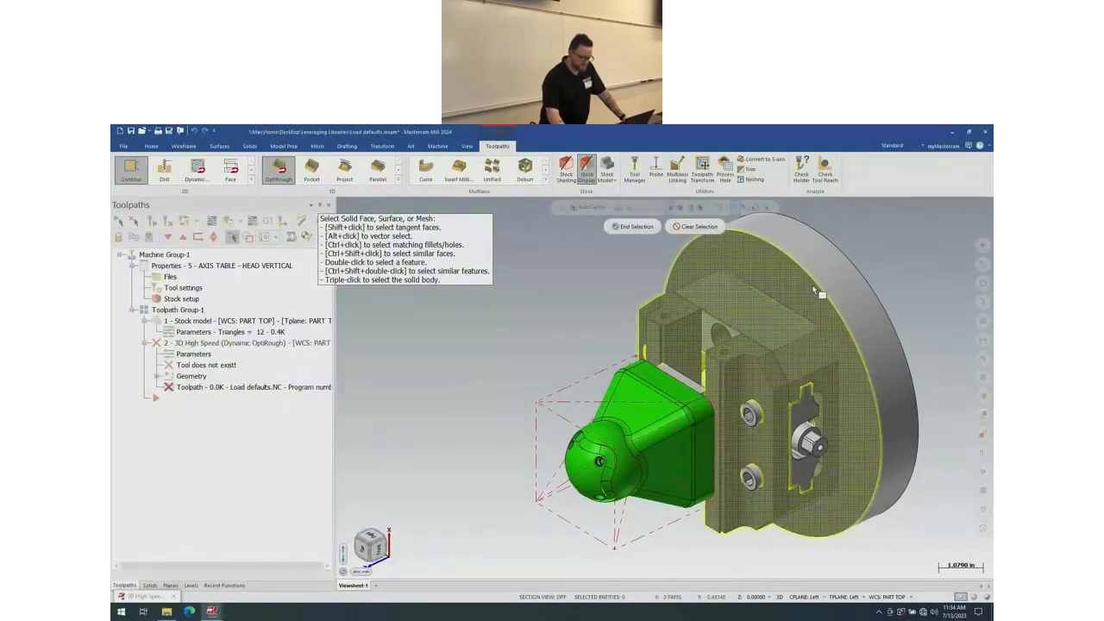
pyautogui.click(632, 226)
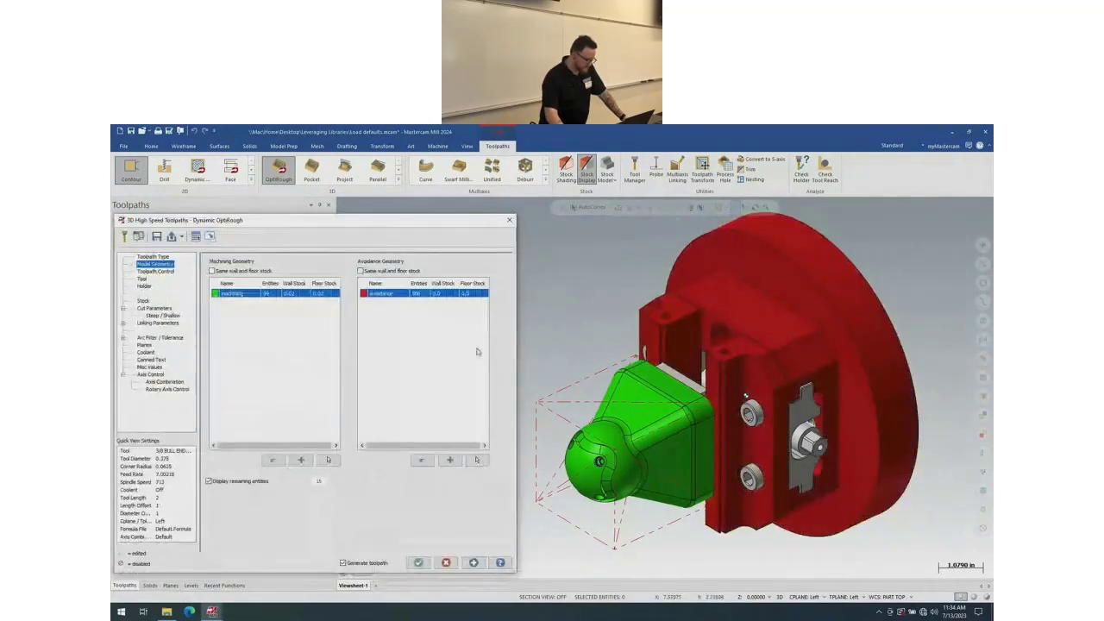
# - Enable the maximum depth limit, set it to 0.0 from a point on the part near the jaw, and generate the toolpath
pyautogui.click(163, 316)
pyautogui.click(225, 378)
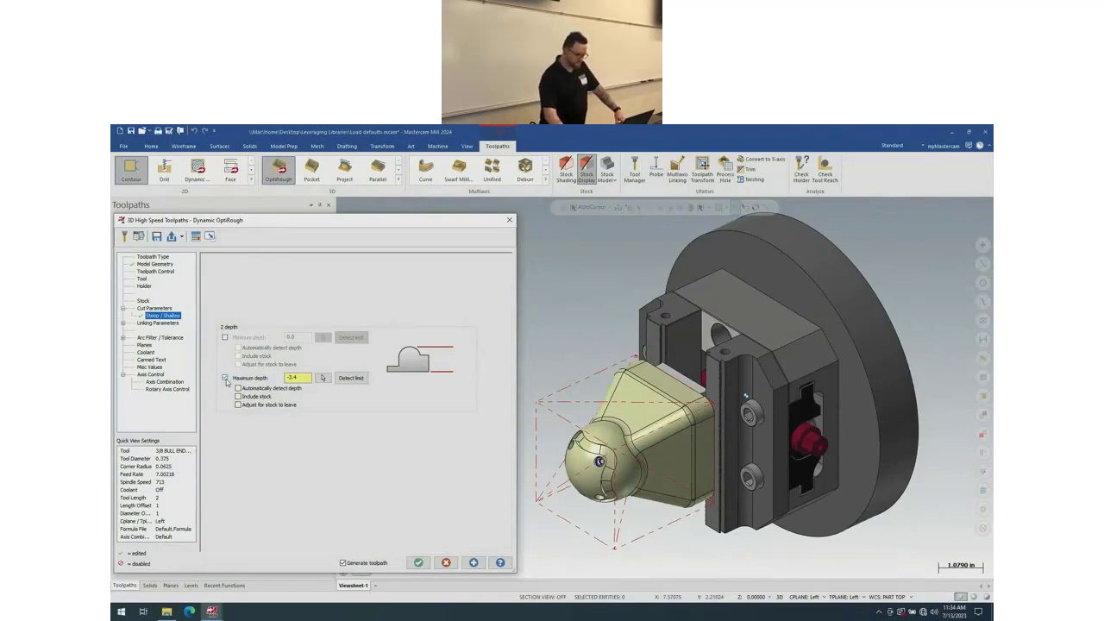
pyautogui.click(322, 378)
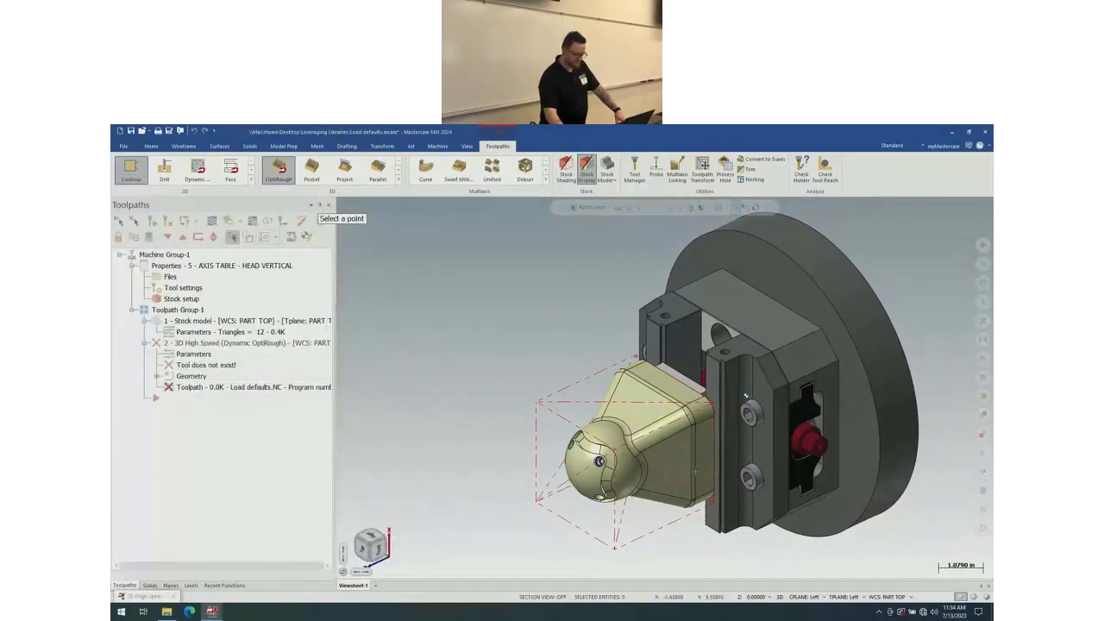
pyautogui.click(696, 472)
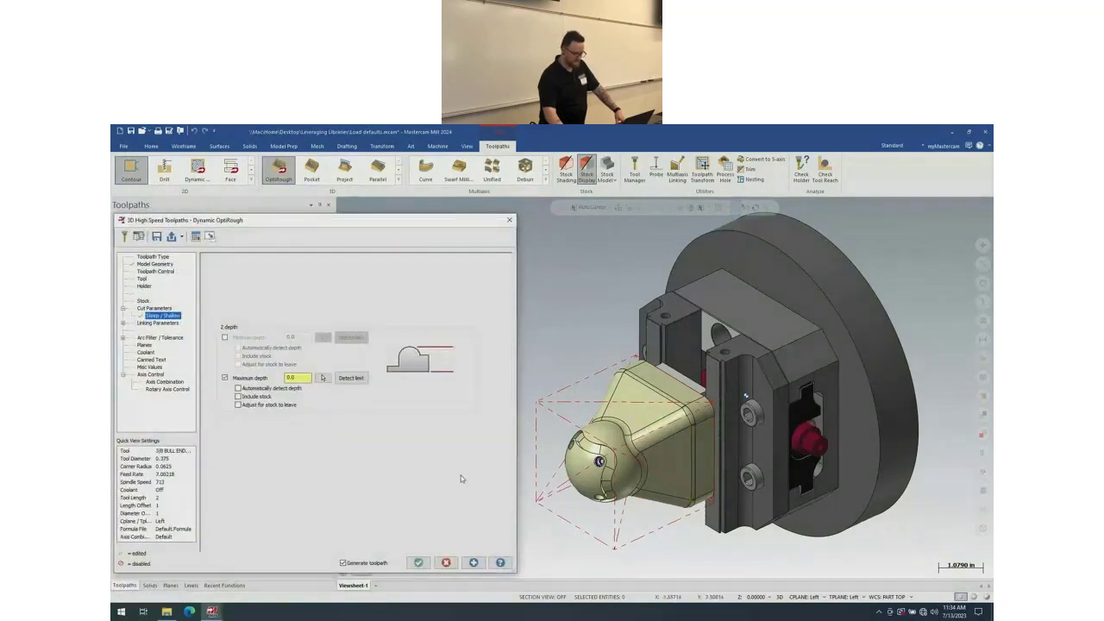
pyautogui.click(418, 562)
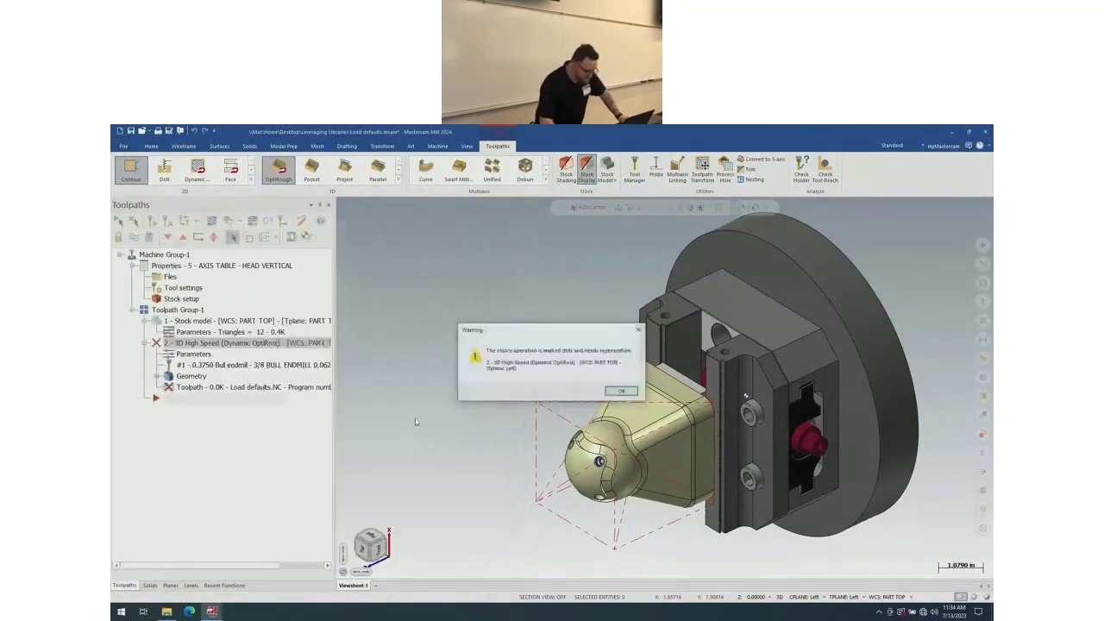
pyautogui.click(622, 391)
pyautogui.click(585, 389)
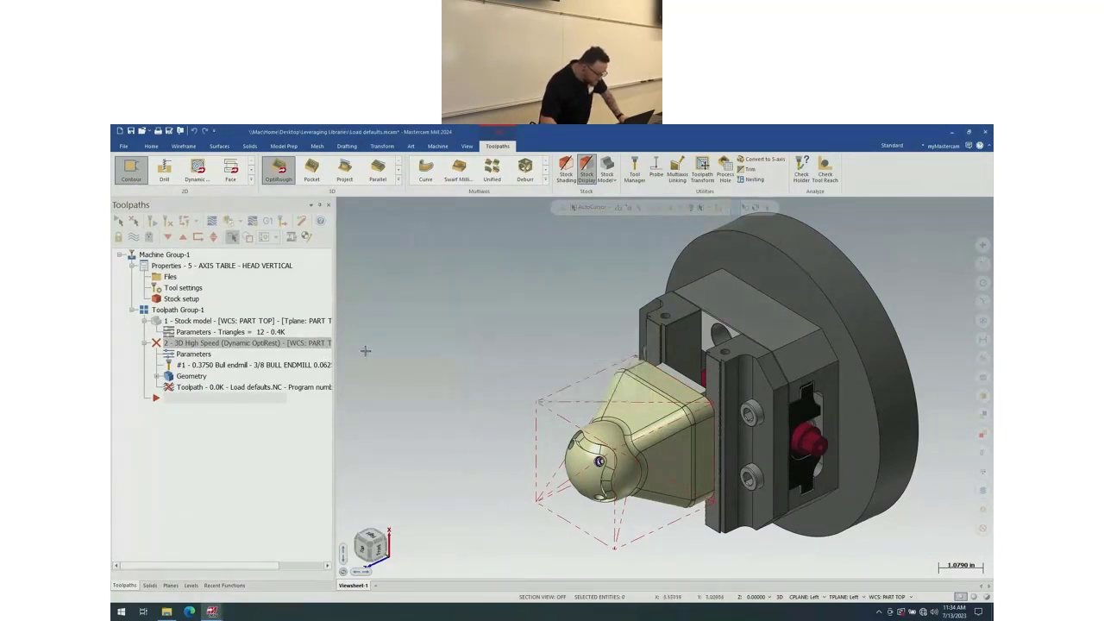
# - Review the operation's linking parameters and planes, and accept them to regenerate the toolpath
pyautogui.click(209, 355)
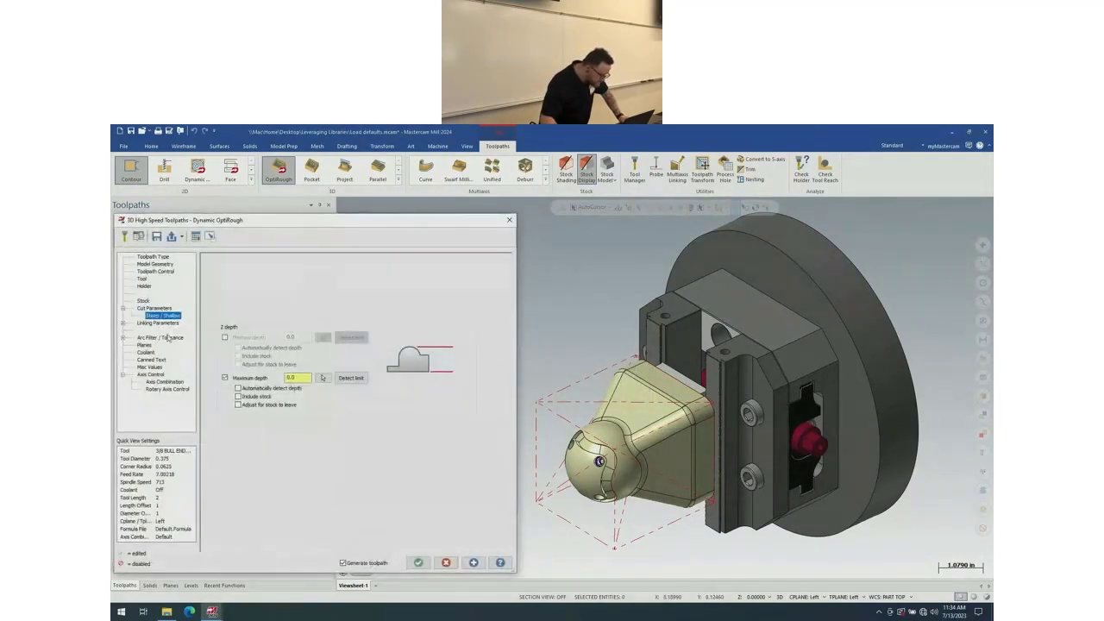
pyautogui.click(160, 323)
pyautogui.click(145, 345)
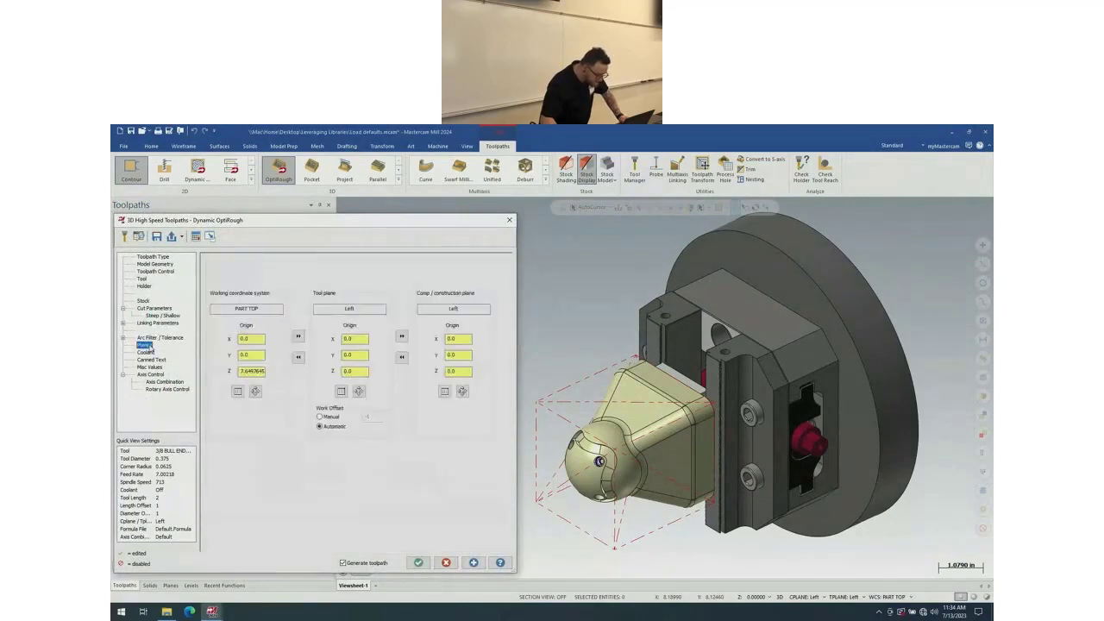
pyautogui.click(418, 562)
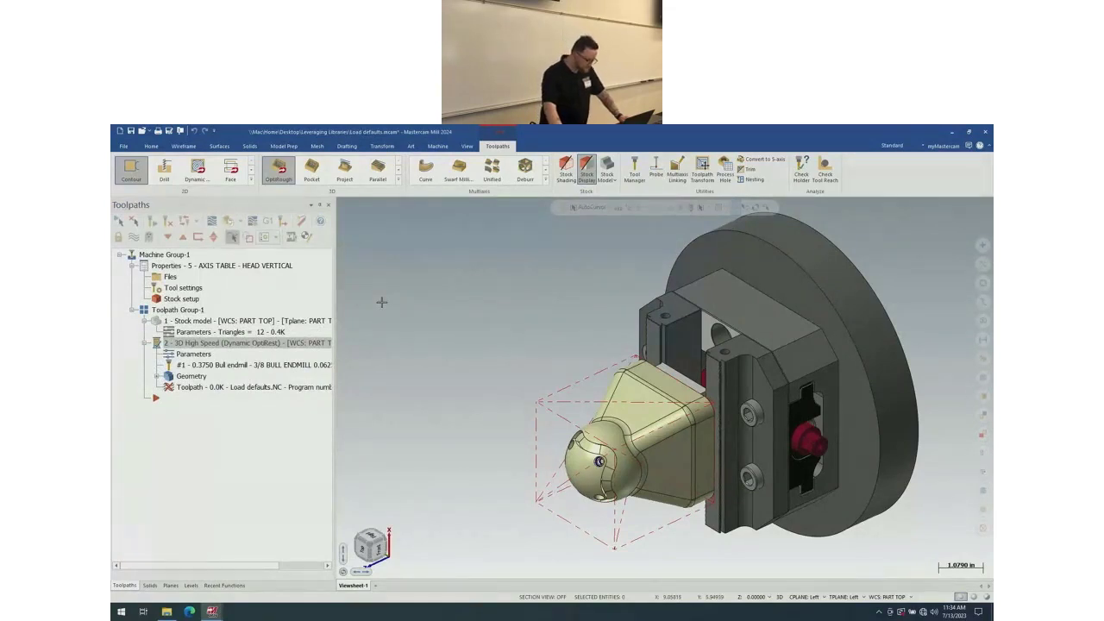
# - Choose the stock model as the one other operation for computing the remaining stock, and regenerate the toolpath
pyautogui.click(188, 353)
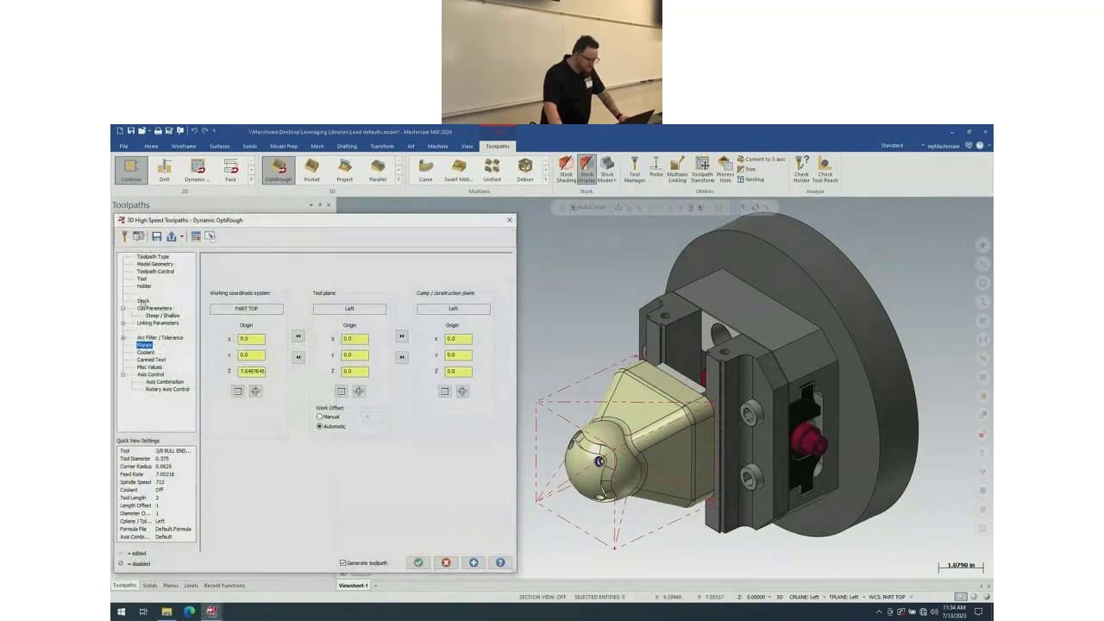
pyautogui.click(143, 300)
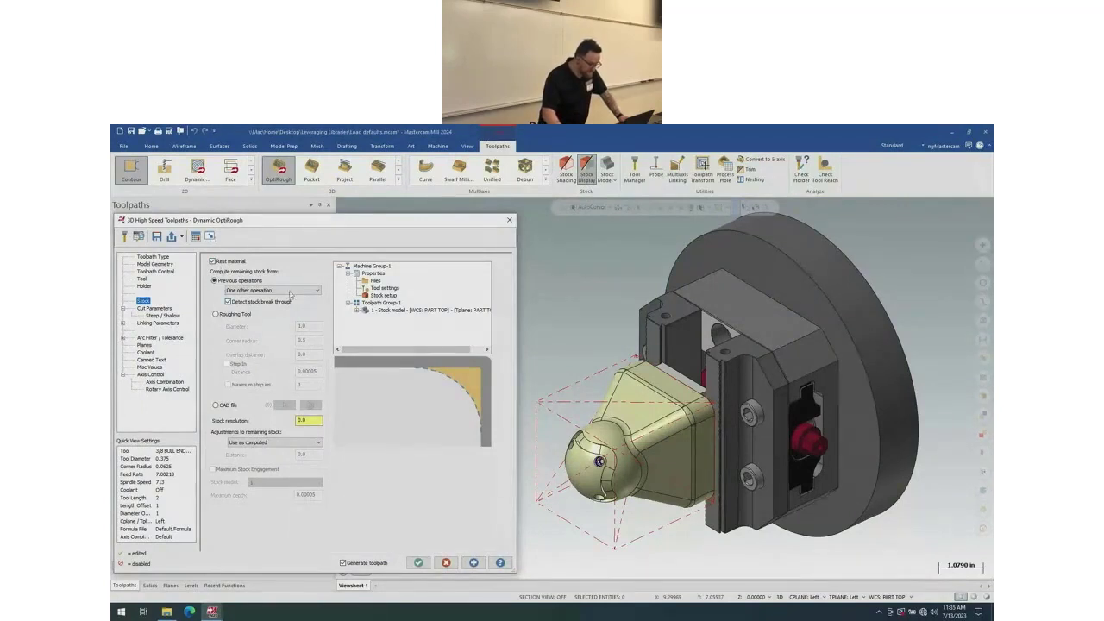
pyautogui.click(392, 311)
pyautogui.click(418, 562)
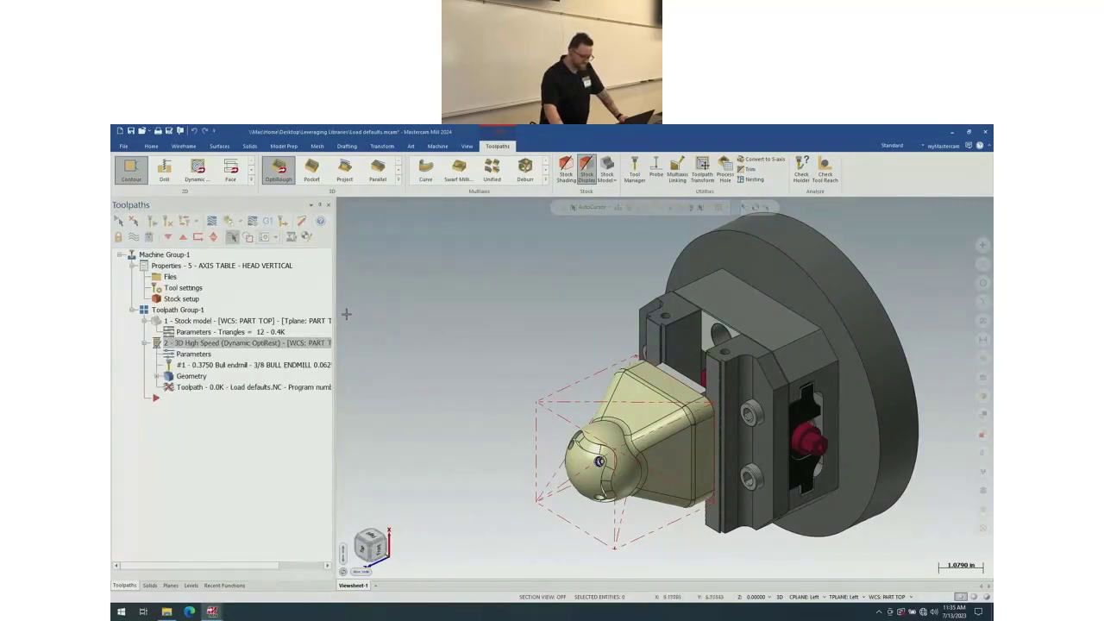
# - Check the Multi-Threading Manager for running toolpath calculations and close it
pyautogui.click(466, 146)
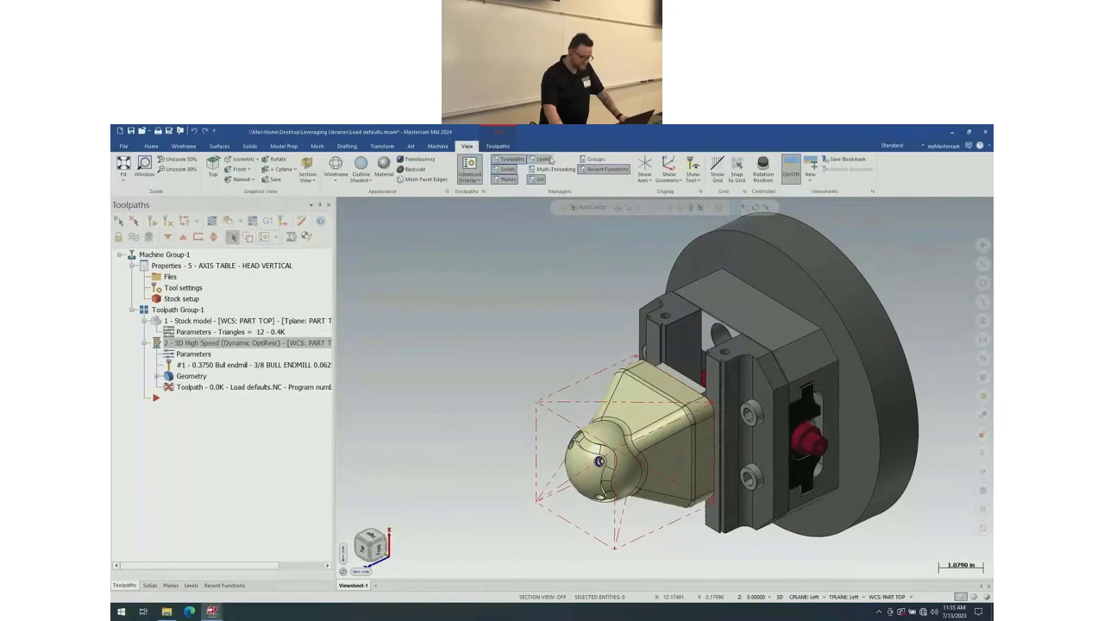
pyautogui.click(554, 168)
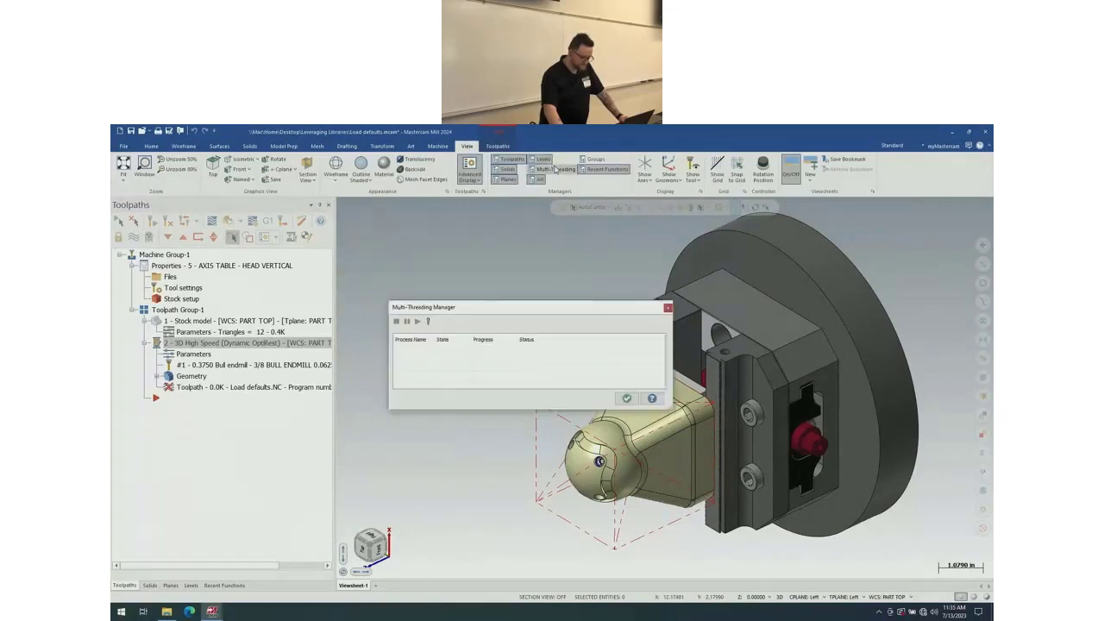
pyautogui.click(626, 397)
# - Delete the Dynamic OptiRest operation from Toolpath Group-1
pyautogui.rightClick(200, 345)
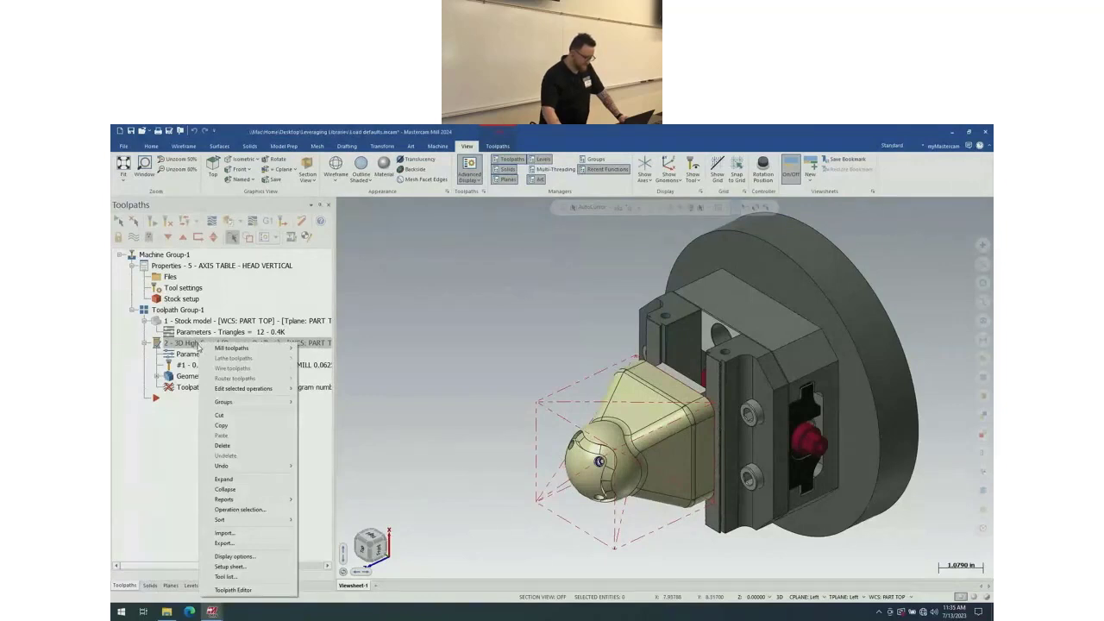
pyautogui.click(237, 445)
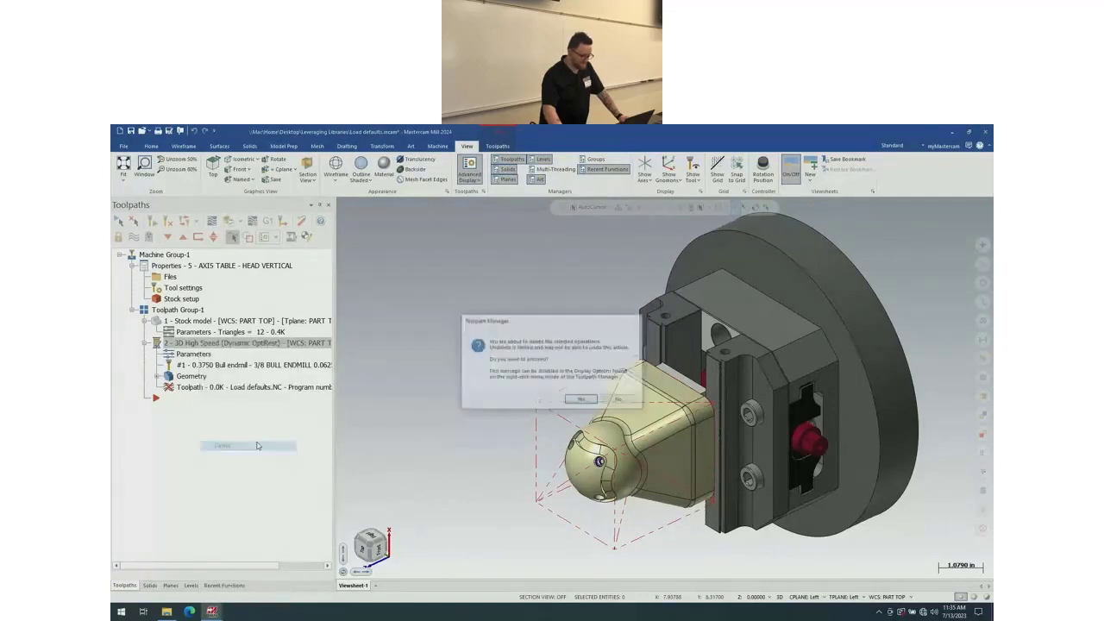
pyautogui.click(583, 400)
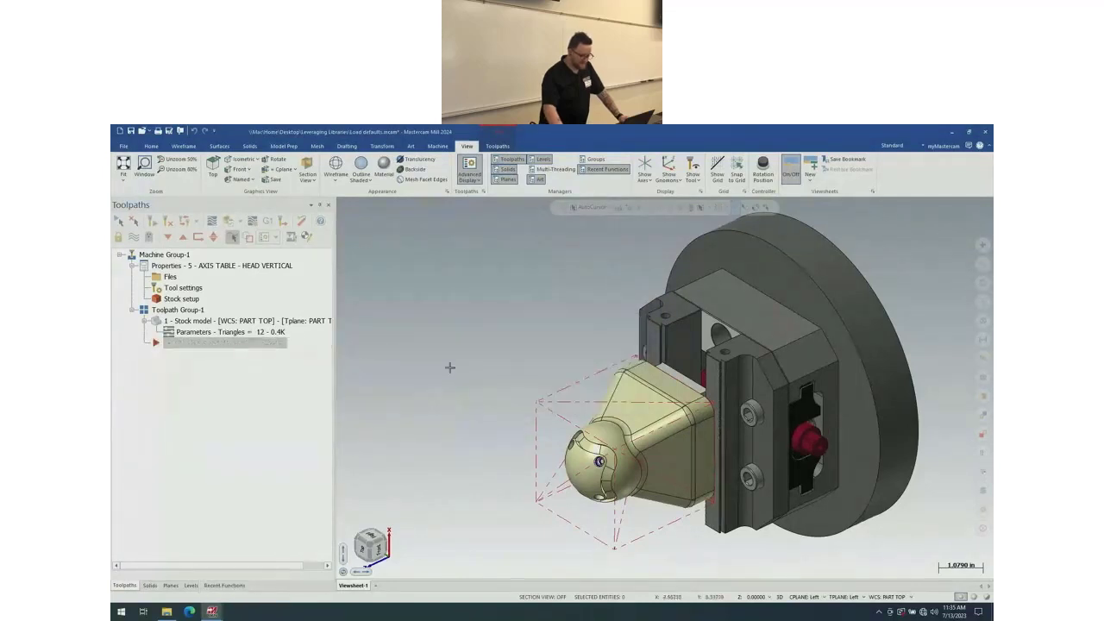
# - Start a new Dynamic OptiRough toolpath and load the "Opti large stepdown small stepover" defaults
pyautogui.click(498, 146)
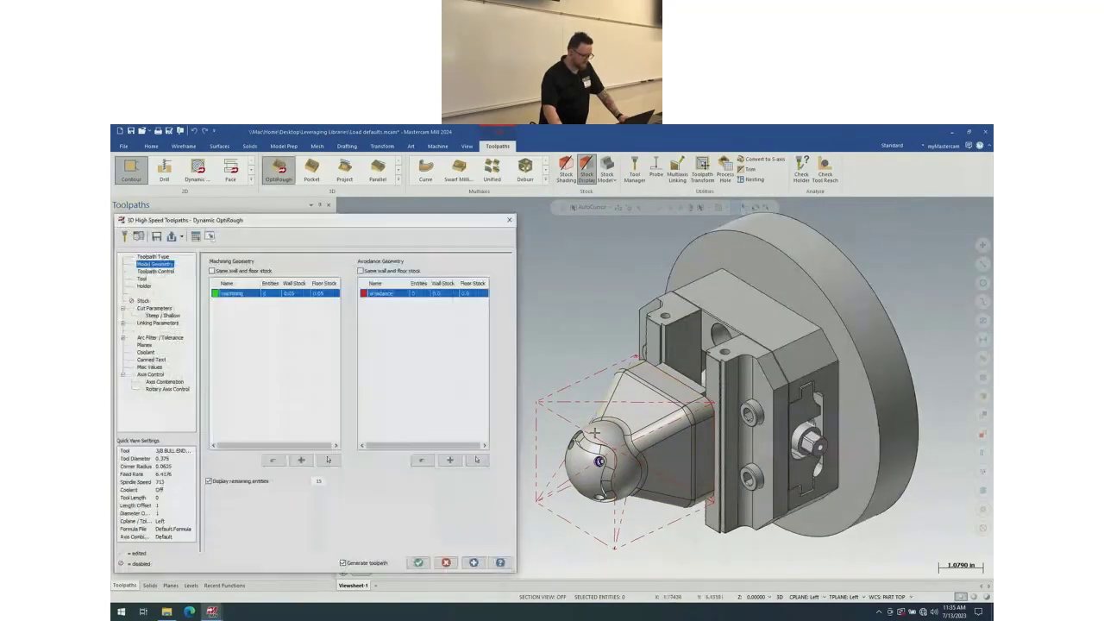
pyautogui.click(182, 241)
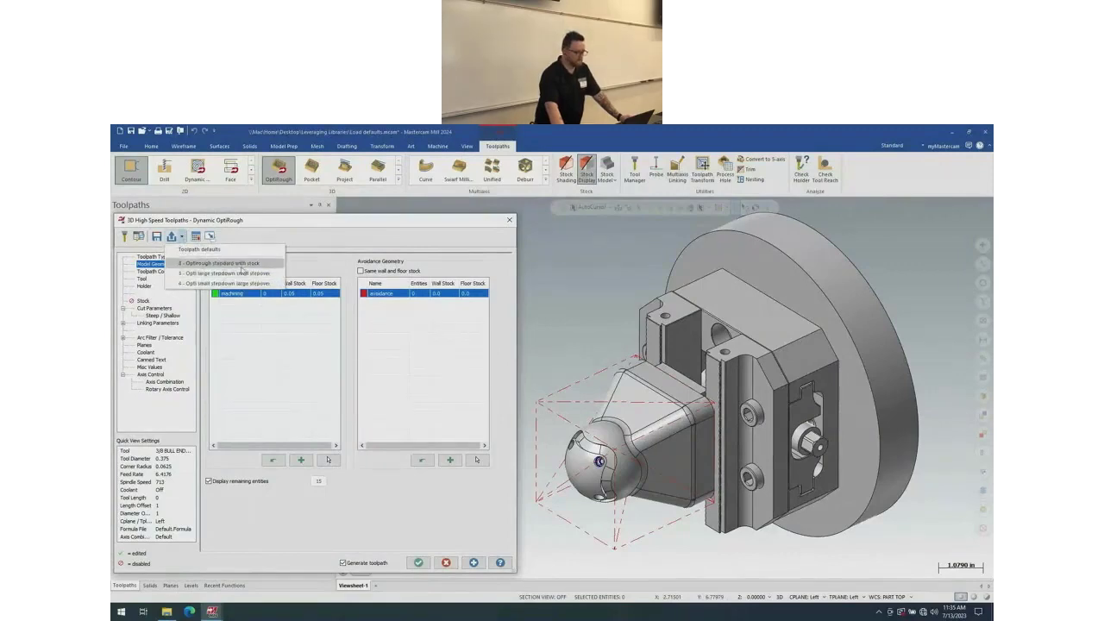
pyautogui.click(246, 273)
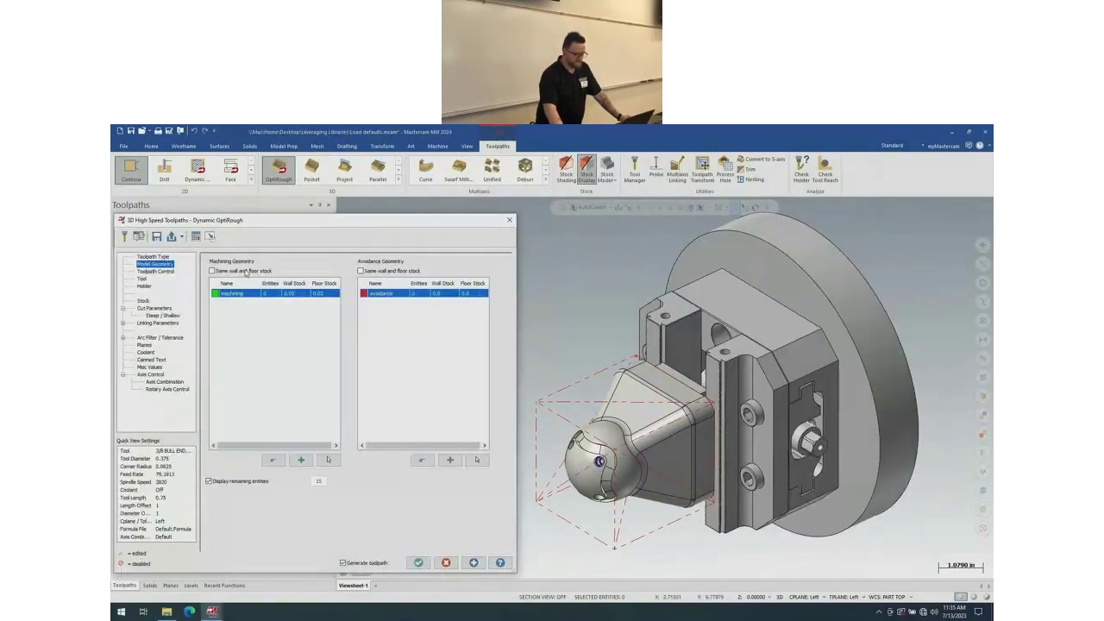
# - Assign the part body as machining geometry and add all remaining entities to the avoidance group
pyautogui.click(327, 460)
pyautogui.click(625, 226)
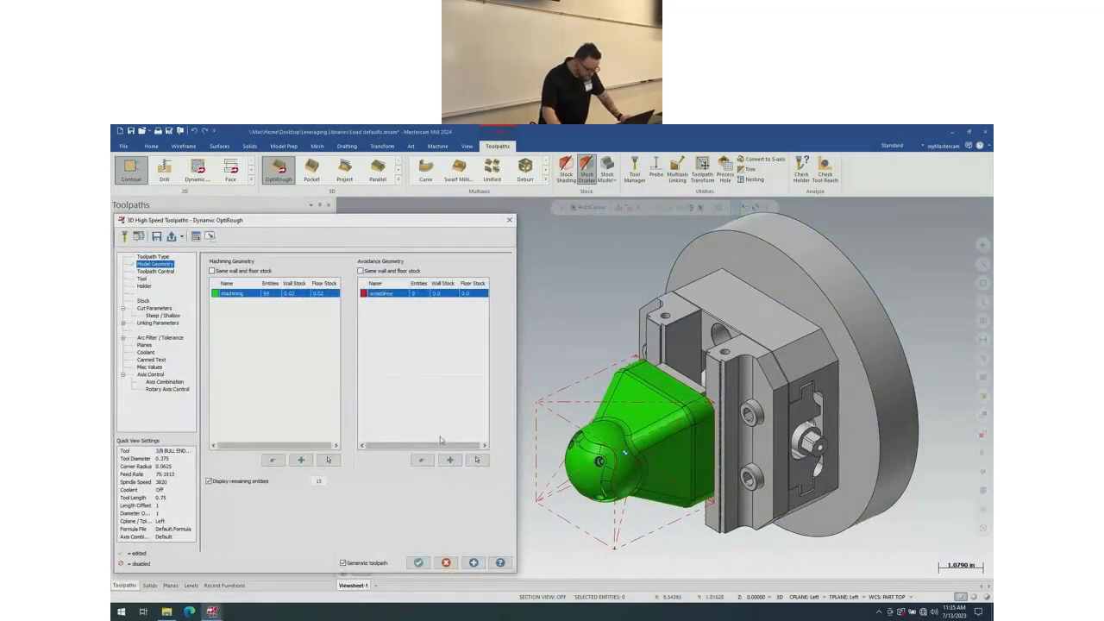
pyautogui.click(413, 336)
pyautogui.rightClick(398, 294)
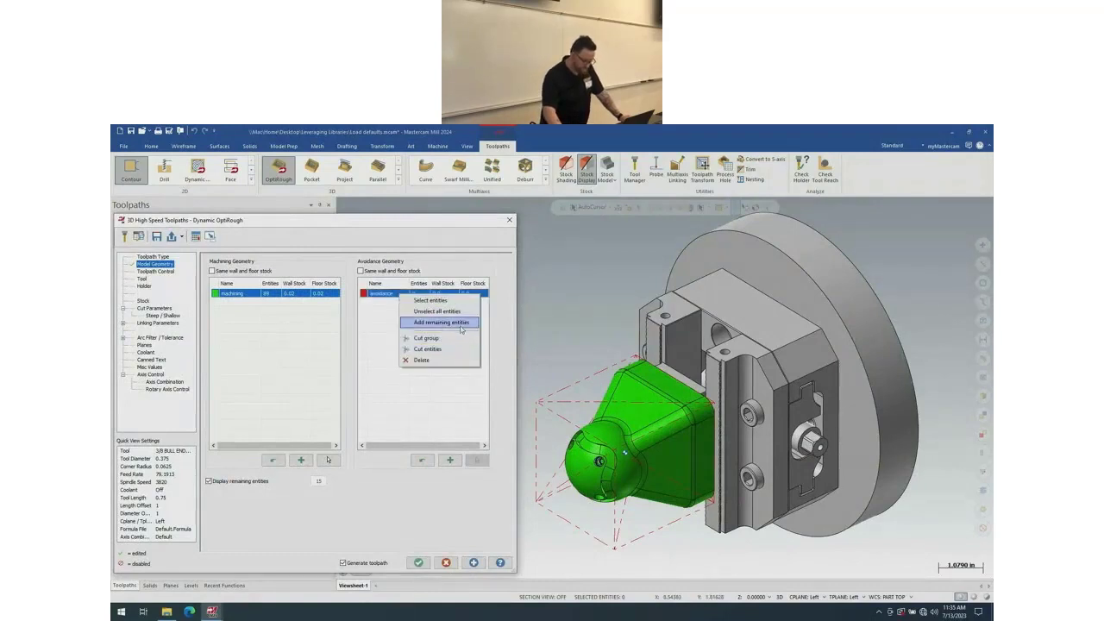
pyautogui.click(461, 322)
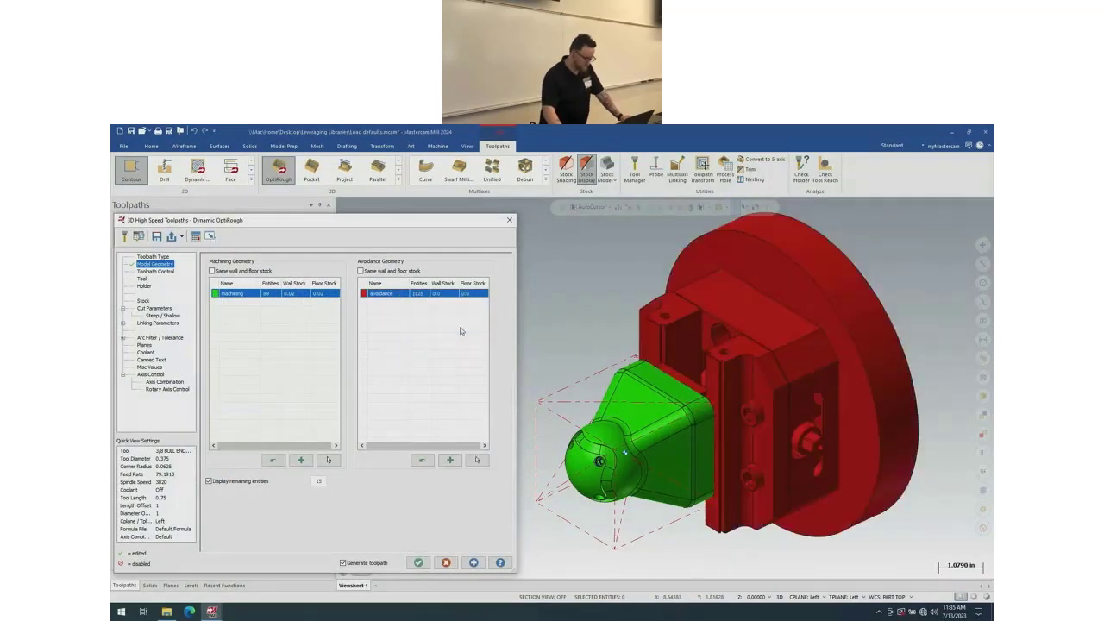
# - Base the remaining stock on the stock model, use the 3/8 bull endmill with the B3E4-0375 holder, and generate the toolpath
pyautogui.click(145, 300)
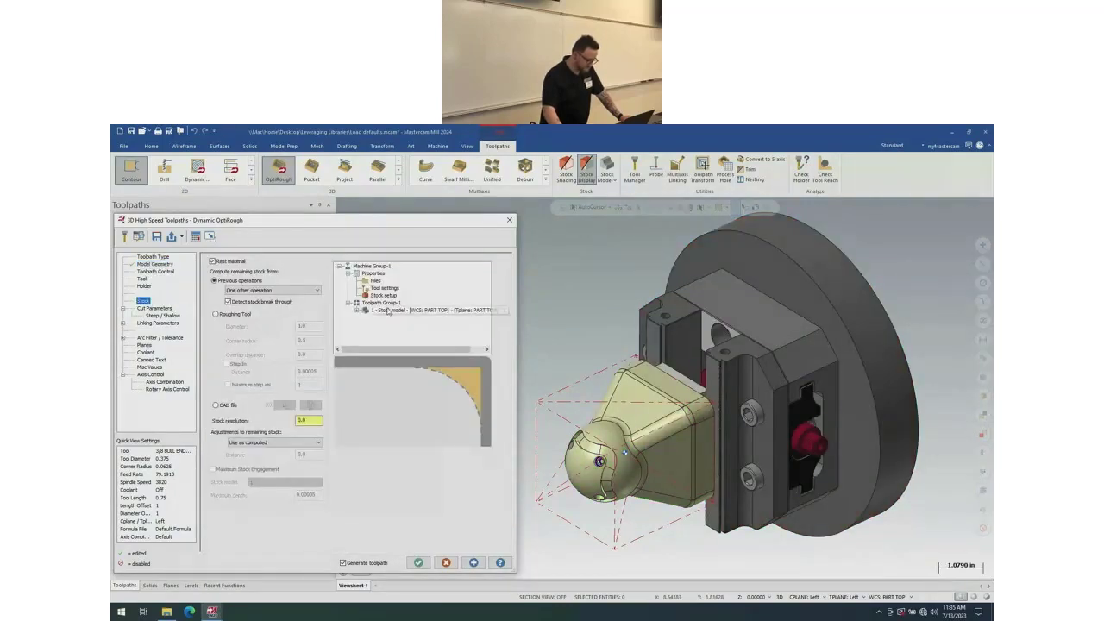
pyautogui.click(142, 278)
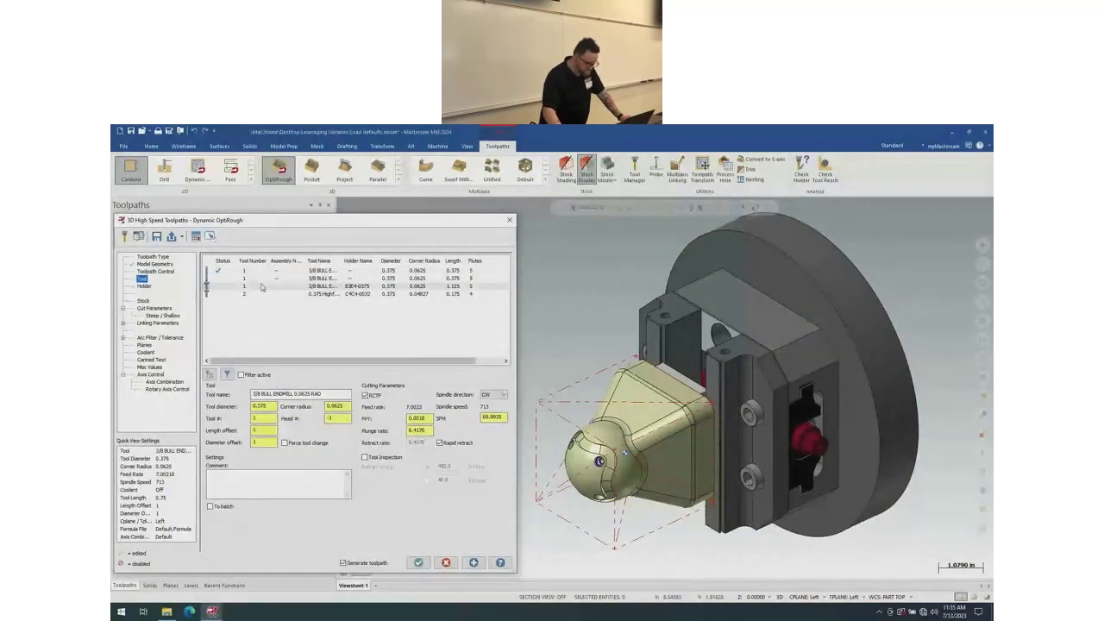
pyautogui.click(416, 562)
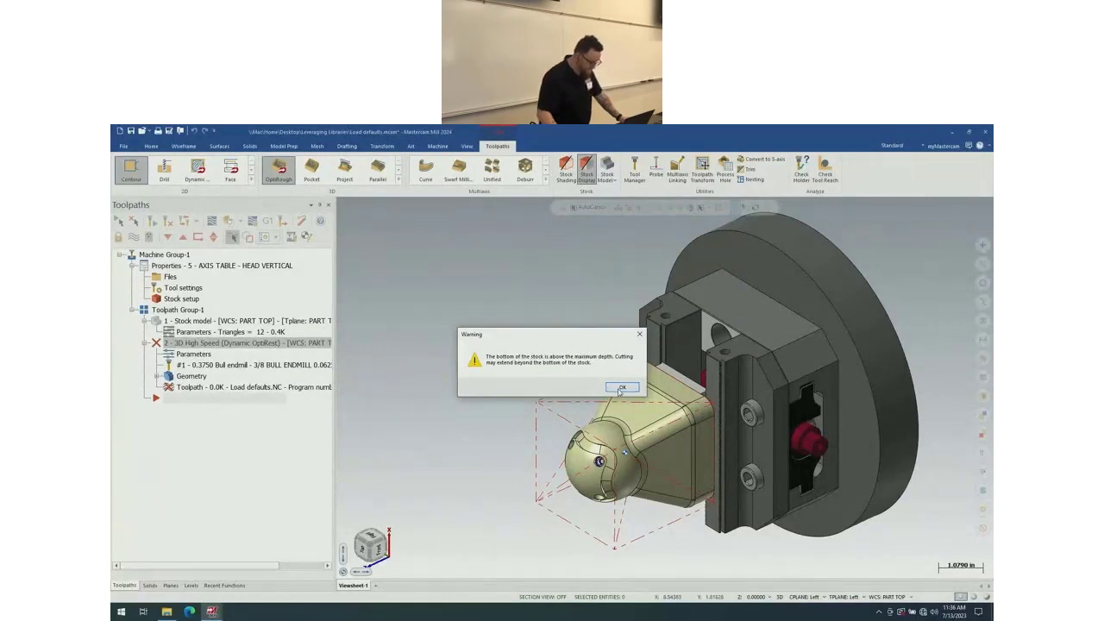
pyautogui.click(620, 388)
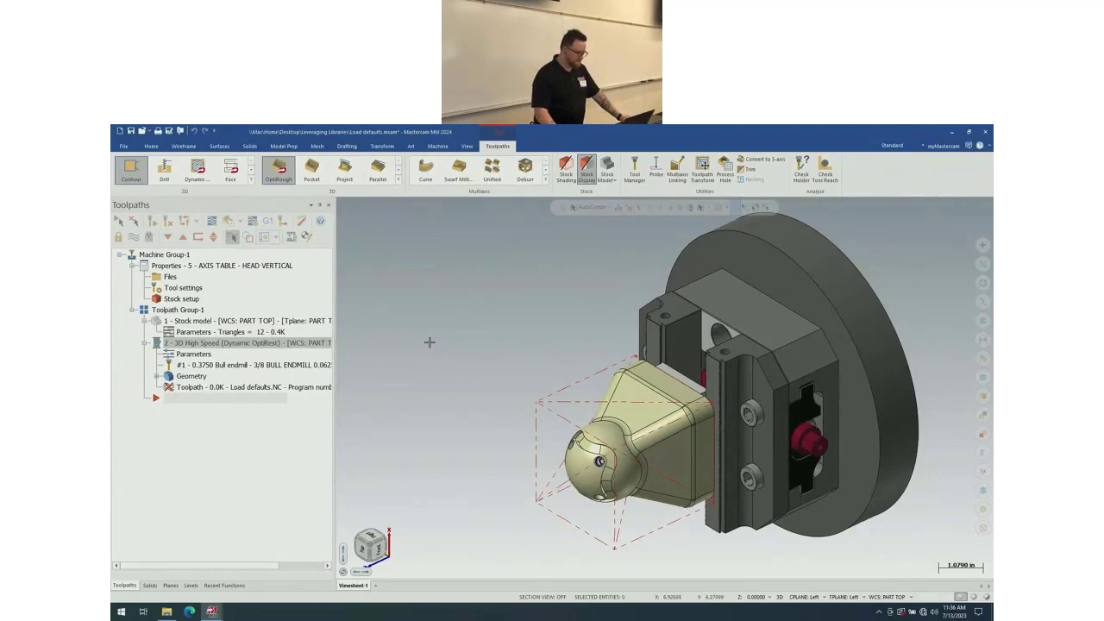
pyautogui.click(191, 376)
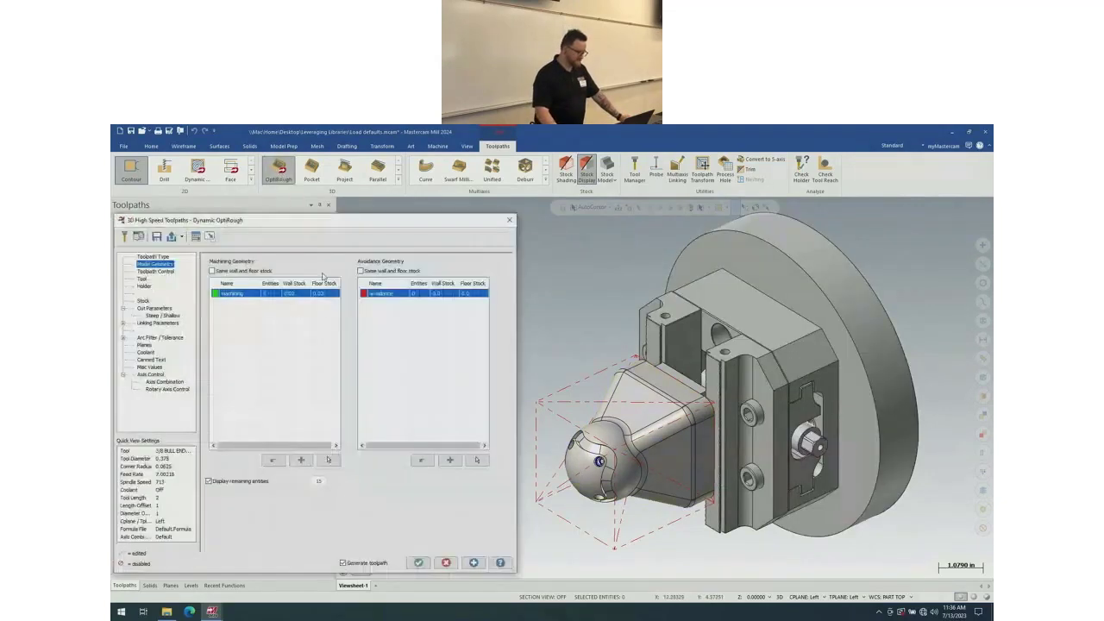
pyautogui.click(181, 237)
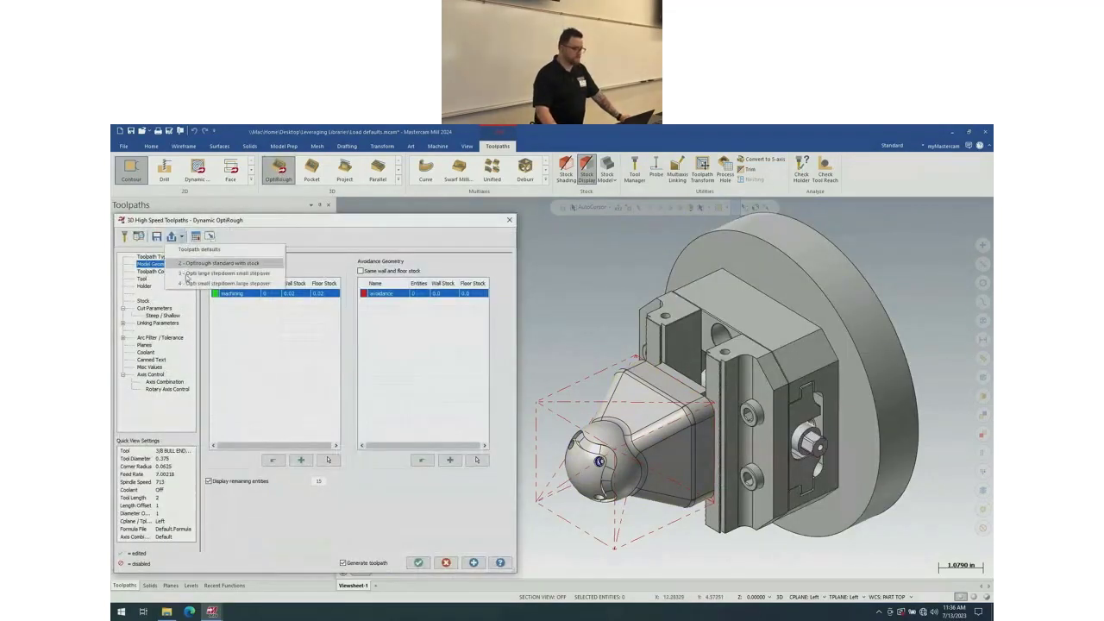
pyautogui.click(291, 241)
pyautogui.click(446, 561)
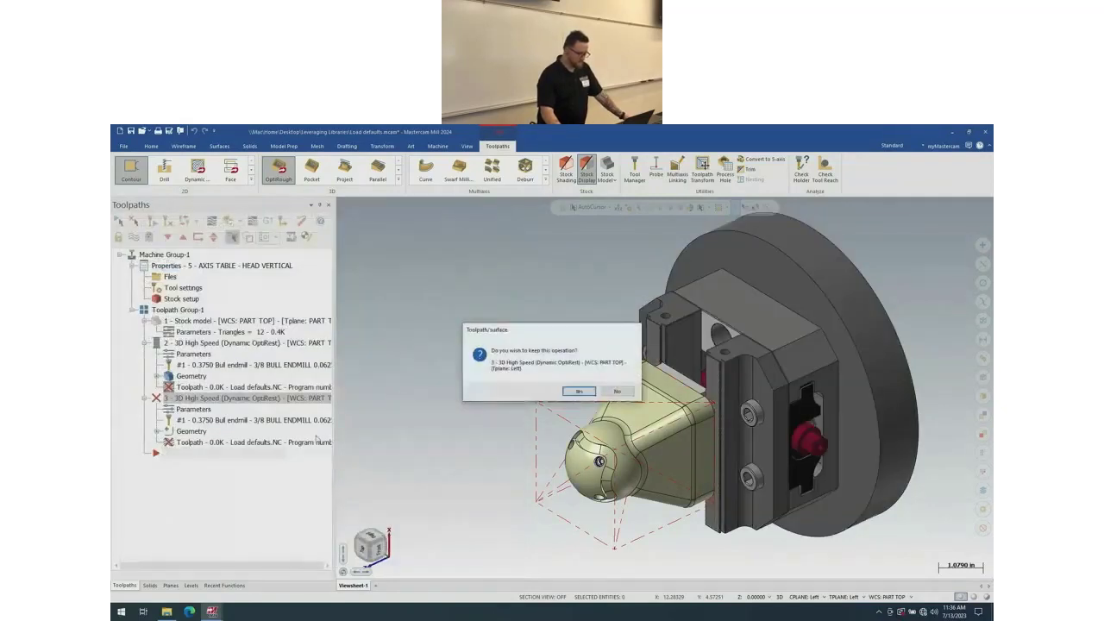
pyautogui.click(616, 390)
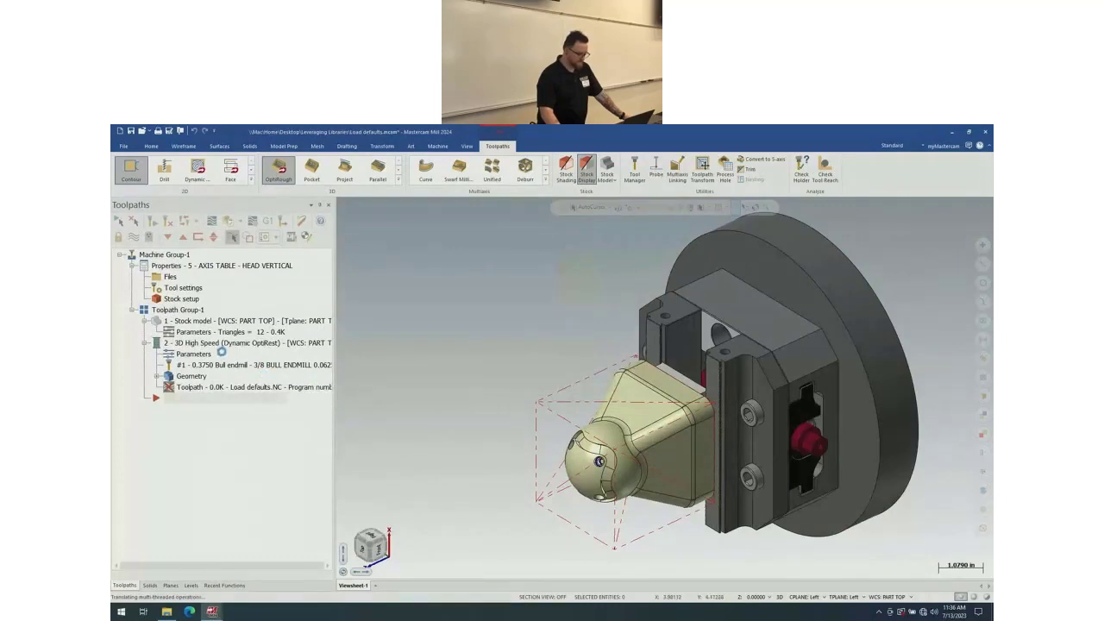
# - Load the "Opti small stepdown large stepover" defaults into the existing Dynamic OptiRest operation and review its stepover and stepdown
pyautogui.click(227, 345)
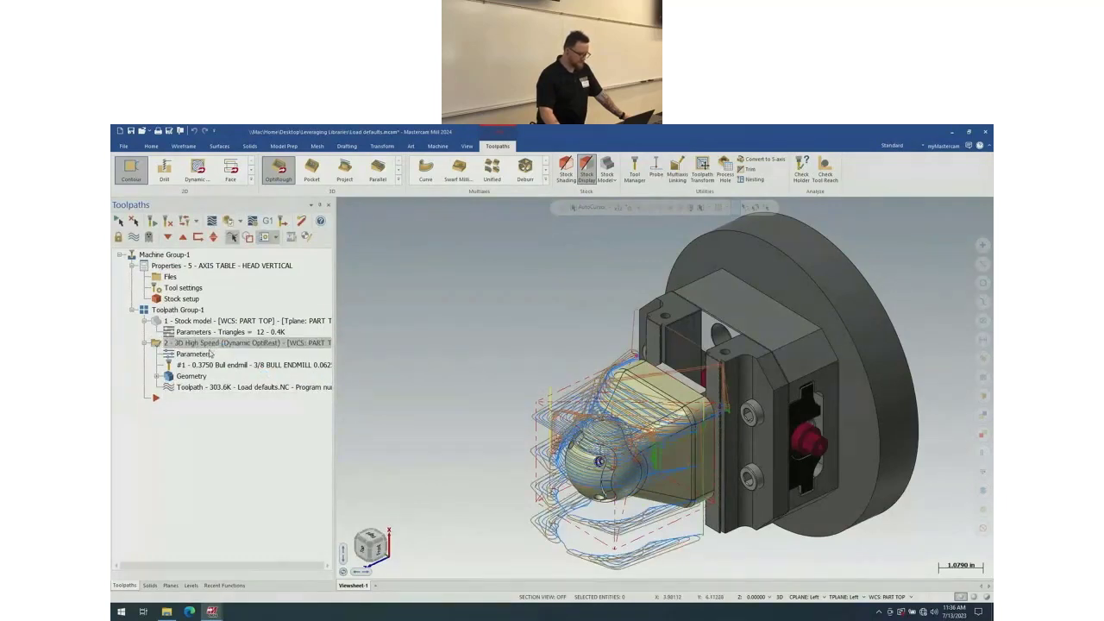
pyautogui.click(205, 354)
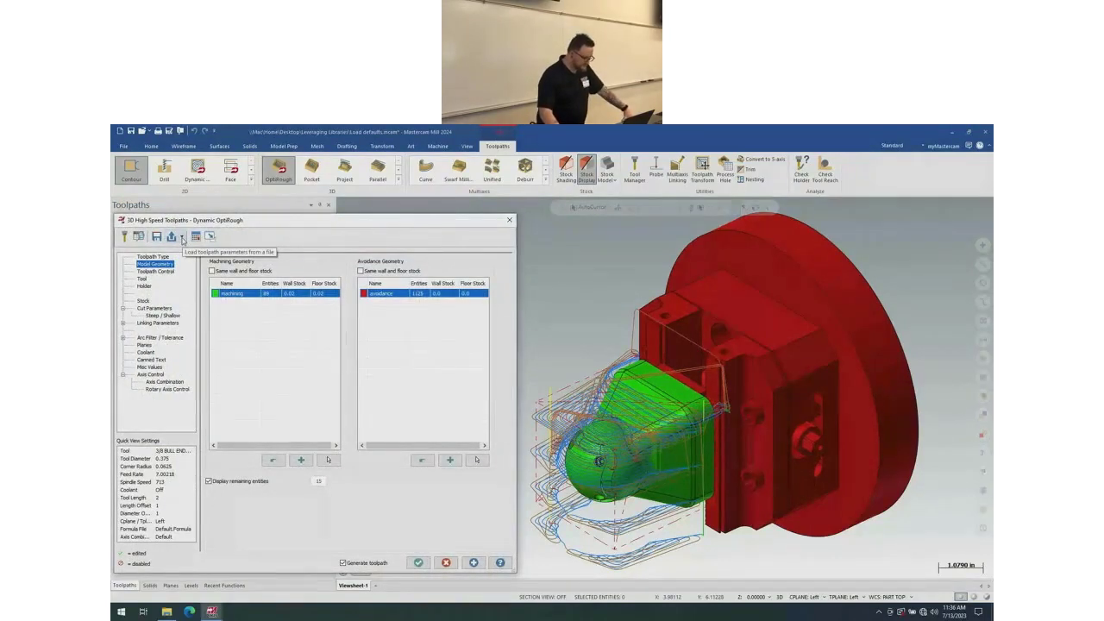
pyautogui.click(182, 238)
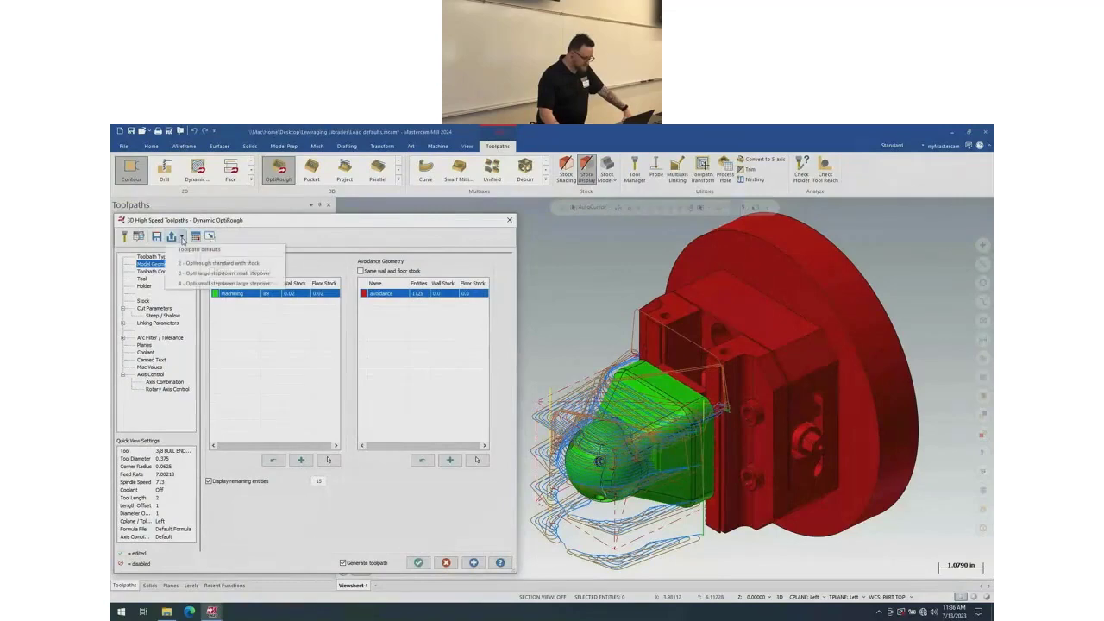
pyautogui.click(199, 284)
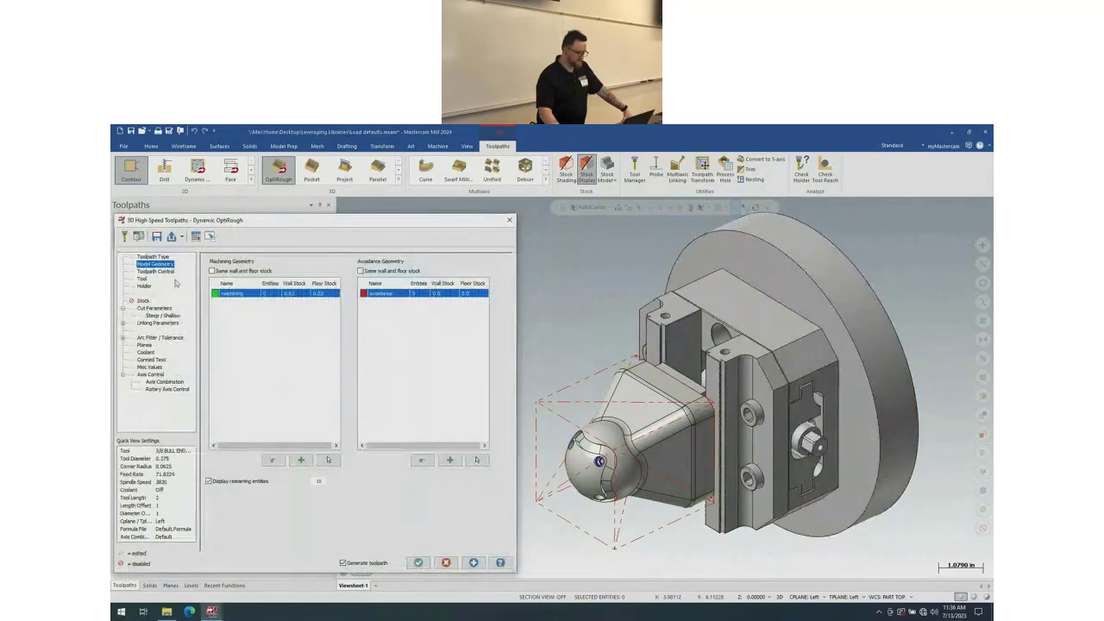
pyautogui.click(160, 308)
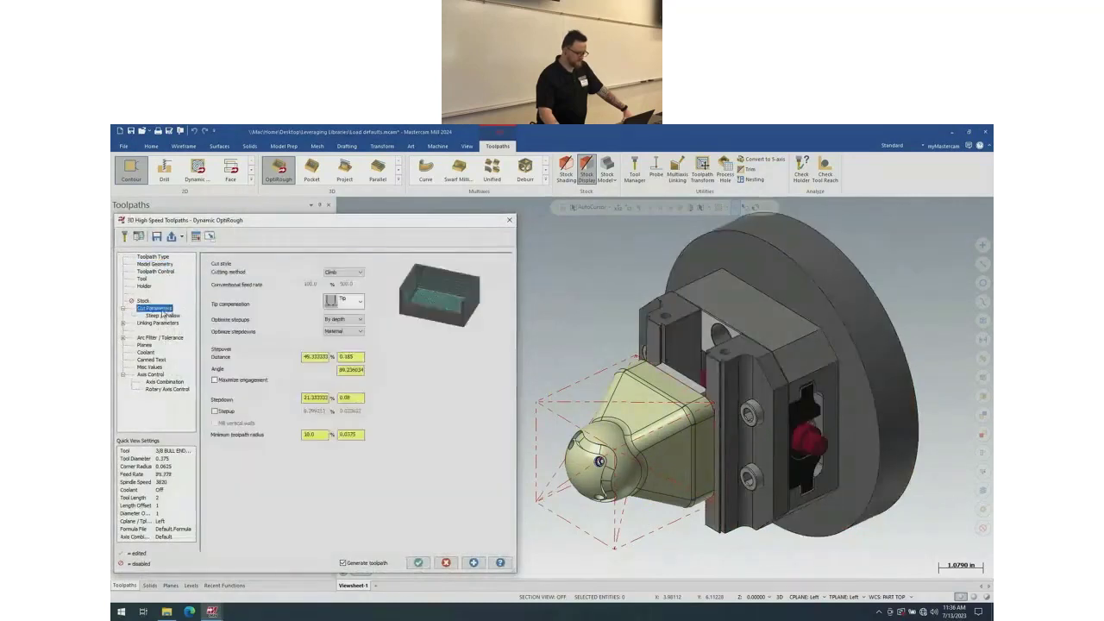
pyautogui.click(355, 356)
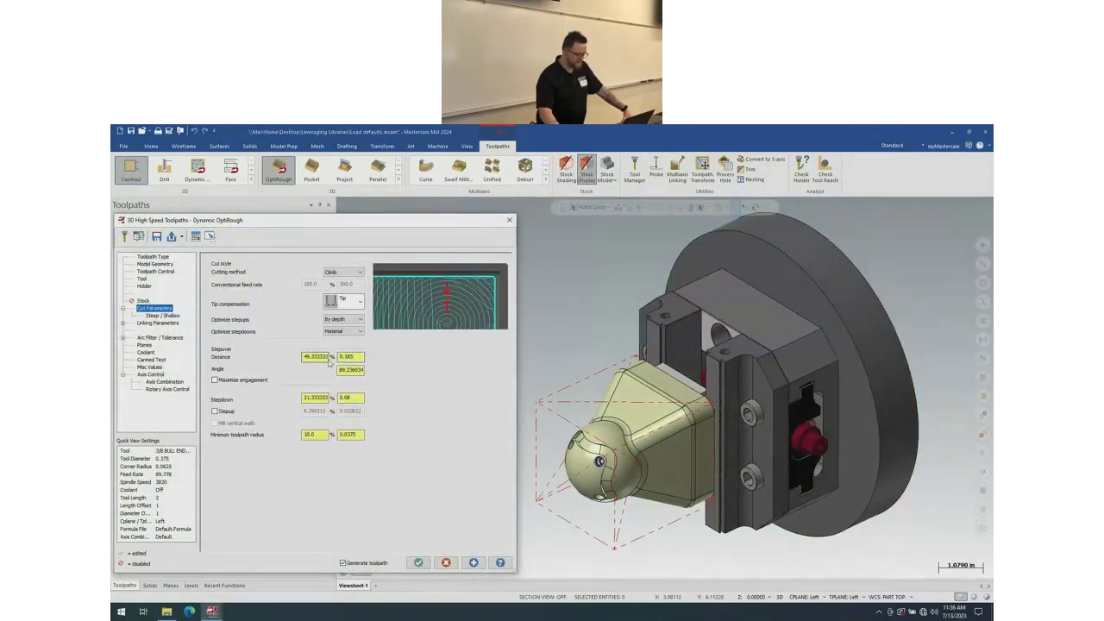
# - Switch the operation's tool to the 0.375 highfeed mill and assign the whole part body as machining geometry
pyautogui.click(142, 279)
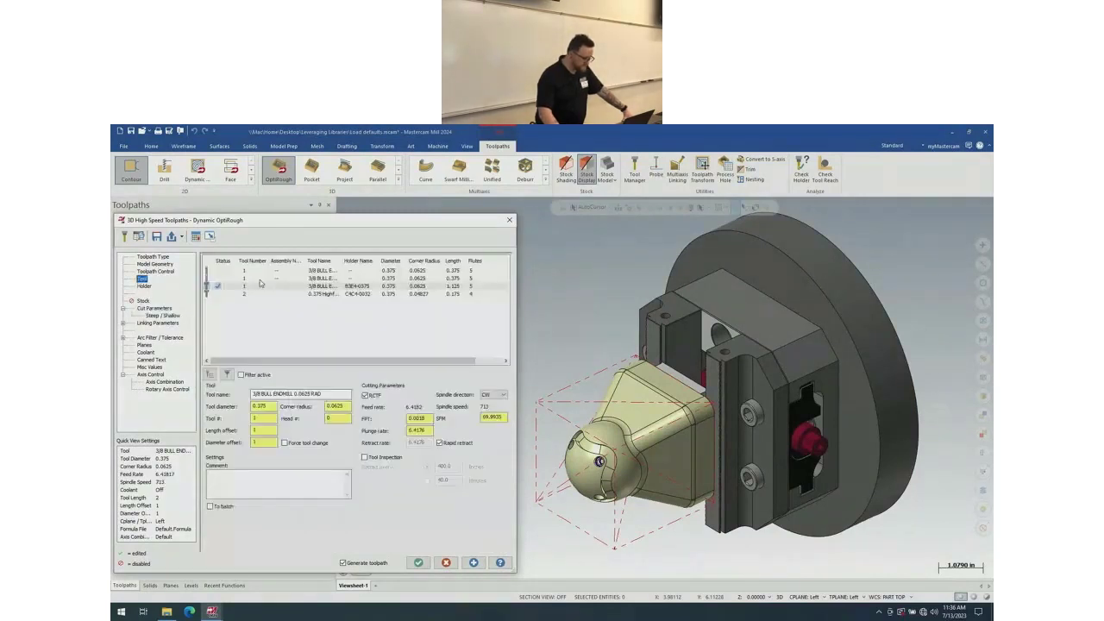
pyautogui.click(143, 301)
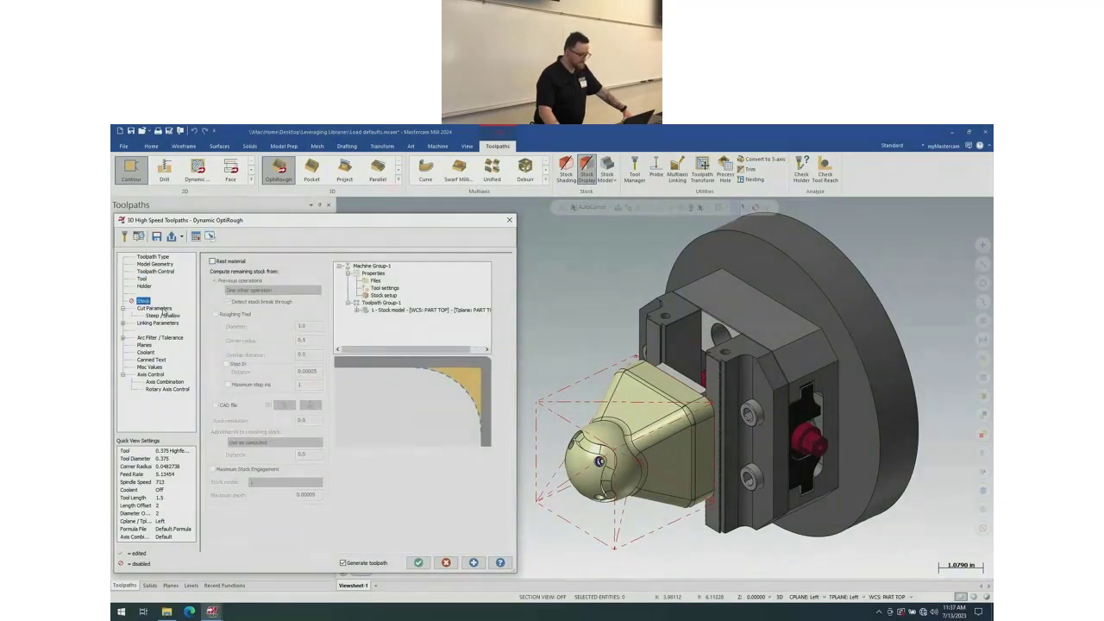
pyautogui.click(155, 264)
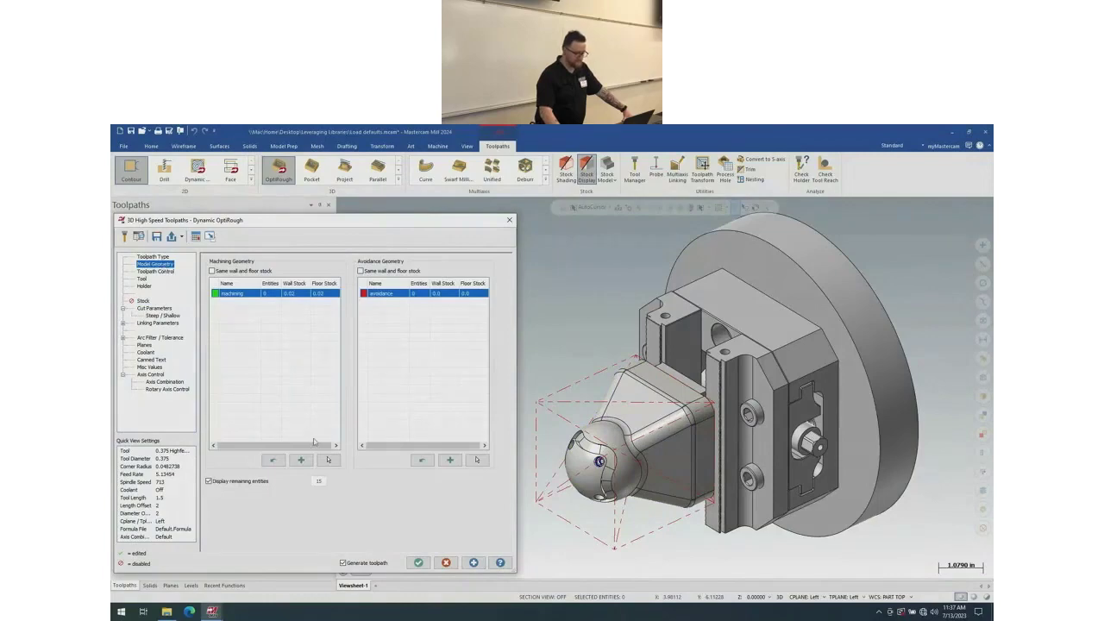
pyautogui.click(328, 460)
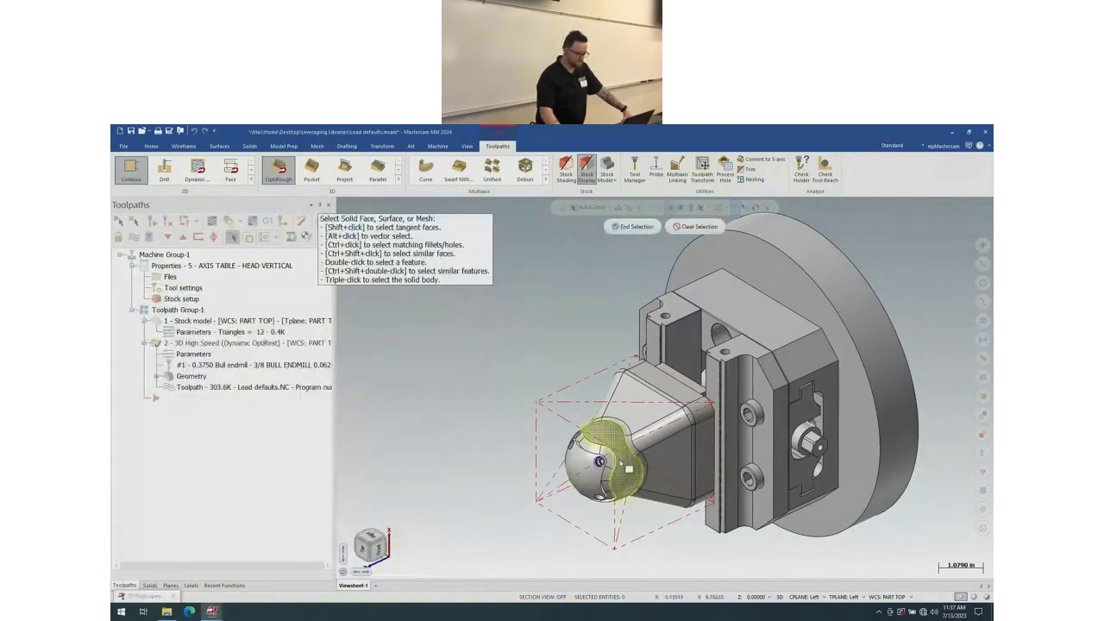
pyautogui.tripleClick(622, 466)
pyautogui.click(632, 226)
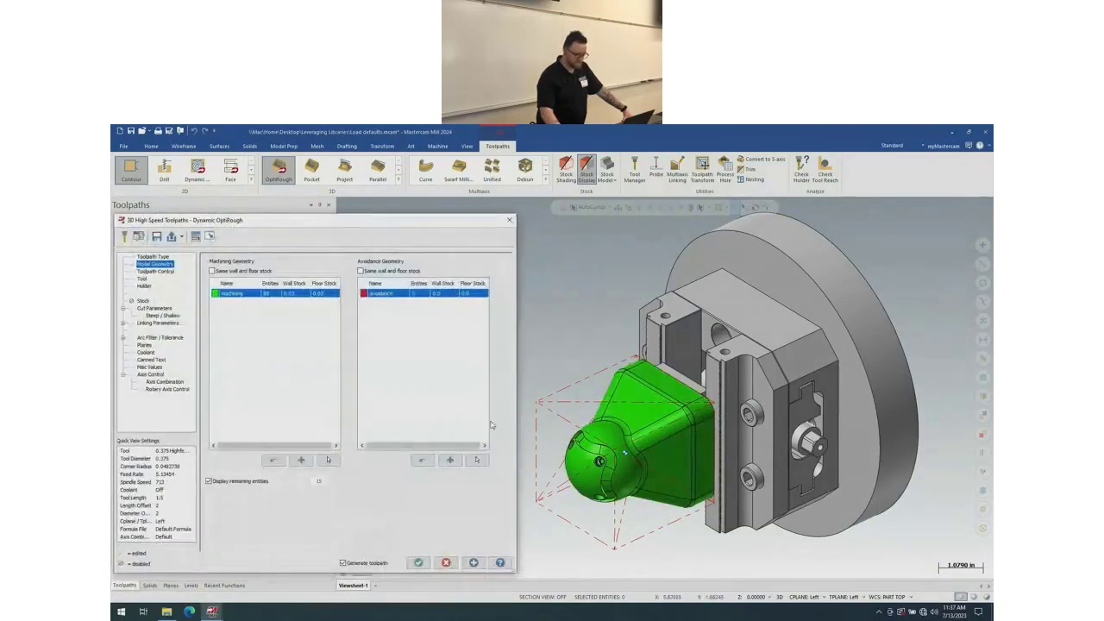
# - Add the fixture and table bodies to the avoidance group and generate the Dynamic OptiRough toolpath
pyautogui.click(477, 460)
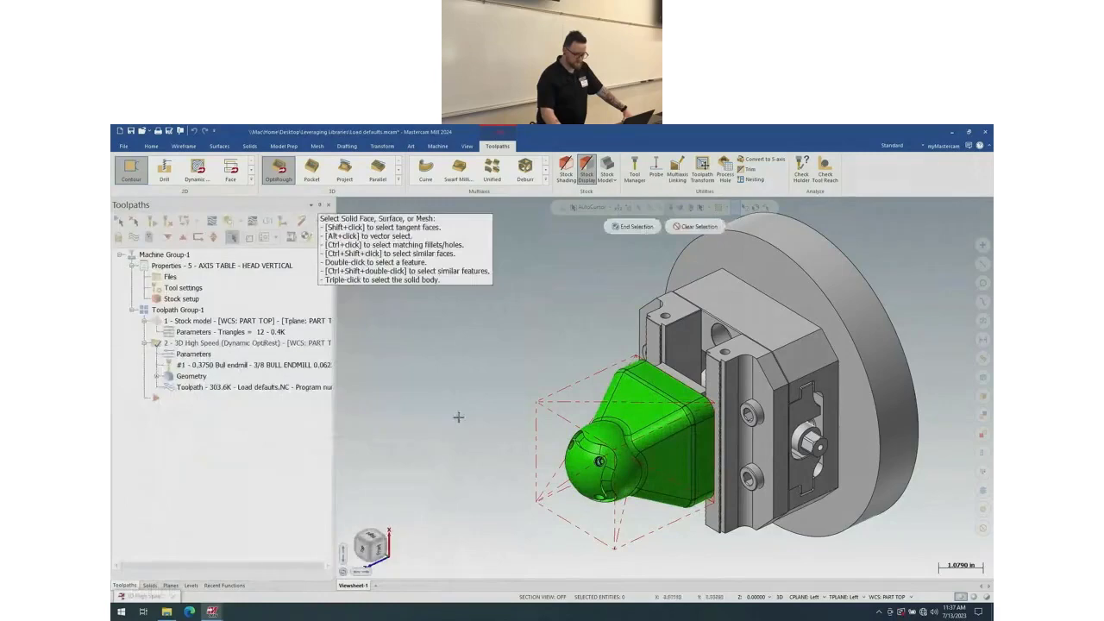
pyautogui.tripleClick(671, 324)
pyautogui.tripleClick(753, 316)
pyautogui.tripleClick(741, 357)
pyautogui.click(810, 284)
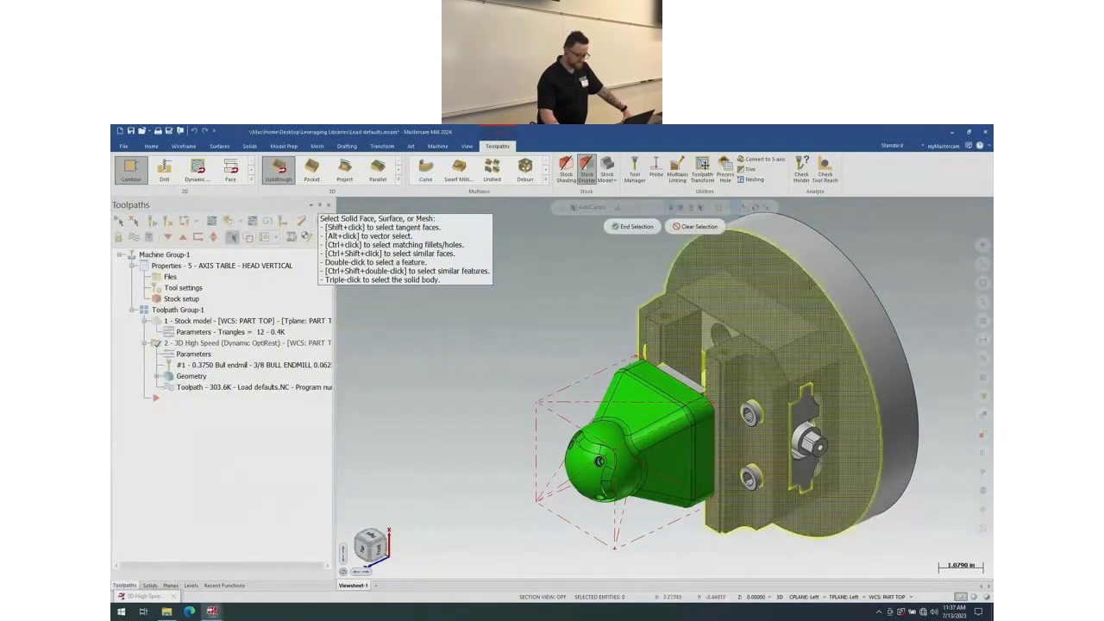
pyautogui.click(632, 226)
pyautogui.click(424, 558)
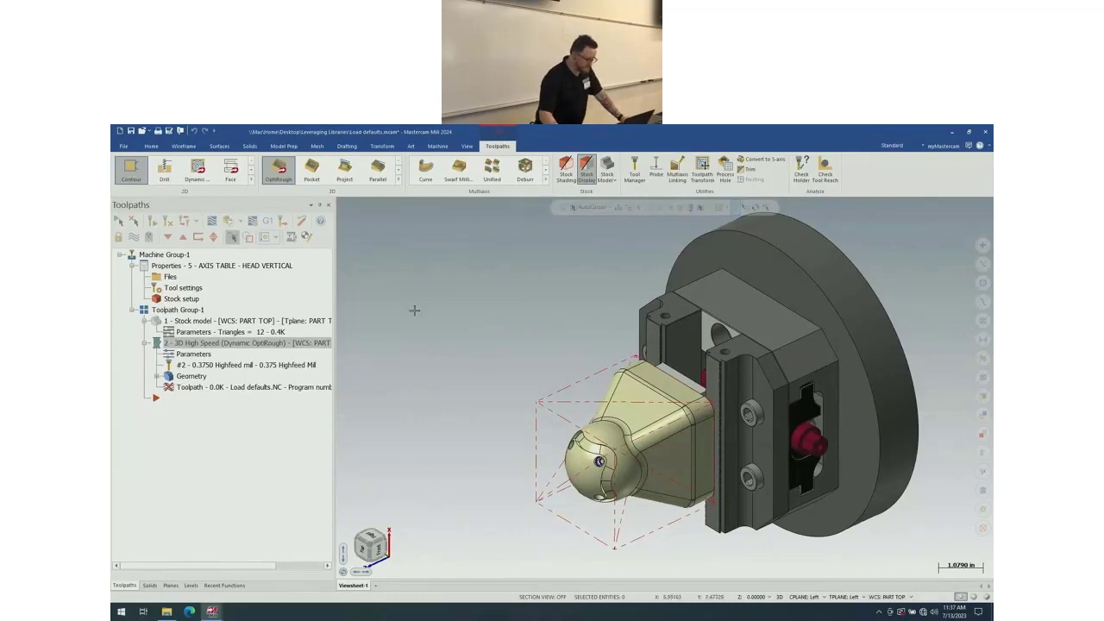
# - Look through the analysis, surface, solid and model preparation commands for a tool that analyzes the part's curvature
pyautogui.click(154, 147)
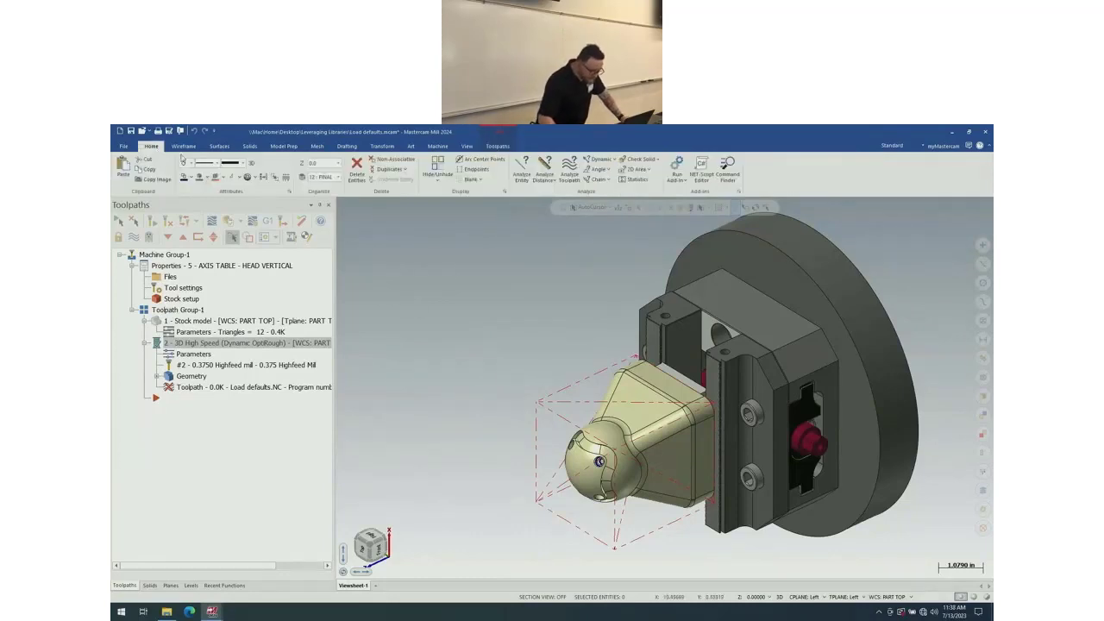
pyautogui.click(597, 169)
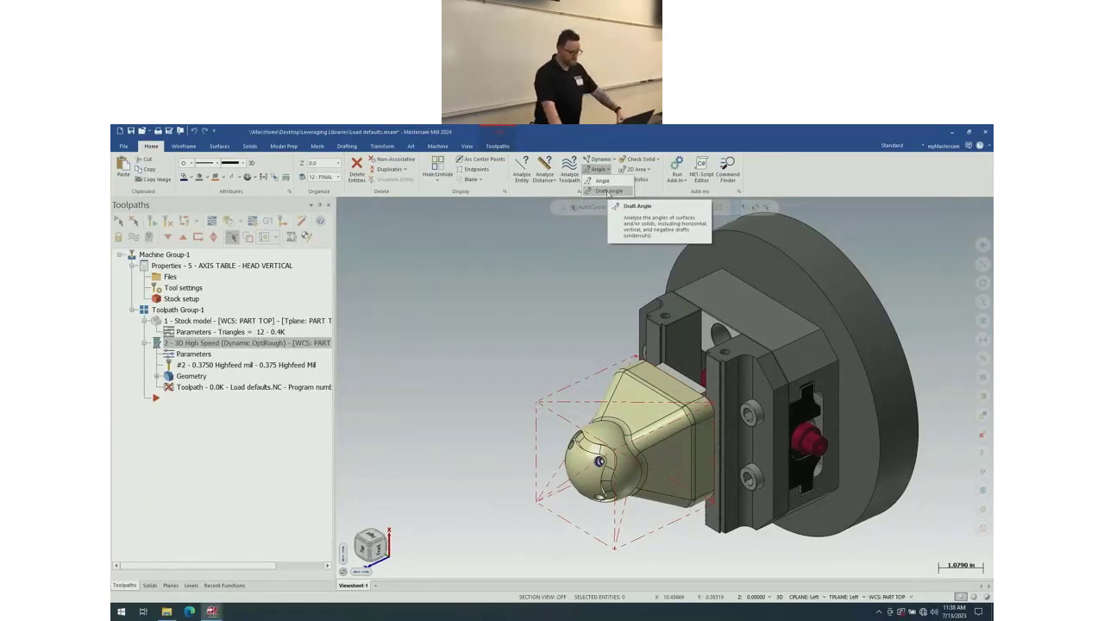
pyautogui.click(608, 194)
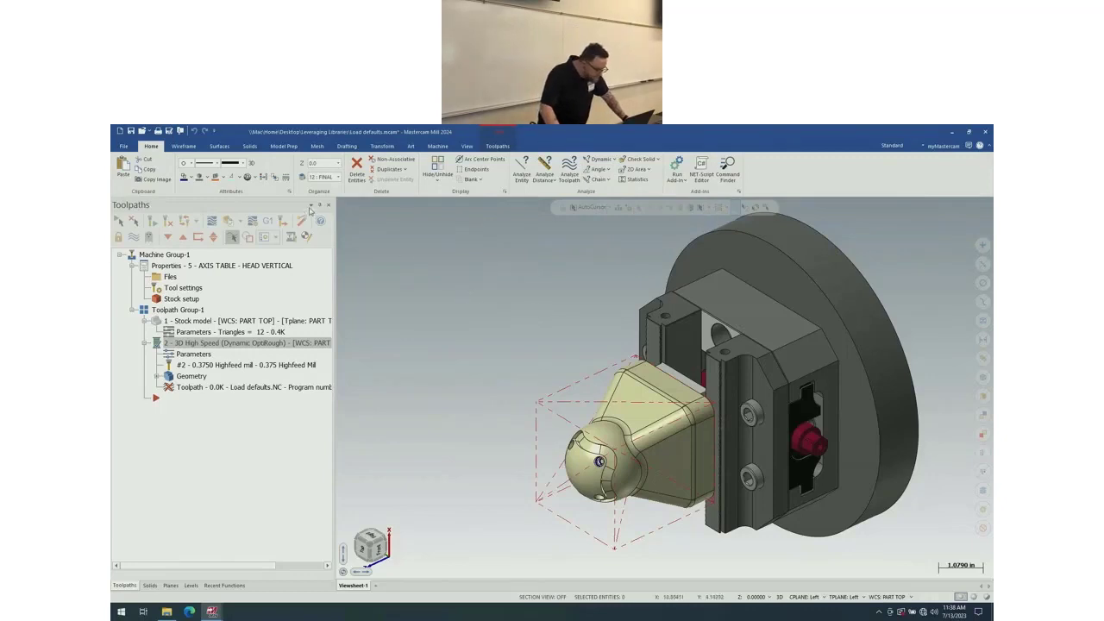
pyautogui.click(276, 148)
pyautogui.click(152, 146)
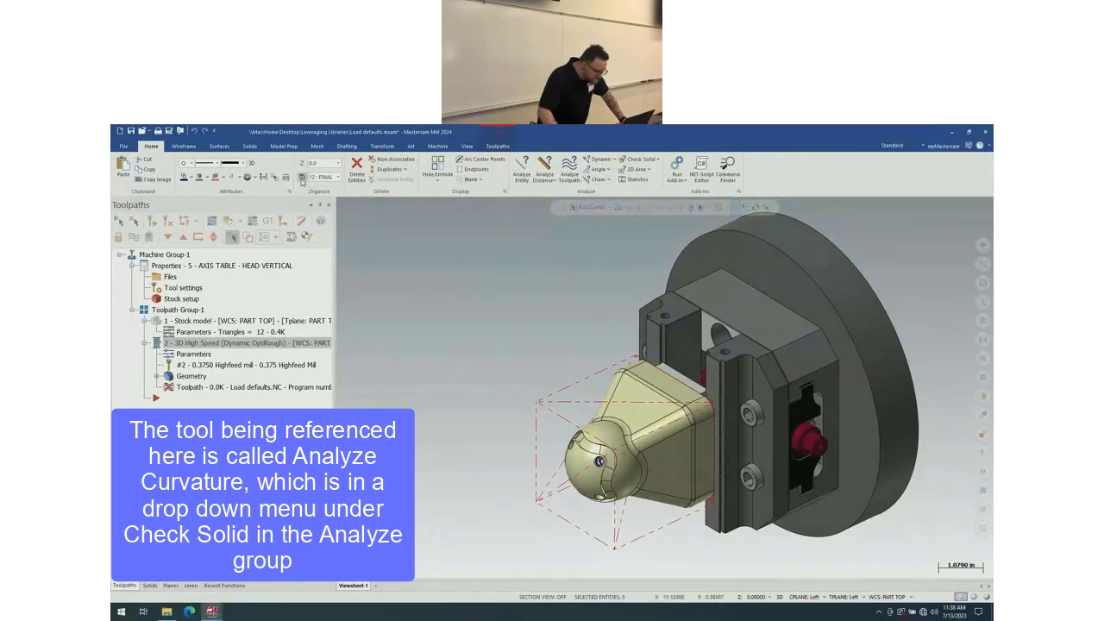
pyautogui.click(219, 147)
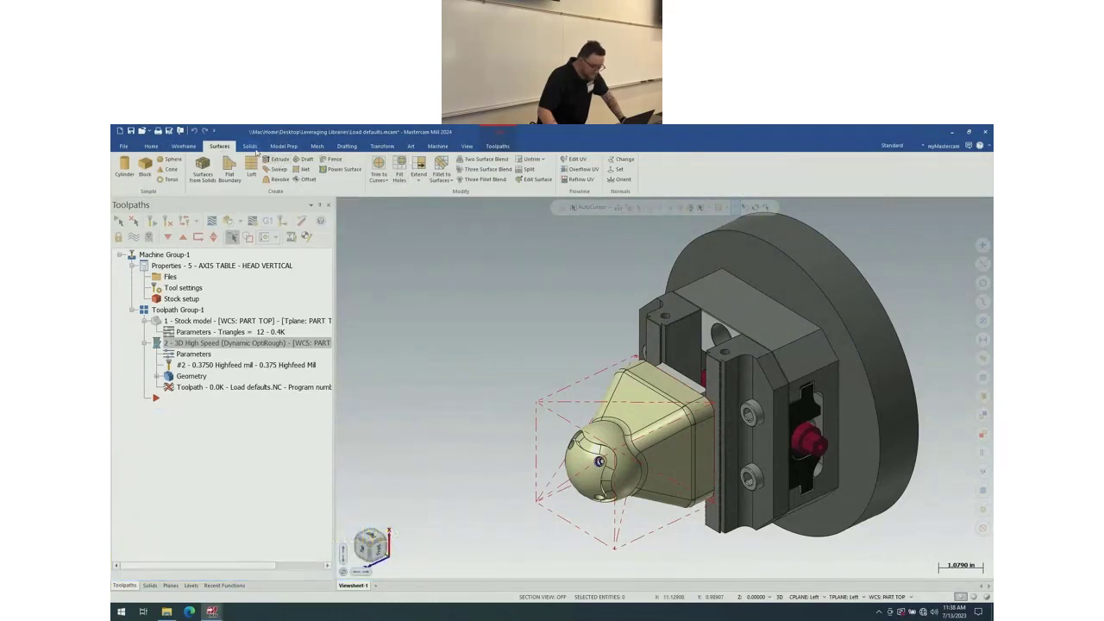
pyautogui.click(251, 147)
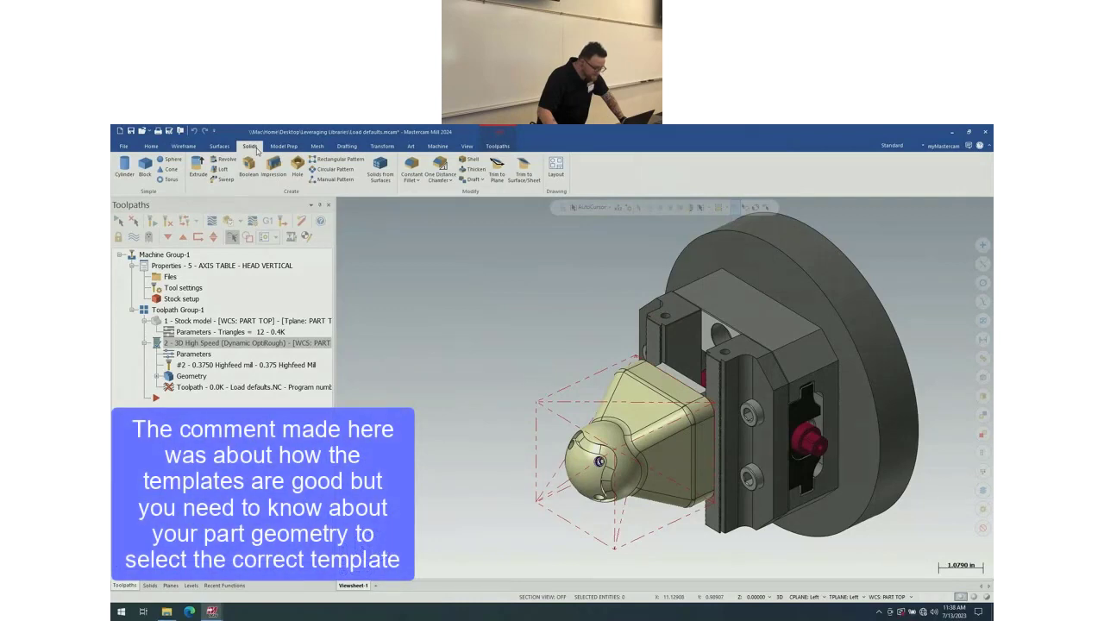
pyautogui.click(273, 150)
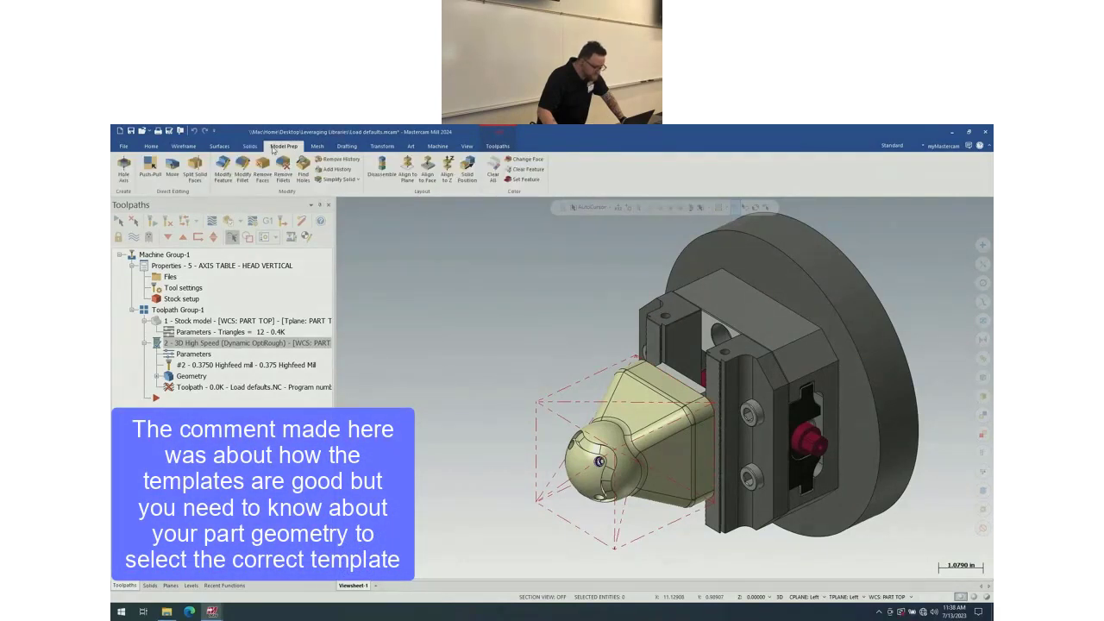
pyautogui.click(154, 148)
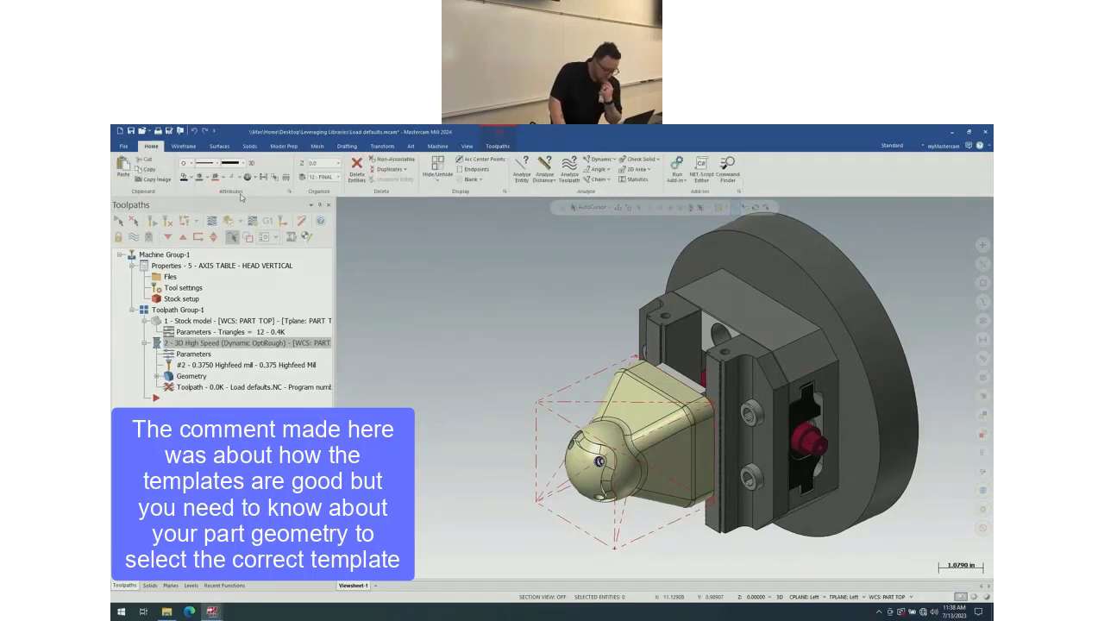
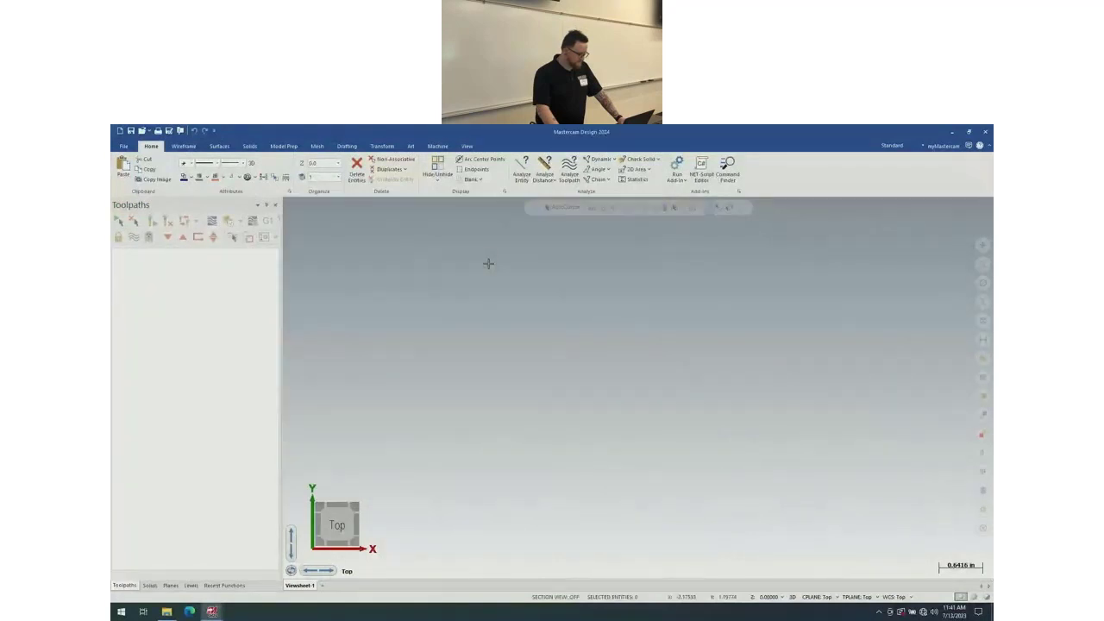
# - Open Load defaults.mcam from the Leveraging Libraries folder in the empty session and dismiss the other session's save prompt
pyautogui.click(151, 136)
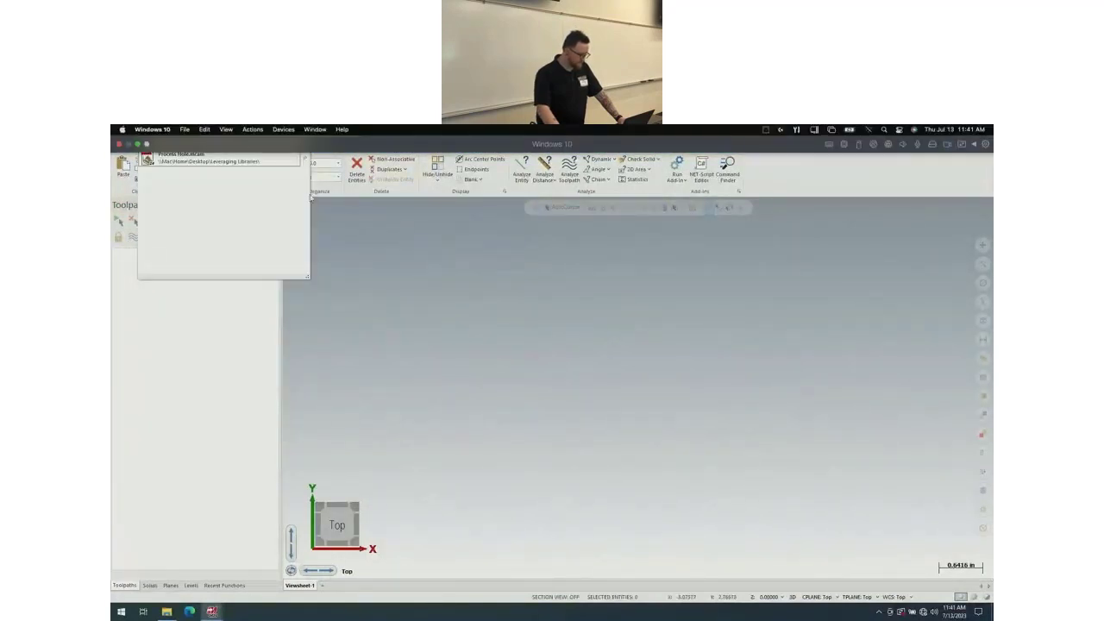
pyautogui.click(387, 233)
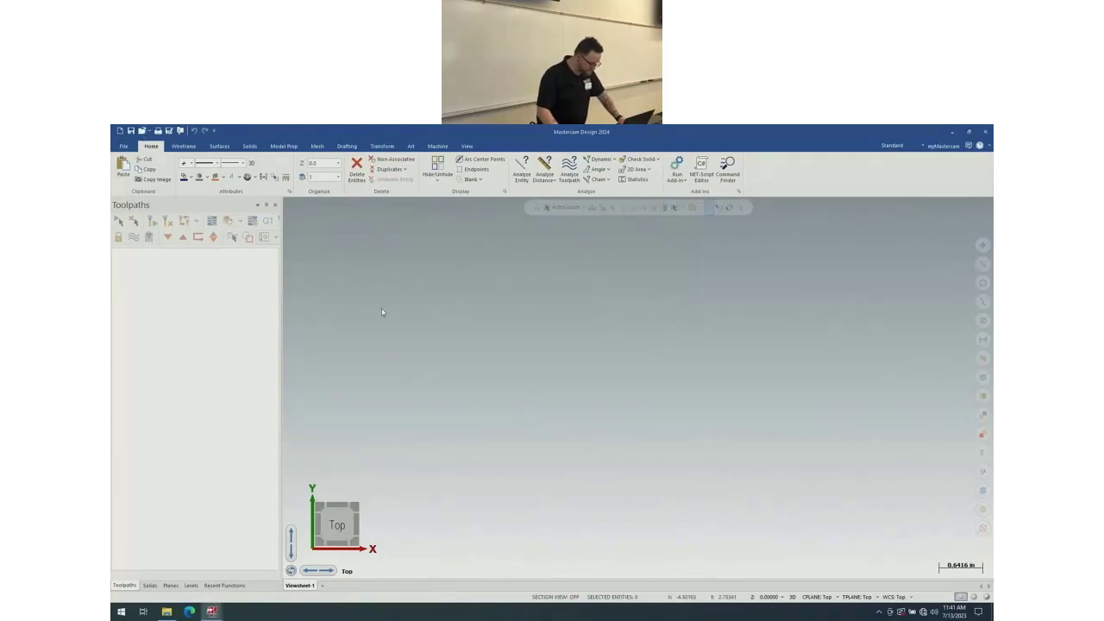
pyautogui.hotkey('ctrl', 'o')
pyautogui.click(157, 263)
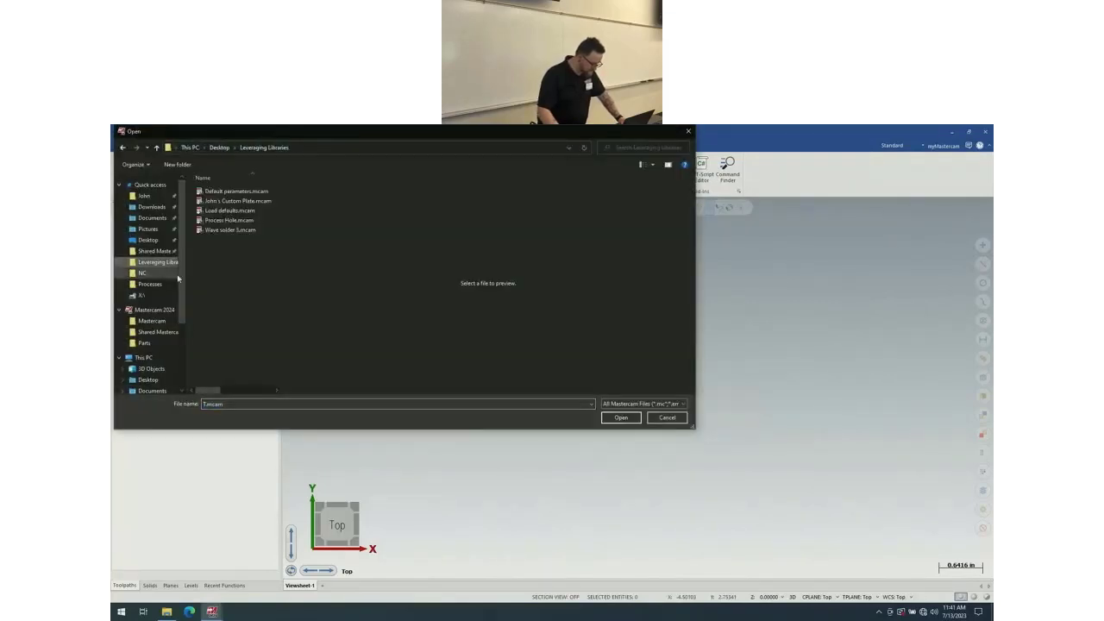
pyautogui.click(241, 210)
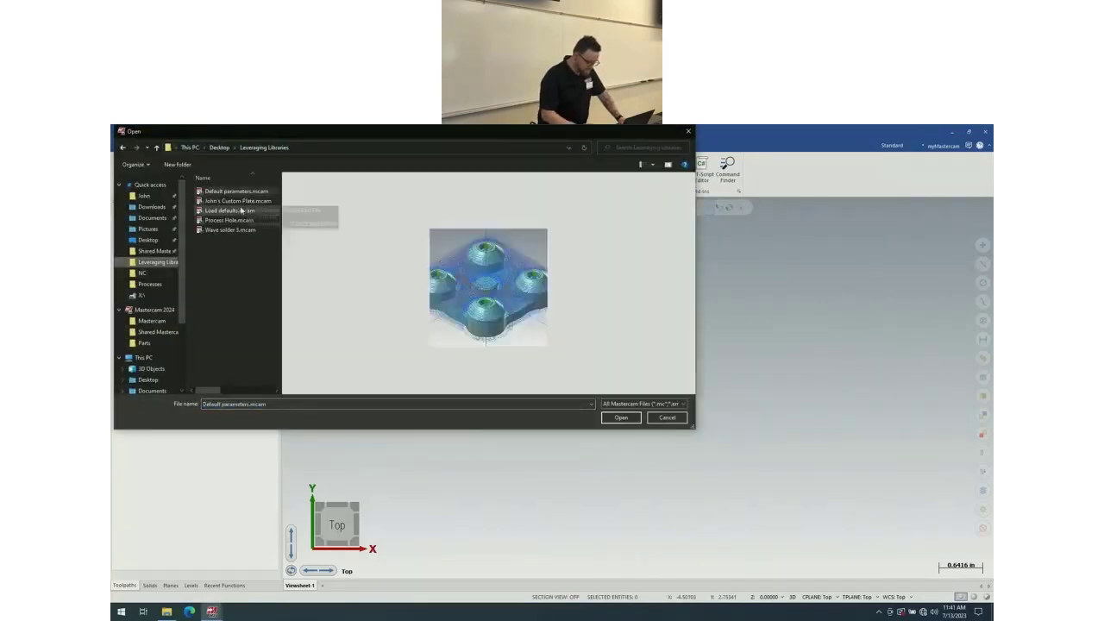
pyautogui.doubleClick(242, 211)
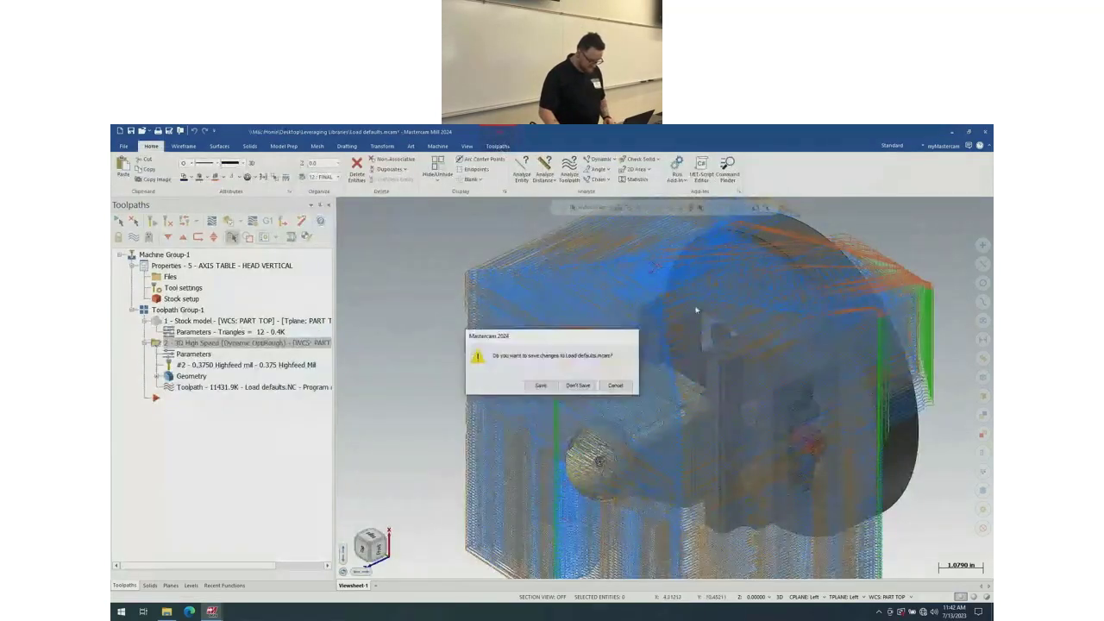
pyautogui.click(615, 384)
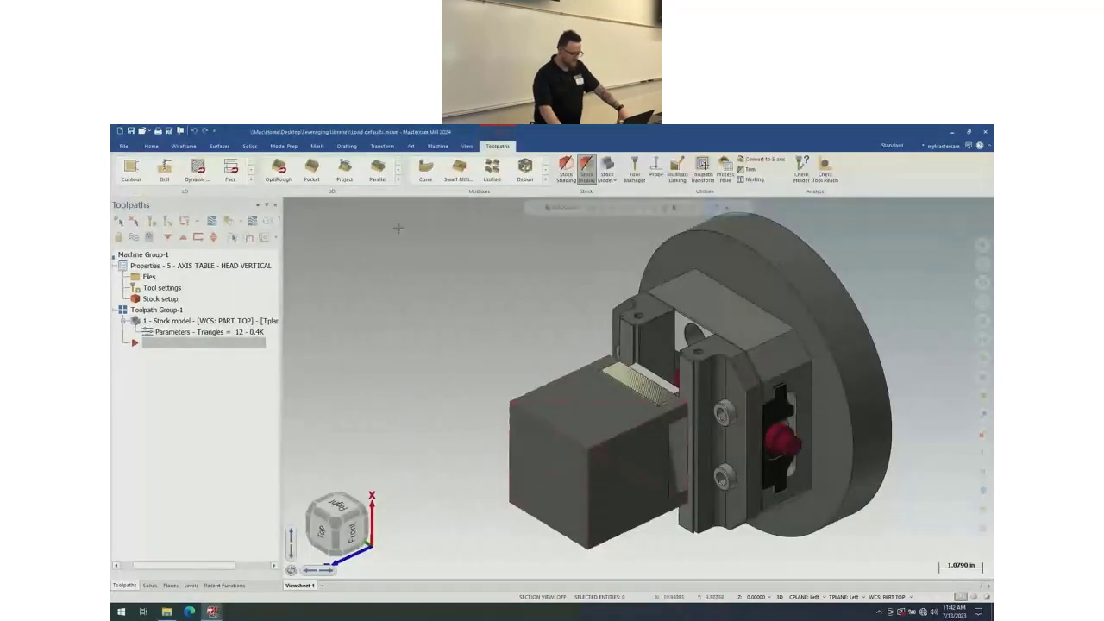
# - Search the available commands for "analyze curv" and start the Curvature analysis
pyautogui.scroll(11, 415, 158)
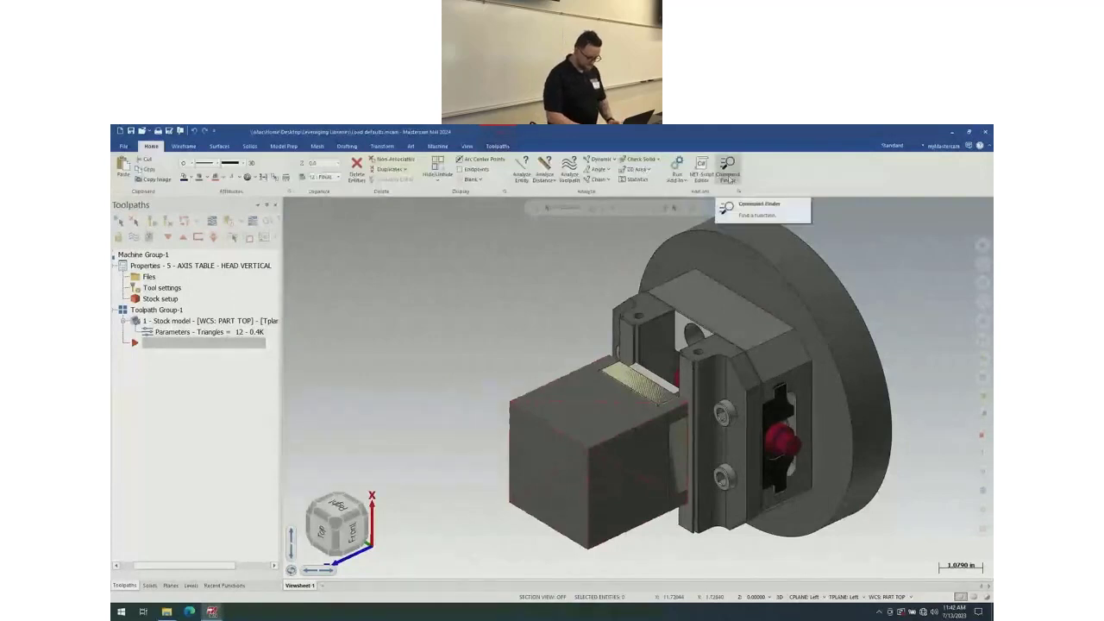
pyautogui.click(729, 177)
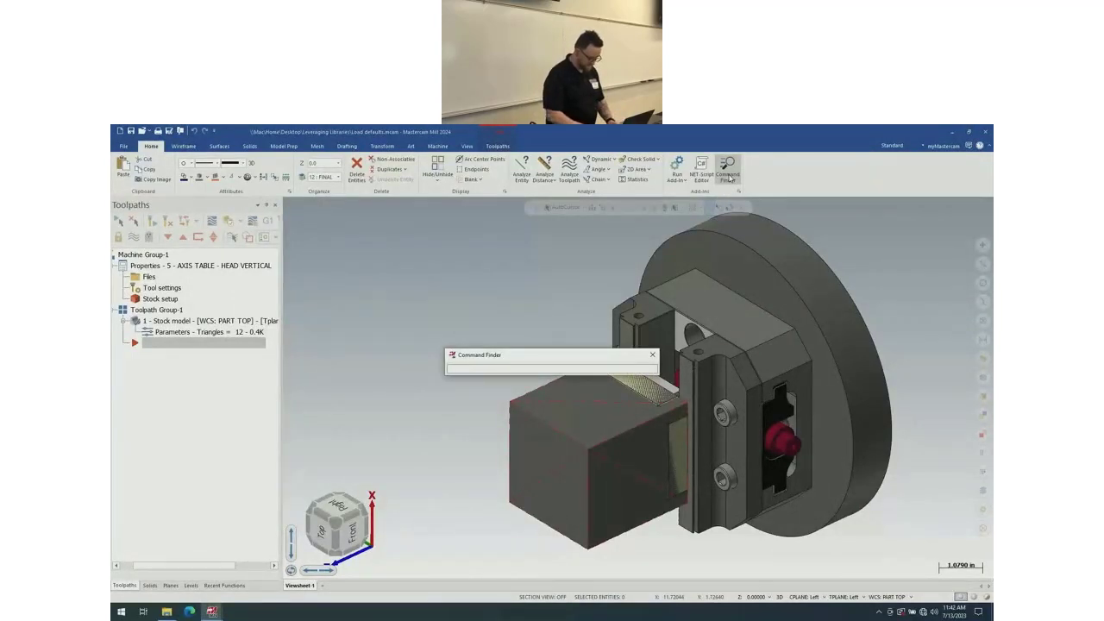
pyautogui.write('axisly')
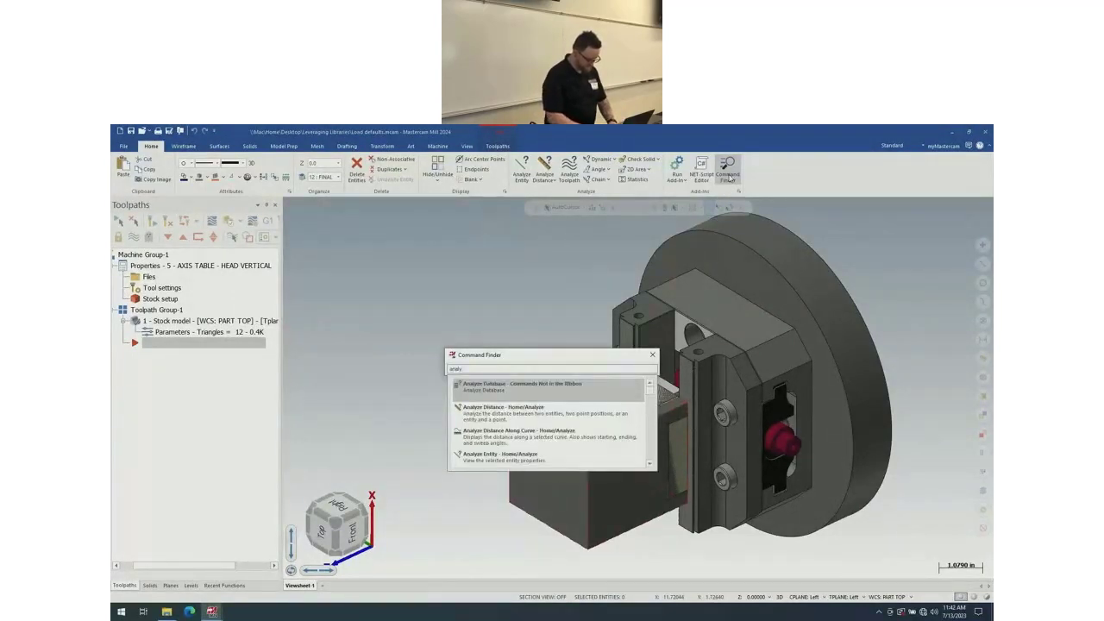
pyautogui.write('ze curv')
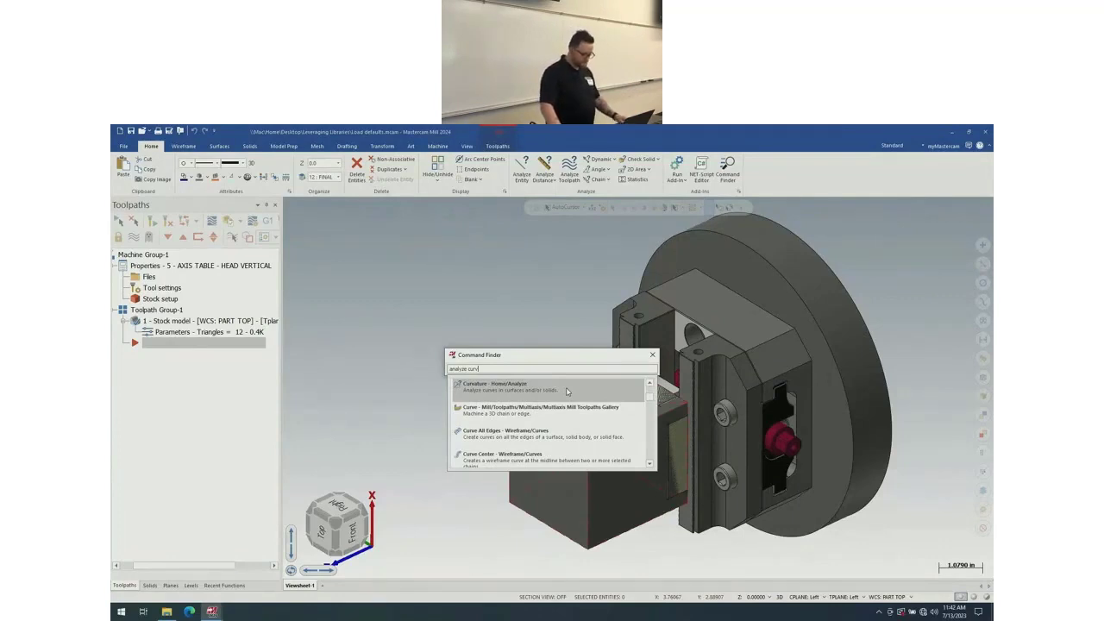
pyautogui.click(567, 392)
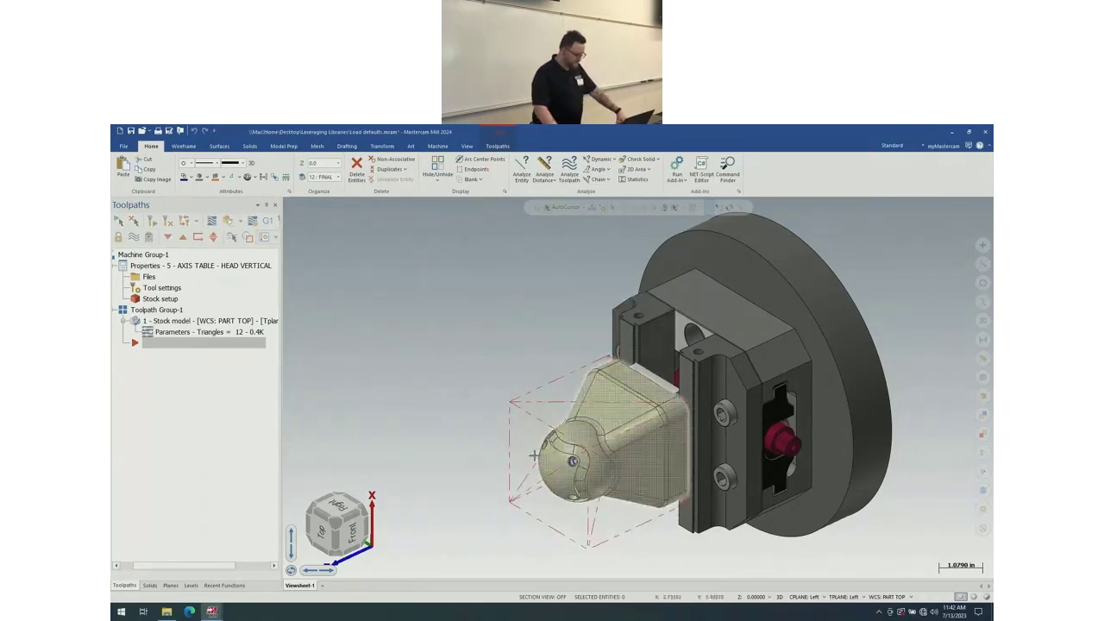
# - Run Find Holes on the part body to create separate hole operations, with a radius range of 0.0 to 1.0
pyautogui.click(148, 586)
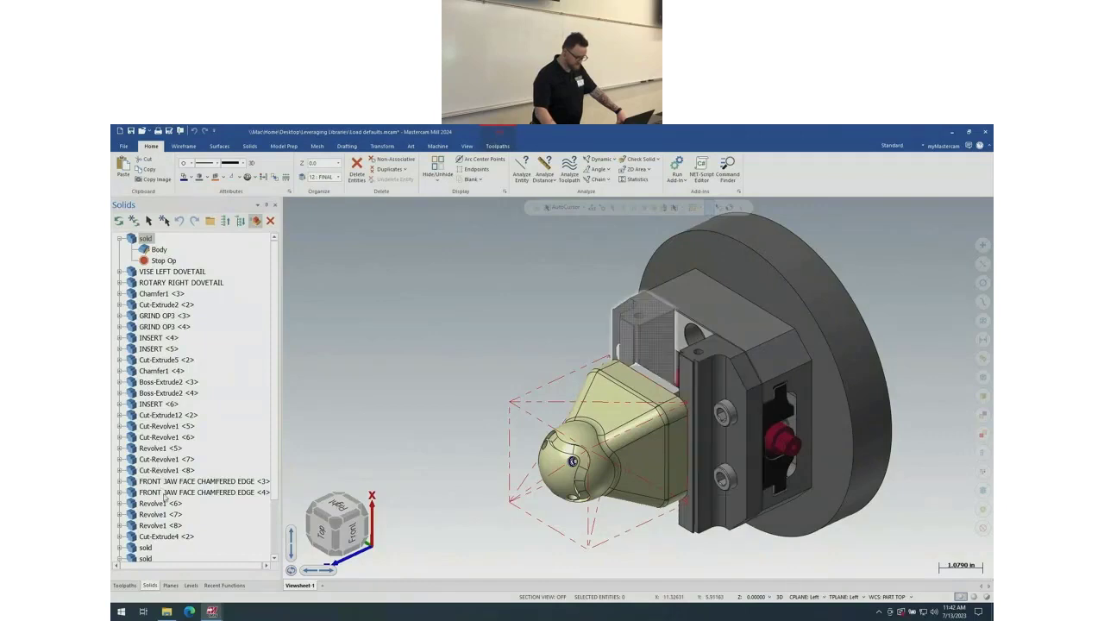
pyautogui.scroll(-2, 161, 488)
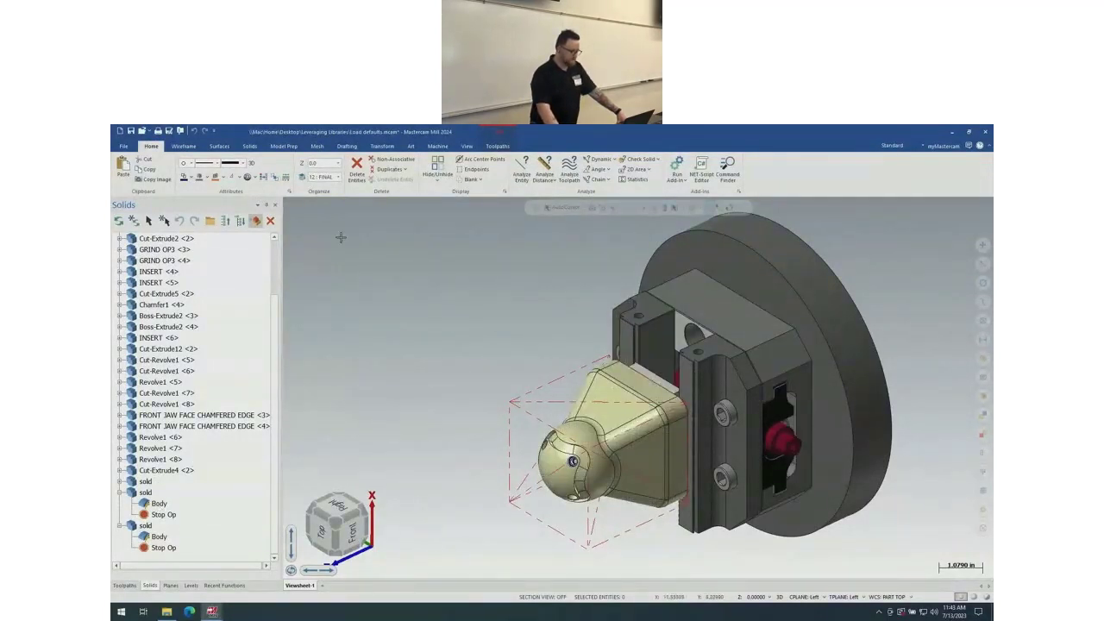
pyautogui.click(284, 146)
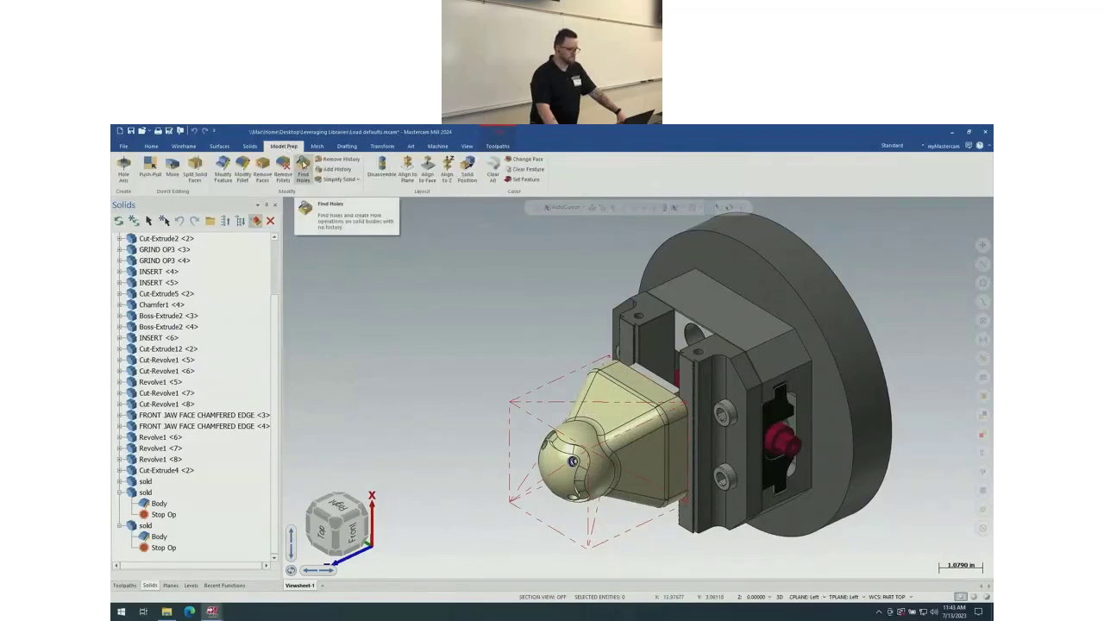
pyautogui.click(303, 165)
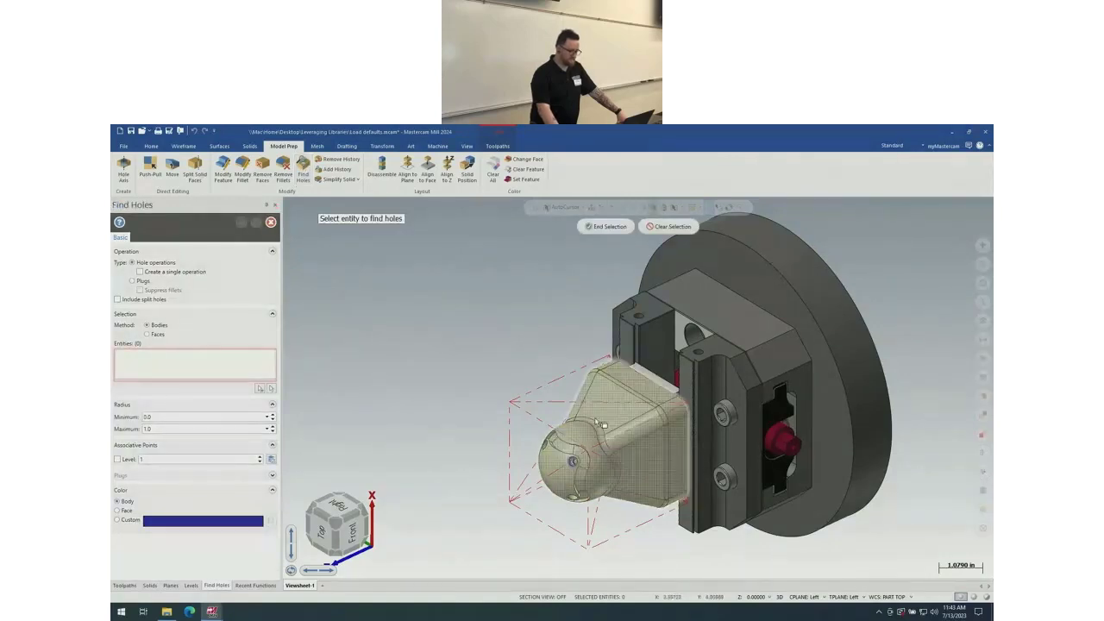
pyautogui.click(604, 421)
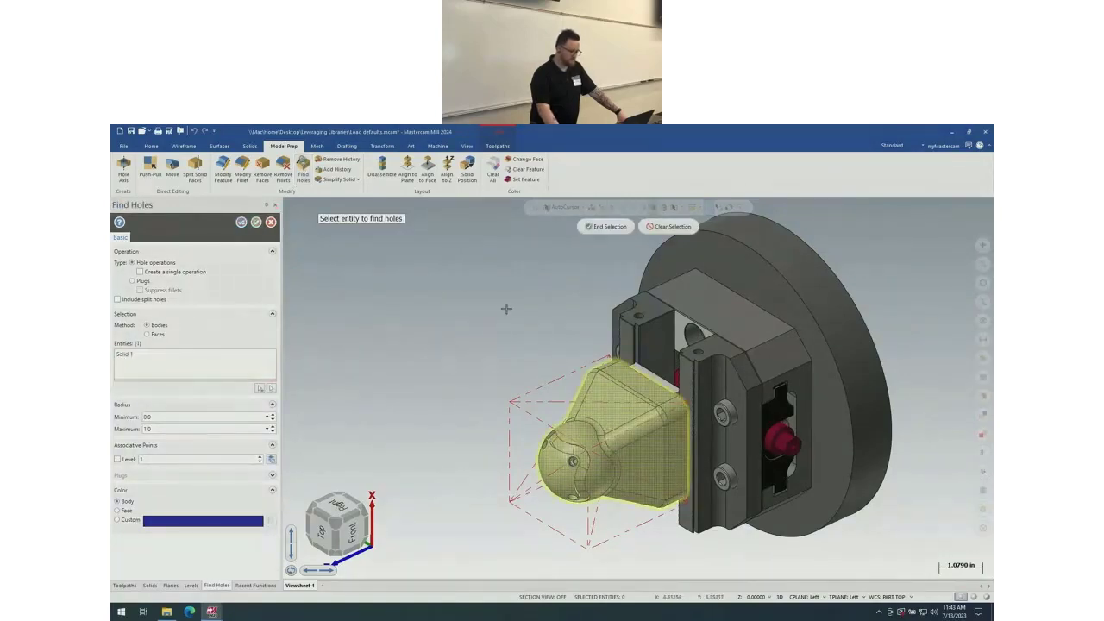
pyautogui.click(595, 226)
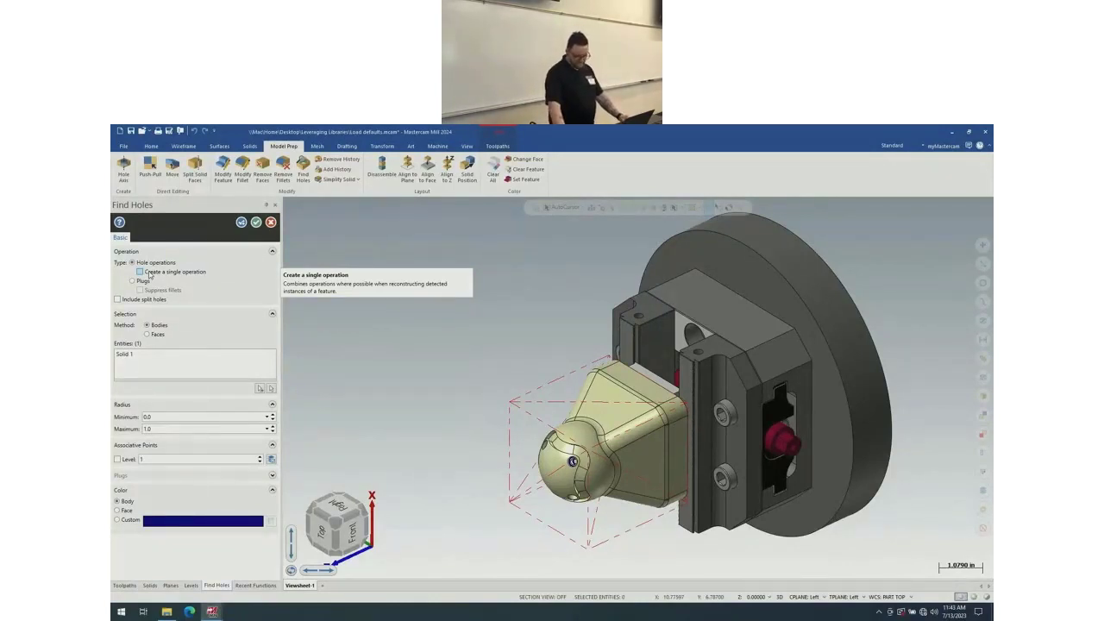
pyautogui.scroll(4, 556, 463)
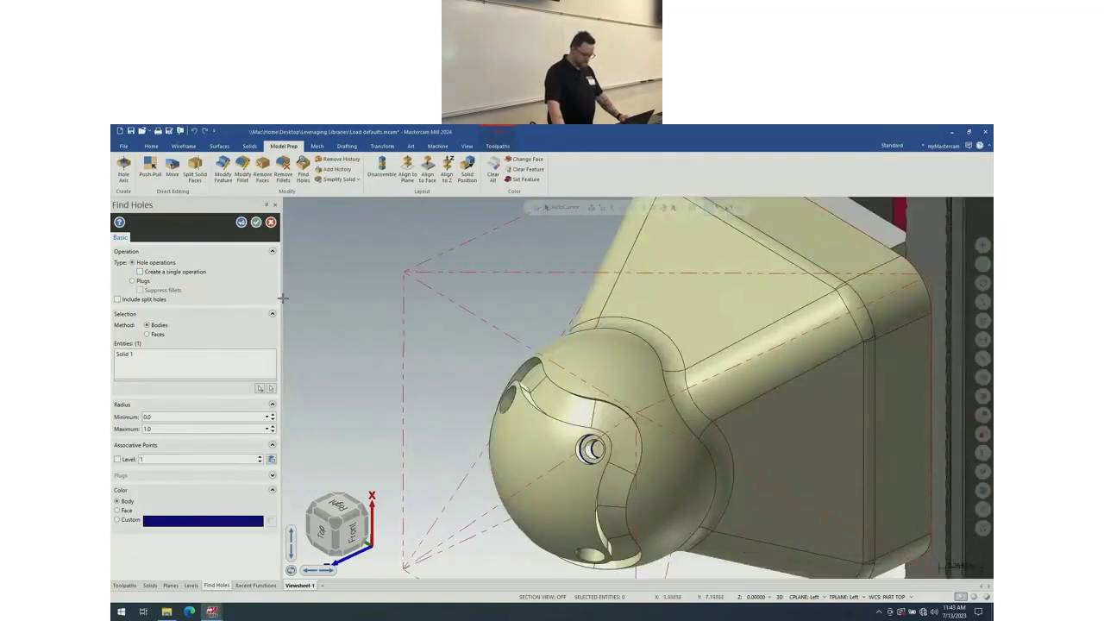
pyautogui.click(242, 222)
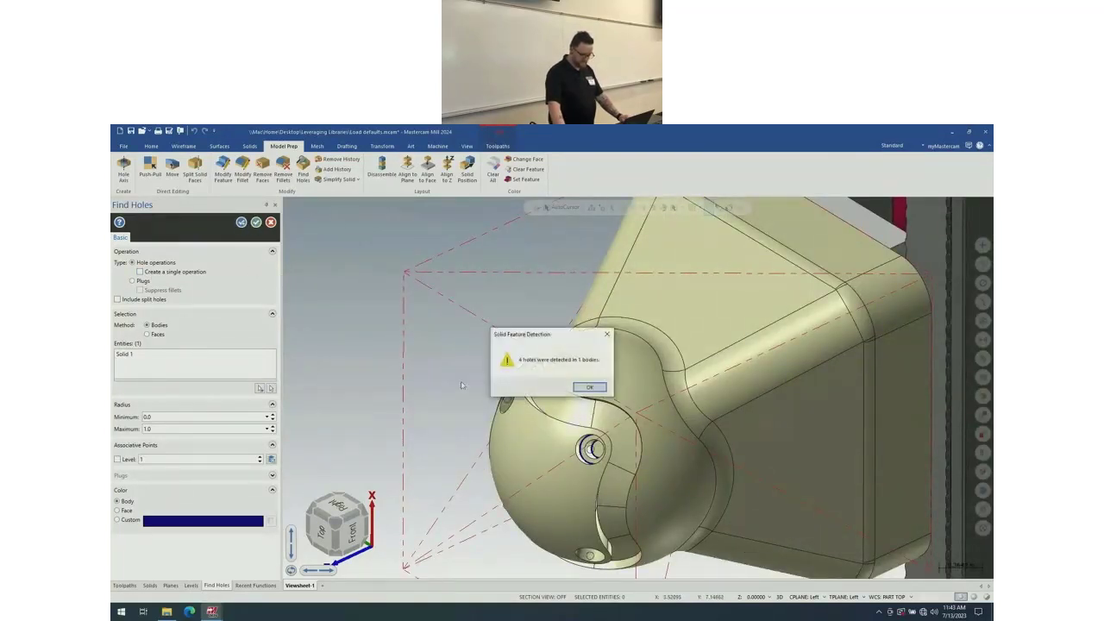
pyautogui.click(590, 387)
pyautogui.click(270, 223)
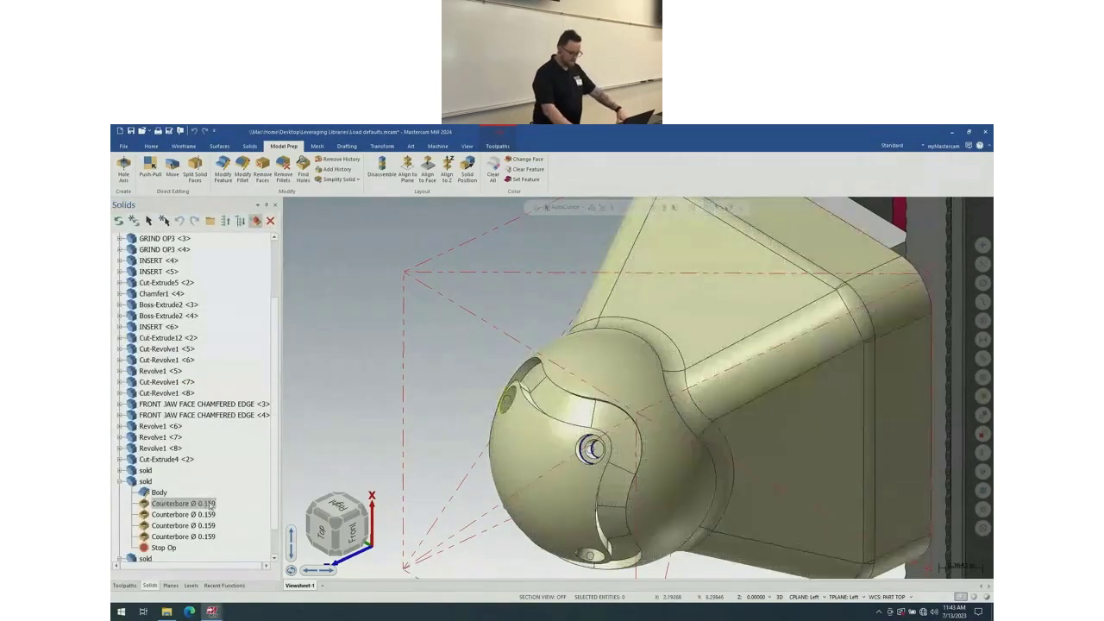
# - Step through the part's detected counterbore operations, inspect the last one's hole parameters and leave them without editing
pyautogui.press('Down')
pyautogui.press('Down')
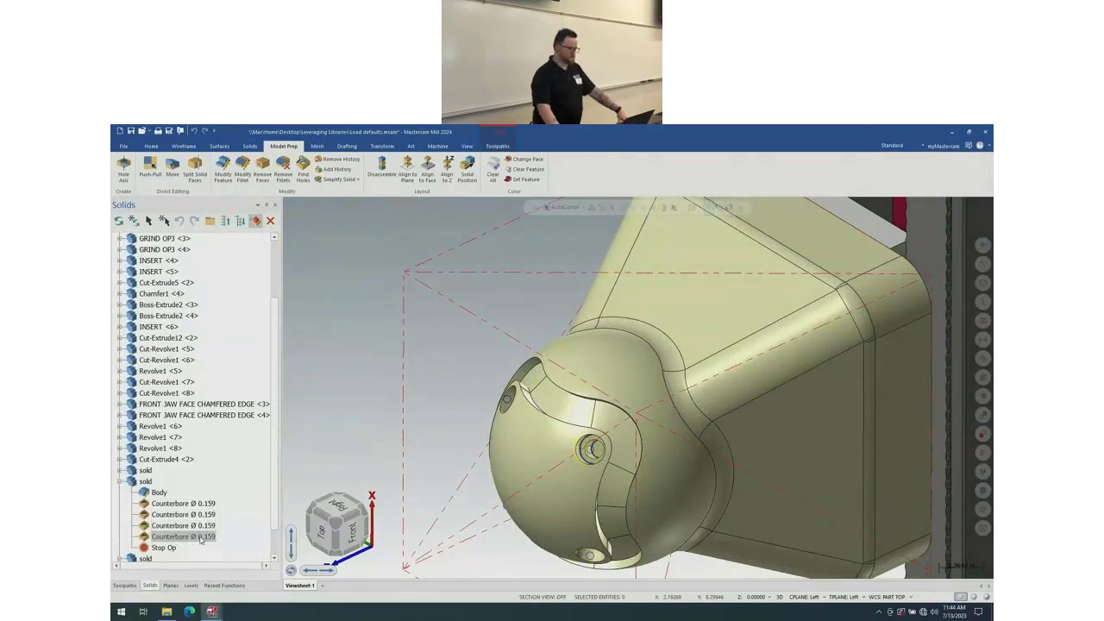
pyautogui.doubleClick(200, 536)
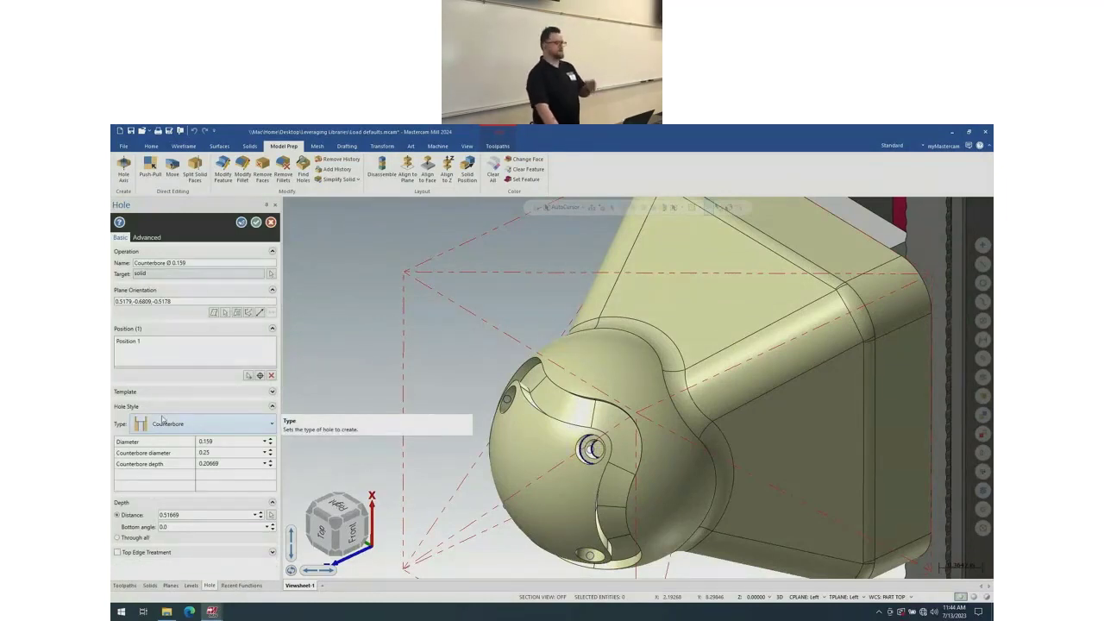
pyautogui.press('Escape')
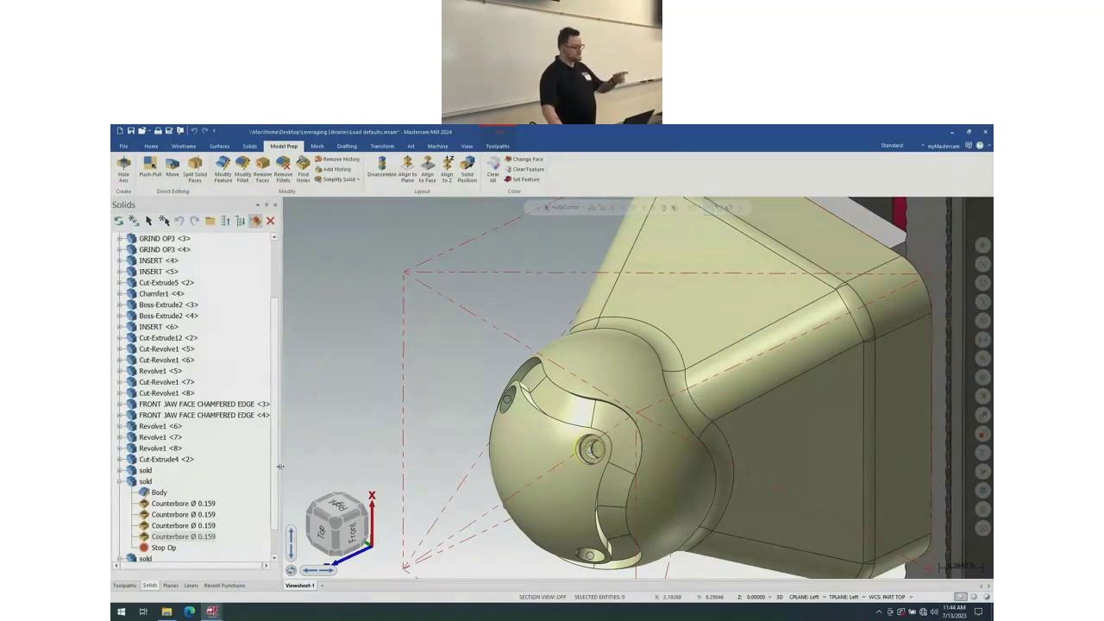
# - Open Process Hole.mcam from the Leveraging Libraries folder, discarding the changes to the current file, and show its toolpath operations
pyautogui.moveTo(155, 611)
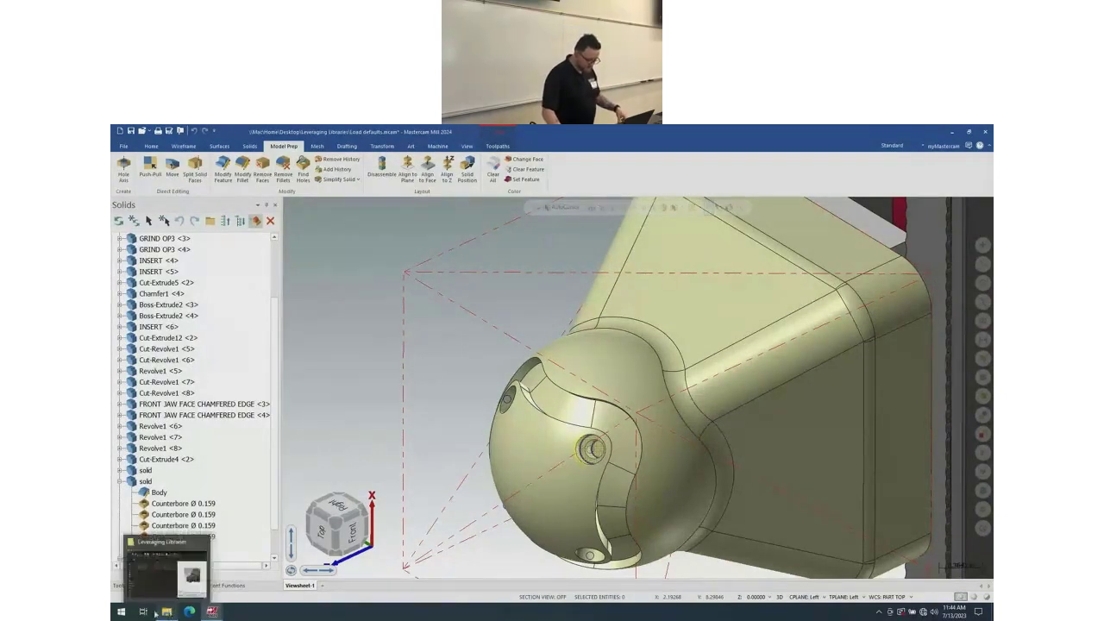
pyautogui.click(173, 570)
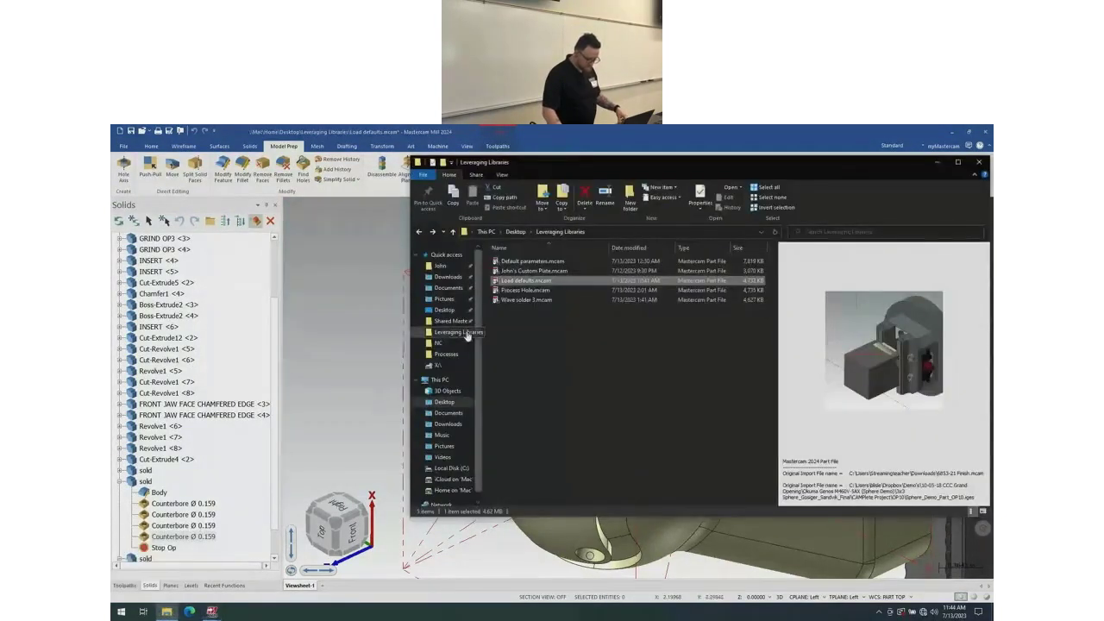
pyautogui.click(528, 291)
pyautogui.moveTo(536, 292); pyautogui.dragTo(378, 317)
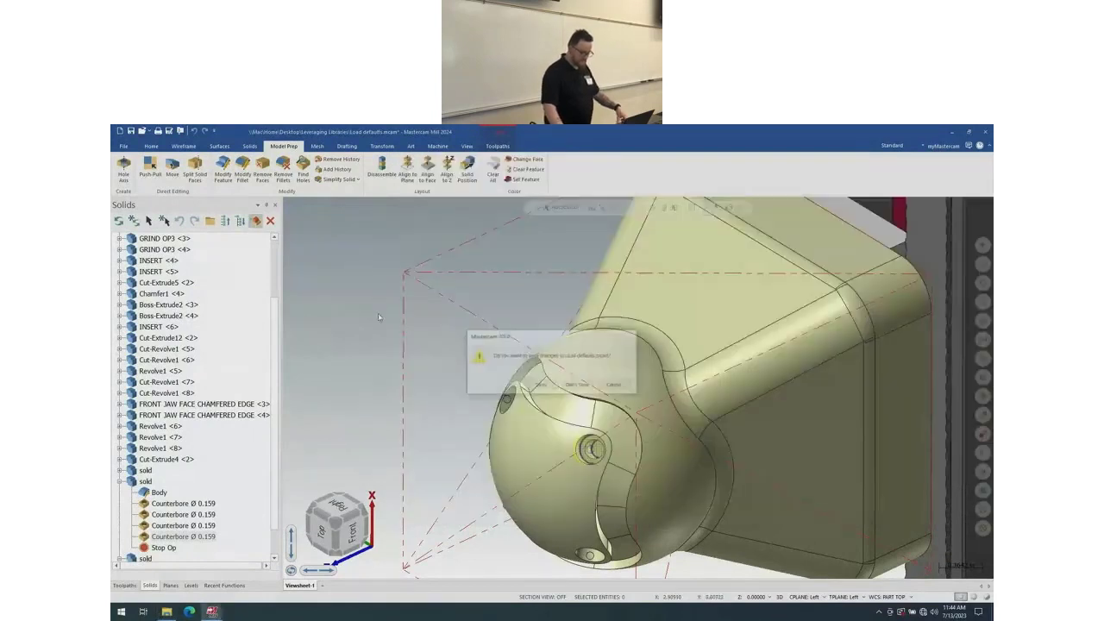
pyautogui.click(583, 385)
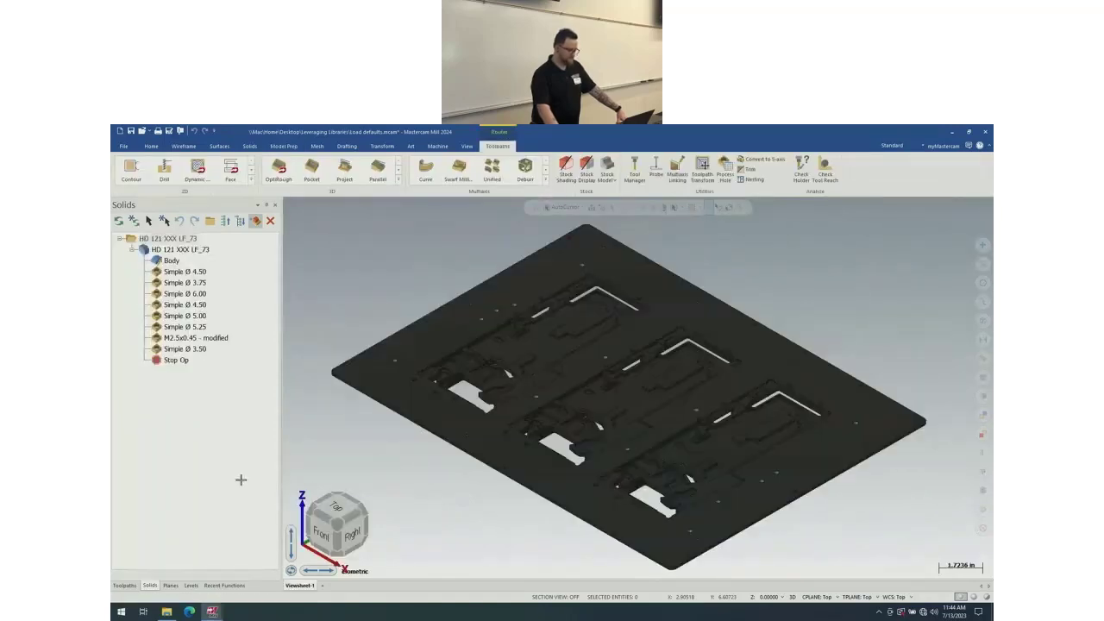
pyautogui.click(124, 585)
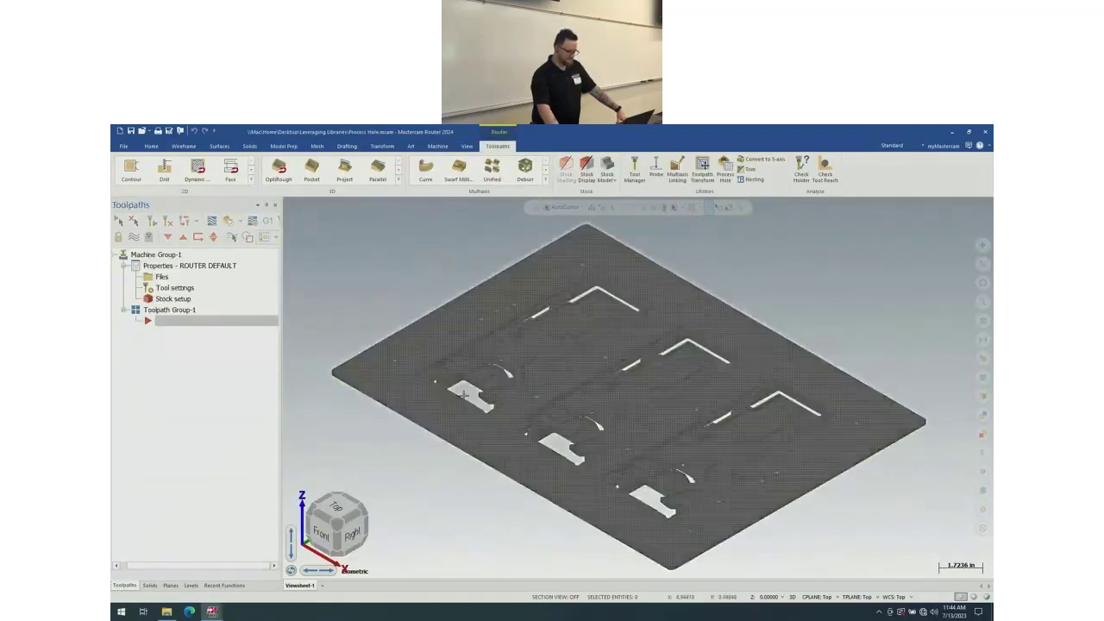
# - Change the plate solid's body colour to green
pyautogui.scroll(1, 374, 352)
pyautogui.scroll(10, 362, 362)
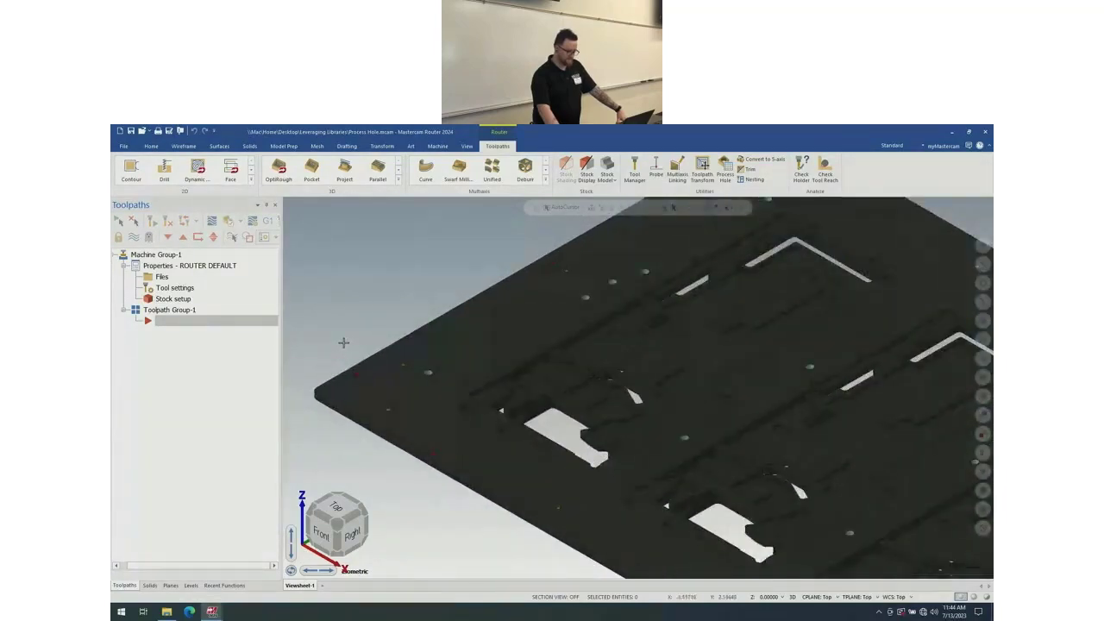
pyautogui.click(411, 350)
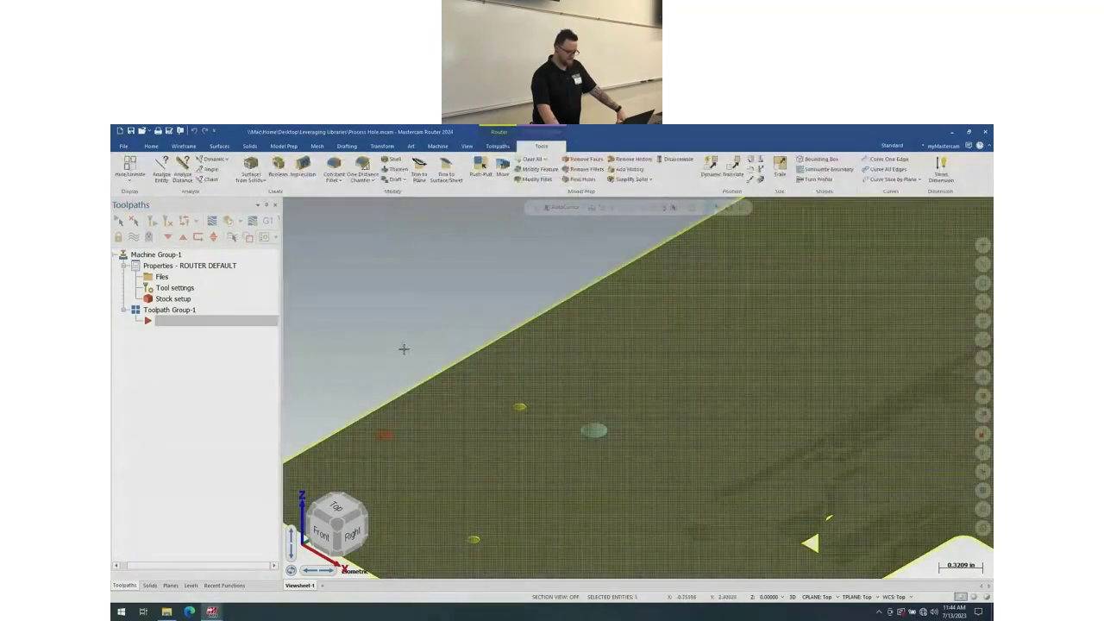
pyautogui.rightClick(407, 352)
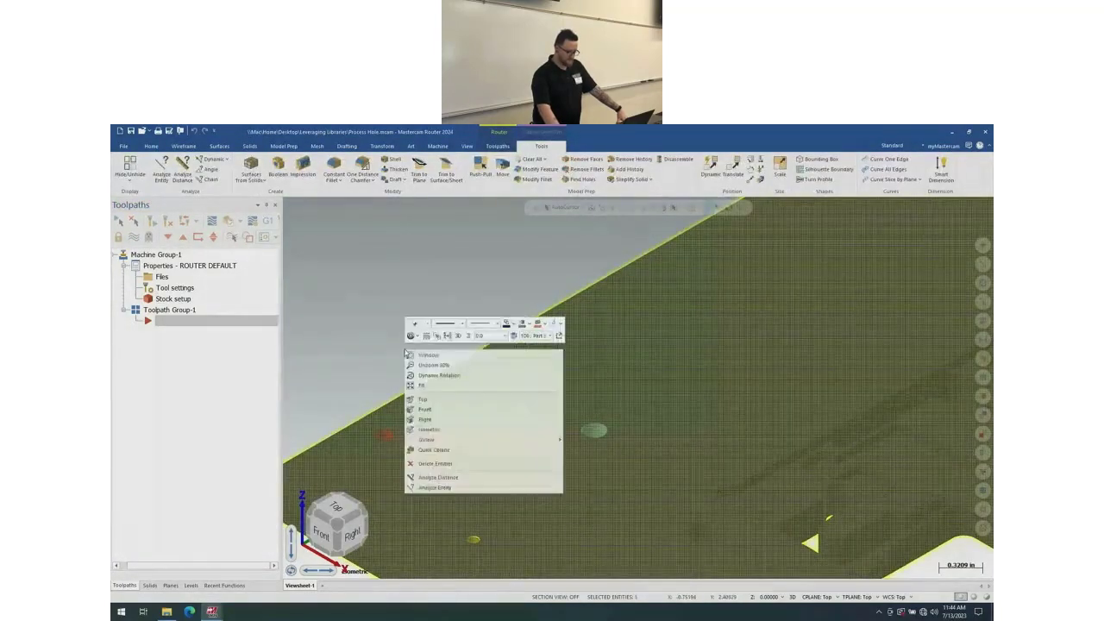
pyautogui.click(527, 324)
pyautogui.click(561, 345)
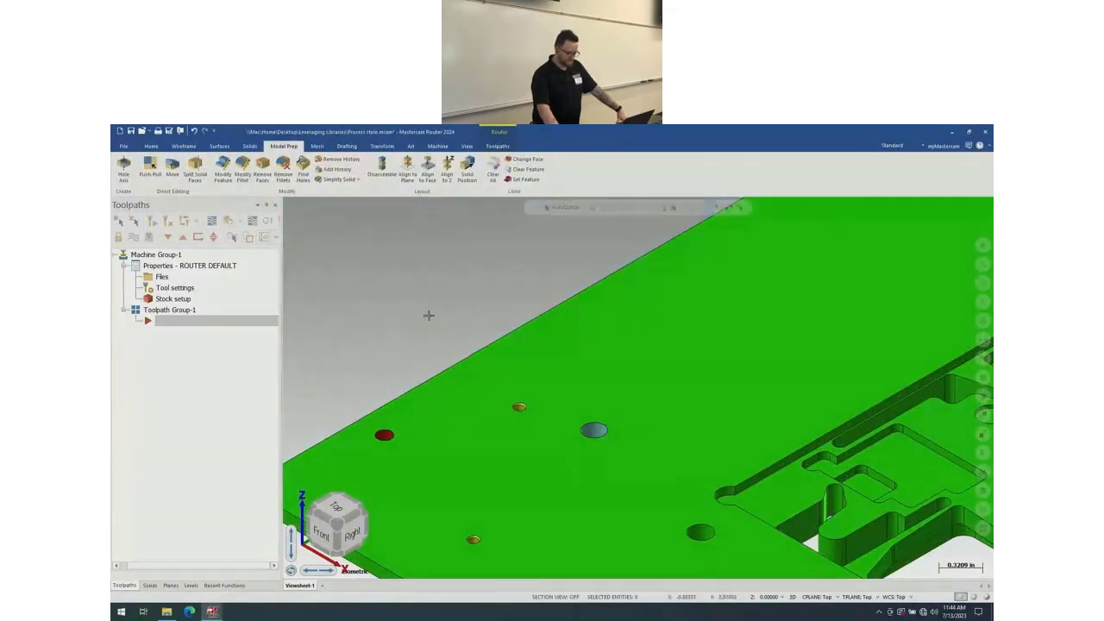
# - Start a Process Hole toolpath and add all red 3.50 mm simple holes of the same operation as positions
pyautogui.scroll(4, 305, 431)
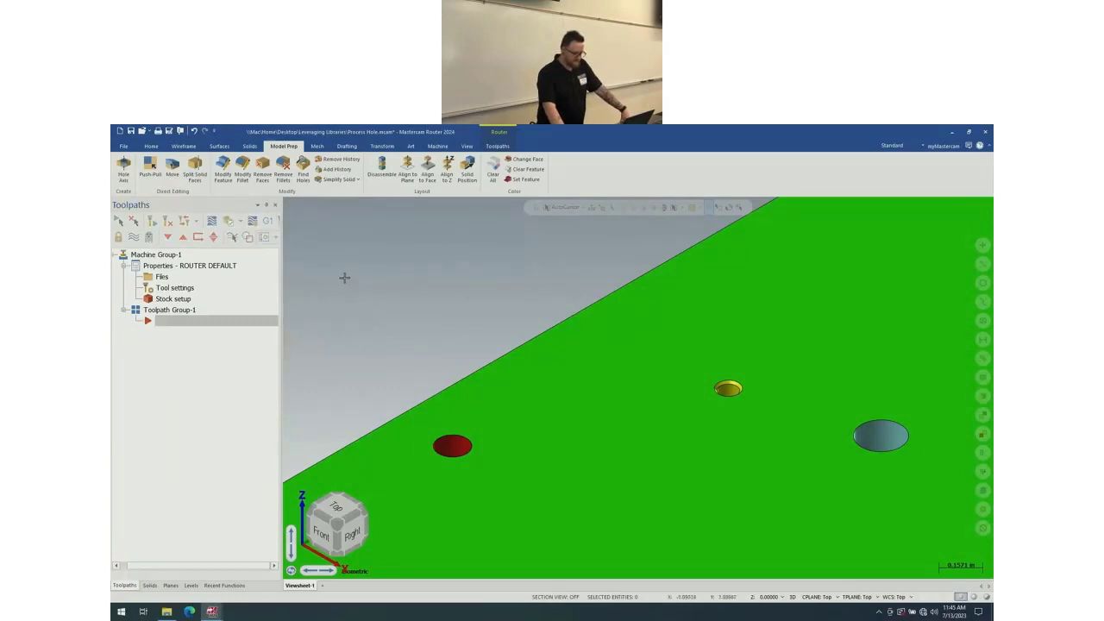
pyautogui.click(501, 147)
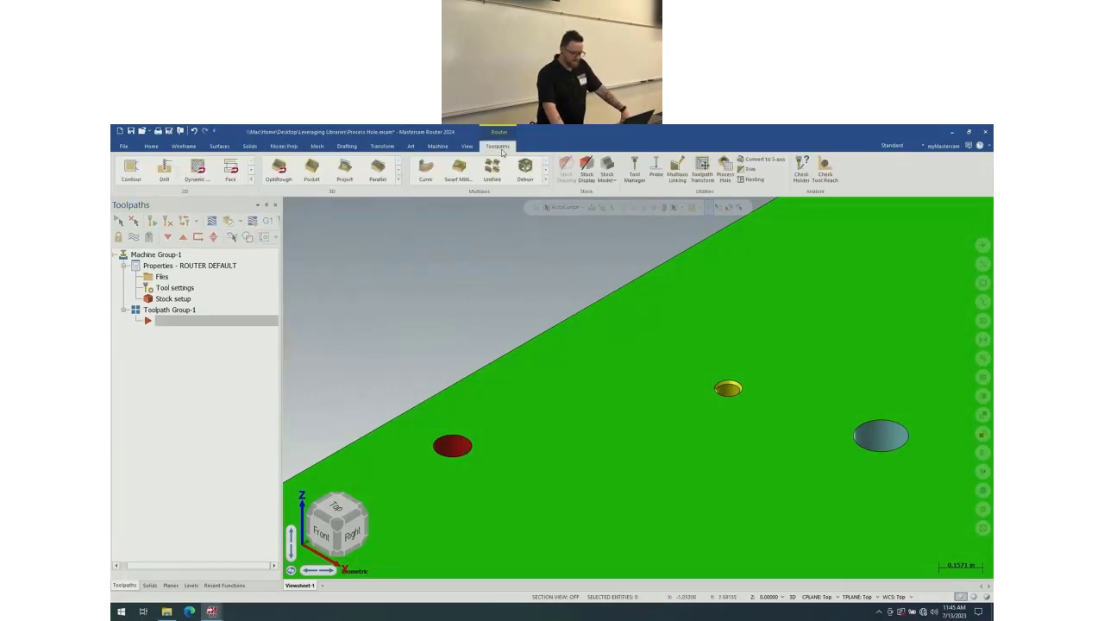
pyautogui.click(727, 171)
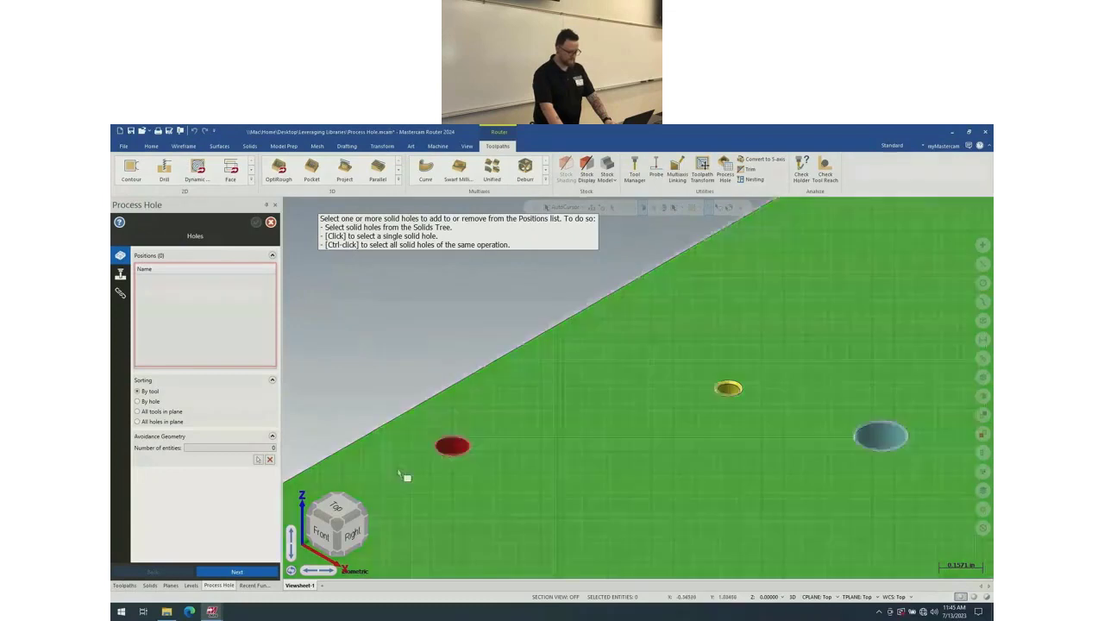
pyautogui.keyDown('ctrl'); pyautogui.click(453, 444); pyautogui.keyUp('ctrl')
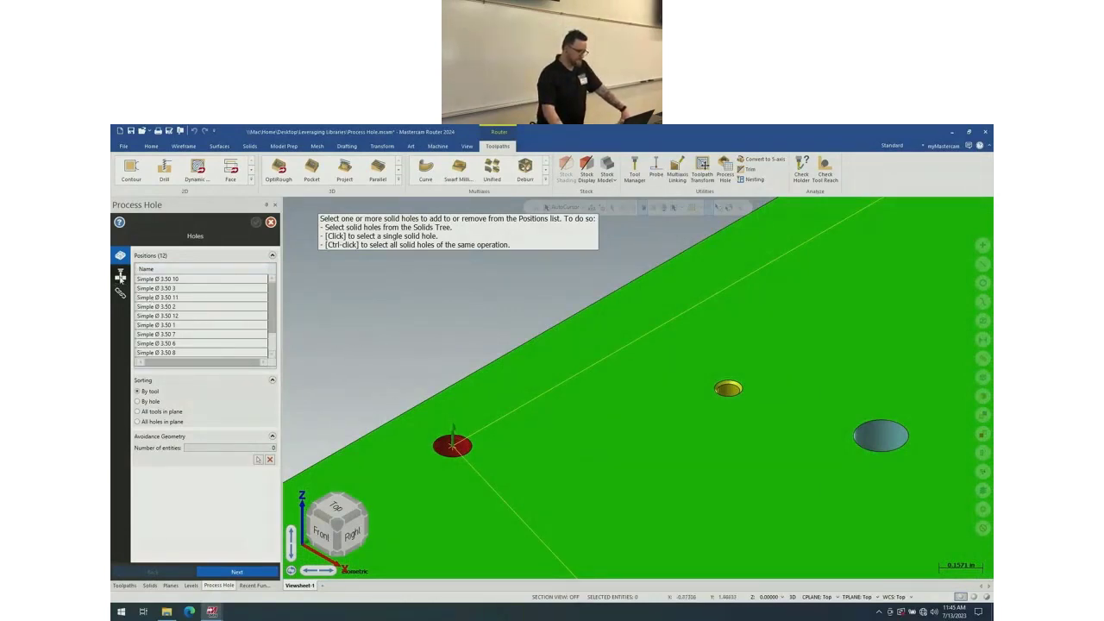
# - Load 2024 Process Hole Template.mcam as the operations library and use its "3.5mm thru basic - chip break" process
pyautogui.click(121, 275)
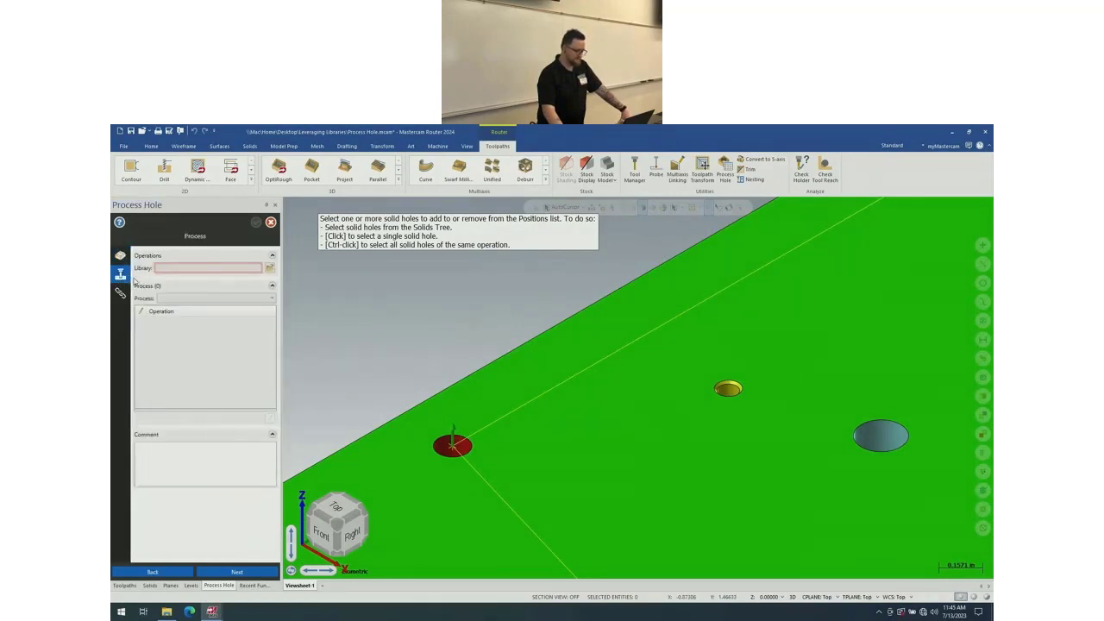
pyautogui.click(271, 274)
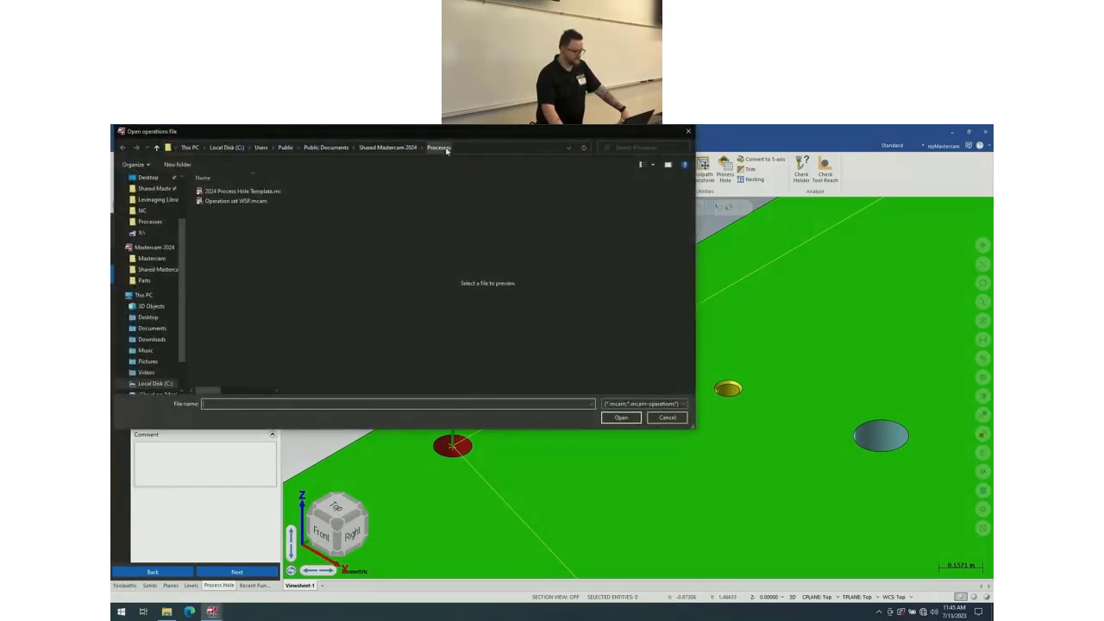
pyautogui.doubleClick(248, 198)
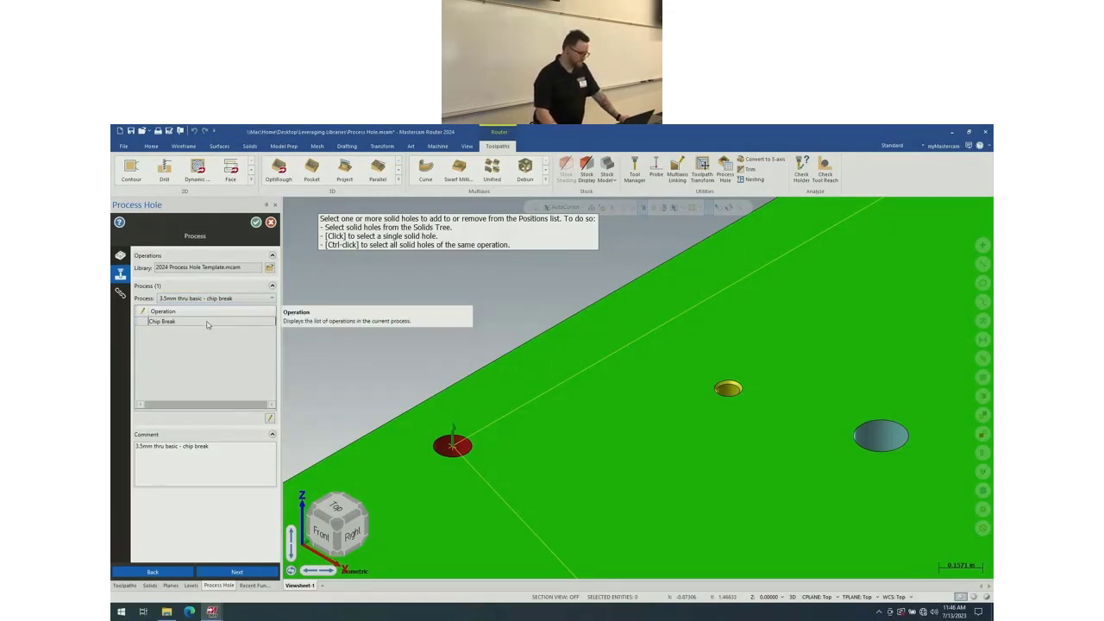
# - Set the Process Hole linking method to minimum height with a part clearance of 0.1 and create the toolpath
pyautogui.click(120, 293)
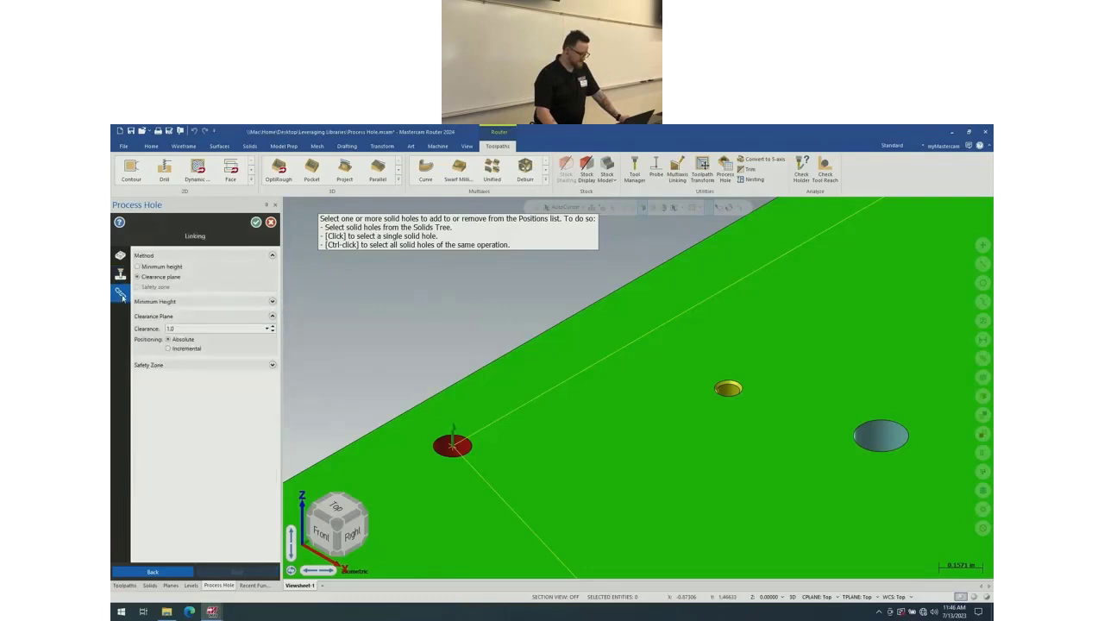
pyautogui.click(160, 269)
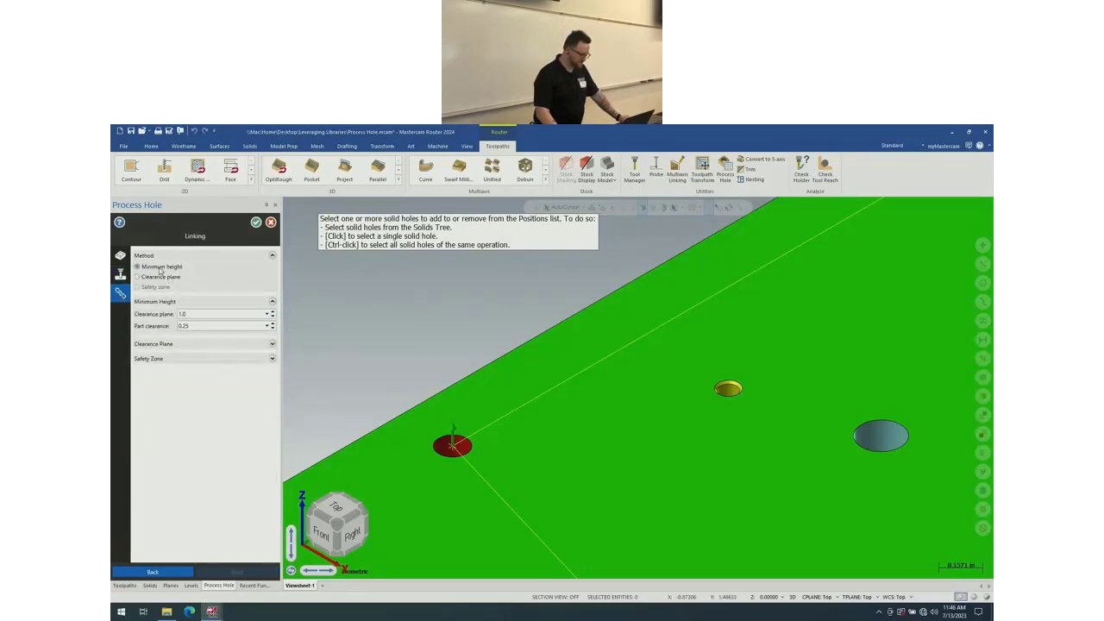
pyautogui.doubleClick(183, 325)
pyautogui.write('.1')
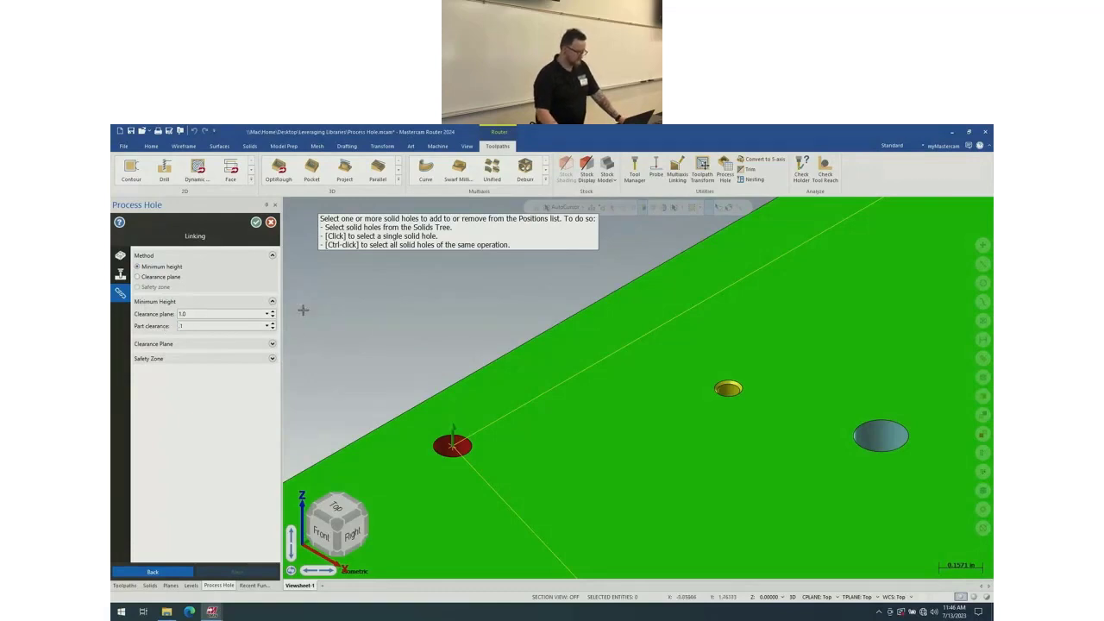
pyautogui.click(255, 223)
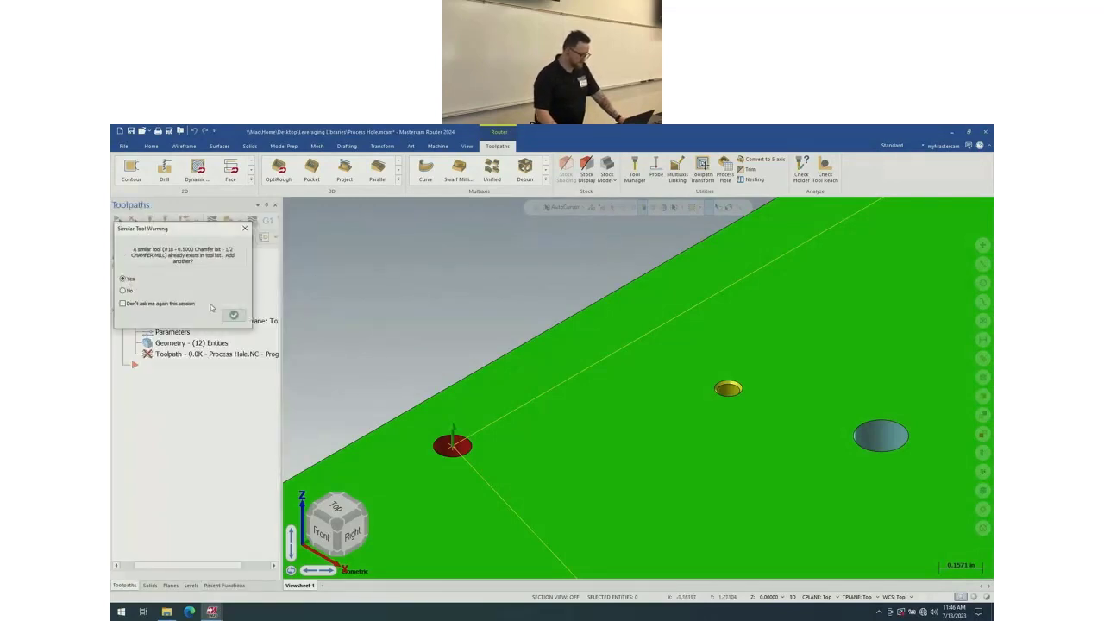
# - Decline adding another similar 1/2 chamfer mill and suppress the similar-tool warning for this session
pyautogui.click(122, 304)
pyautogui.click(122, 290)
pyautogui.click(234, 315)
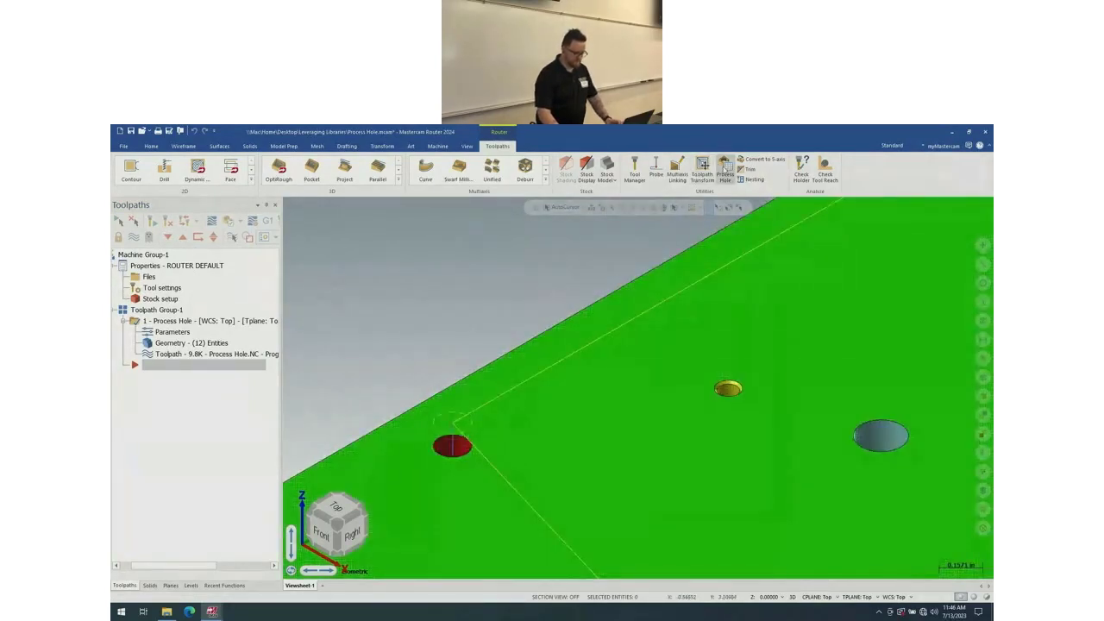
# - Create a Process Hole toolpath on all yellow M2.5x0.45 holes of the same operation with the "2.5x0.45 cut tap thru" process
pyautogui.click(726, 170)
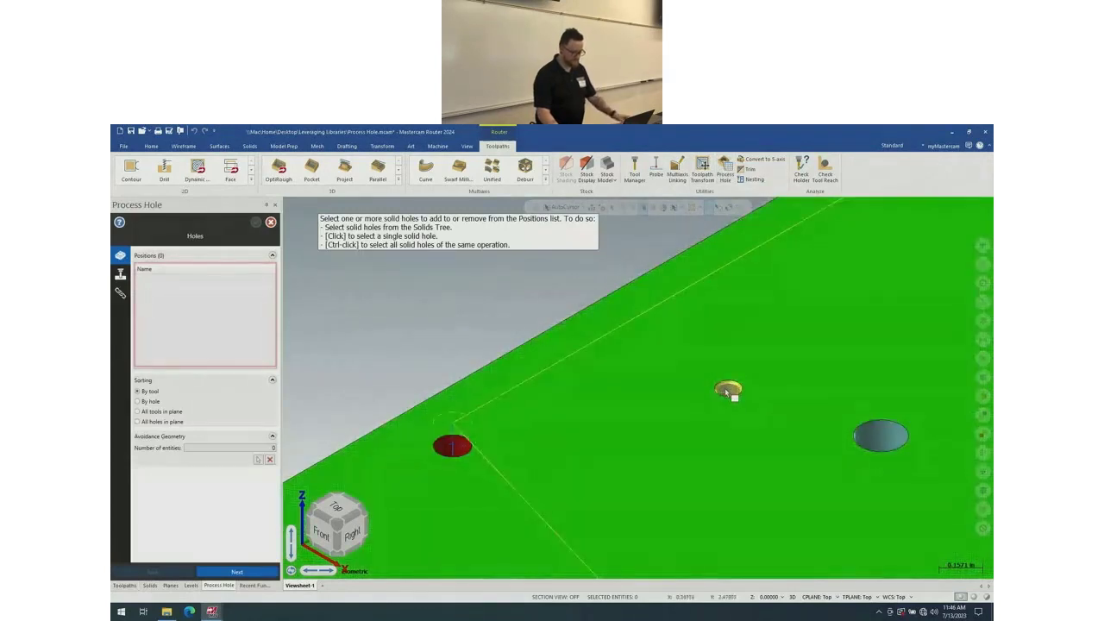
pyautogui.keyDown('ctrl'); pyautogui.click(729, 390); pyautogui.keyUp('ctrl')
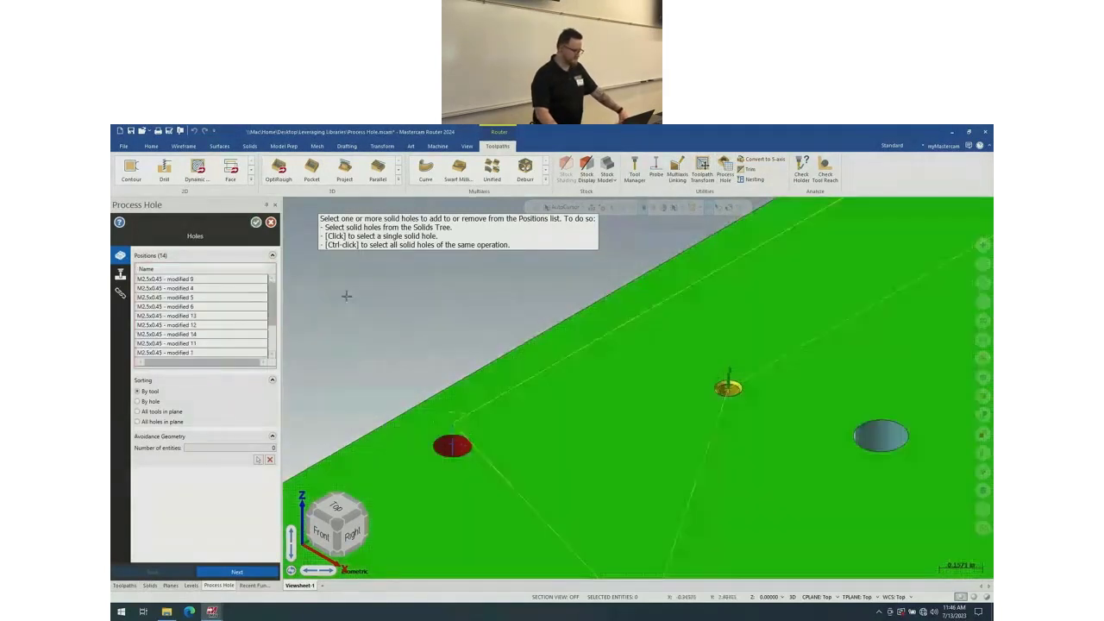
pyautogui.click(120, 274)
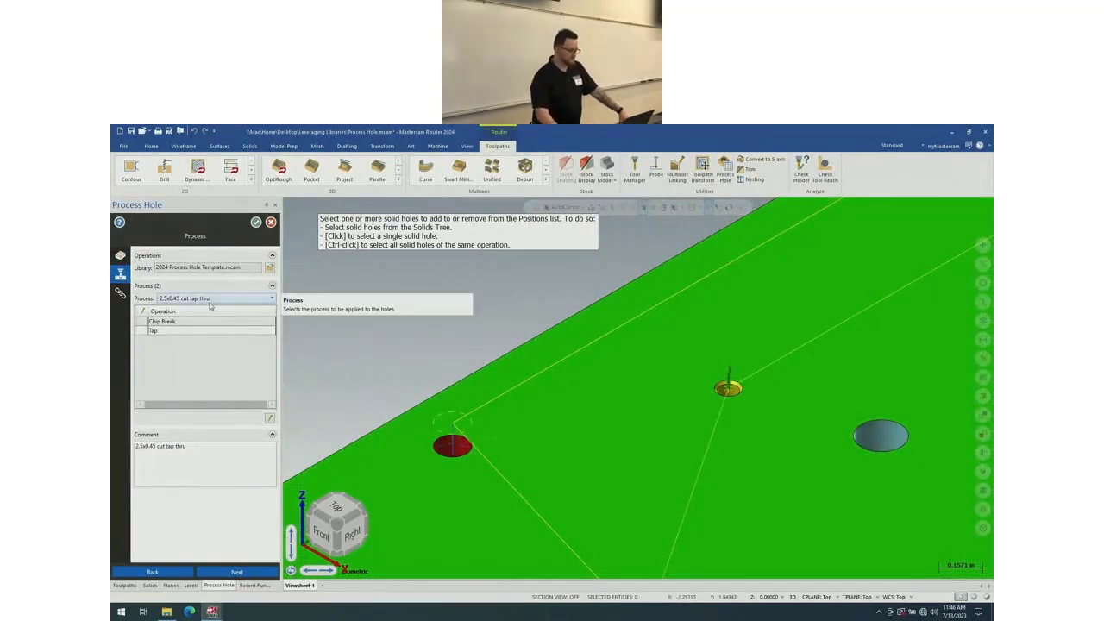
pyautogui.click(256, 222)
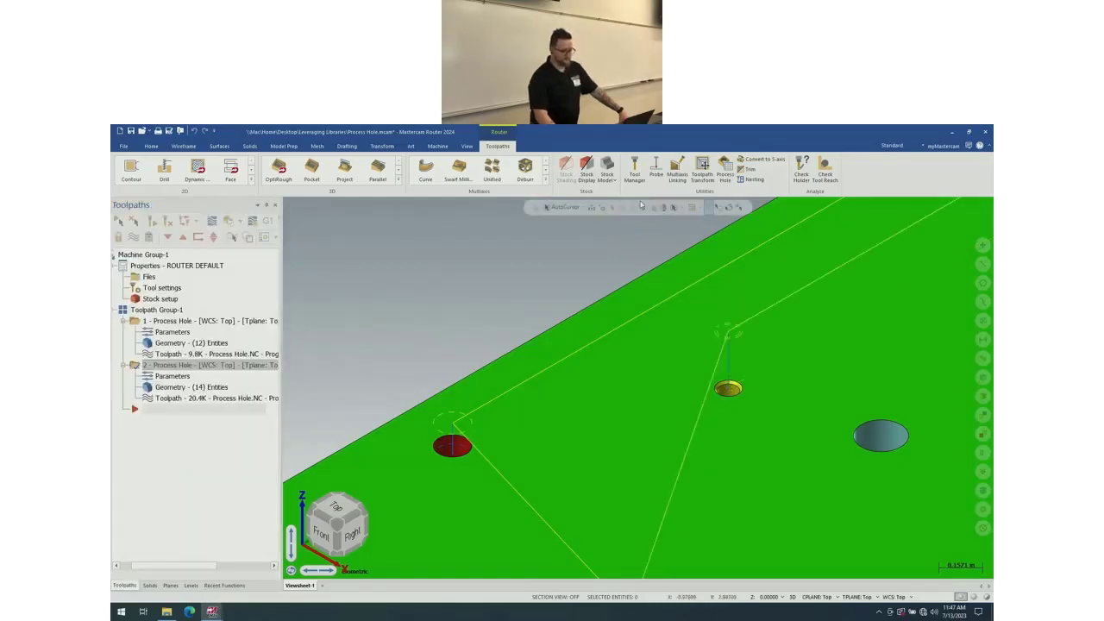
# - Create a Process Hole toolpath on all blue 5.00 mm simple holes of the same operation with the "M5 reamed hole" process
pyautogui.click(724, 171)
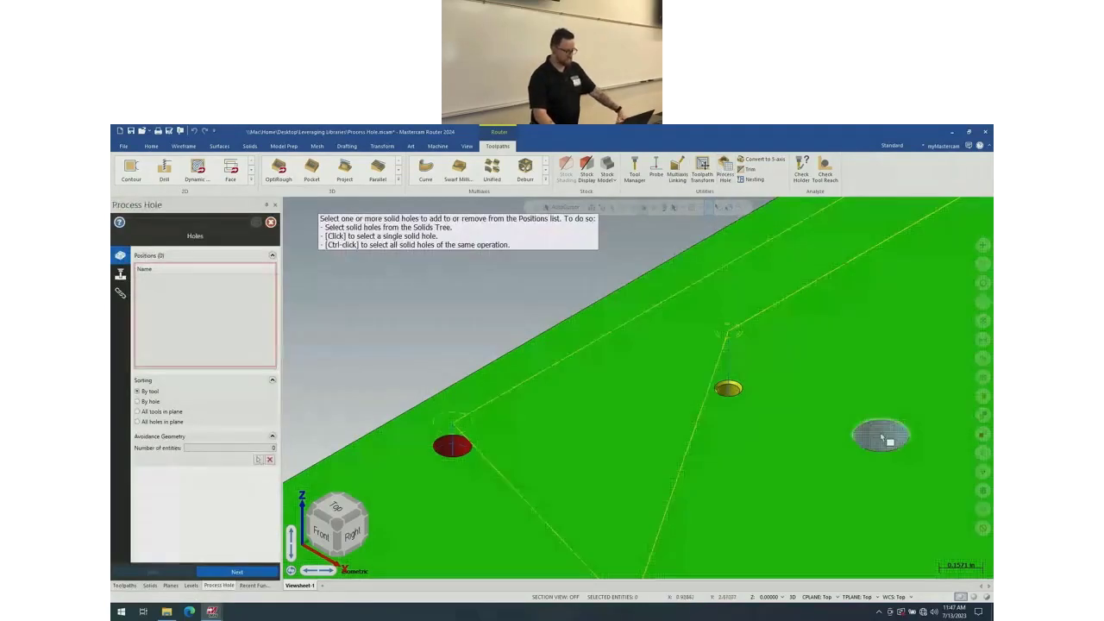
pyautogui.keyDown('ctrl'); pyautogui.click(884, 440); pyautogui.keyUp('ctrl')
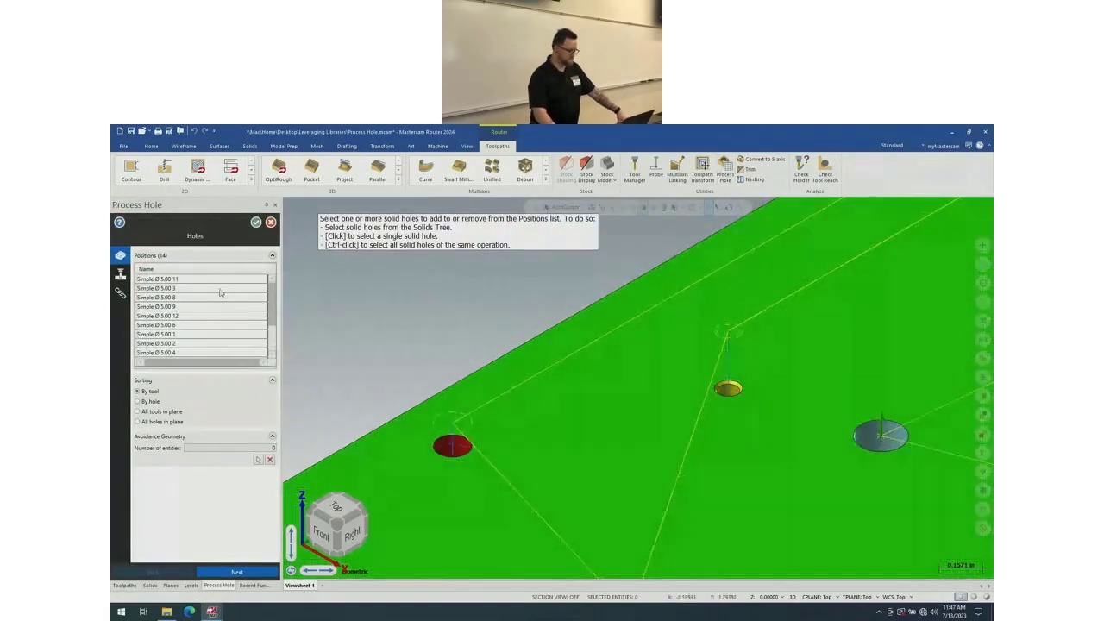
pyautogui.click(120, 274)
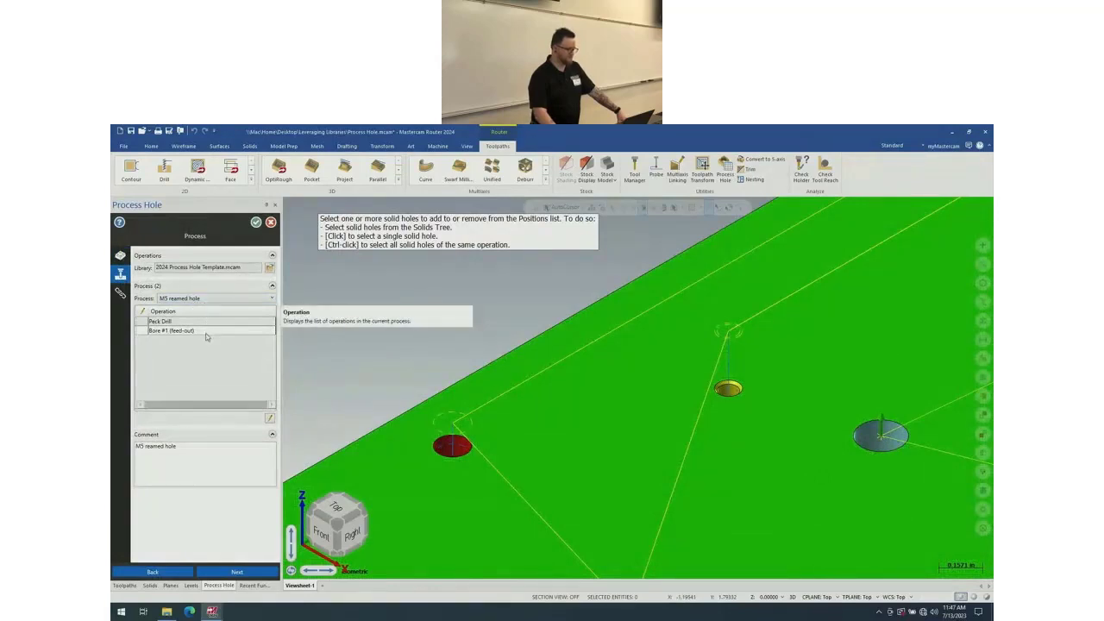
pyautogui.click(255, 222)
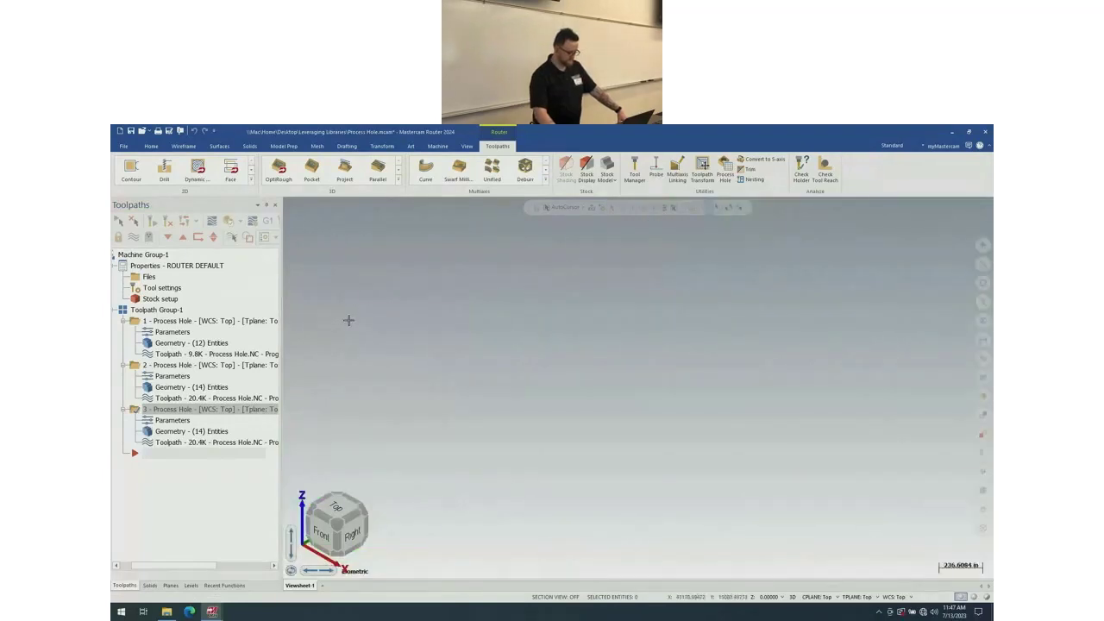
# - Fit the whole plate in view and select Toolpath Group-1
pyautogui.rightClick(349, 320)
pyautogui.click(383, 369)
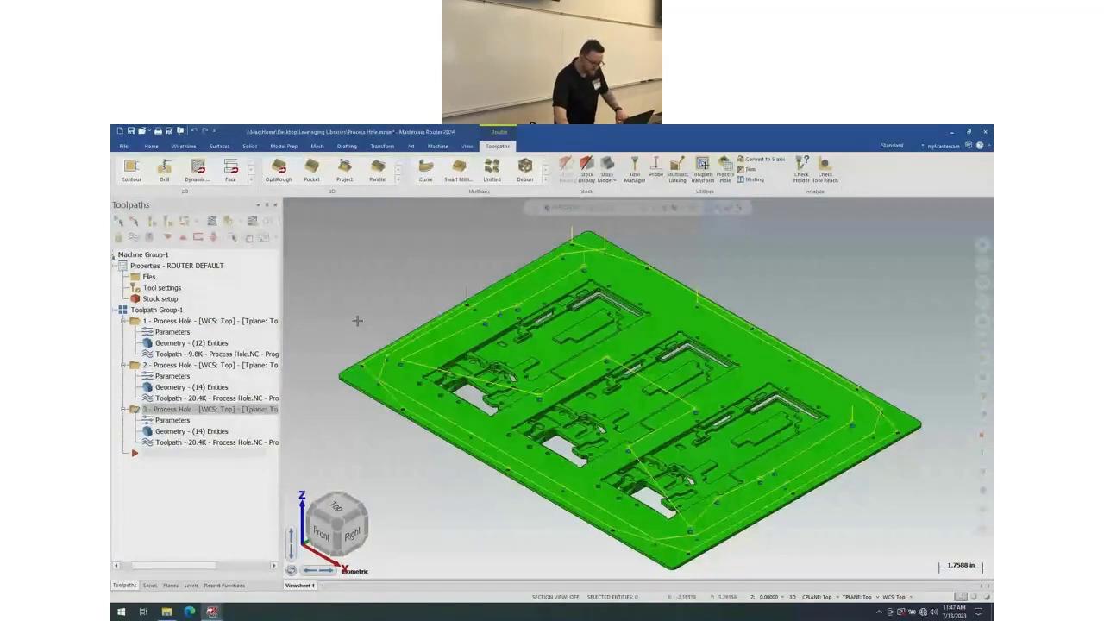
pyautogui.click(161, 310)
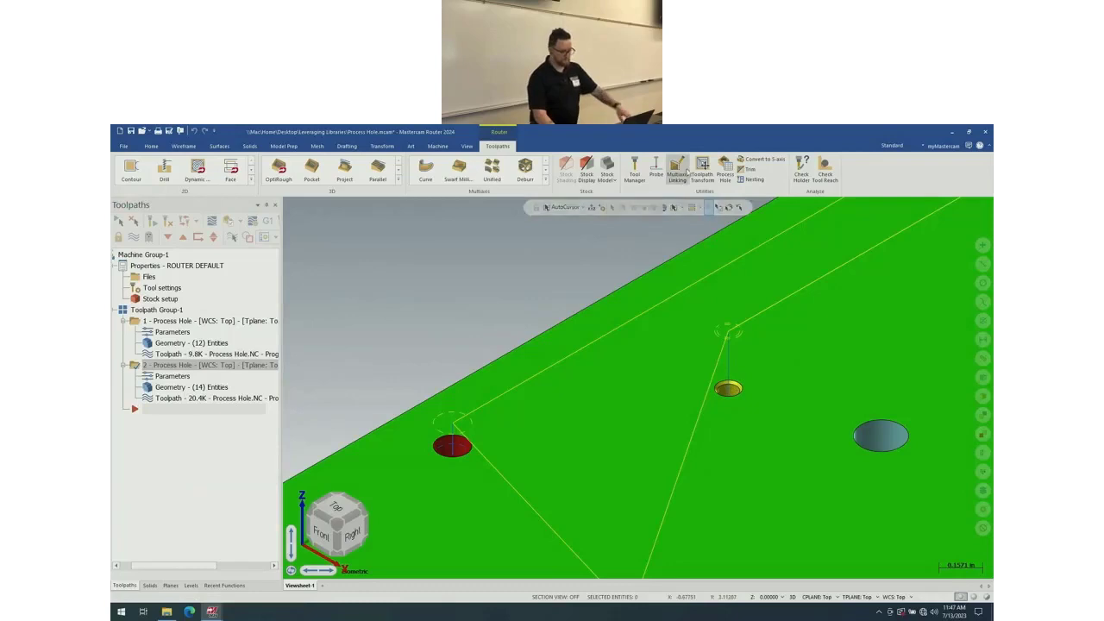
# - Apply the "M5 reamed hole" process to all blue 5.00 mm simple holes of the same operation in a new Process Hole toolpath
pyautogui.click(724, 169)
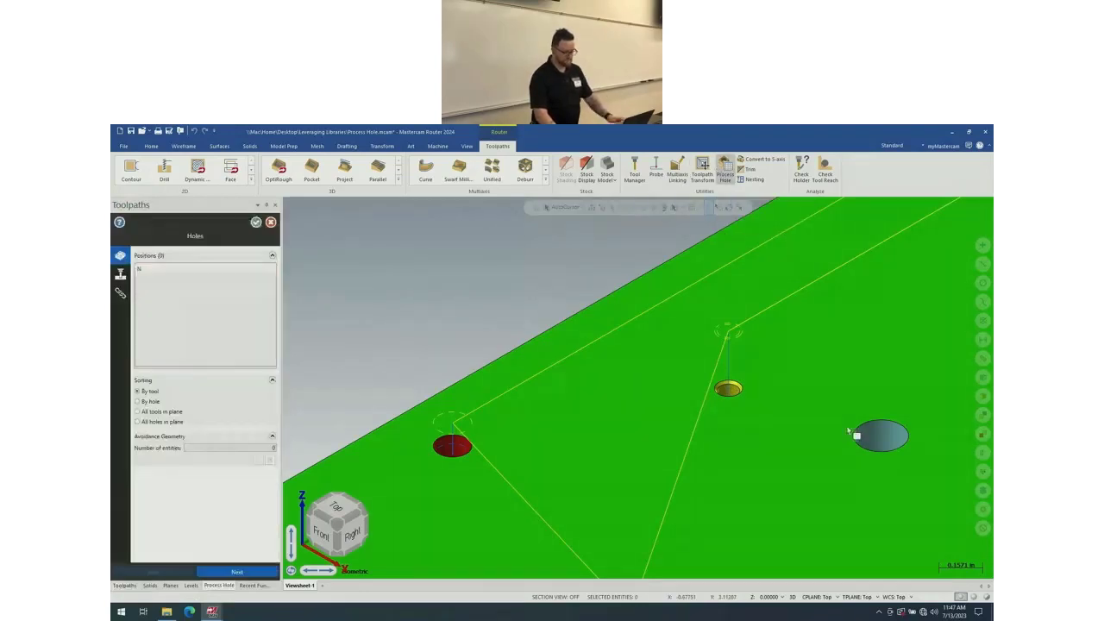
pyautogui.keyDown('ctrl'); pyautogui.click(881, 440); pyautogui.keyUp('ctrl')
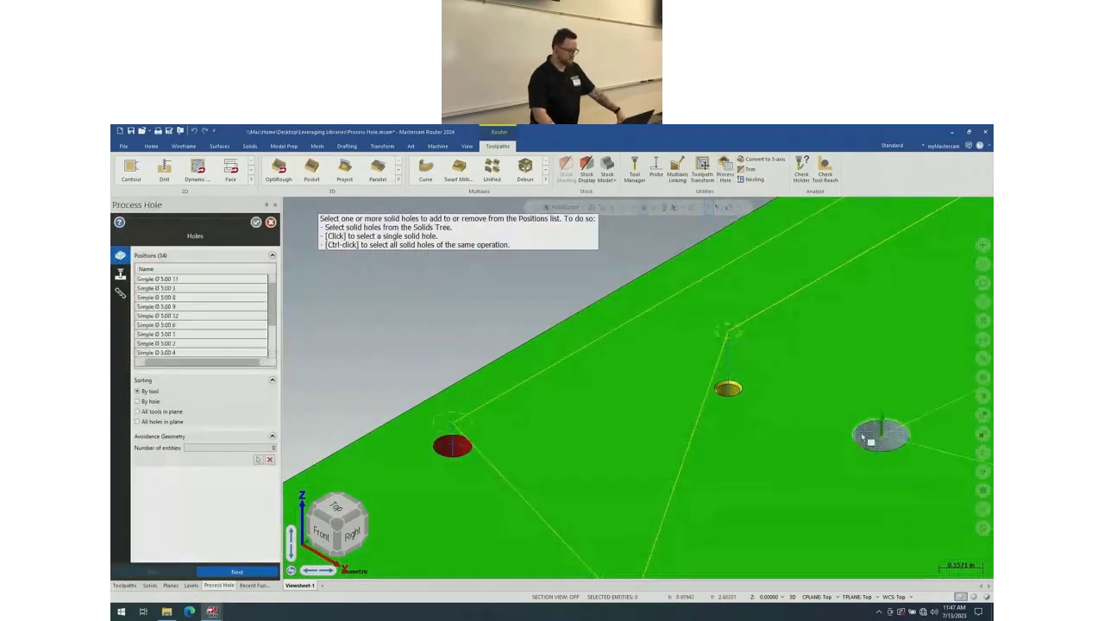
pyautogui.click(121, 274)
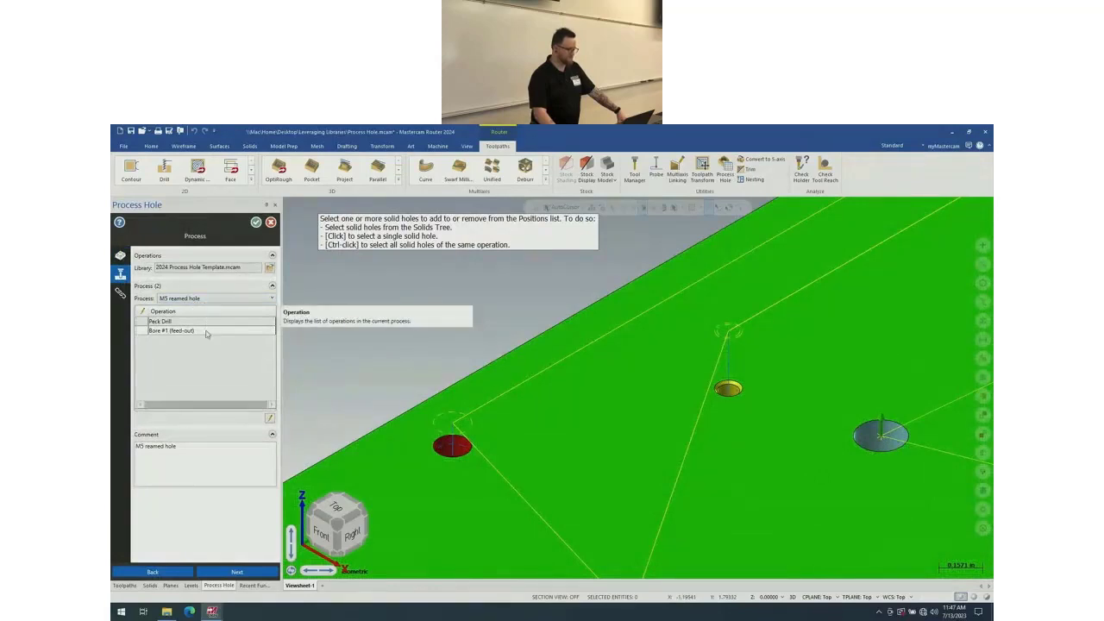
pyautogui.click(255, 222)
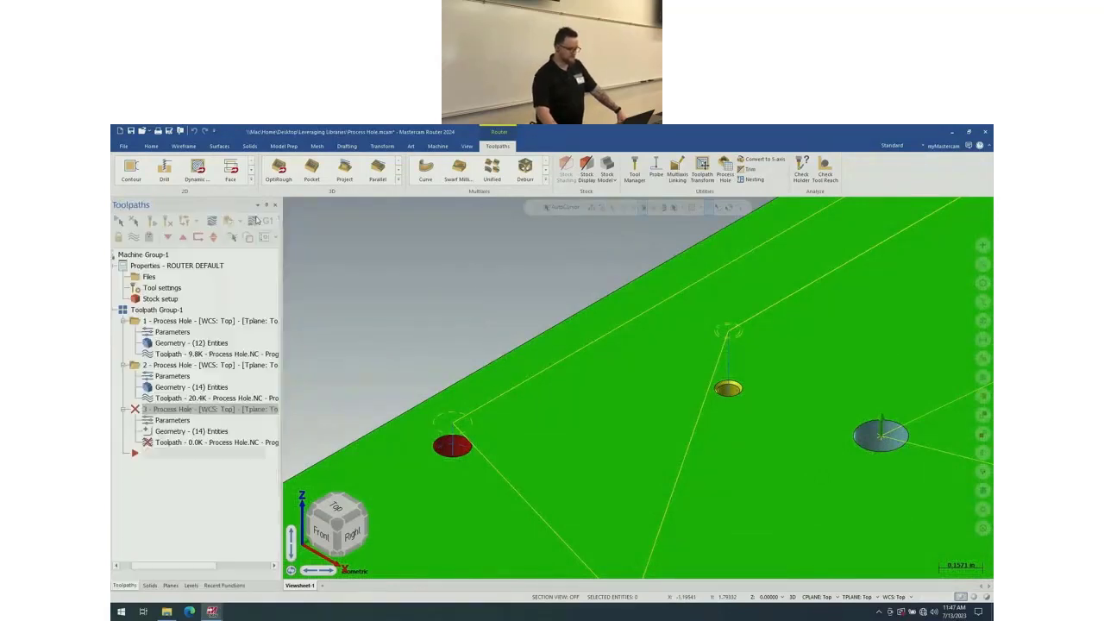
# - Show the complete plate with its hole toolpaths and select all operations in Toolpath Group-1
pyautogui.scroll(-10, 350, 333)
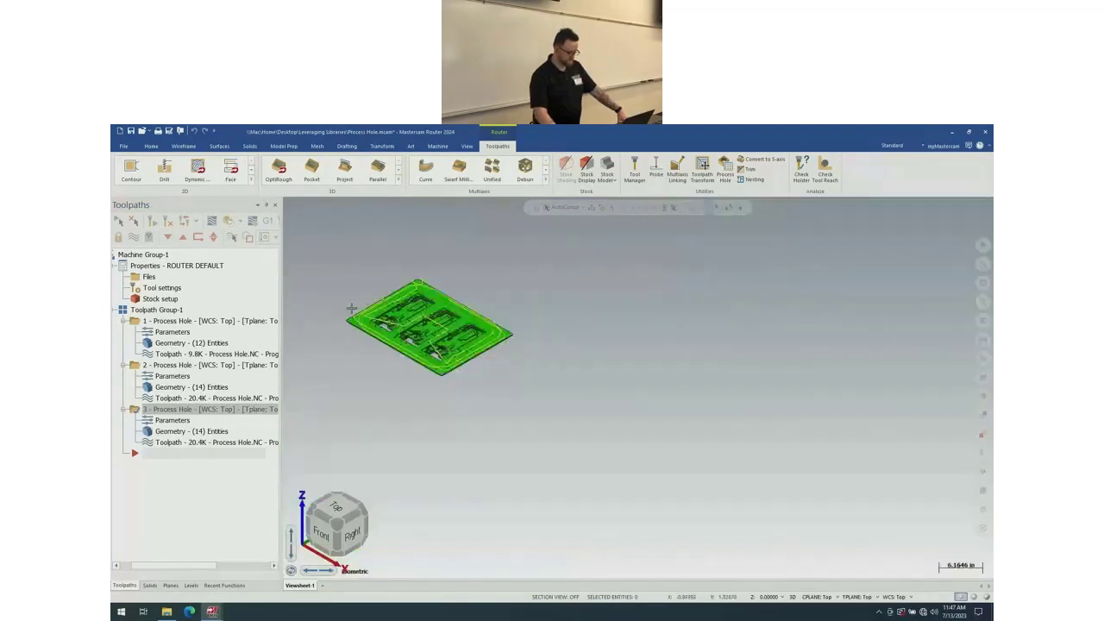
pyautogui.rightClick(337, 324)
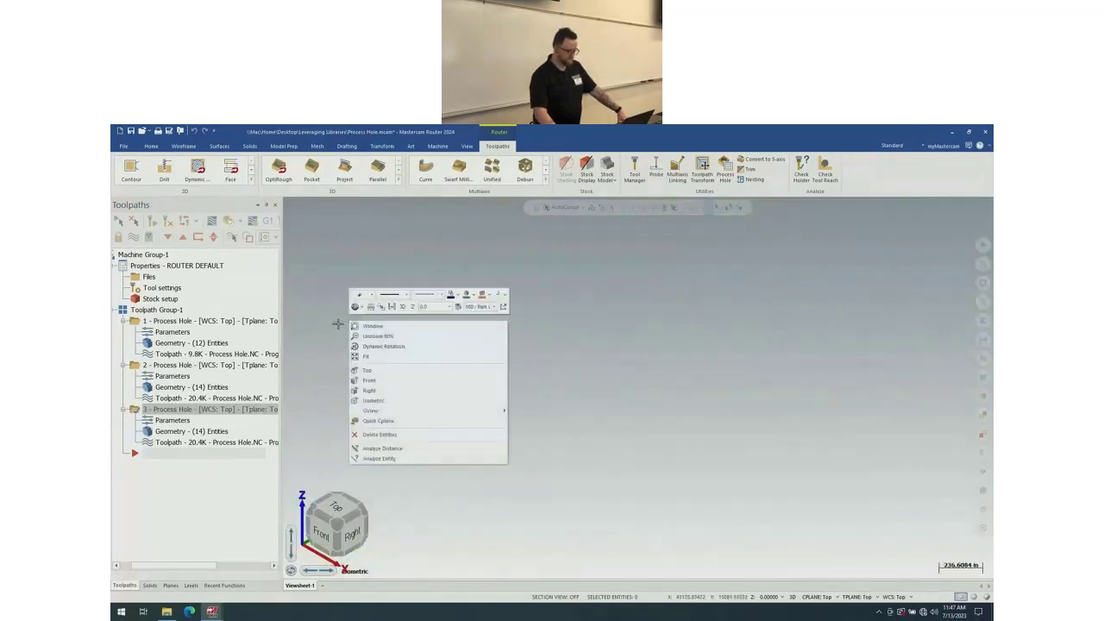
pyautogui.click(380, 357)
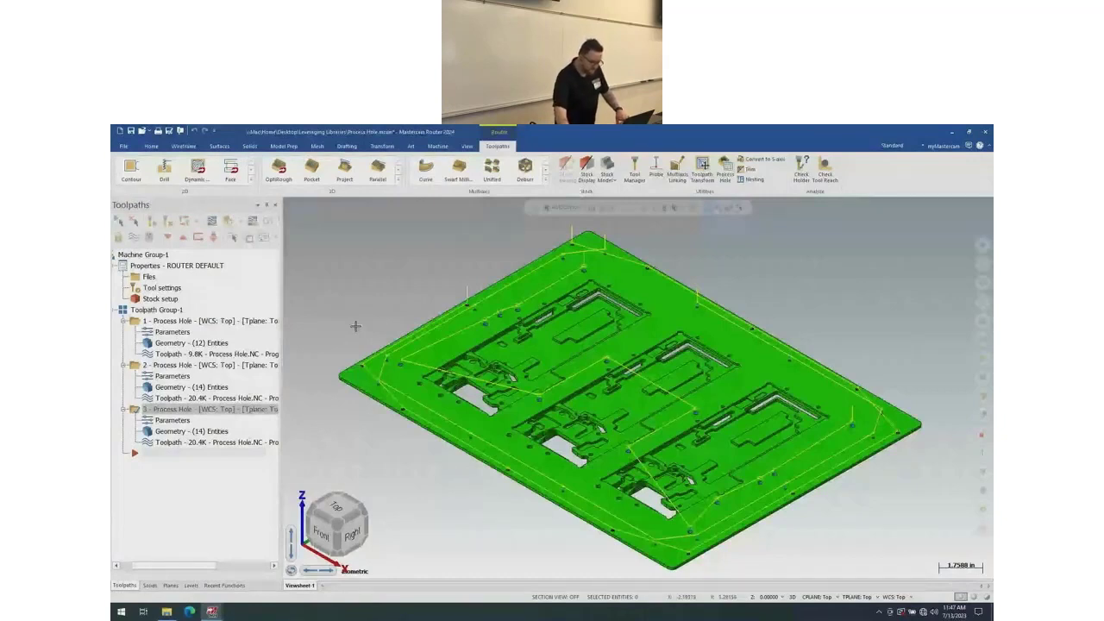
pyautogui.click(162, 311)
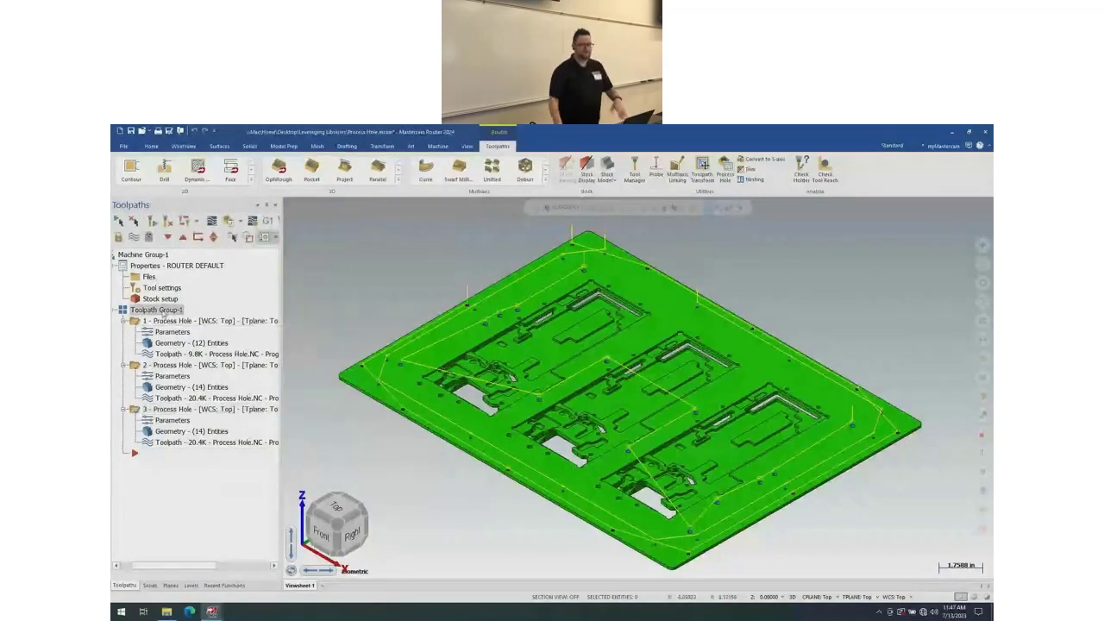
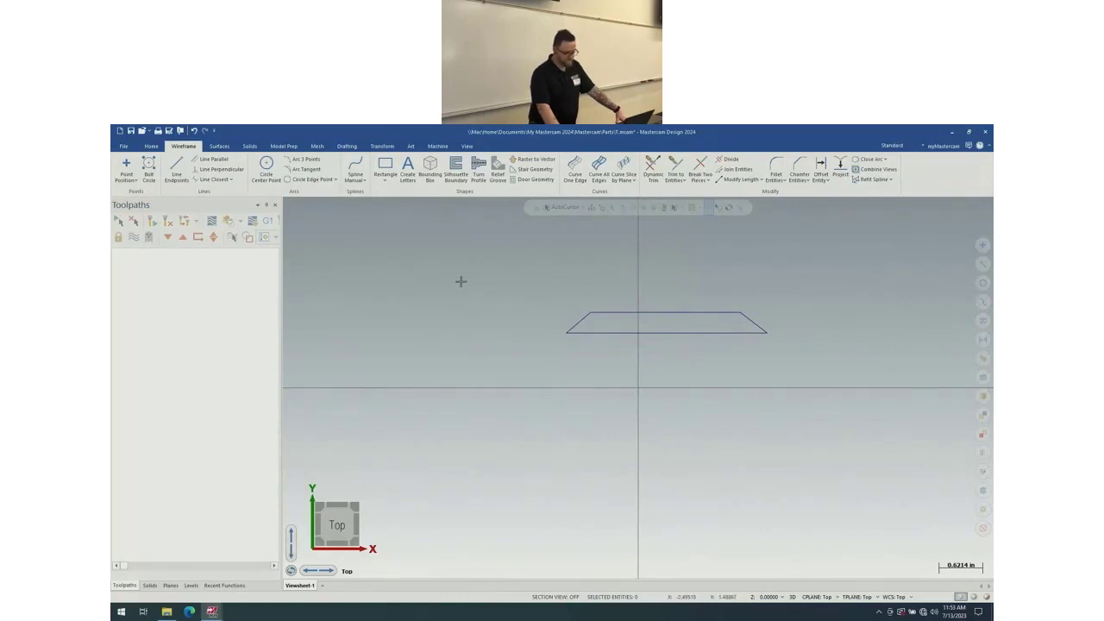
# - Draw a horizontal line leftward from the trapezoid's upper-left corner and a vertical line upward from near its far end
pyautogui.click(178, 171)
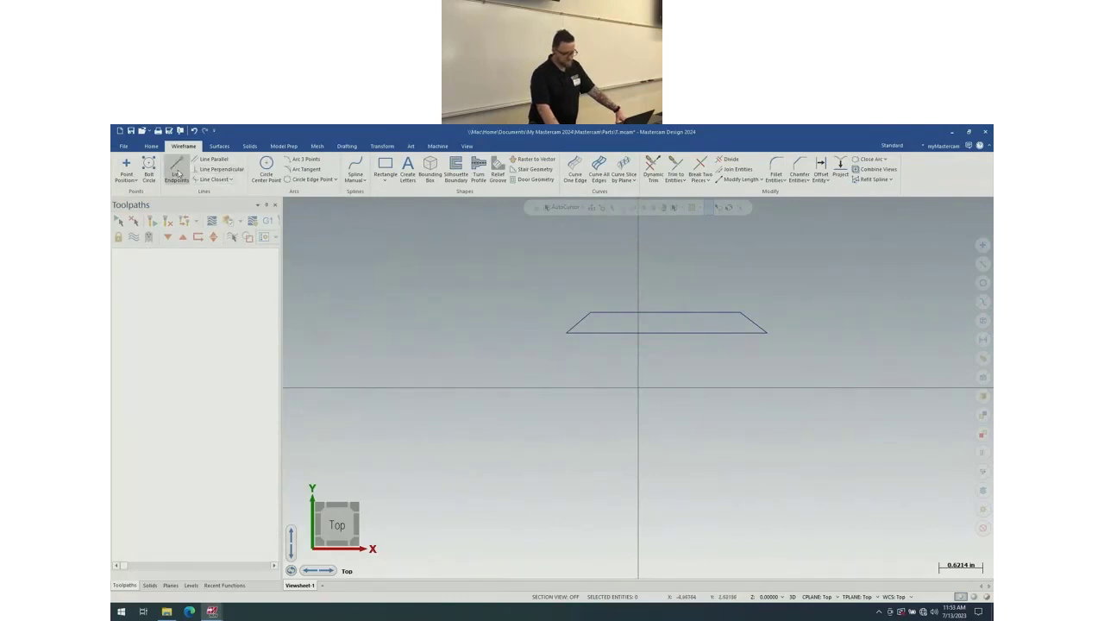
pyautogui.click(590, 312)
pyautogui.click(482, 313)
pyautogui.click(483, 313)
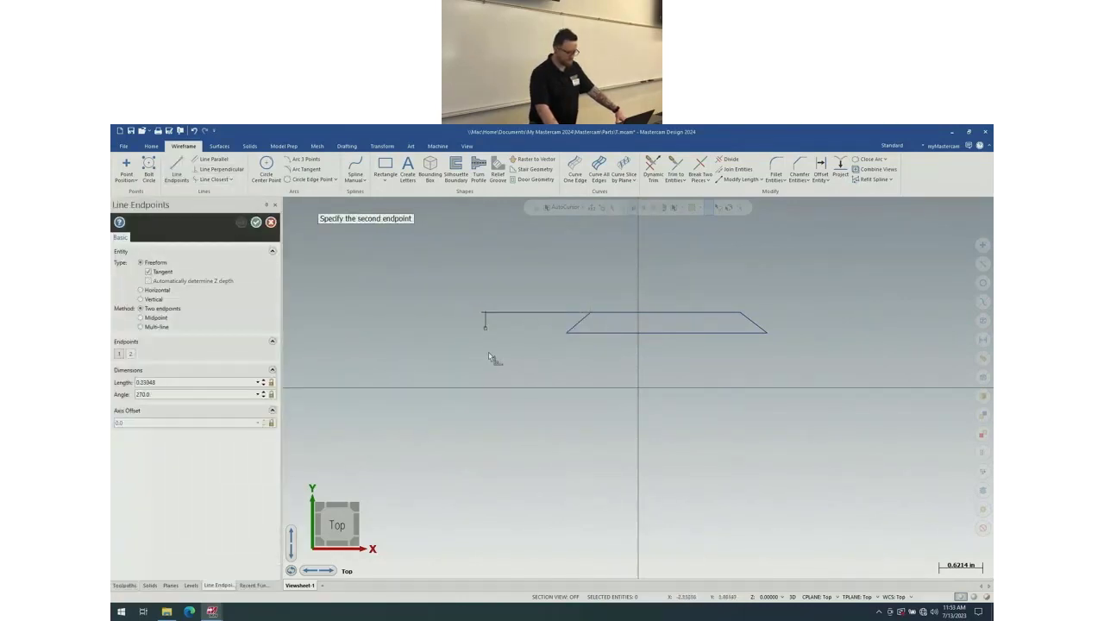
pyautogui.scroll(-15, 492, 391)
pyautogui.rightClick(491, 312)
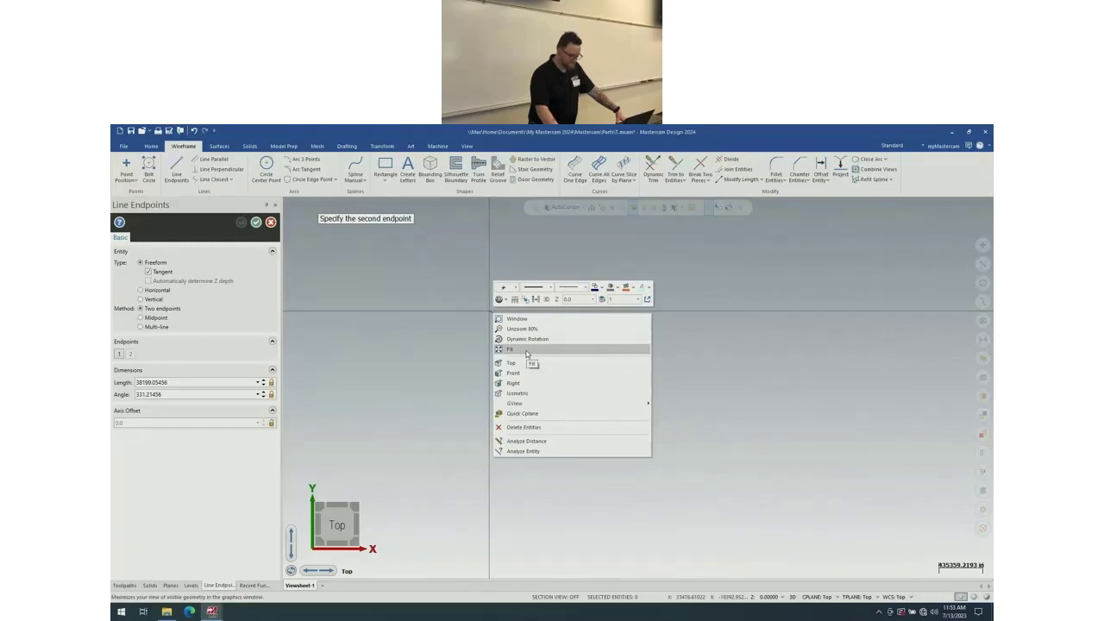
pyautogui.click(527, 352)
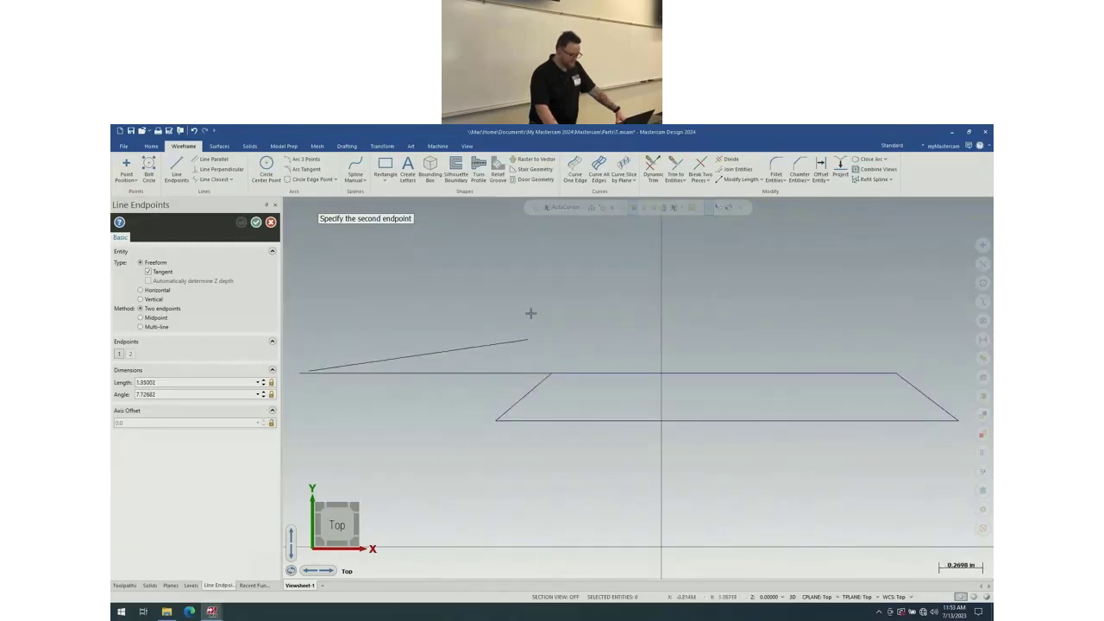
pyautogui.scroll(-1, 463, 345)
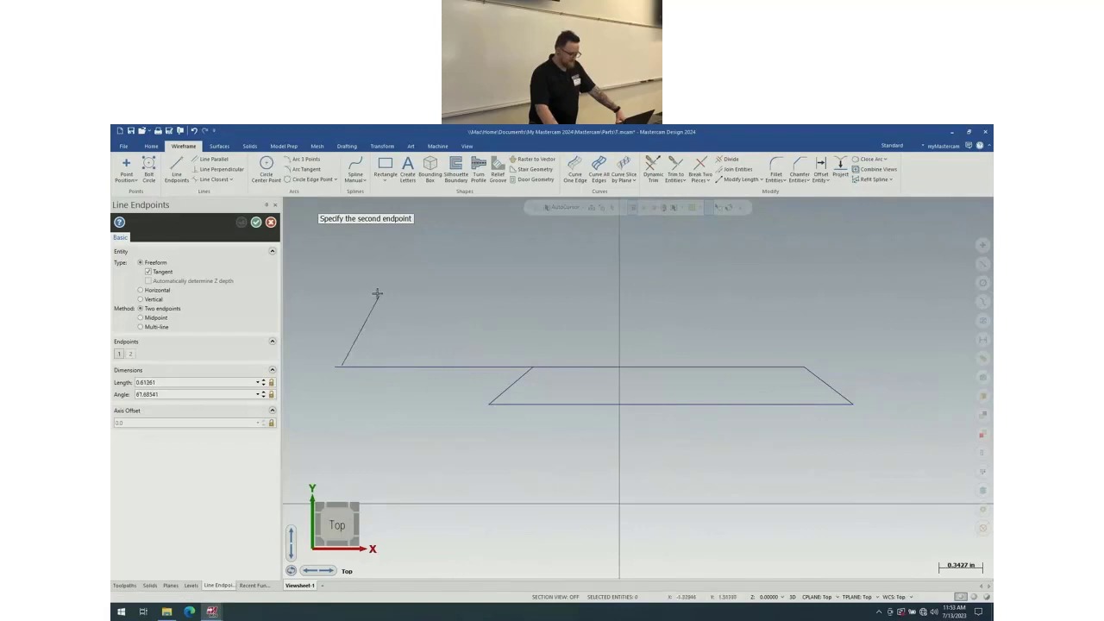
pyautogui.click(342, 252)
# - Draw the outline's long top line, its right vertical line, and a horizontal line from the trapezoid's upper-right corner past that vertical
pyautogui.click(342, 251)
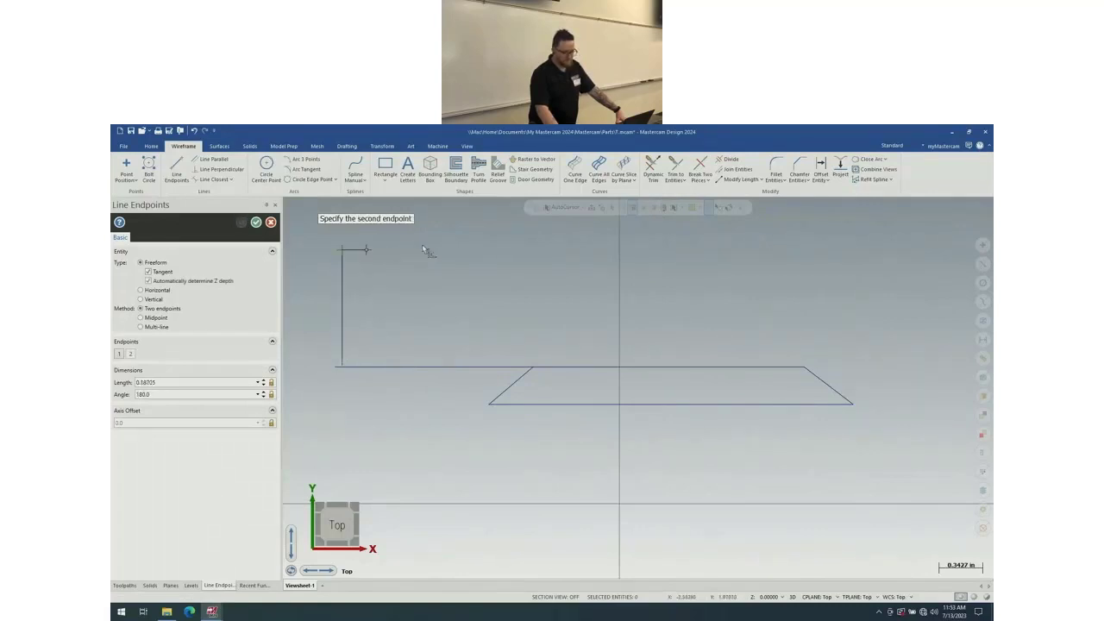
pyautogui.scroll(-2, 692, 310)
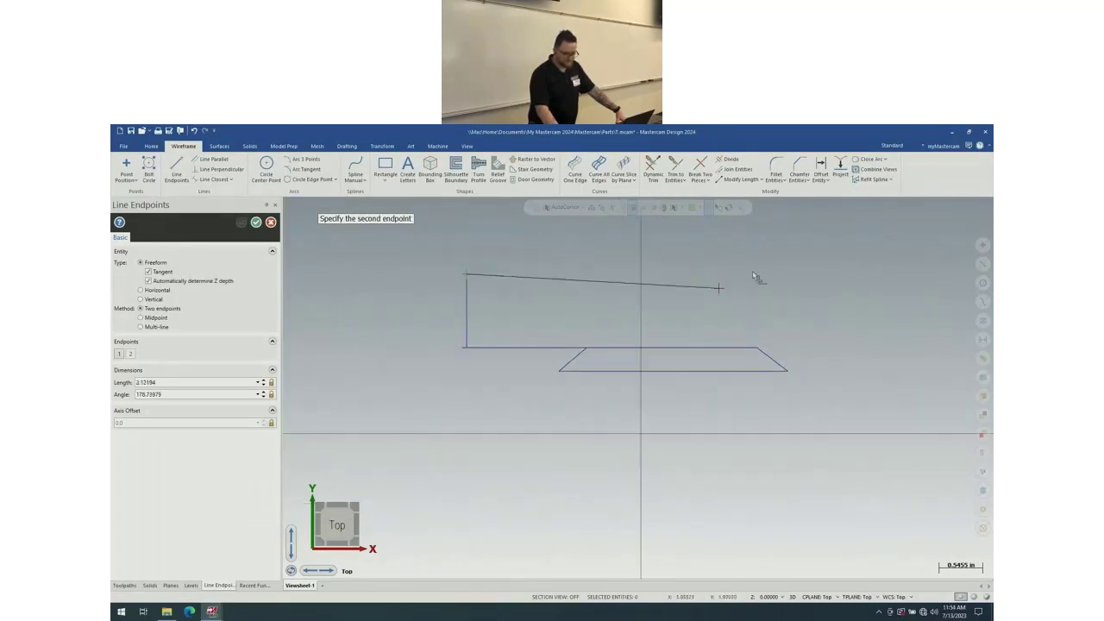
pyautogui.click(858, 275)
pyautogui.click(859, 275)
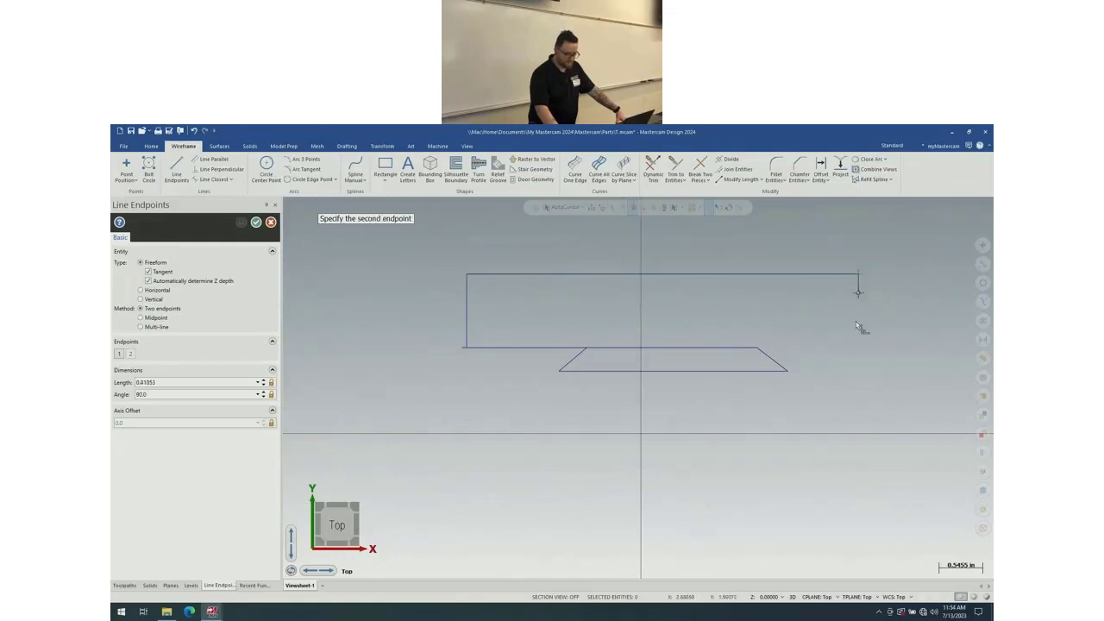
pyautogui.click(859, 358)
pyautogui.click(758, 347)
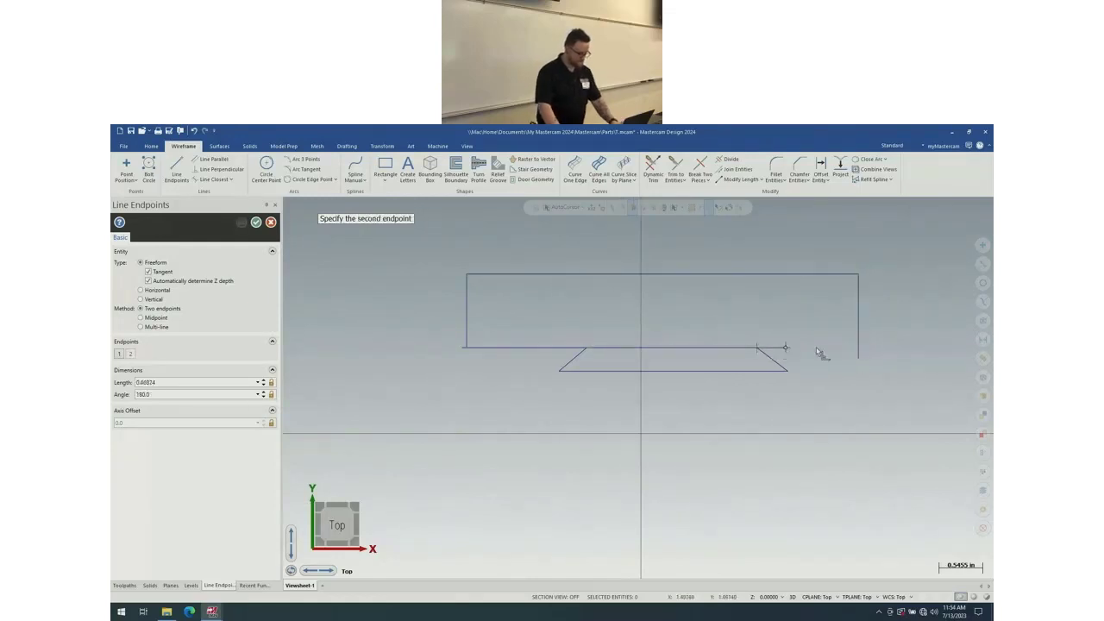
pyautogui.click(888, 349)
pyautogui.press('Escape')
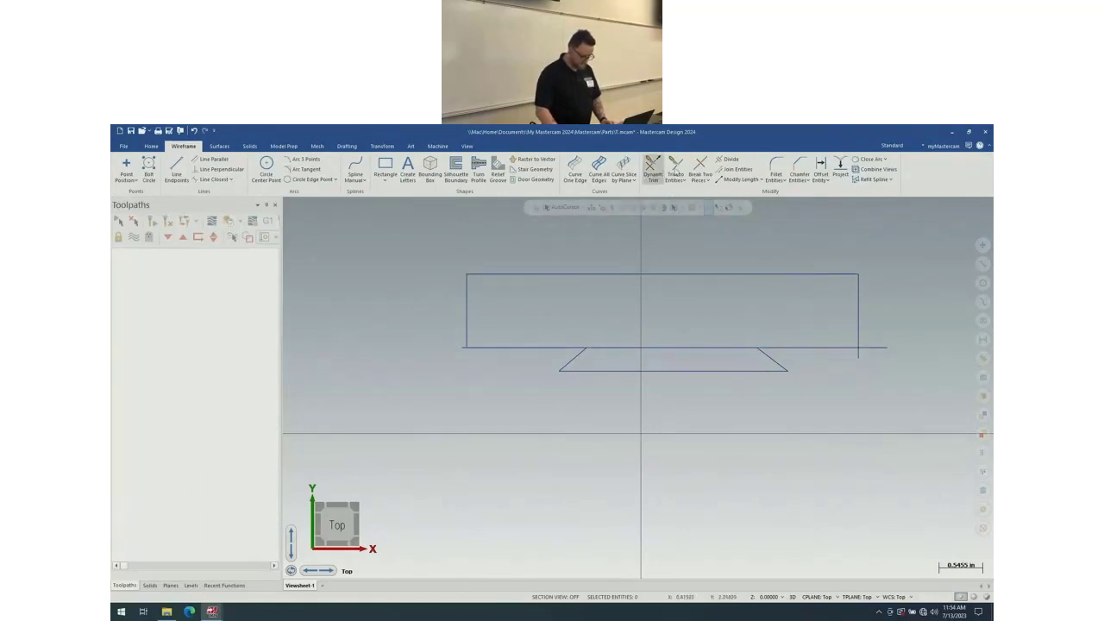
# - Trim the outline's left and right vertical lines and the lower horizontal lines to each other so both lower corners close
pyautogui.click(676, 165)
pyautogui.click(469, 327)
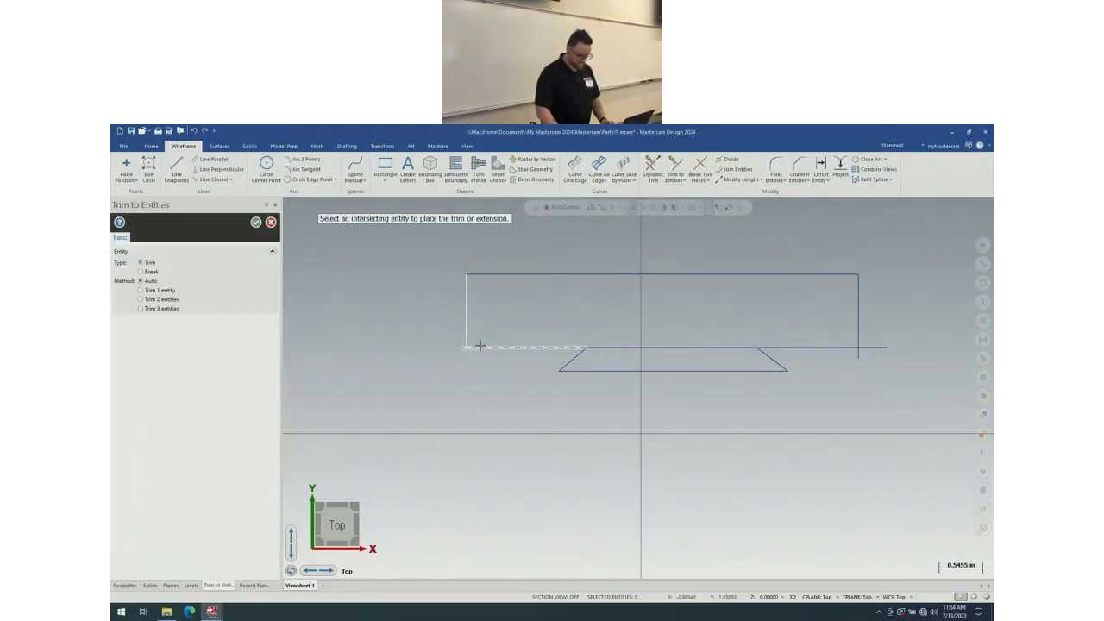
pyautogui.click(481, 346)
pyautogui.click(482, 348)
pyautogui.click(468, 332)
pyautogui.click(840, 347)
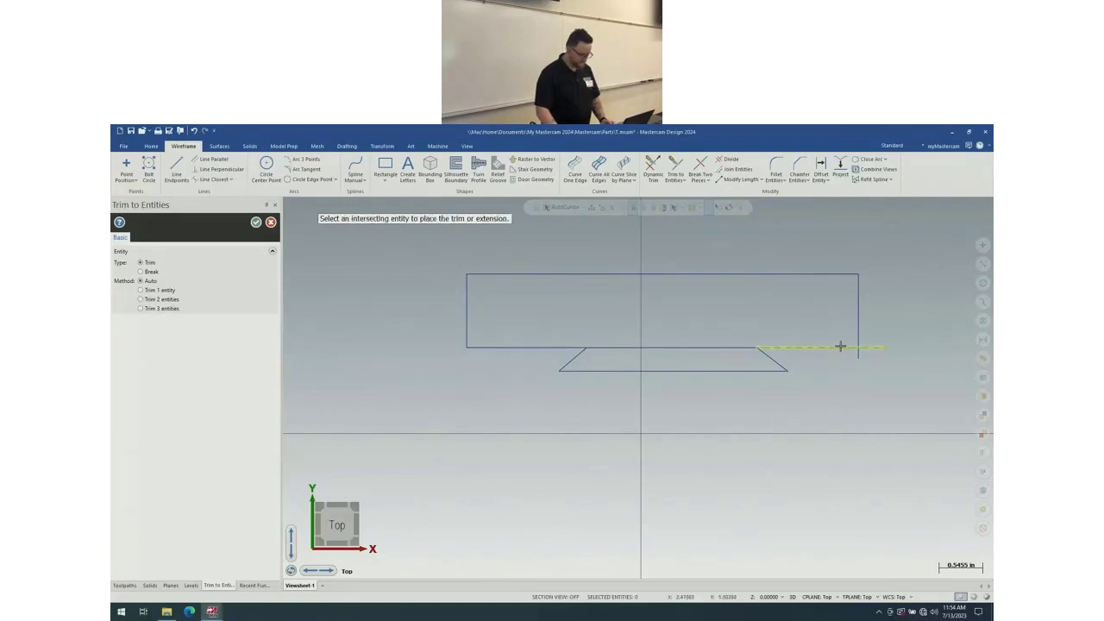
pyautogui.click(858, 332)
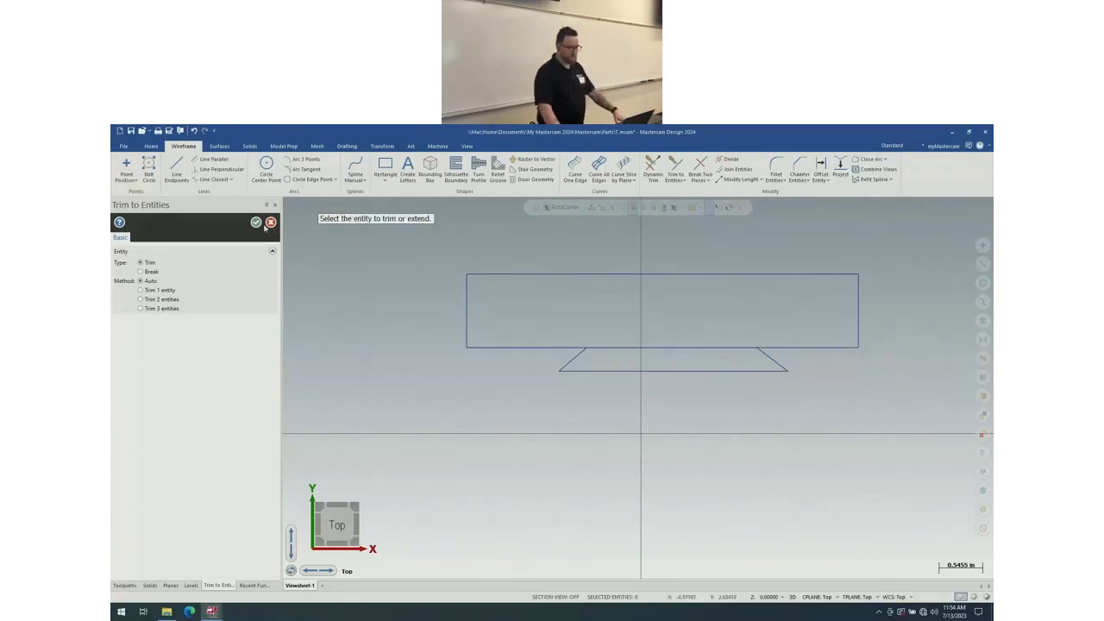
pyautogui.click(255, 222)
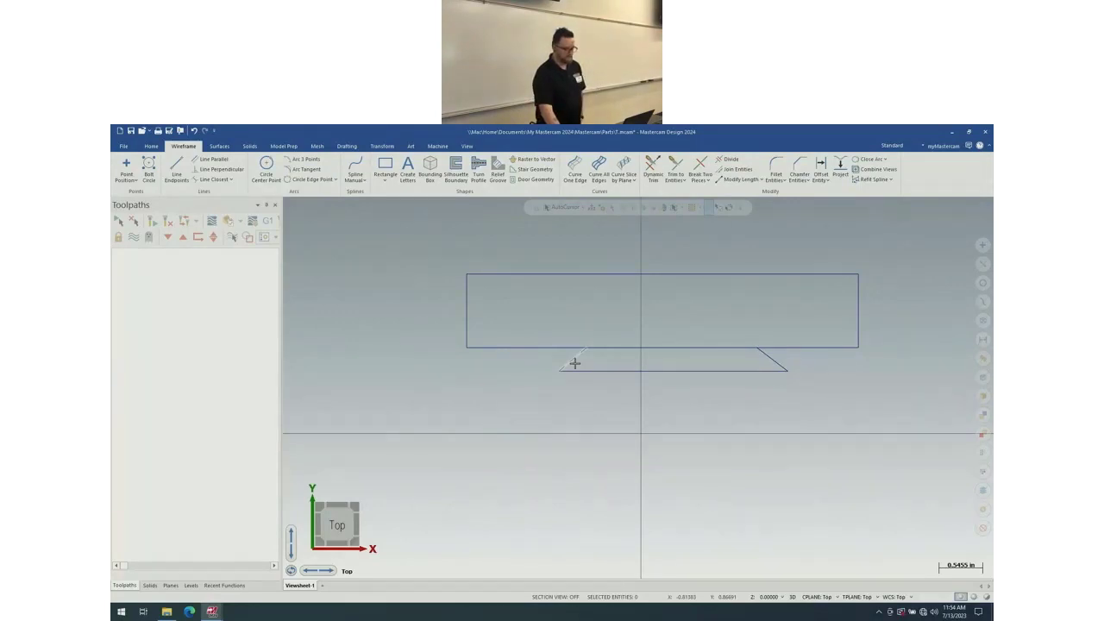
# - Move the trapezoid's left slanted line with Dynamic transform from its midpoint, placing it back at its original position
pyautogui.moveTo(538, 398); pyautogui.dragTo(603, 332)
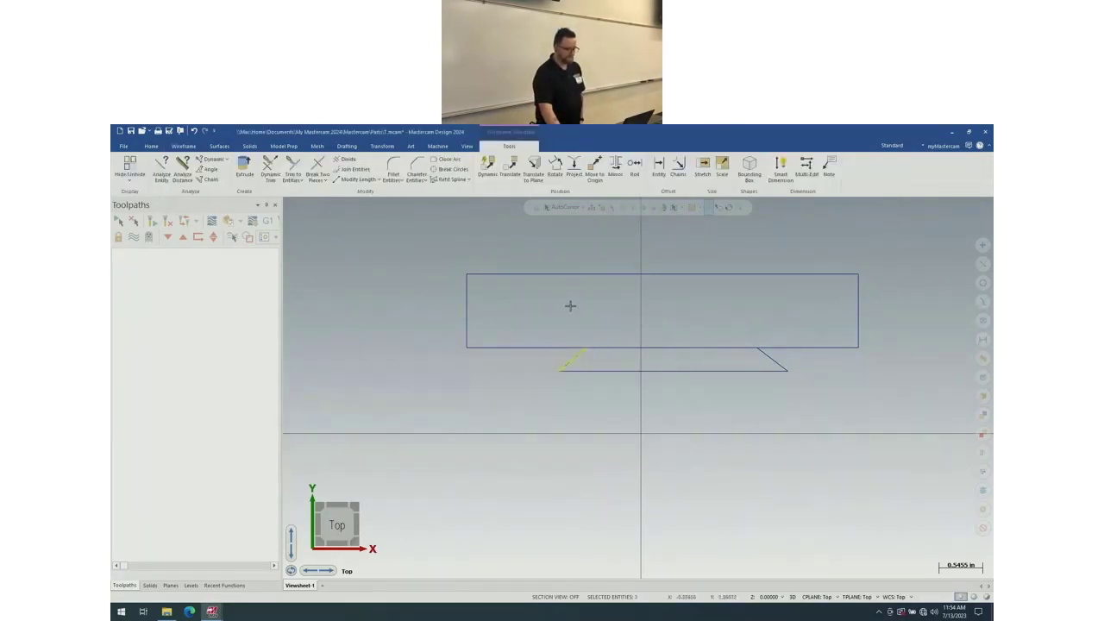
pyautogui.click(487, 165)
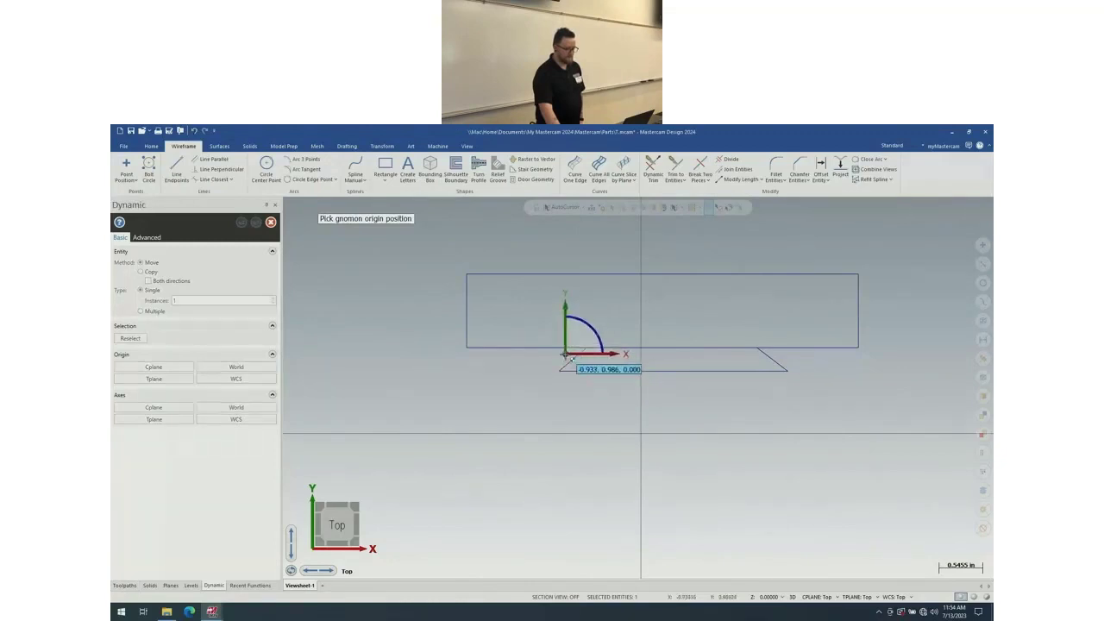
pyautogui.click(571, 359)
pyautogui.click(609, 359)
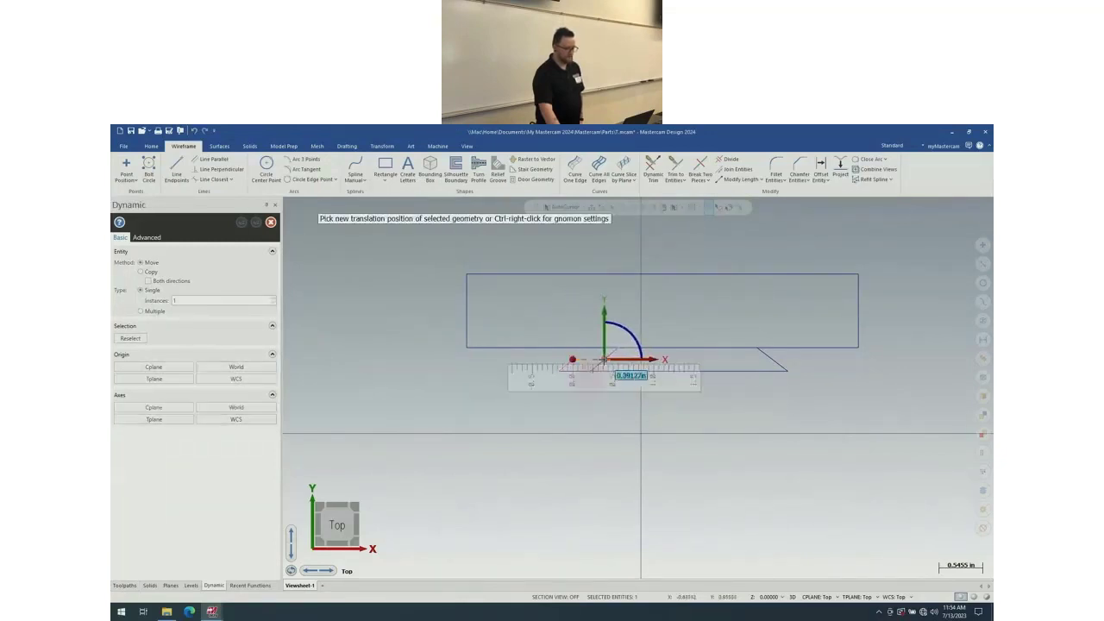
pyautogui.click(572, 366)
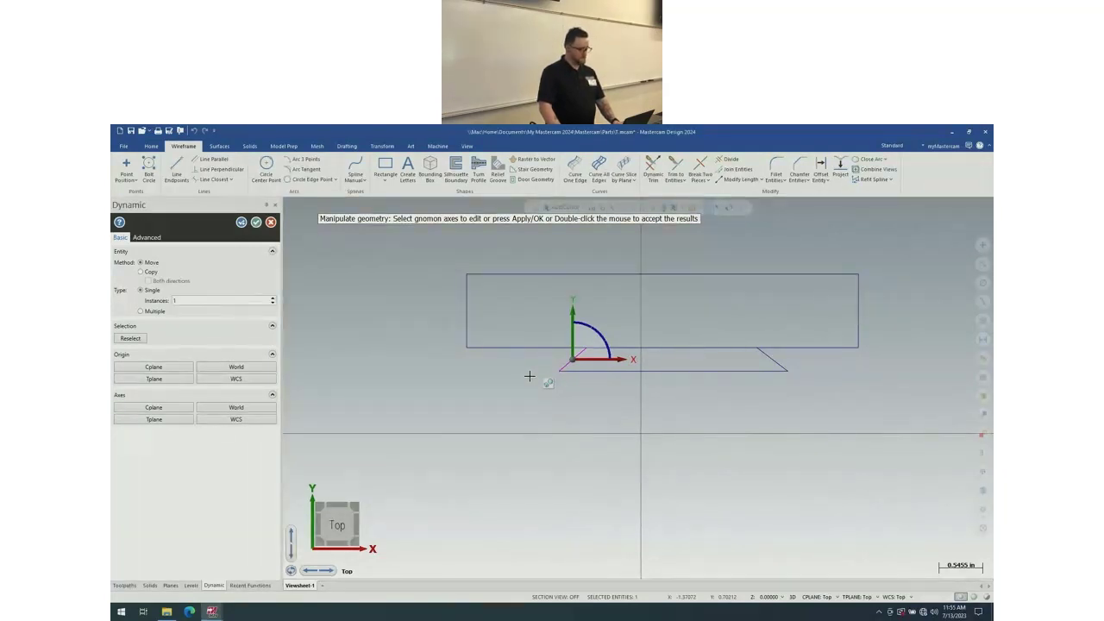
pyautogui.doubleClick(530, 376)
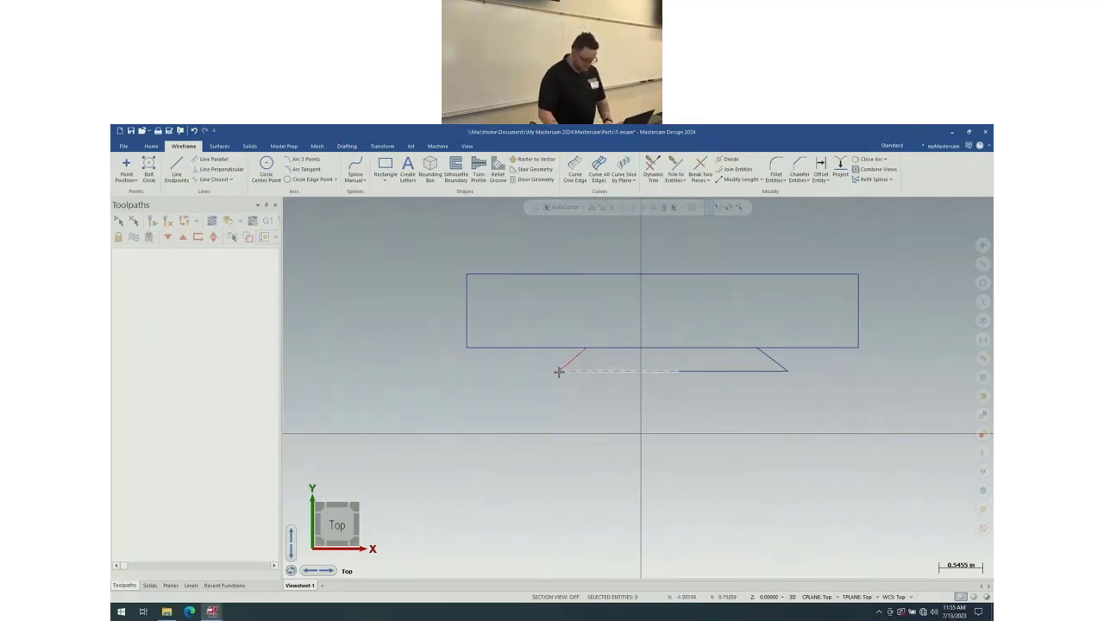
# - Remove the horizontal segment between the trapezoid's two upper corners with Divide set to Trim
pyautogui.press('d')
pyautogui.click(643, 347)
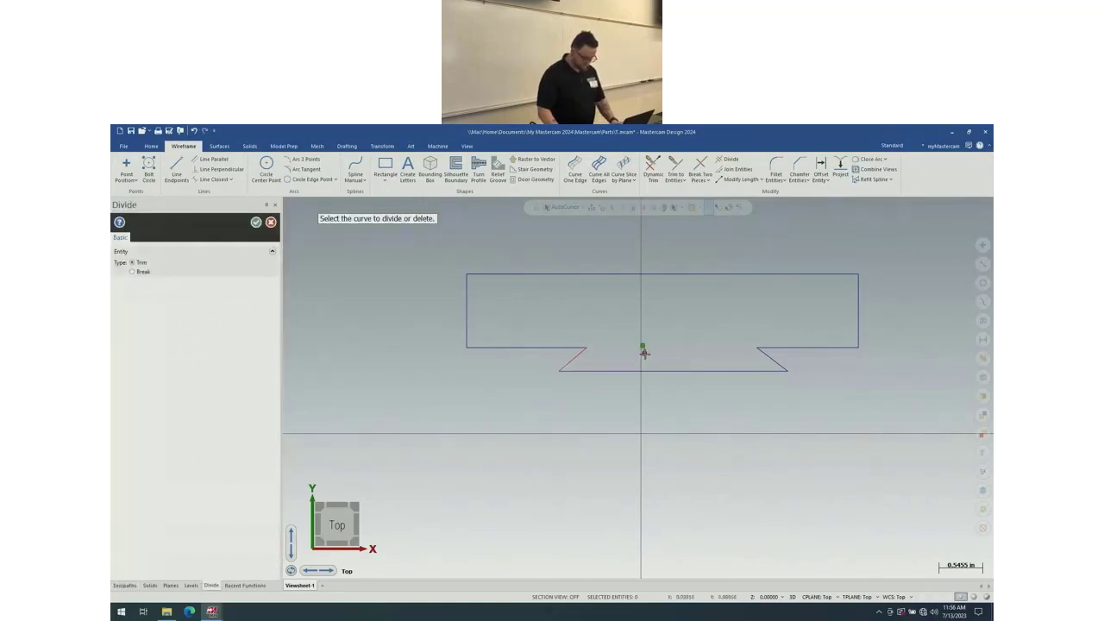
pyautogui.press('Escape')
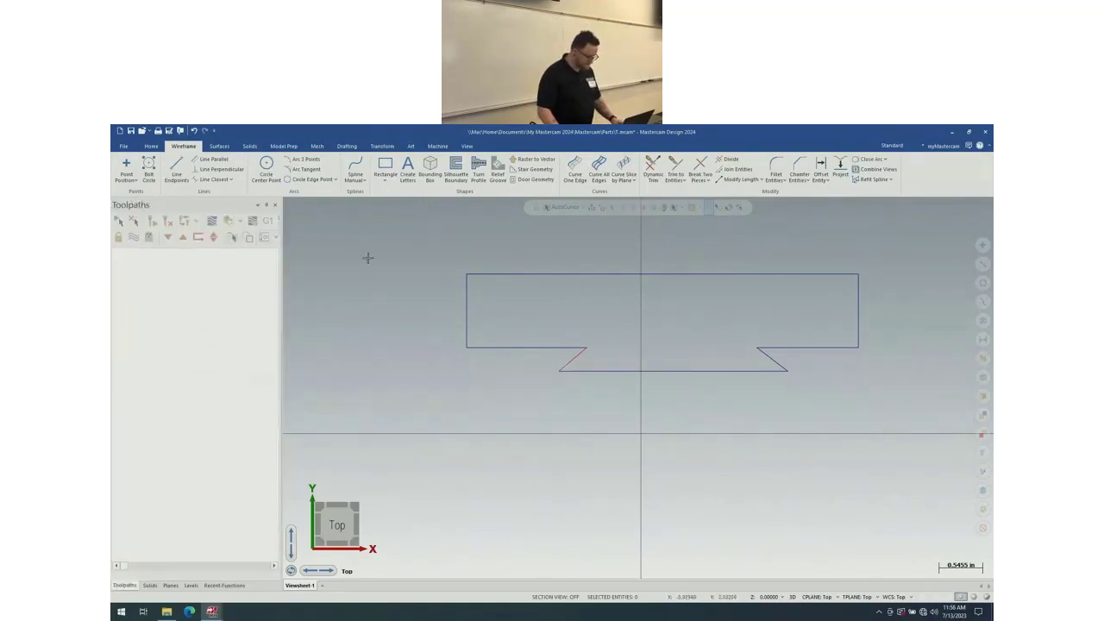
# - Extrude the closed profile chain as a new solid body with a distance of 1.0 in the reversed direction
pyautogui.click(250, 147)
pyautogui.click(198, 168)
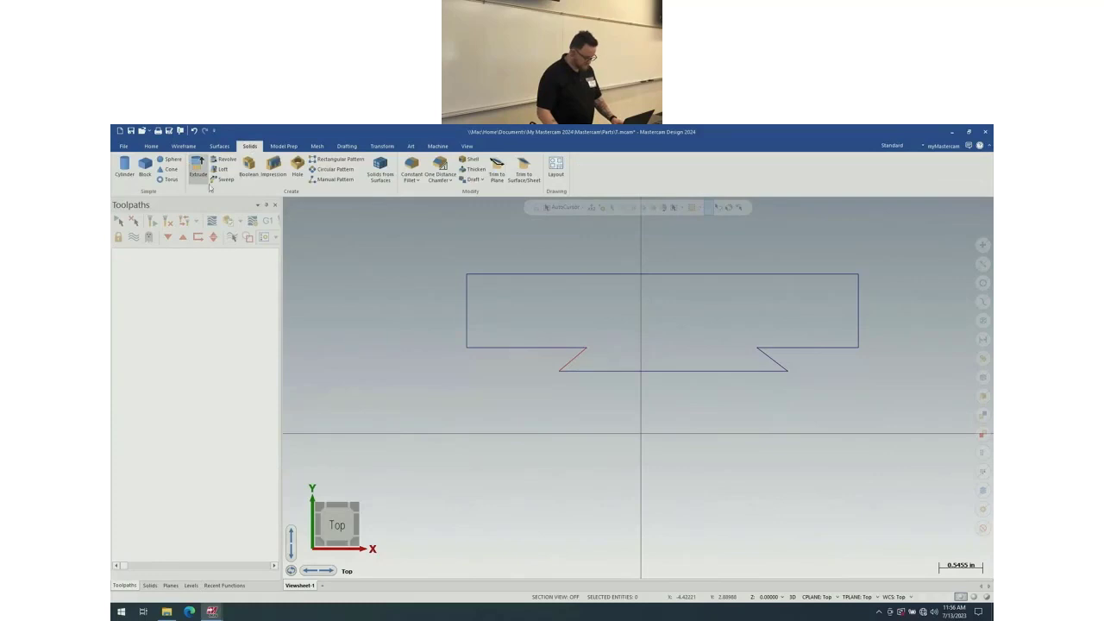
pyautogui.click(468, 325)
pyautogui.click(135, 513)
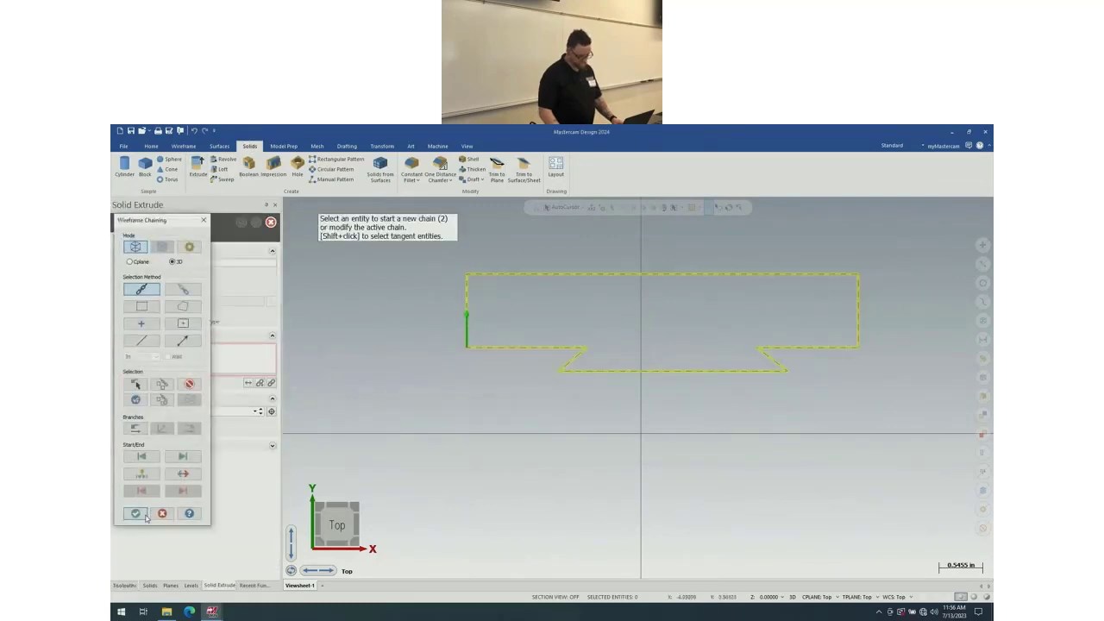
pyautogui.hotkey('alt', '7')
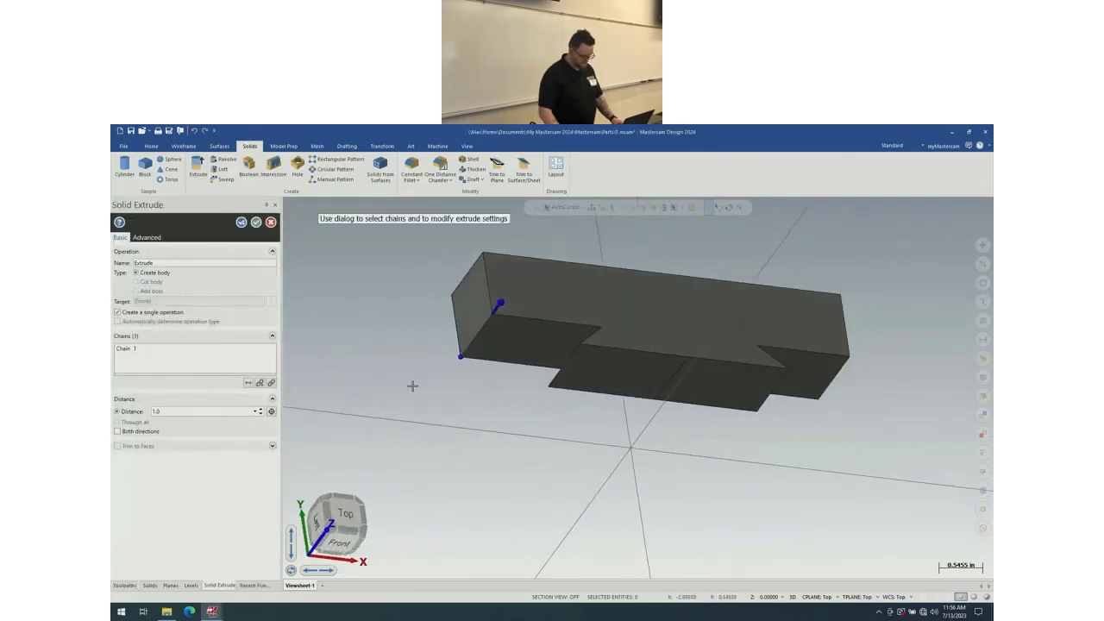
pyautogui.click(250, 384)
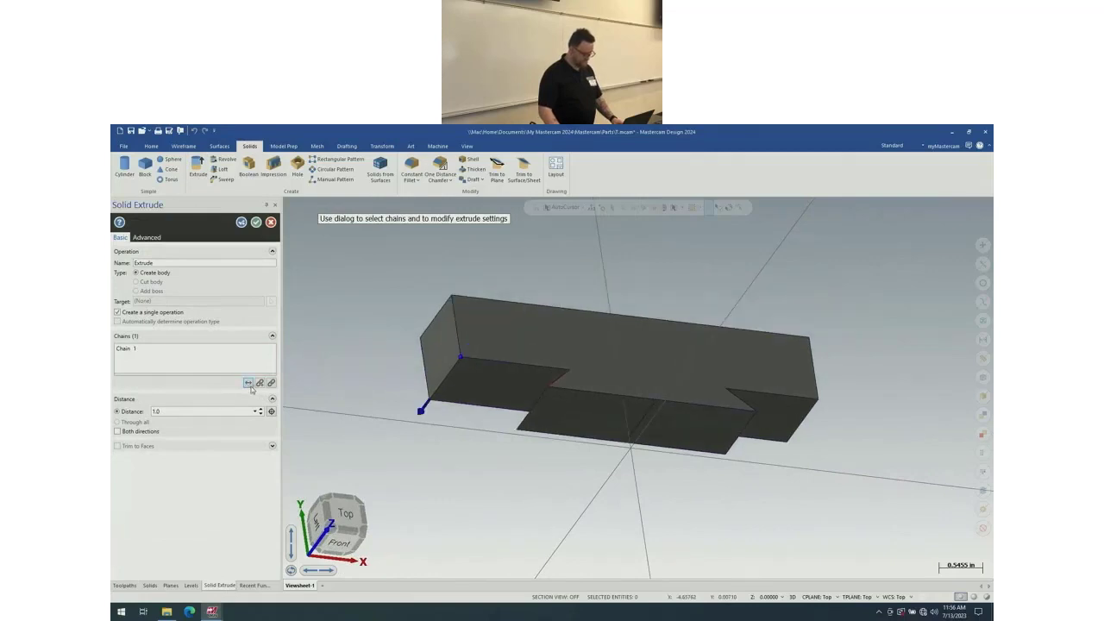
pyautogui.click(256, 221)
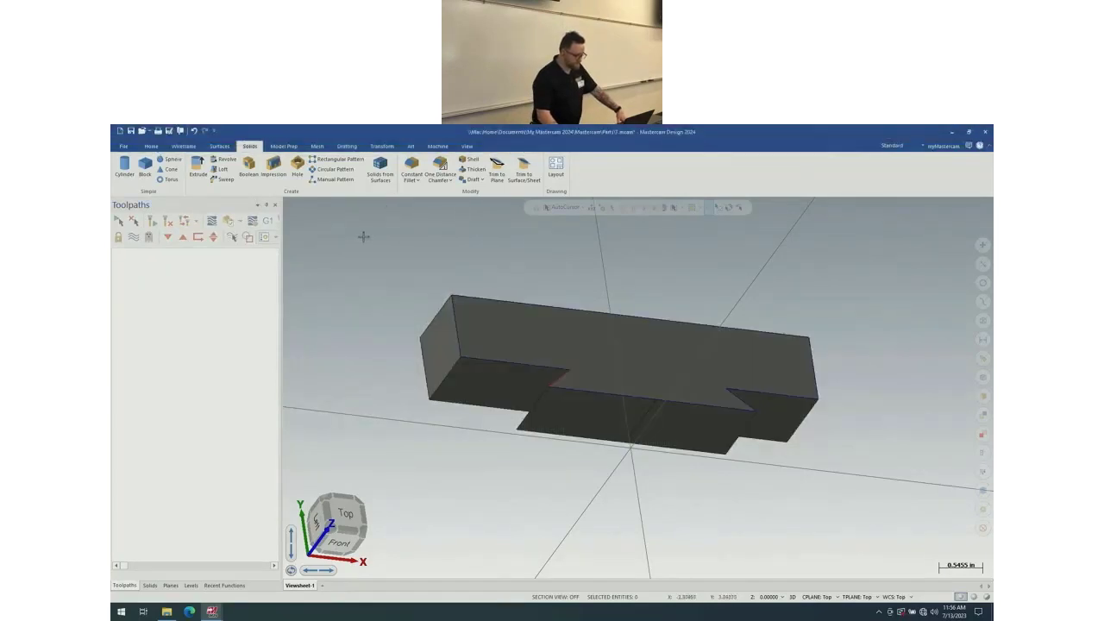
# - Stretch the profile's top line and the upper ends of both vertical lines 1.625 in upward in Y from the Top view
pyautogui.click(381, 145)
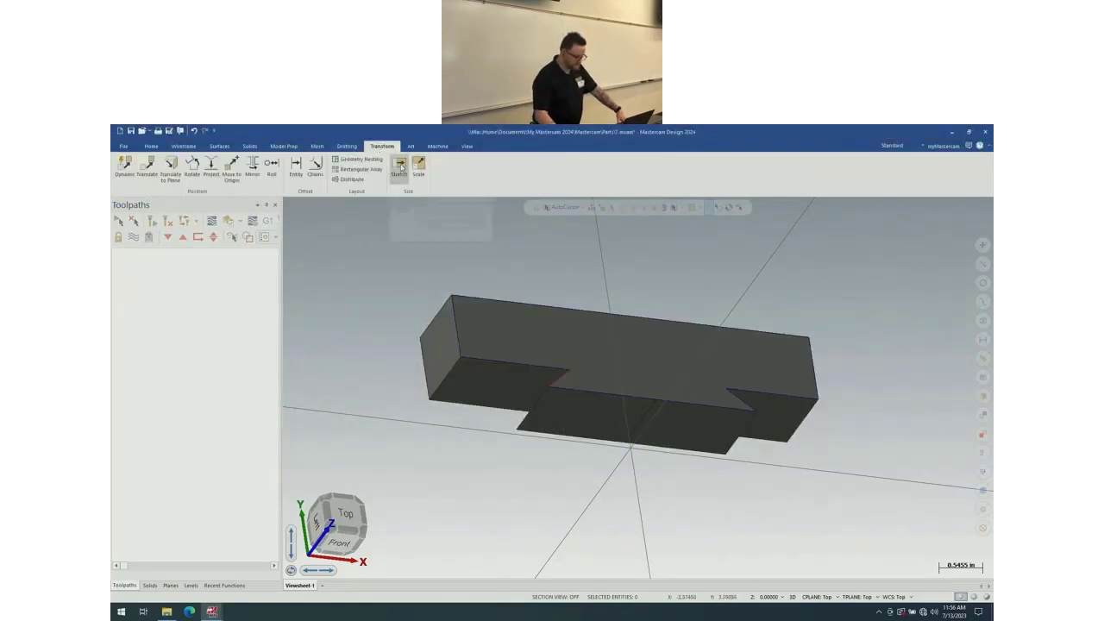
pyautogui.click(400, 165)
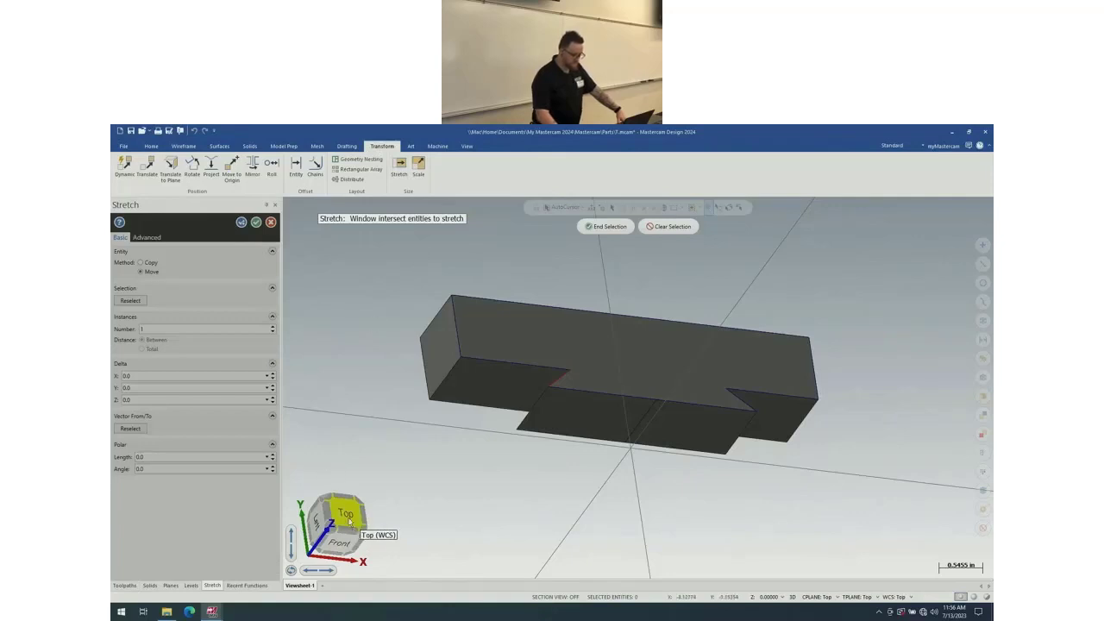
pyautogui.click(346, 515)
pyautogui.moveTo(425, 245); pyautogui.dragTo(867, 316)
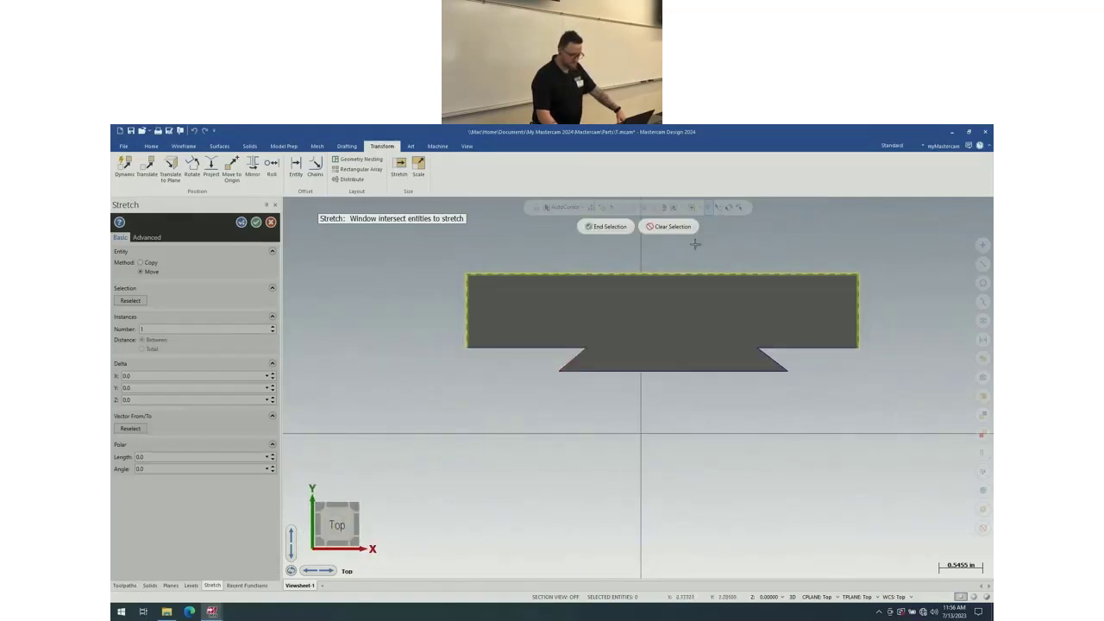
pyautogui.click(606, 226)
pyautogui.moveTo(666, 286); pyautogui.dragTo(664, 262)
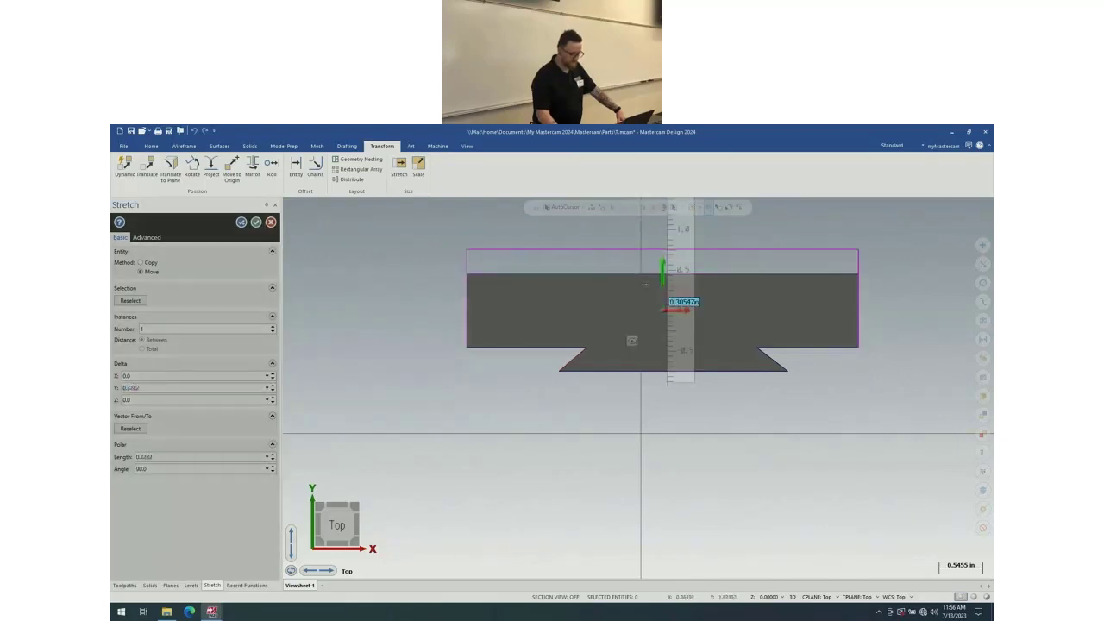
pyautogui.scroll(-3, 593, 294)
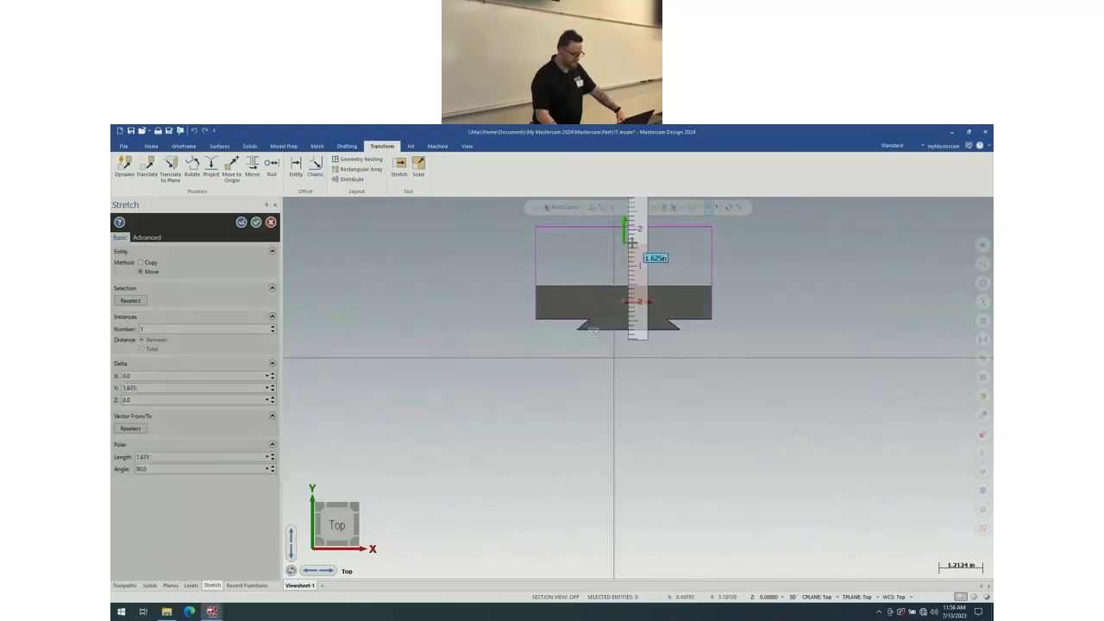
pyautogui.click(632, 244)
pyautogui.click(255, 223)
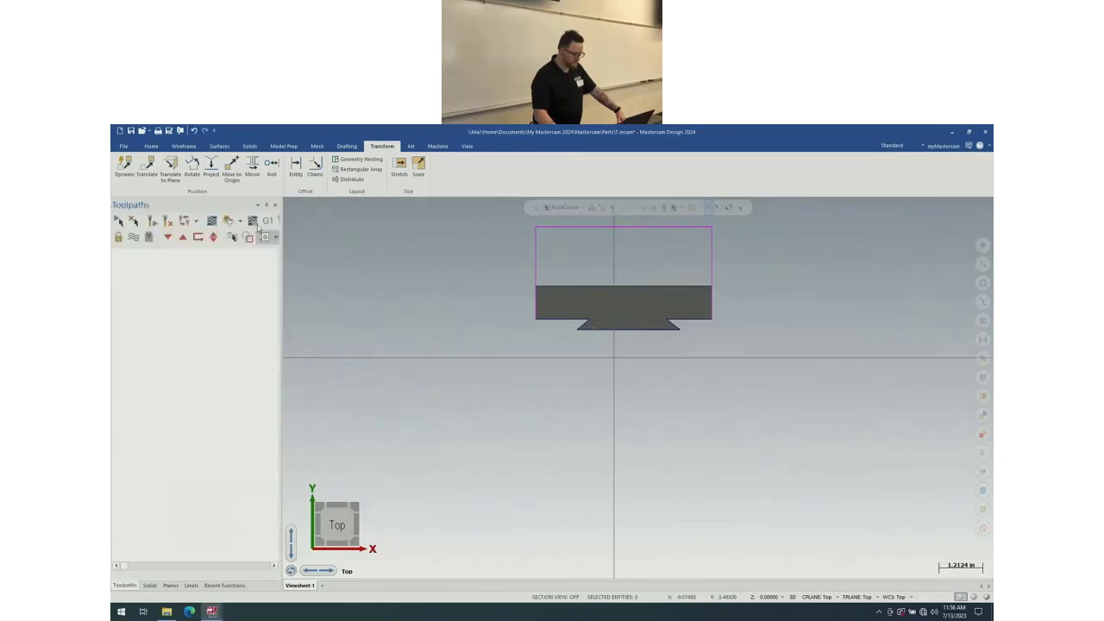
# - Regenerate the outdated solid so it follows the stretched profile
pyautogui.click(150, 585)
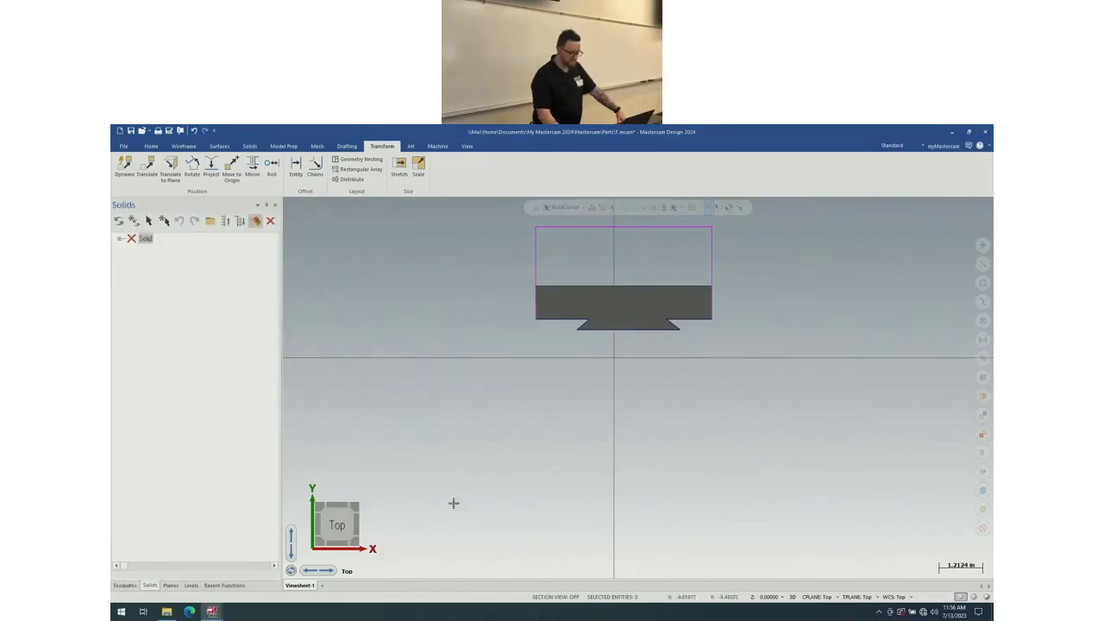
pyautogui.scroll(2, 620, 238)
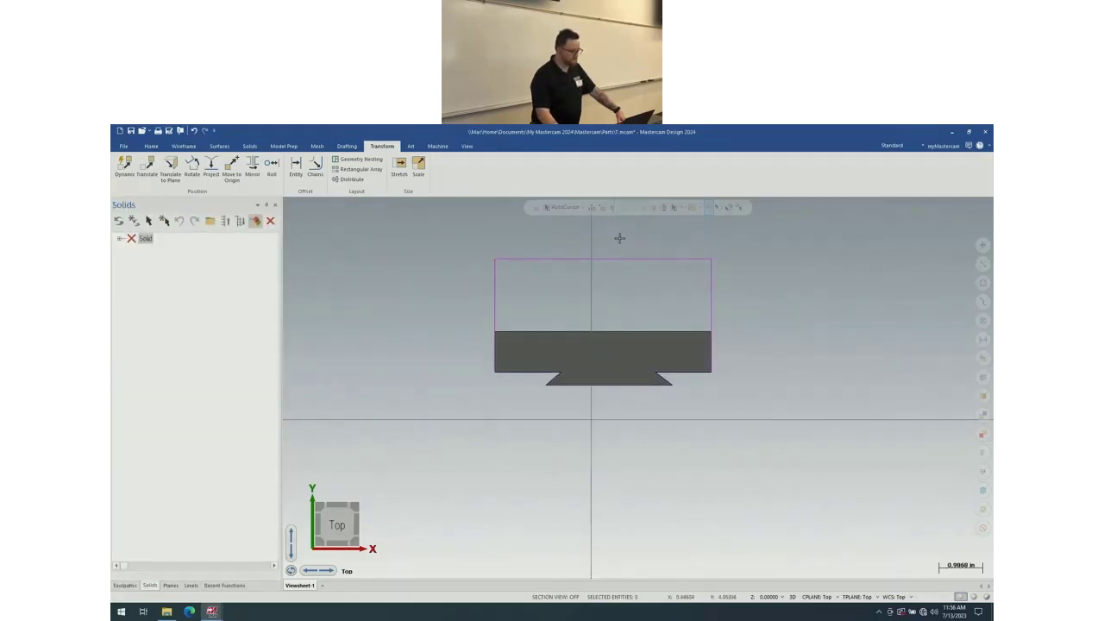
pyautogui.click(133, 221)
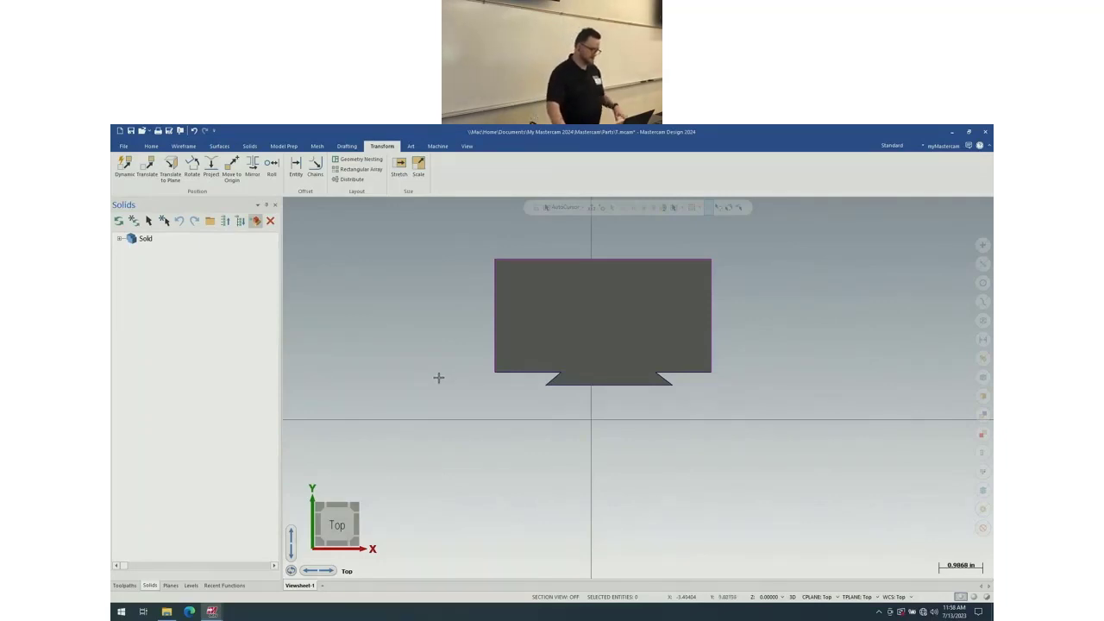
# - Start a new empty part file
pyautogui.doubleClick(119, 131)
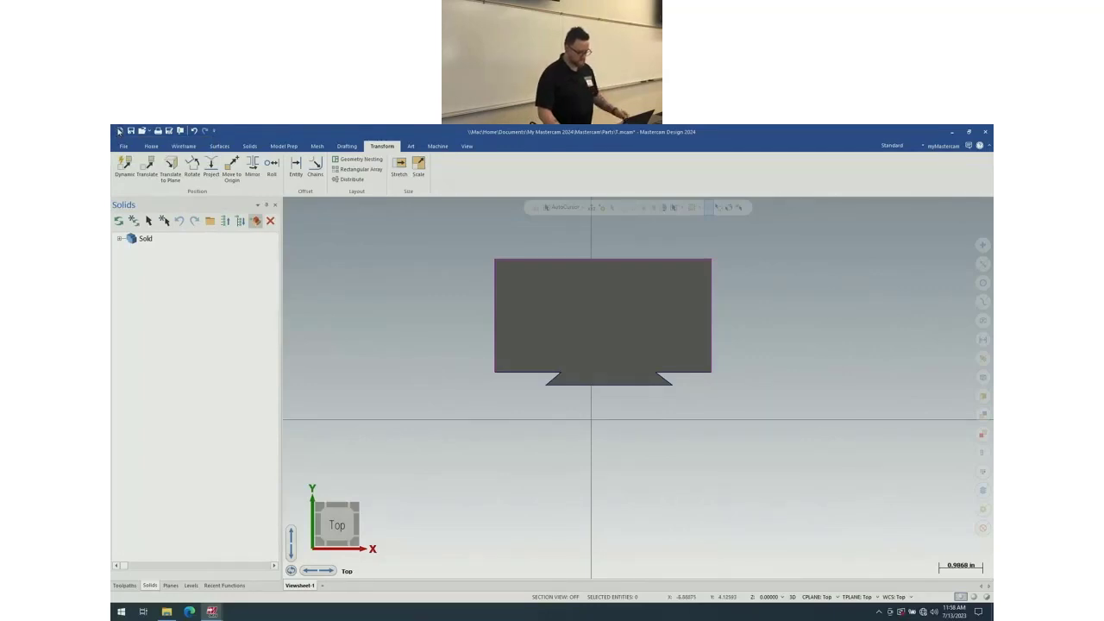
pyautogui.click(572, 387)
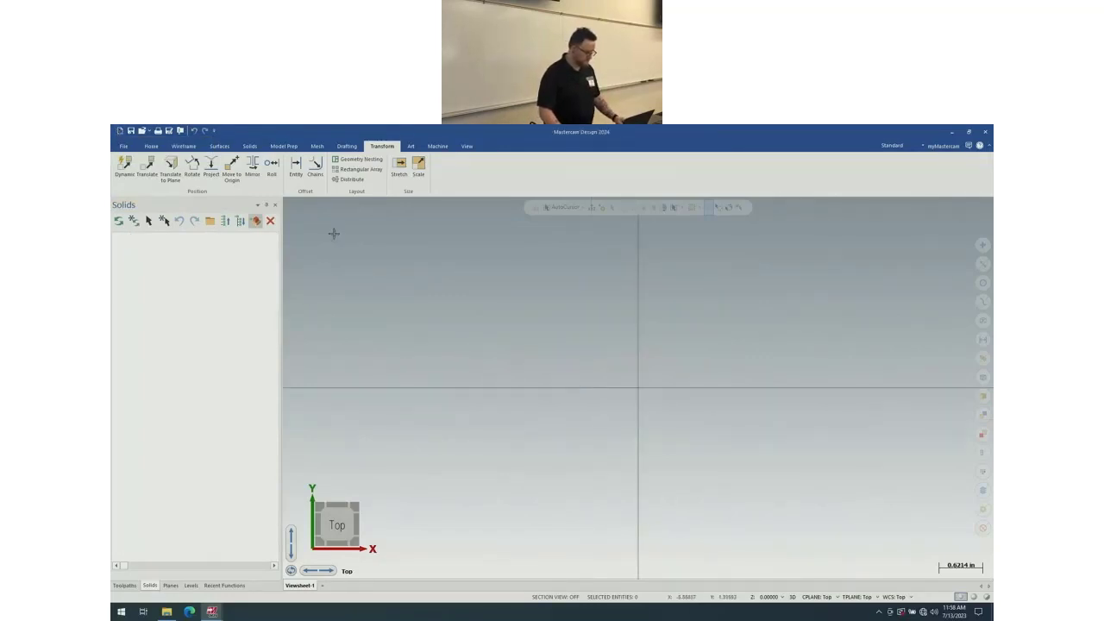
pyautogui.click(178, 146)
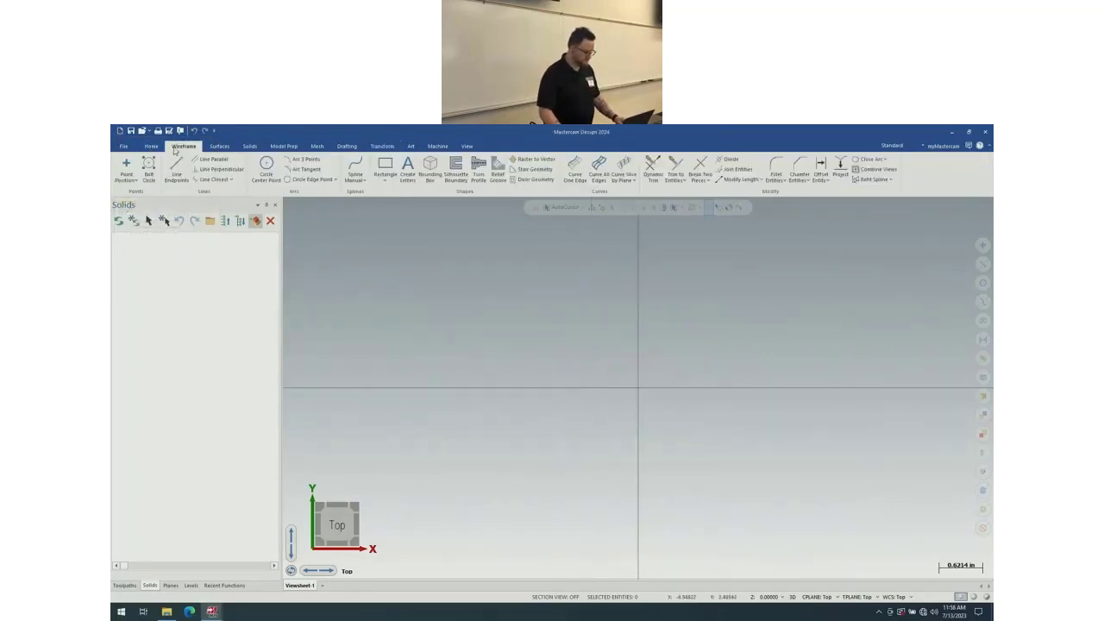
# - Create a solid primitive block about 4.23 in long and 3.06 in wide around the origin, with a height of 1.0
pyautogui.click(248, 146)
pyautogui.click(146, 168)
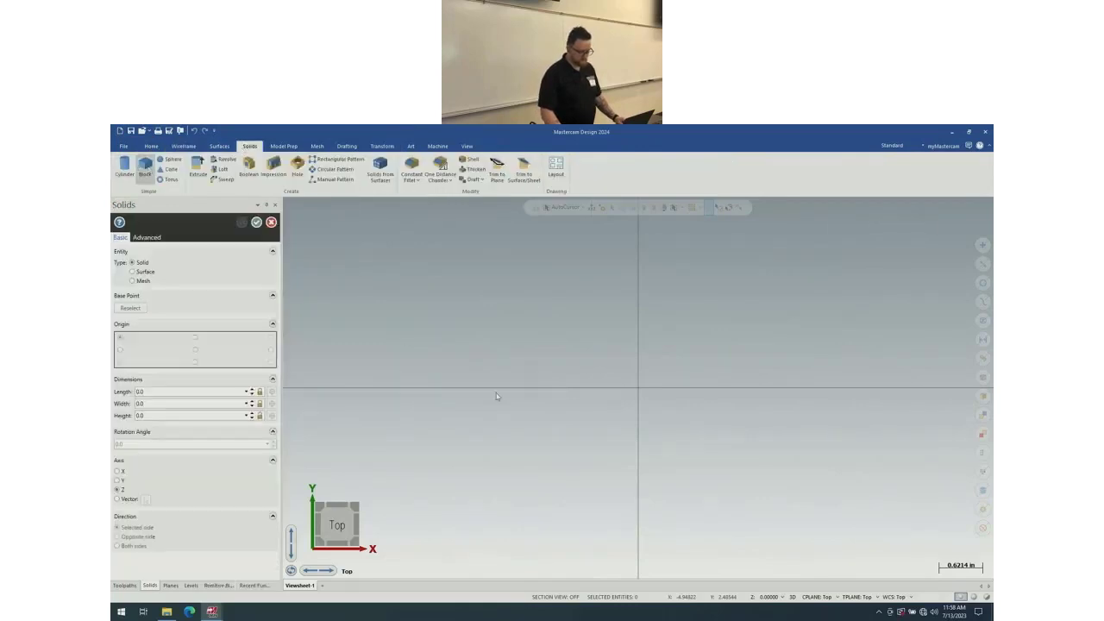
pyautogui.click(562, 465)
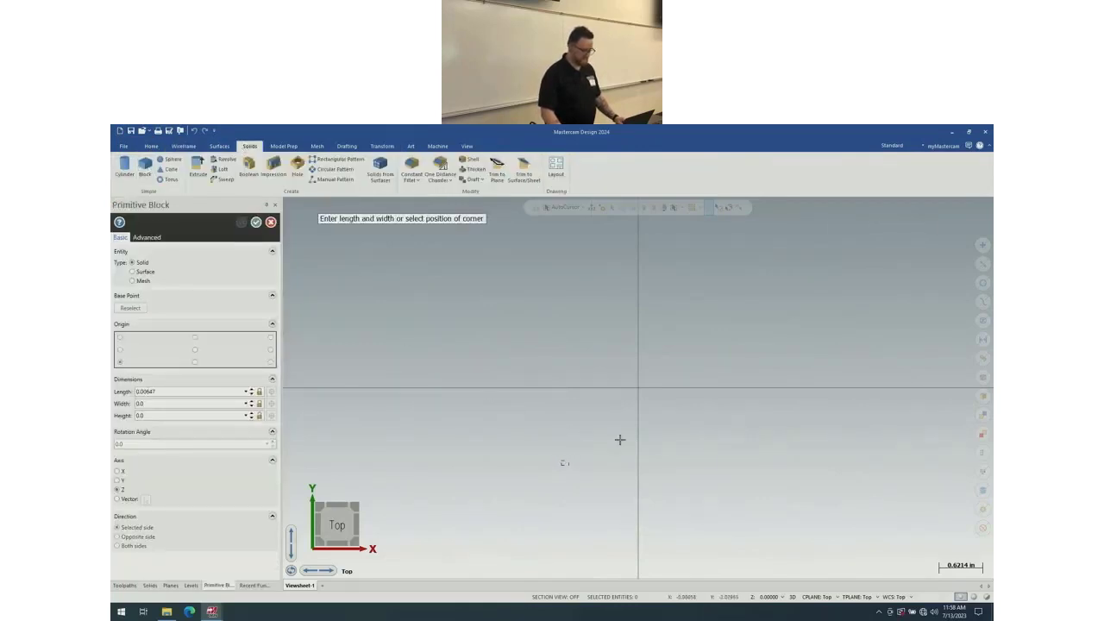
pyautogui.click(861, 248)
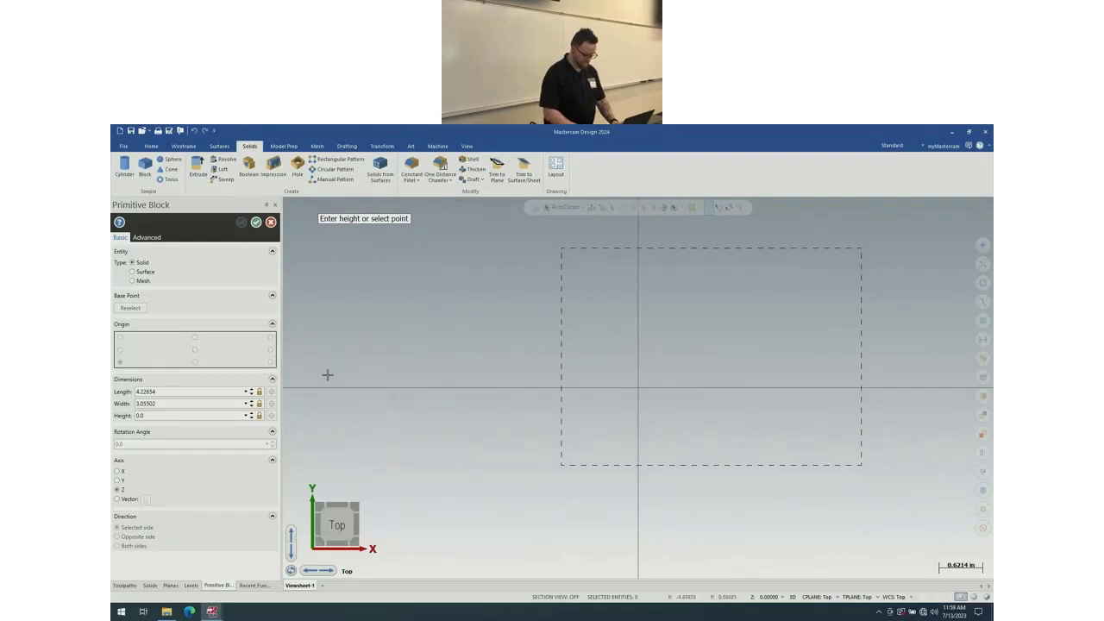
pyautogui.doubleClick(140, 415)
pyautogui.write('1')
pyautogui.press('Return')
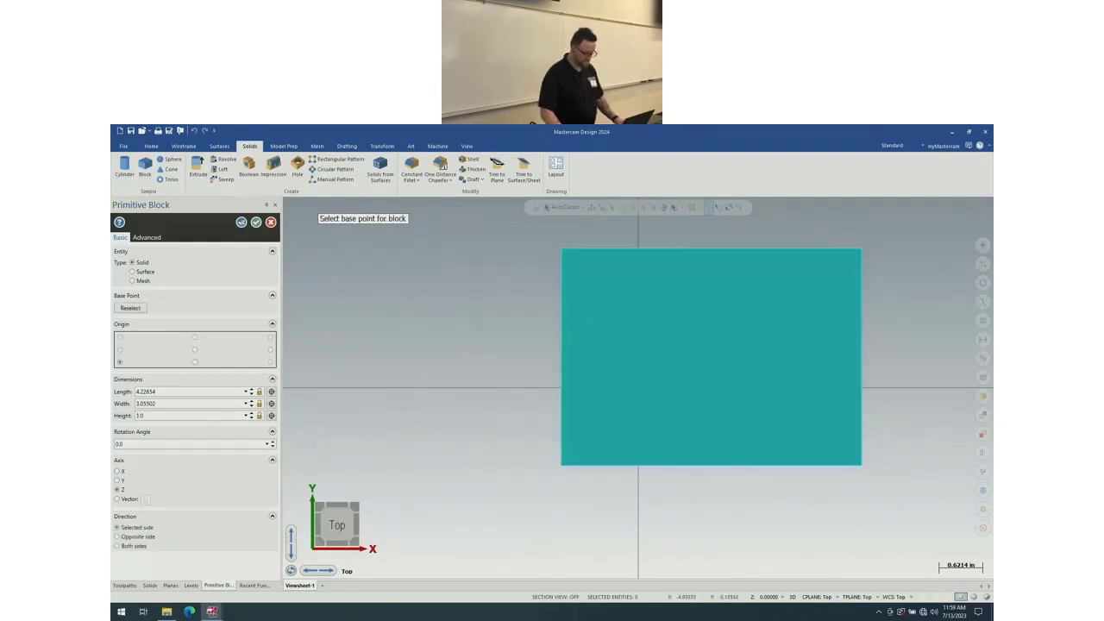
pyautogui.click(255, 221)
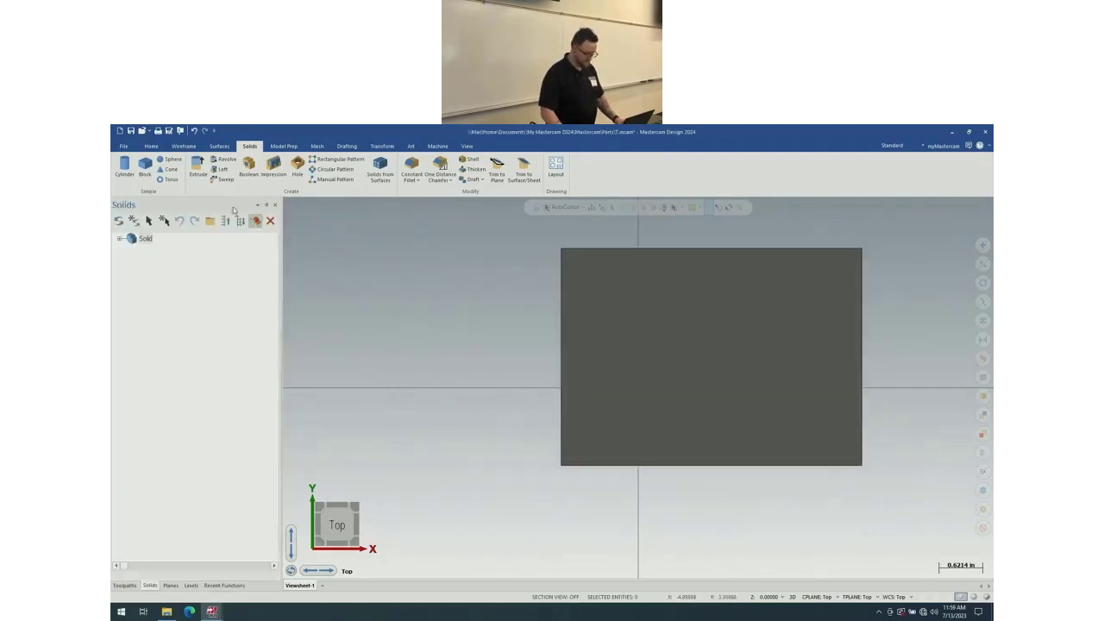
pyautogui.click(183, 146)
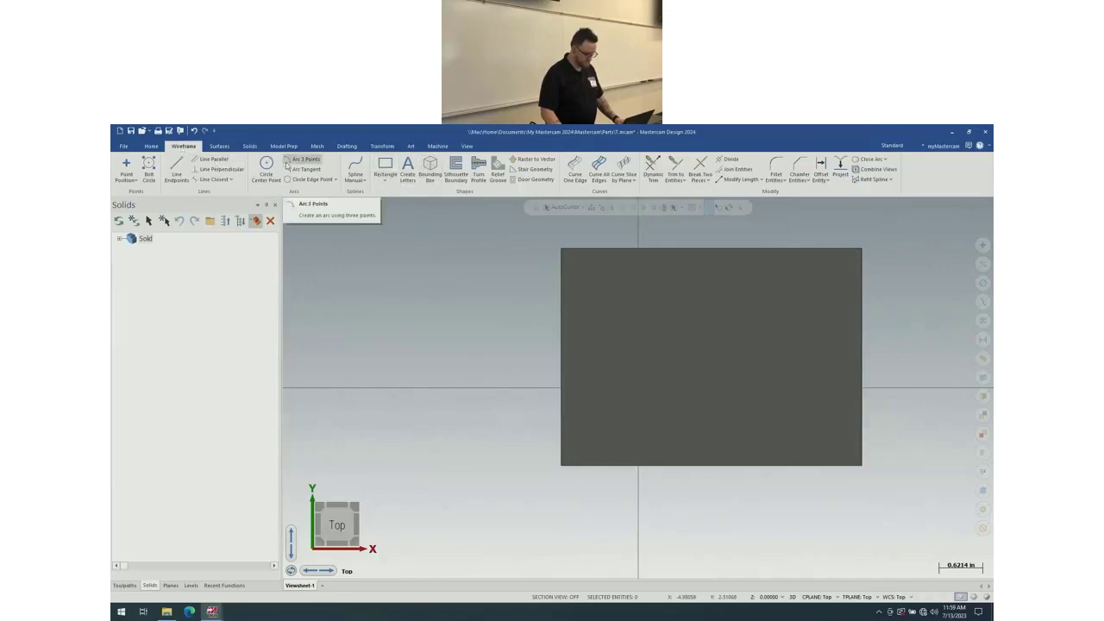
pyautogui.click(387, 179)
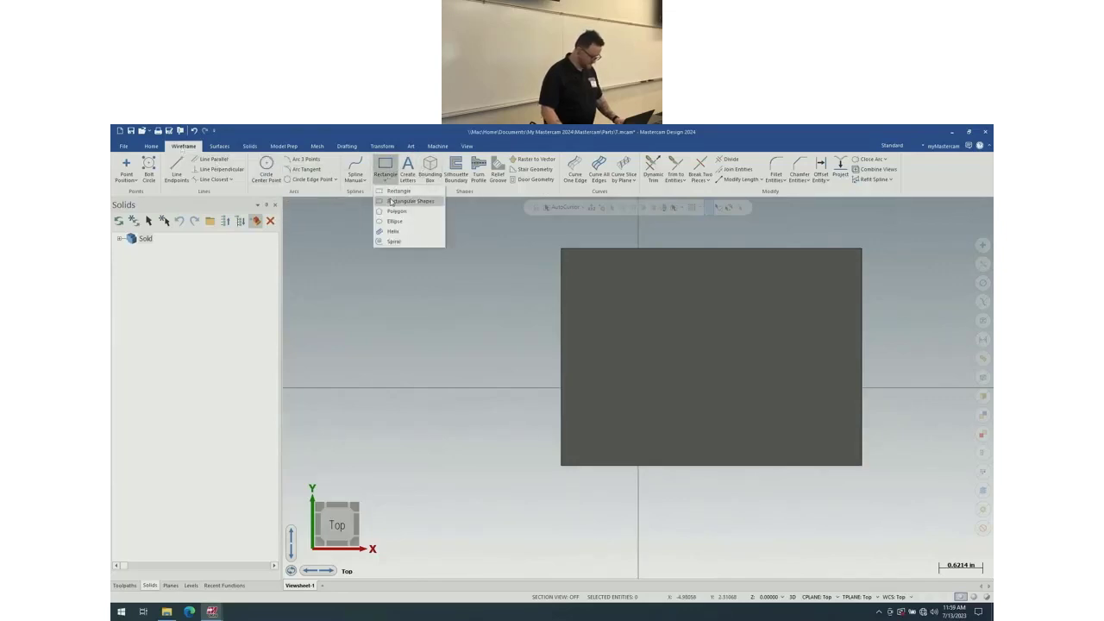
pyautogui.click(398, 205)
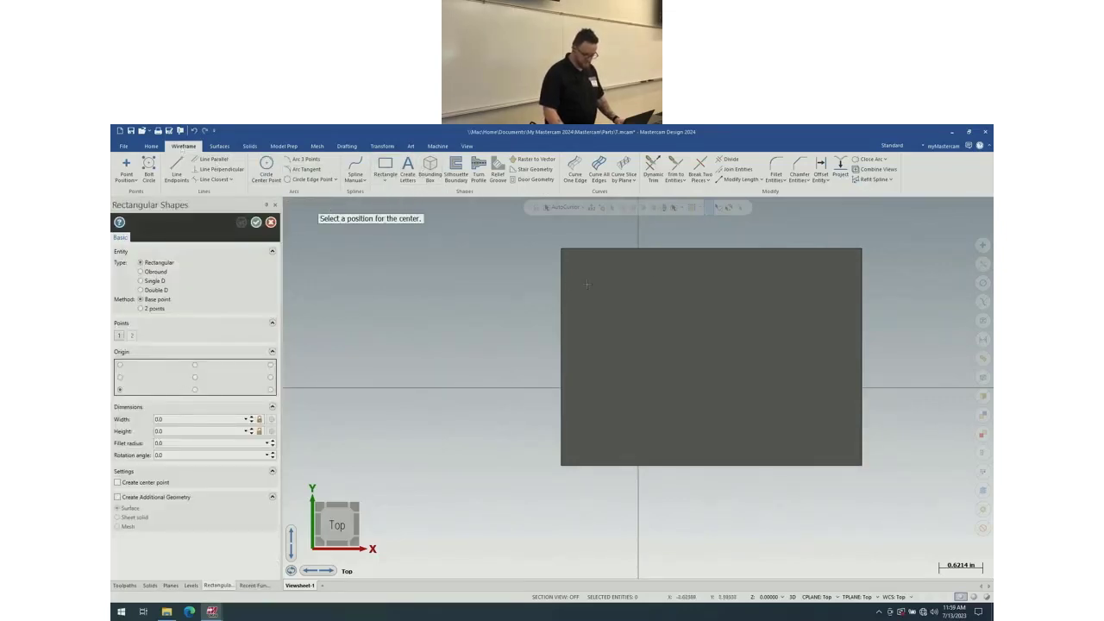
pyautogui.click(664, 226)
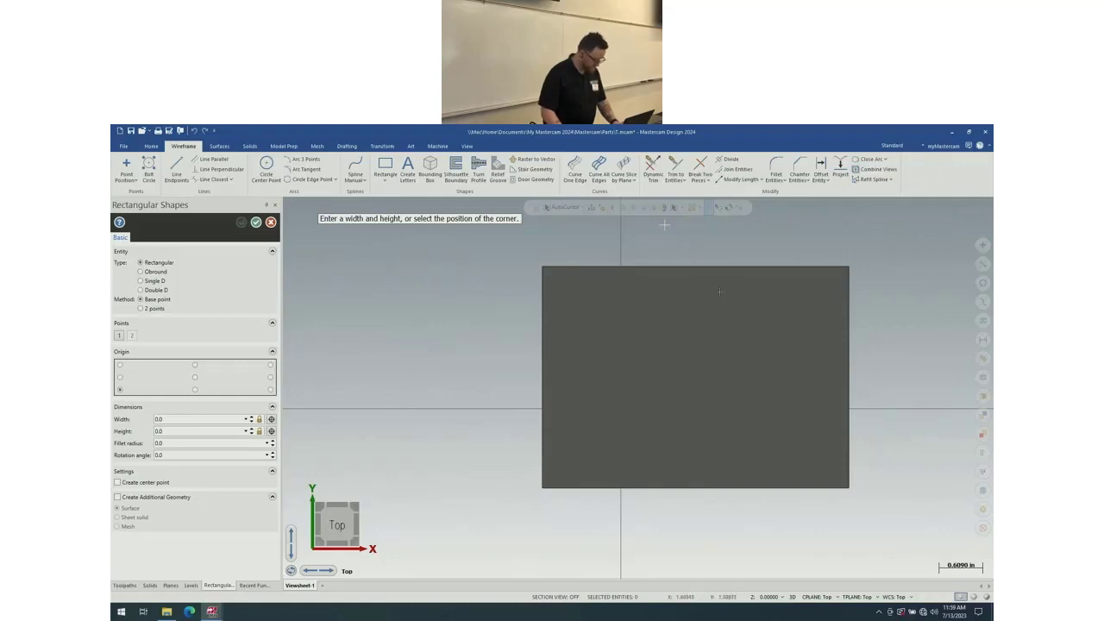
pyautogui.press('Escape')
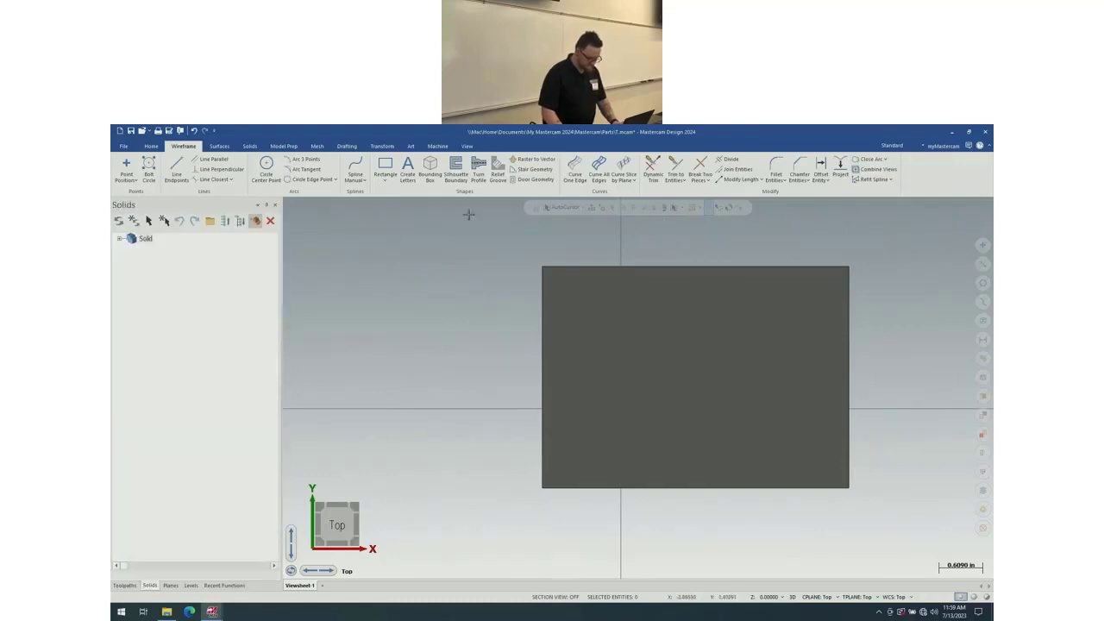
# - Draw a wireframe rectangle about 1.31 in wide and 1.46 in high that straddles the middle of the block's upper edge
pyautogui.click(385, 169)
pyautogui.click(649, 229)
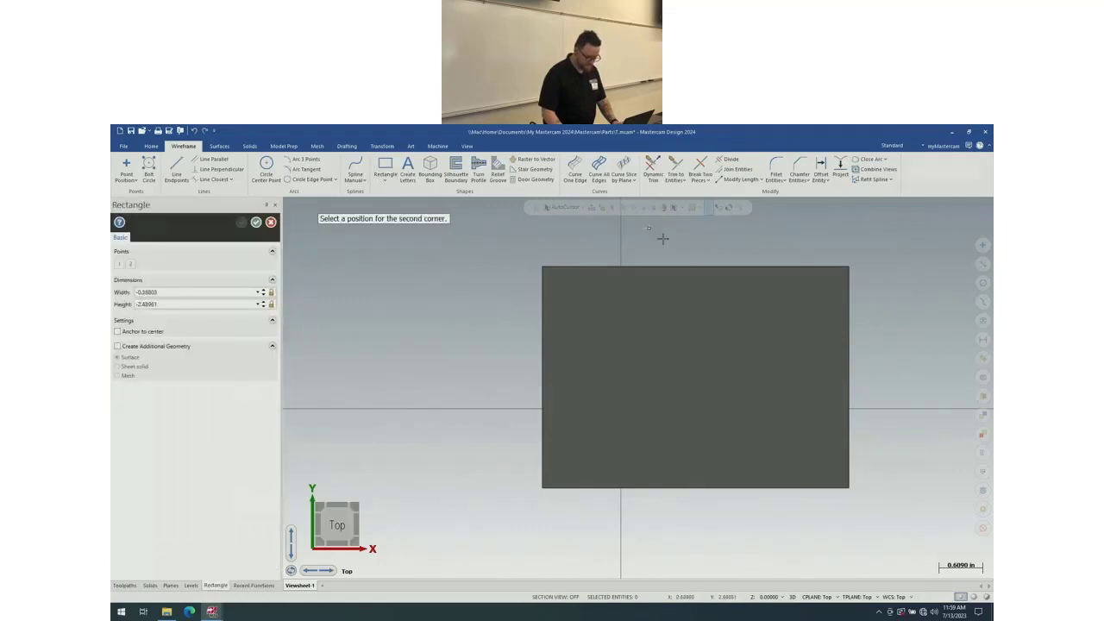
pyautogui.click(736, 334)
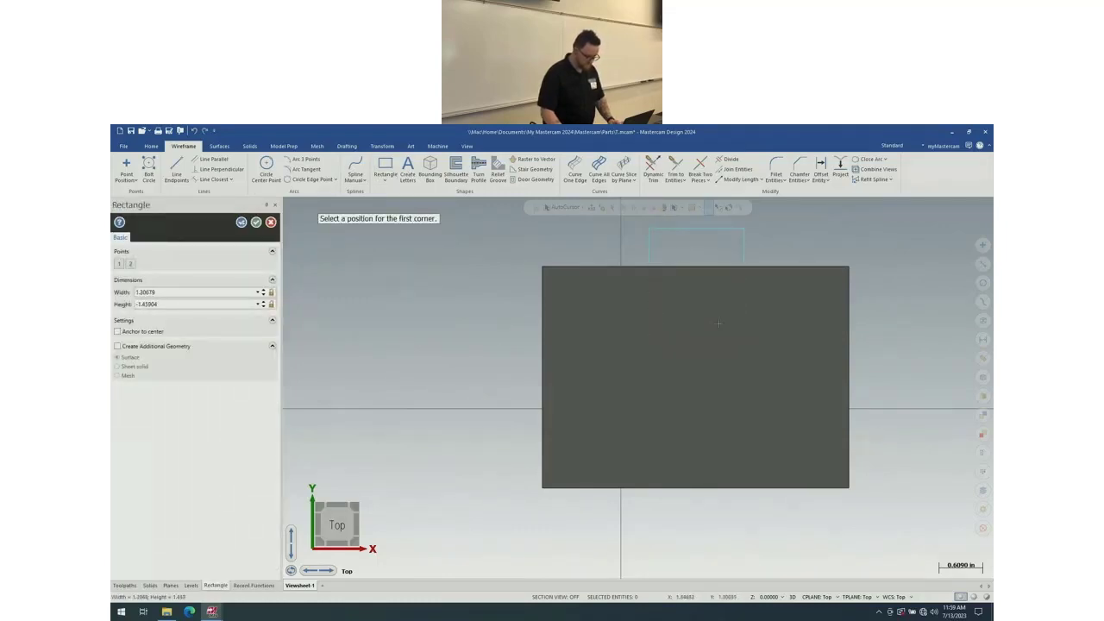
pyautogui.click(257, 222)
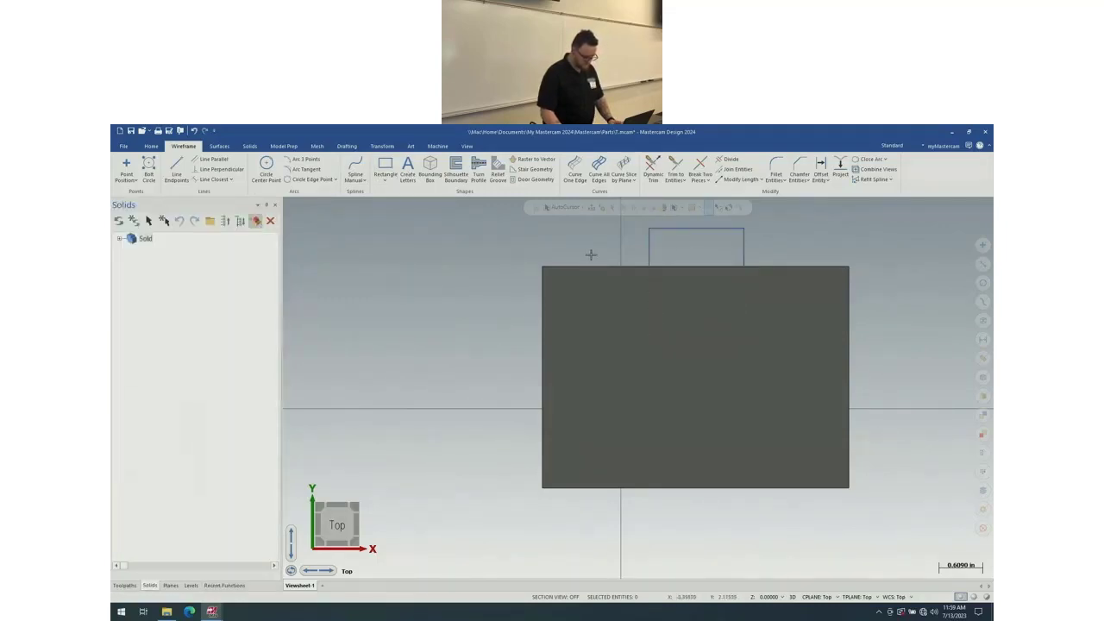
# - Move the whole rectangle chain straight up in Z to the block's top face with the Dynamic transform, snapping to a top corner
pyautogui.keyDown('shift'); pyautogui.click(656, 256); pyautogui.keyUp('shift')
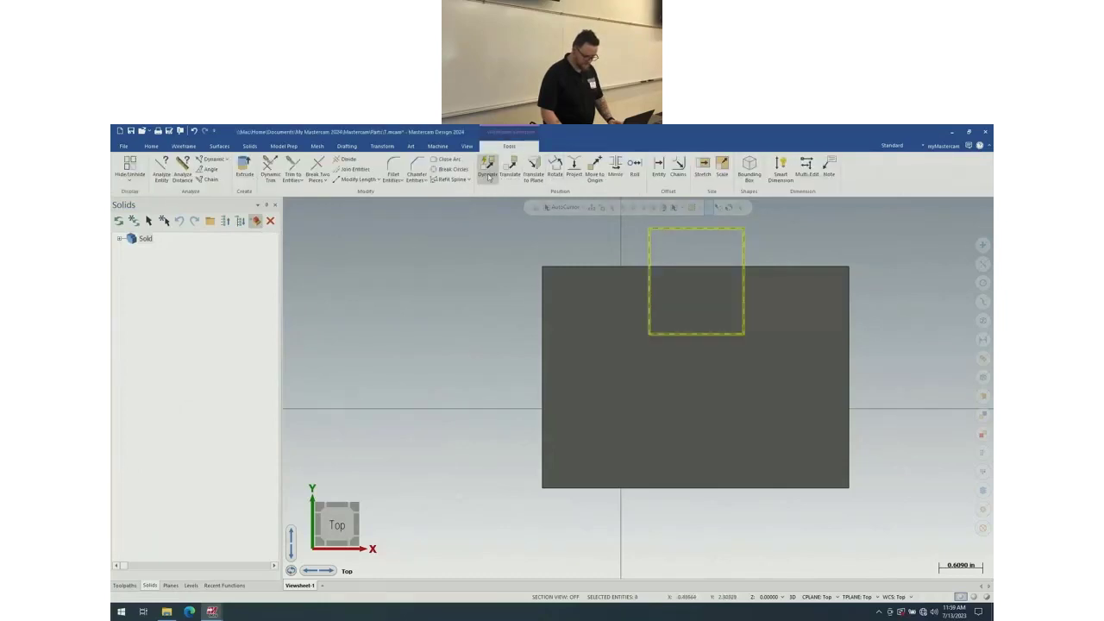
pyautogui.click(488, 170)
pyautogui.click(696, 280)
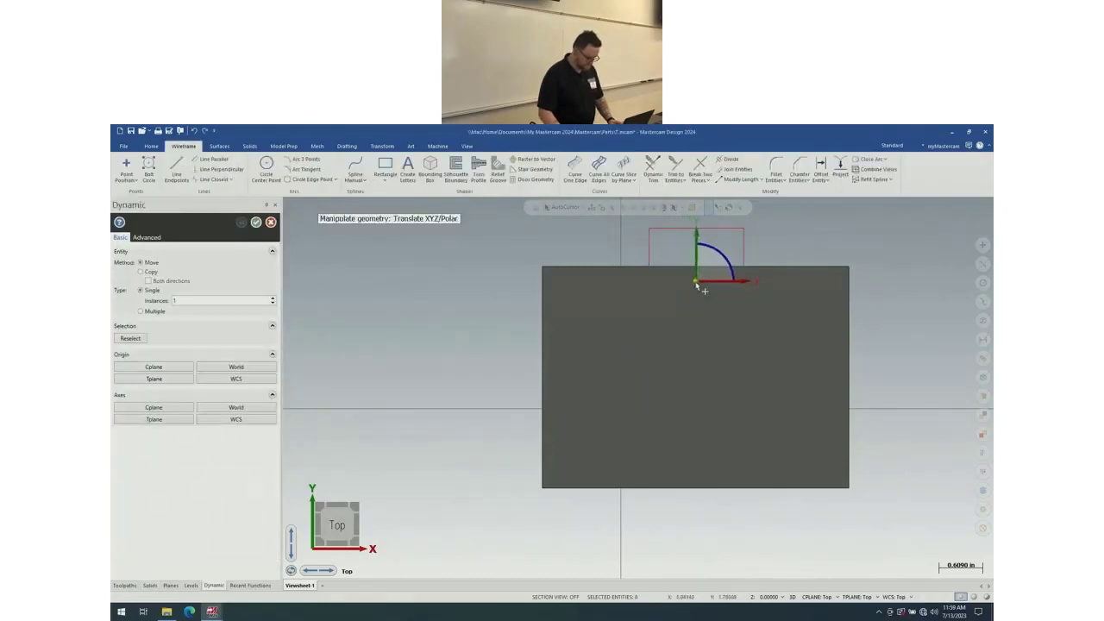
pyautogui.click(357, 545)
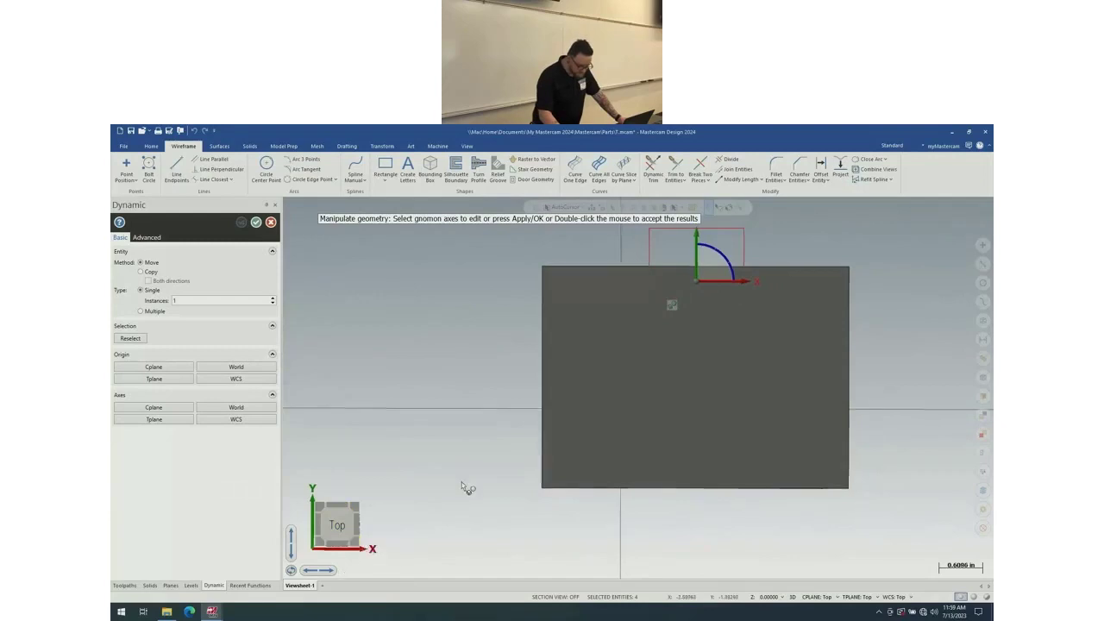
pyautogui.click(719, 362)
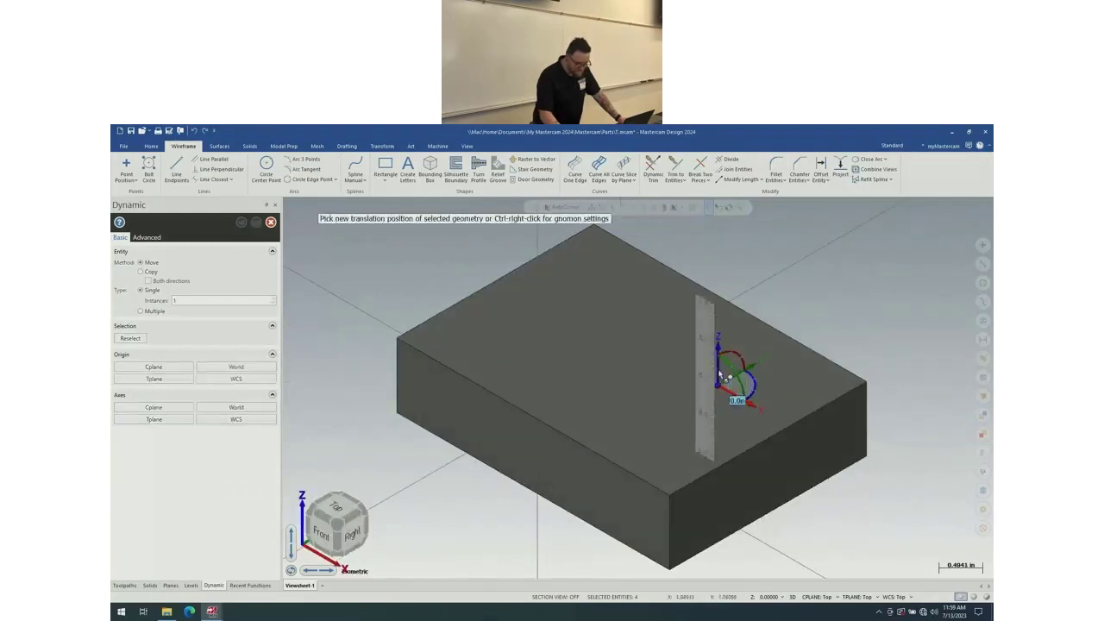
pyautogui.click(862, 382)
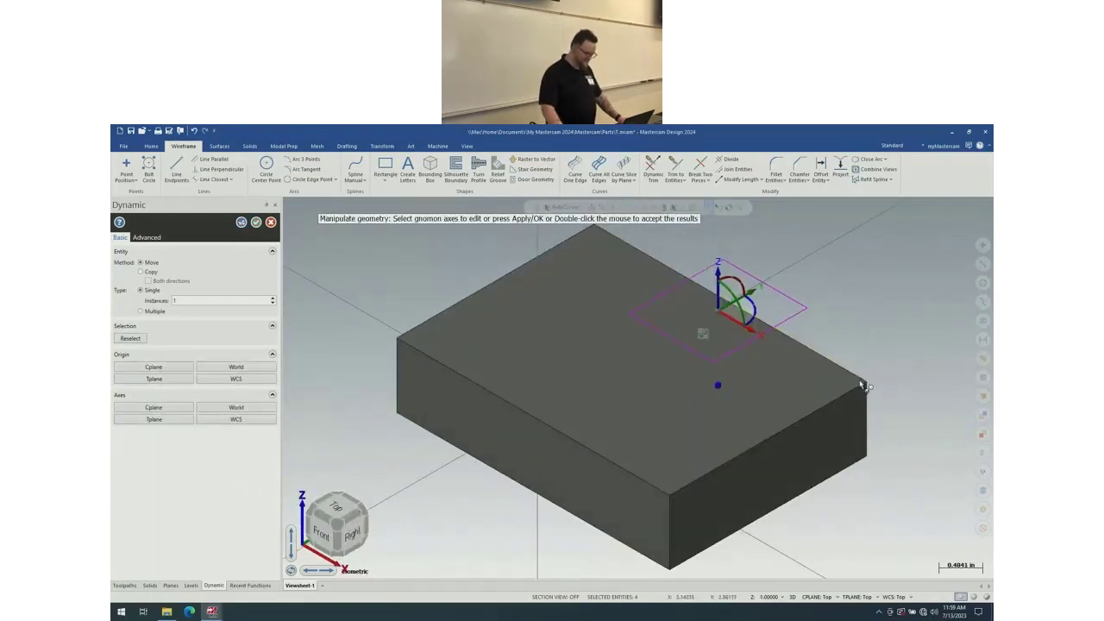
pyautogui.click(256, 222)
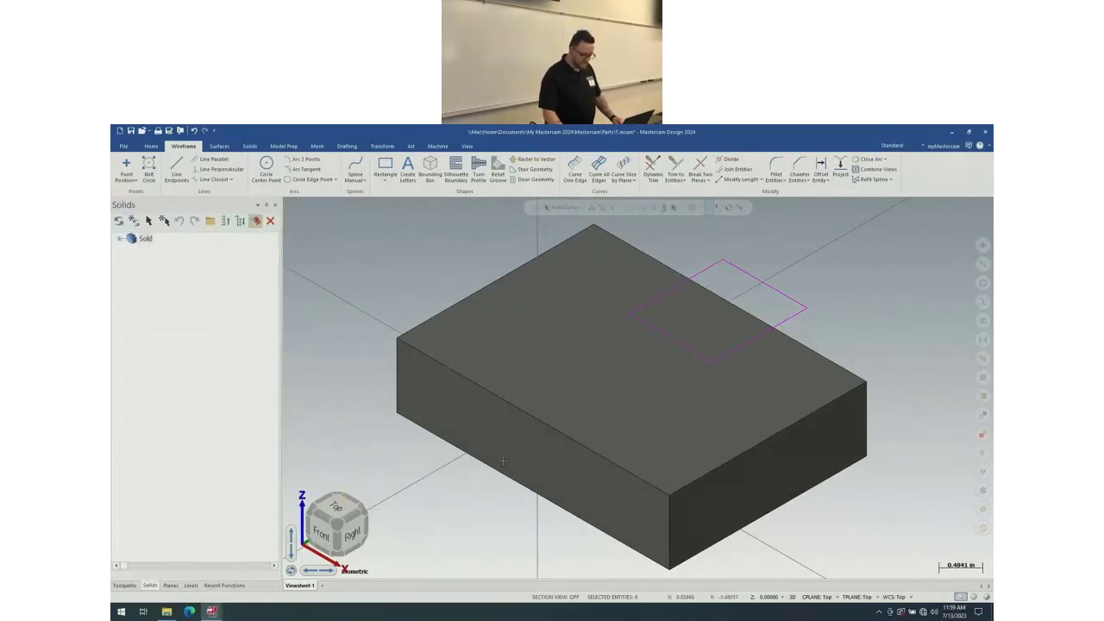
# - Round all corners of the rectangle with Fillet Chains at a 0.25 radius, trimming the entities
pyautogui.click(781, 180)
pyautogui.click(789, 202)
pyautogui.click(681, 282)
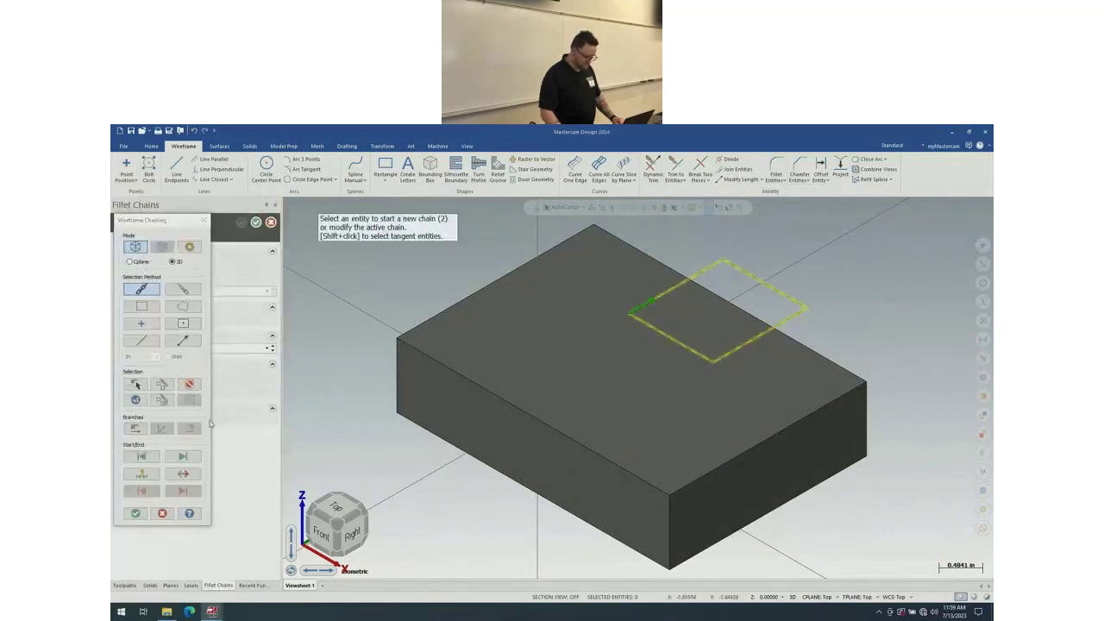
pyautogui.click(135, 513)
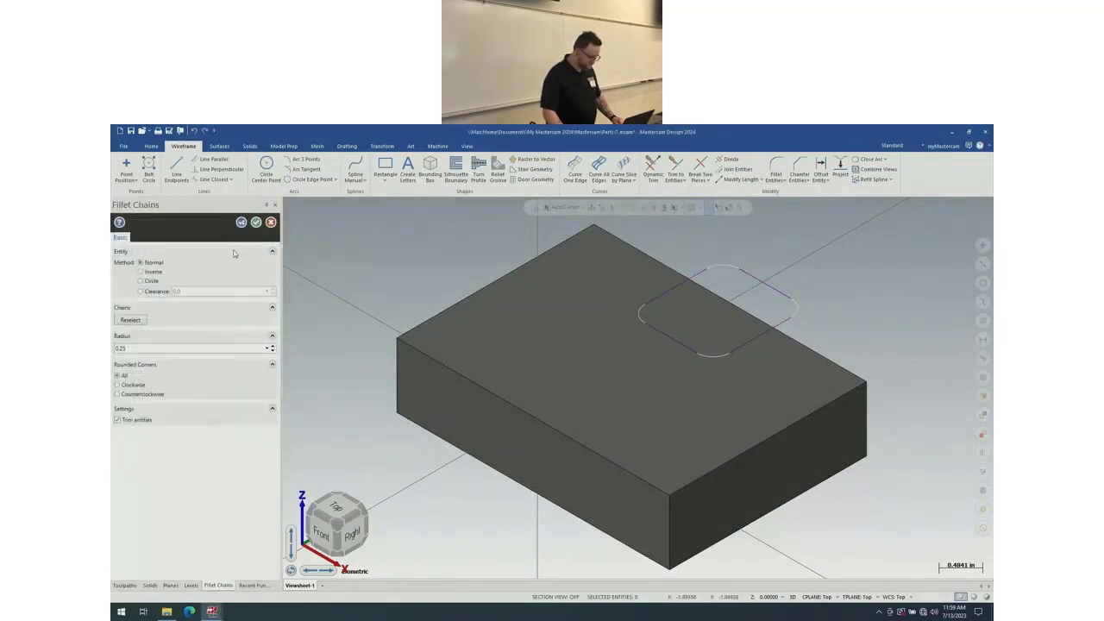
pyautogui.click(255, 221)
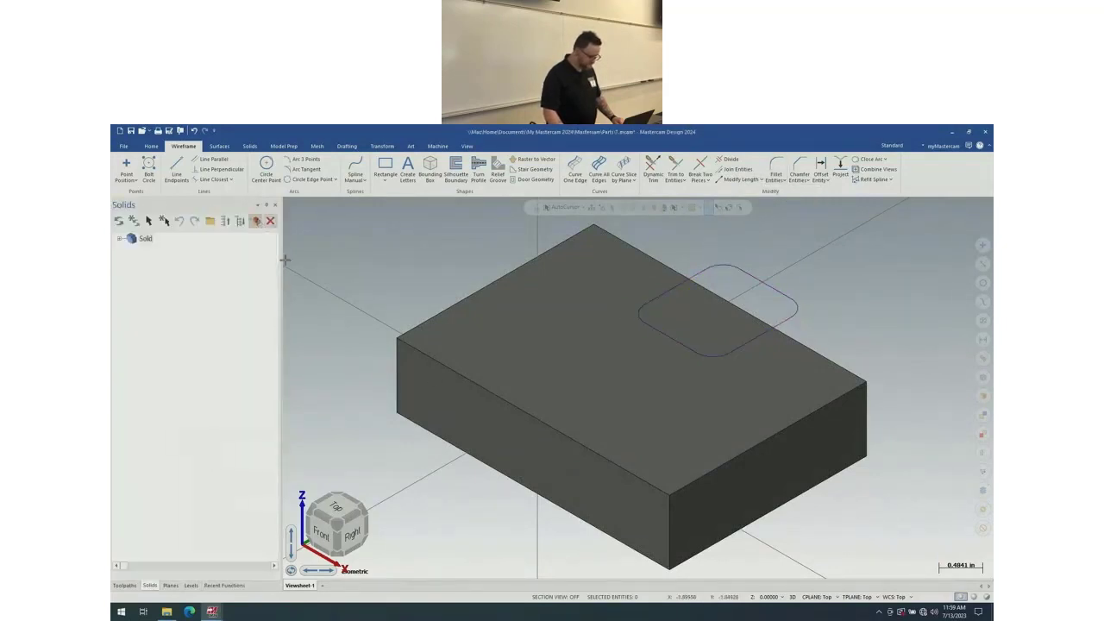
# - Extrude the rounded rectangle as a cut body 0.5 deep into the block
pyautogui.click(249, 145)
pyautogui.click(199, 168)
pyautogui.click(652, 291)
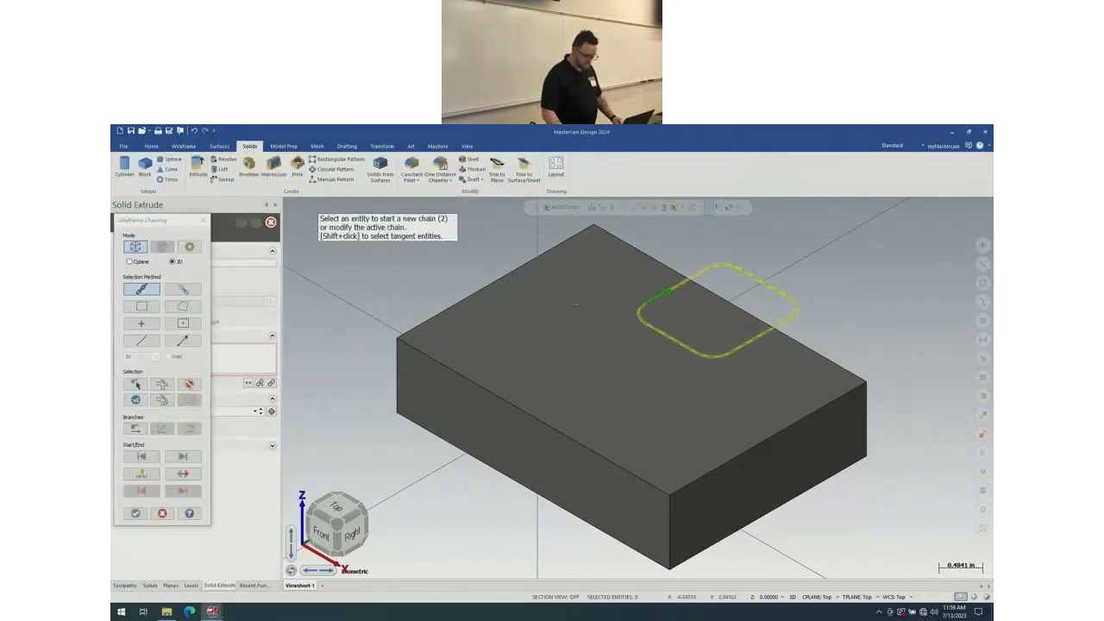
pyautogui.click(136, 509)
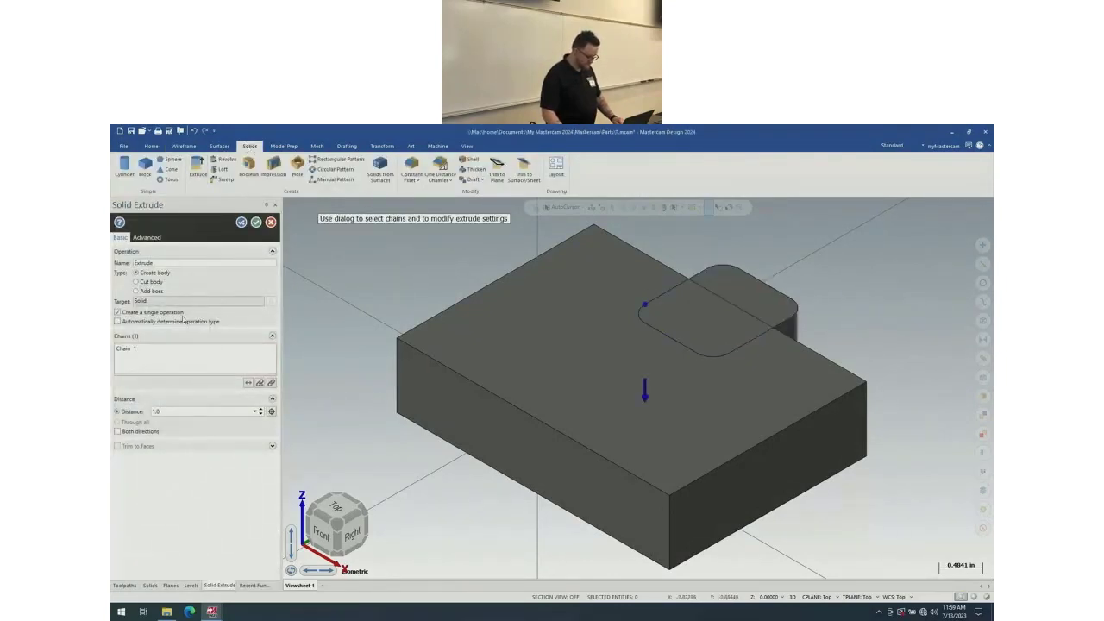
pyautogui.click(160, 283)
pyautogui.doubleClick(227, 412)
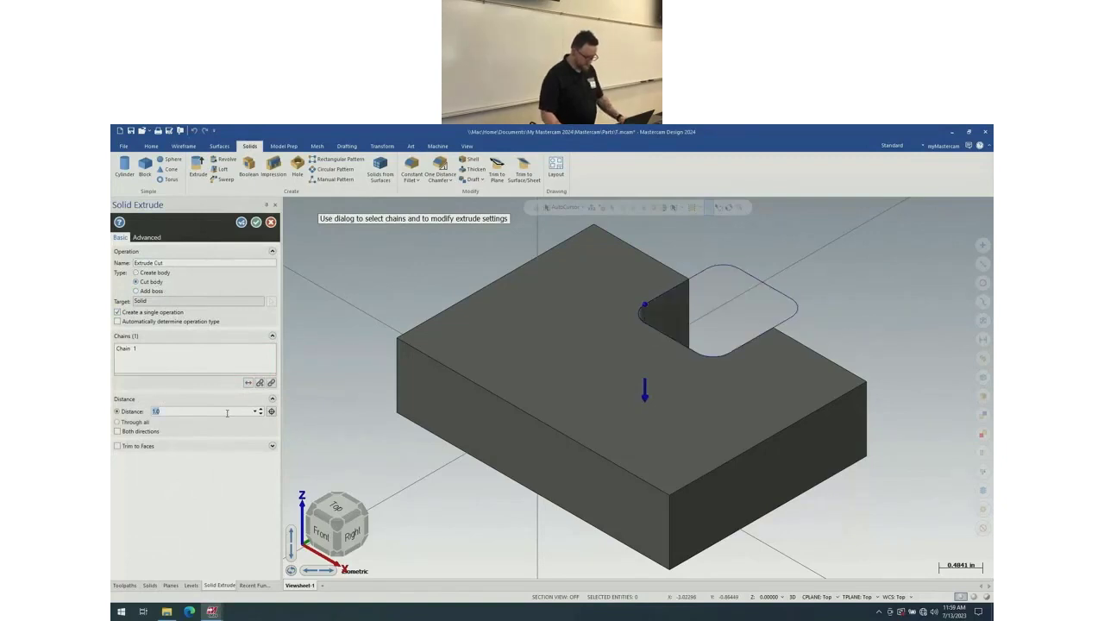
pyautogui.write('0.5')
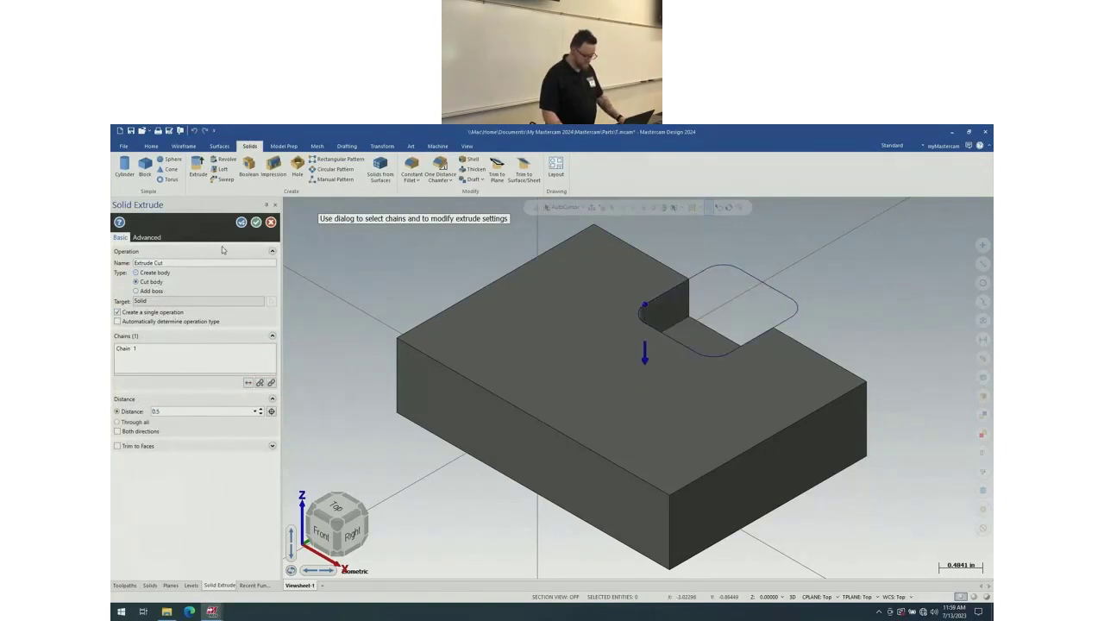
pyautogui.click(255, 221)
# - In the Top view, set the construction Z depth by picking the Z coordinate of a point on the rounded rectangle
pyautogui.rightClick(354, 285)
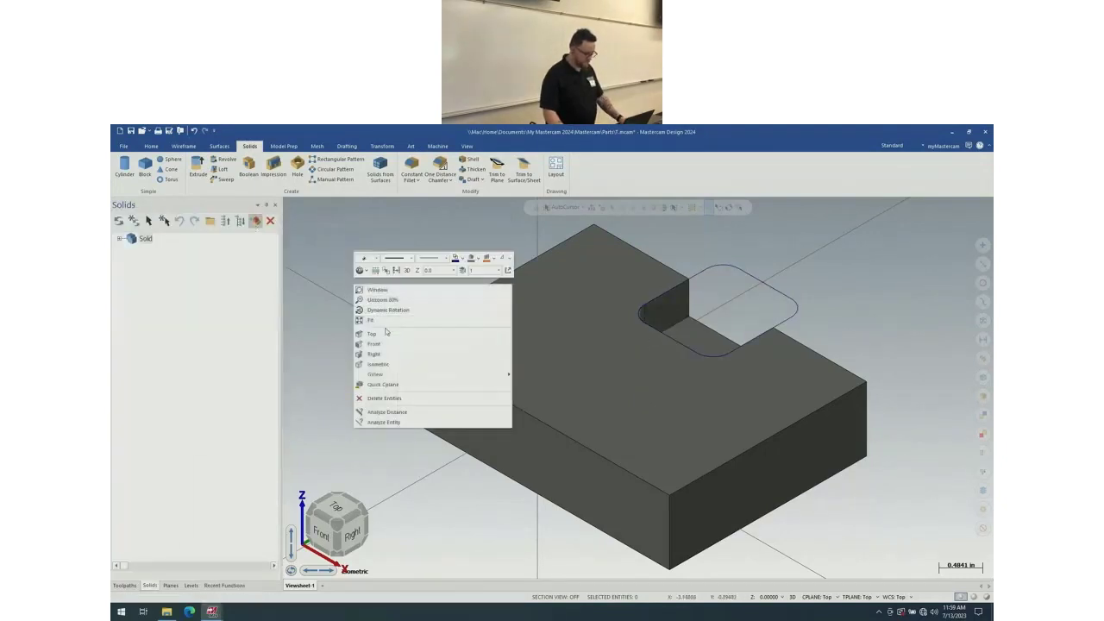
pyautogui.click(371, 333)
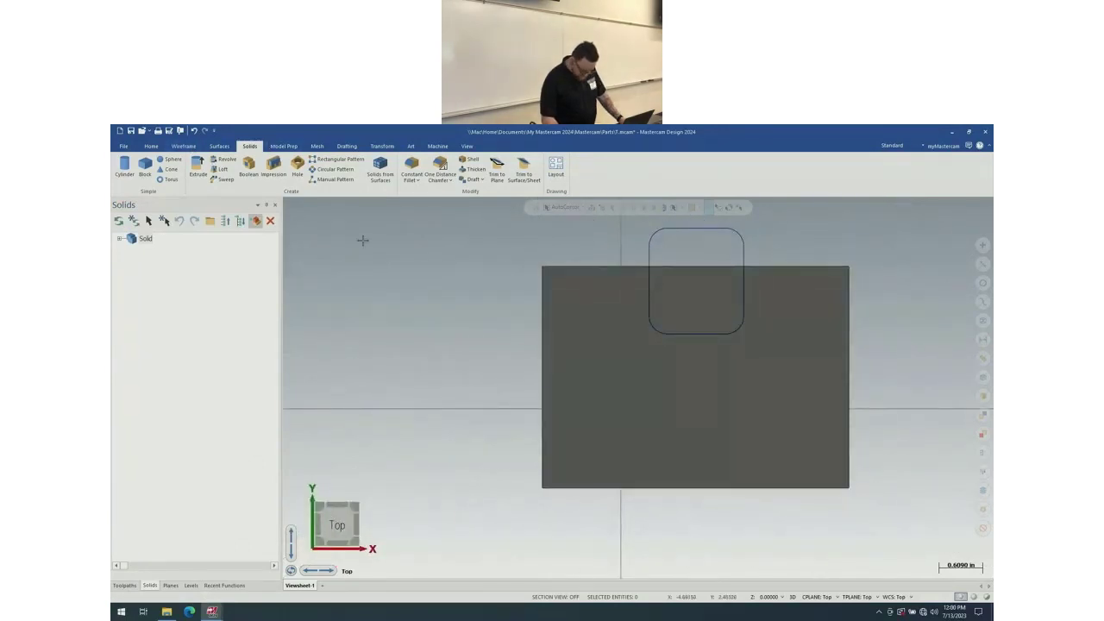
pyautogui.click(782, 597)
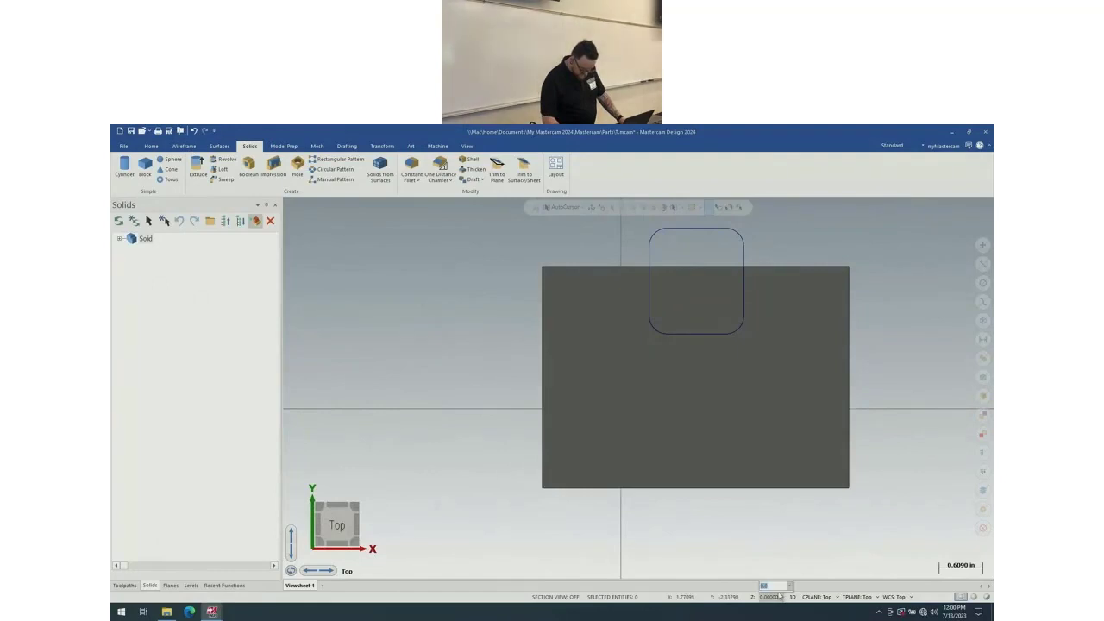
pyautogui.rightClick(781, 597)
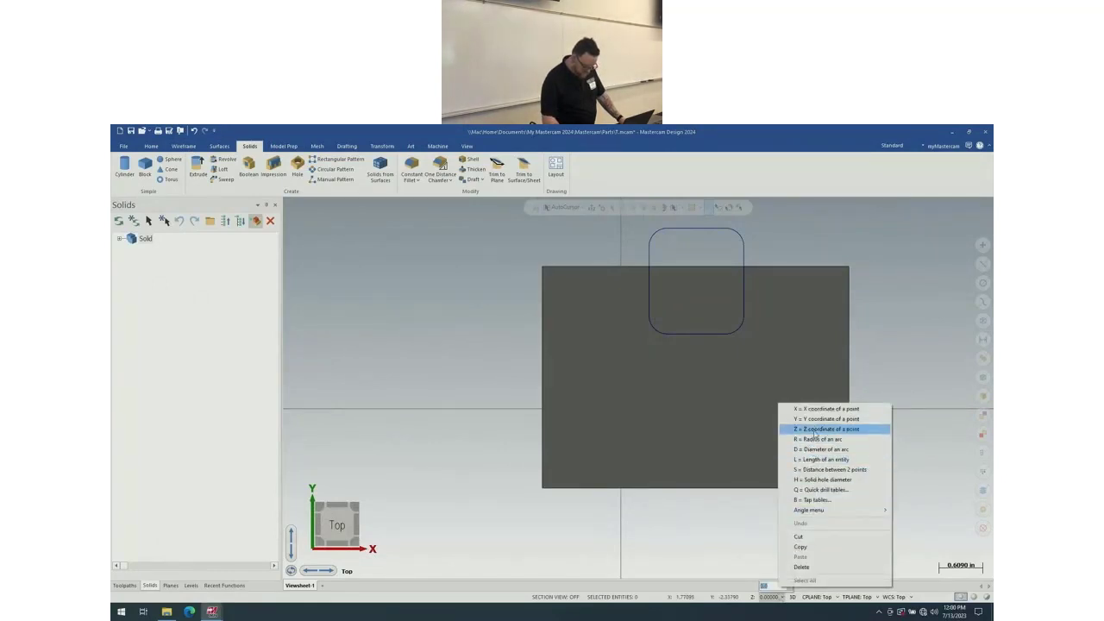
pyautogui.click(810, 428)
pyautogui.click(670, 333)
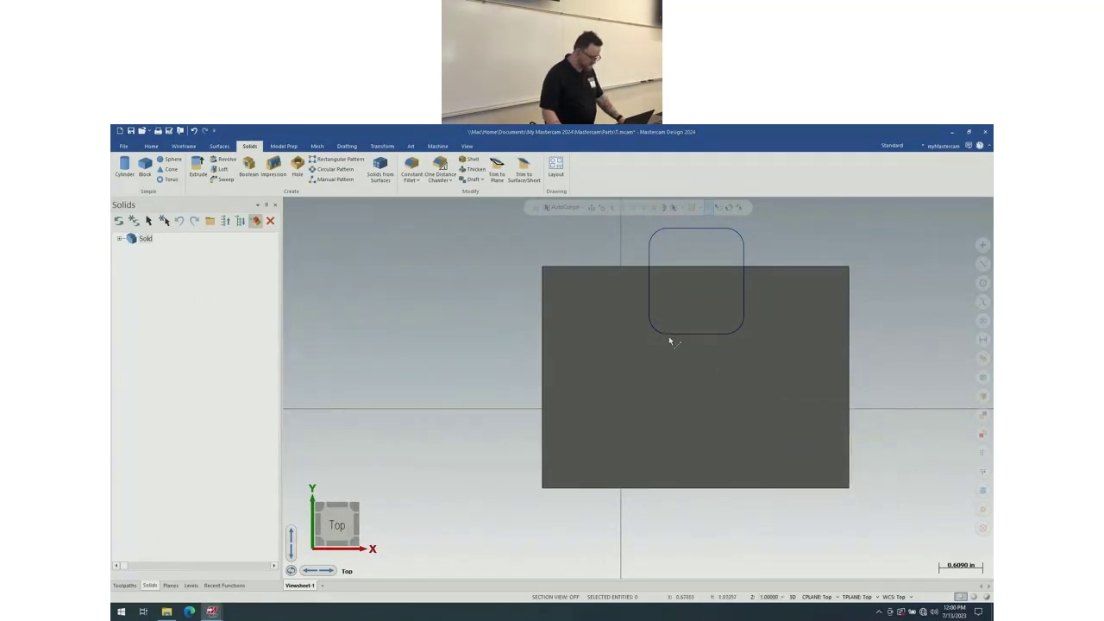
# - Draw a center-point circle about 0.37 in in diameter inside the rounded rectangle, over the pocket floor
pyautogui.click(183, 146)
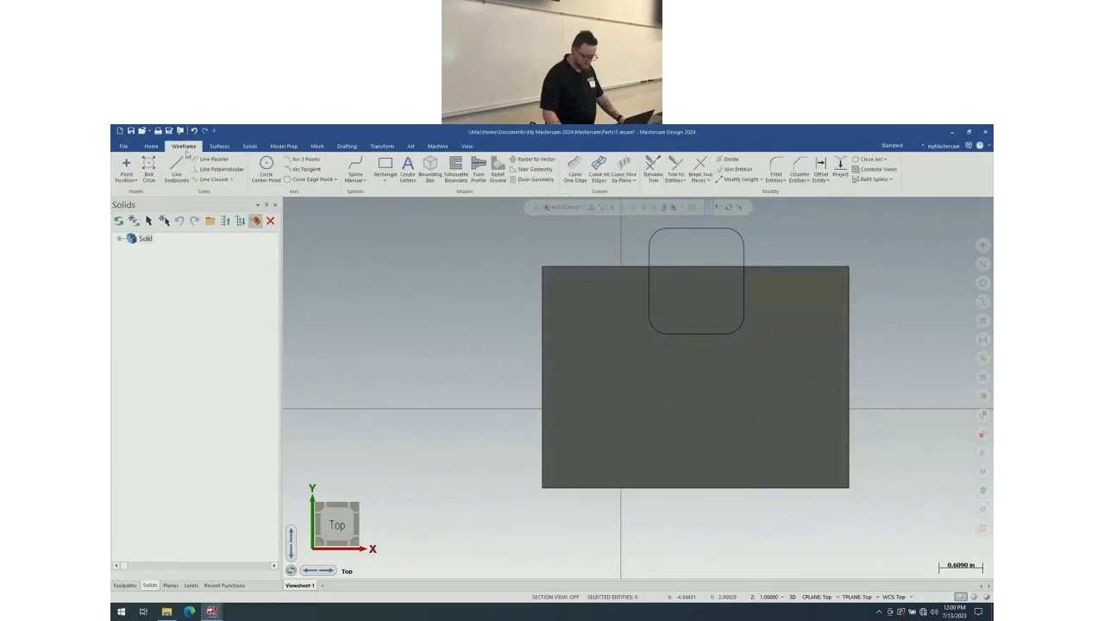
pyautogui.click(266, 166)
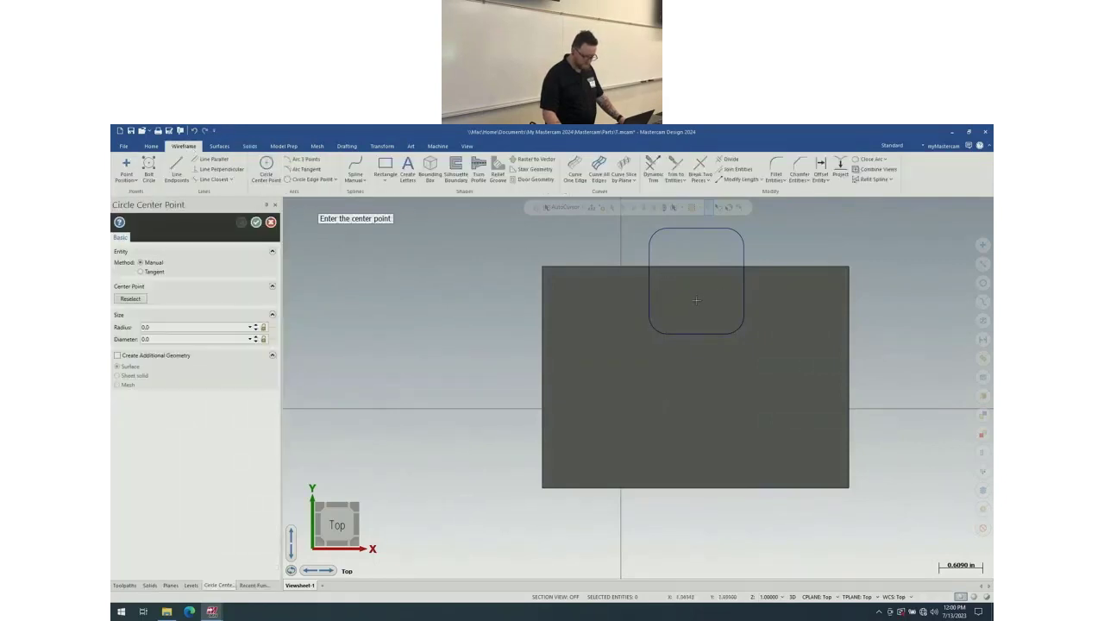
pyautogui.click(696, 299)
pyautogui.click(690, 287)
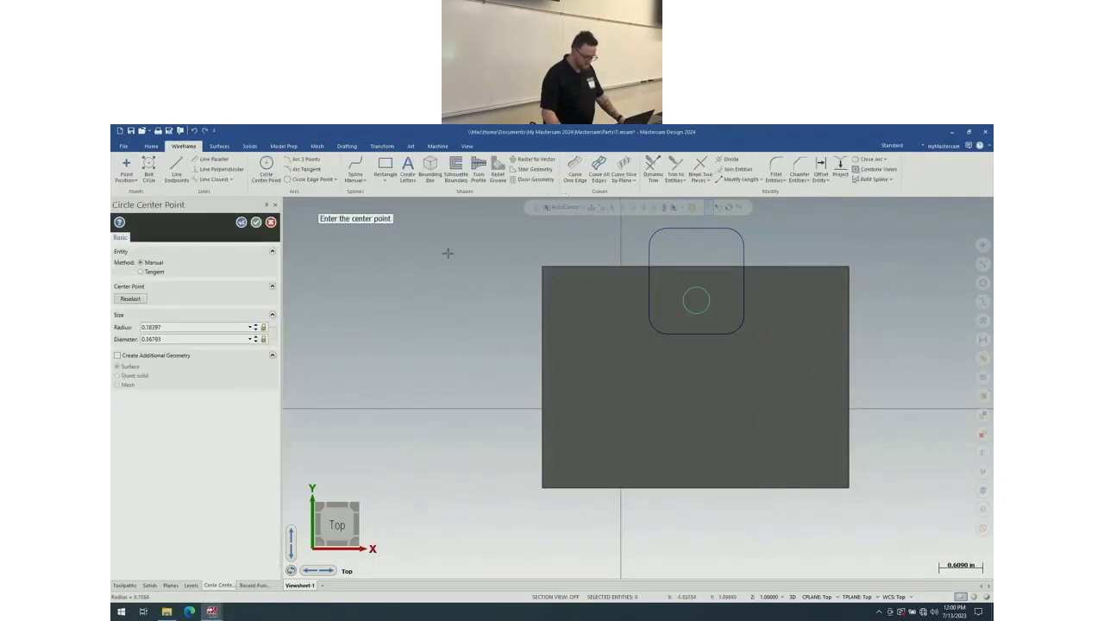
pyautogui.click(257, 221)
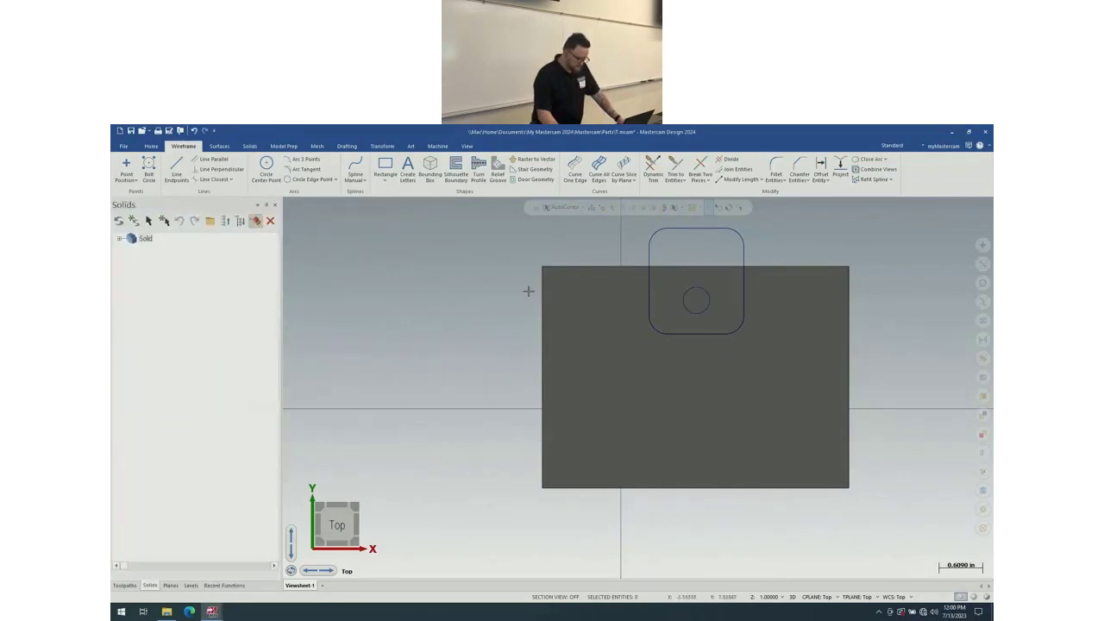
# - Extrude the circle inside the pocket as a boss 0.5 in tall, adding it to the block
pyautogui.rightClick(457, 324)
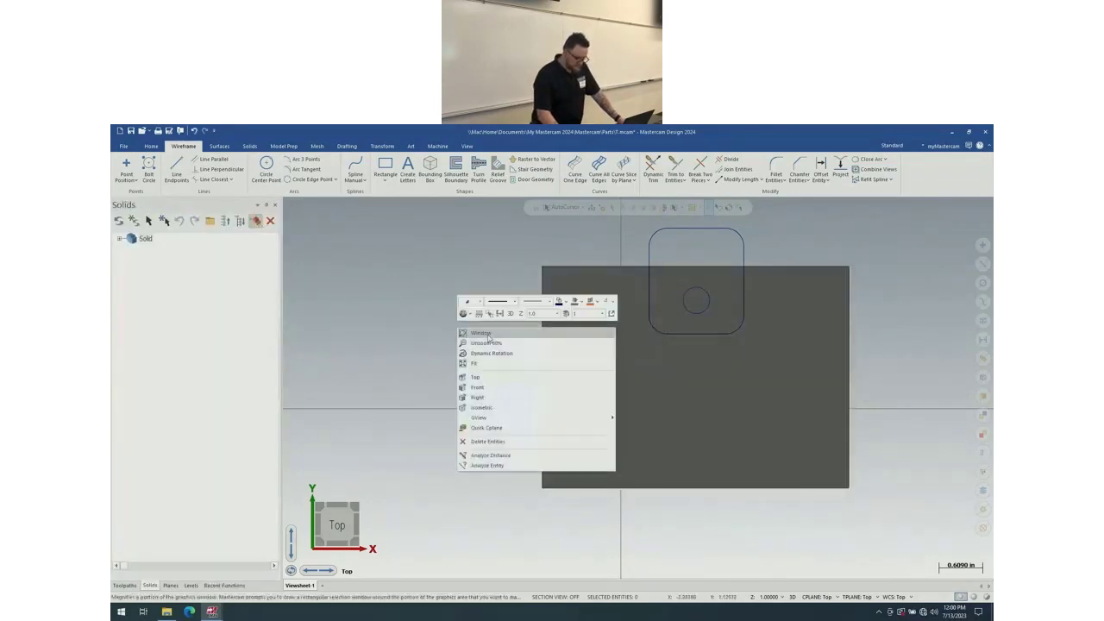
pyautogui.click(512, 407)
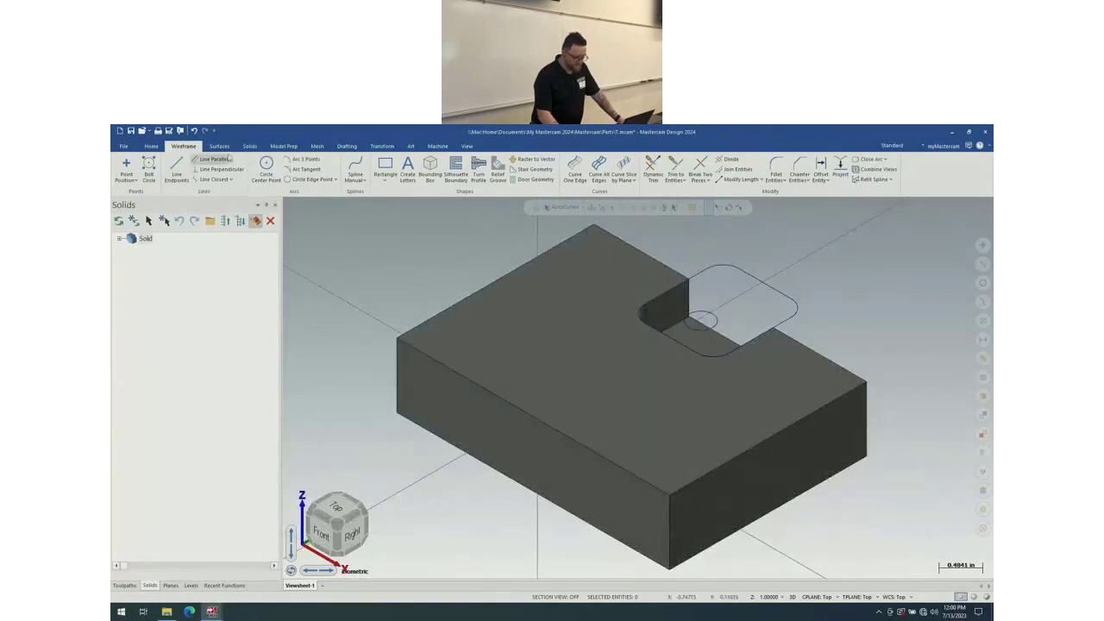
pyautogui.click(249, 146)
pyautogui.click(198, 168)
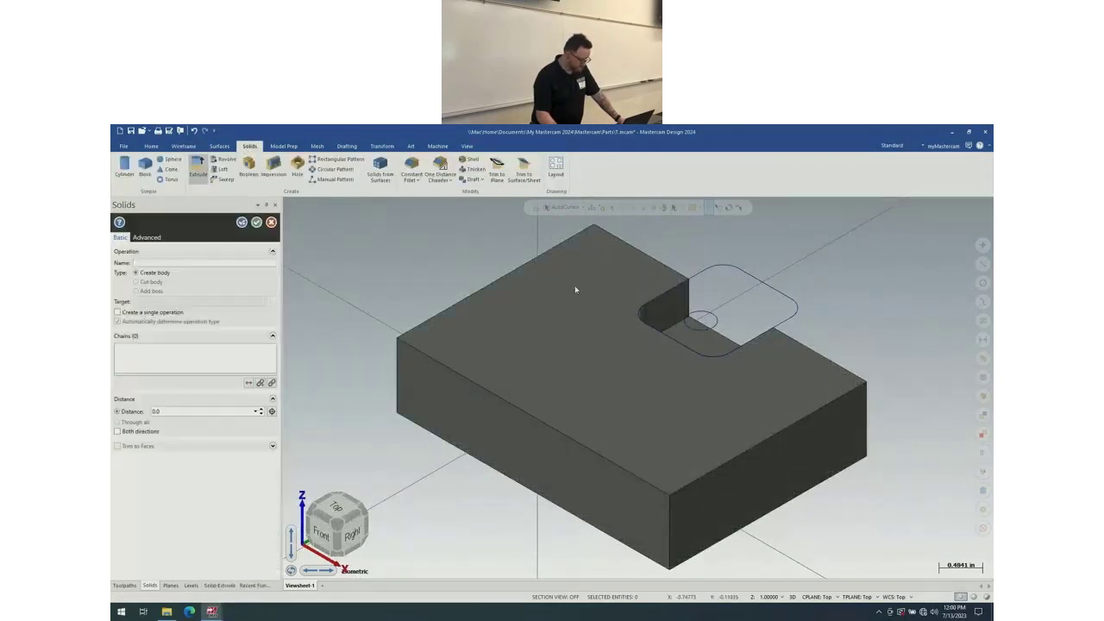
pyautogui.click(702, 327)
pyautogui.click(136, 514)
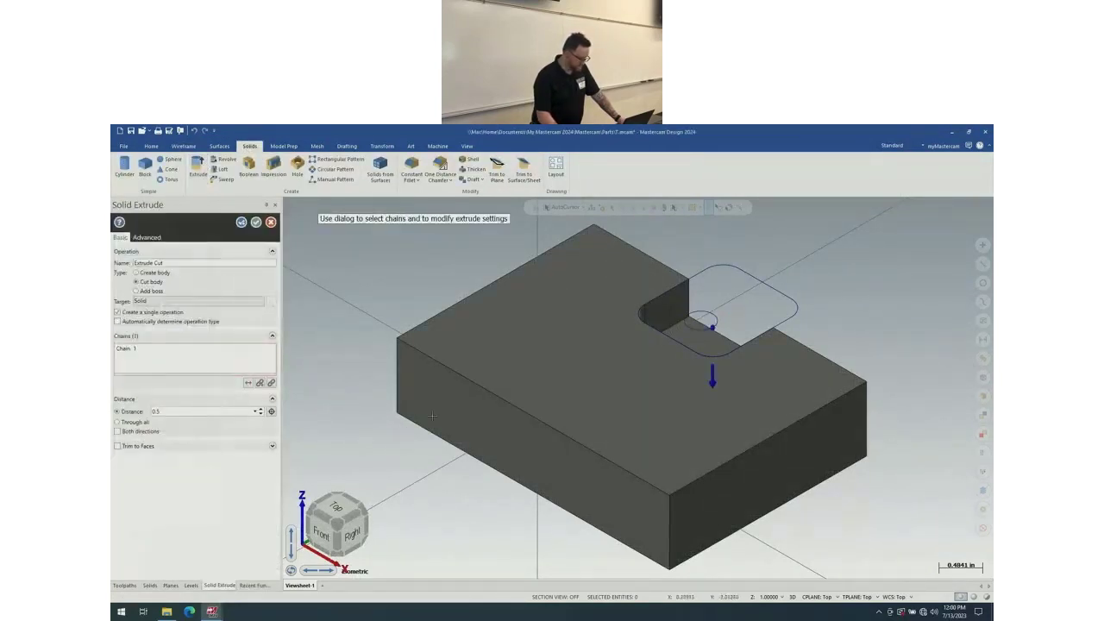
pyautogui.click(155, 291)
pyautogui.moveTo(535, 344)
pyautogui.mouseDown(button='middle')
pyautogui.moveTo(560, 328)
pyautogui.moveTo(531, 366)
pyautogui.mouseUp(button='middle')
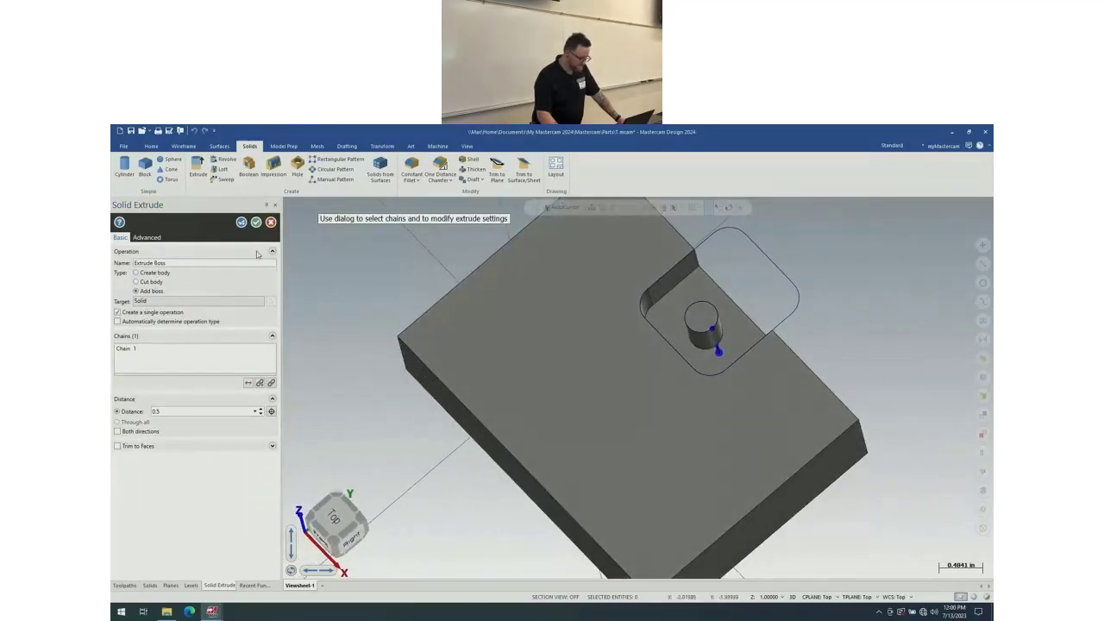
pyautogui.click(255, 222)
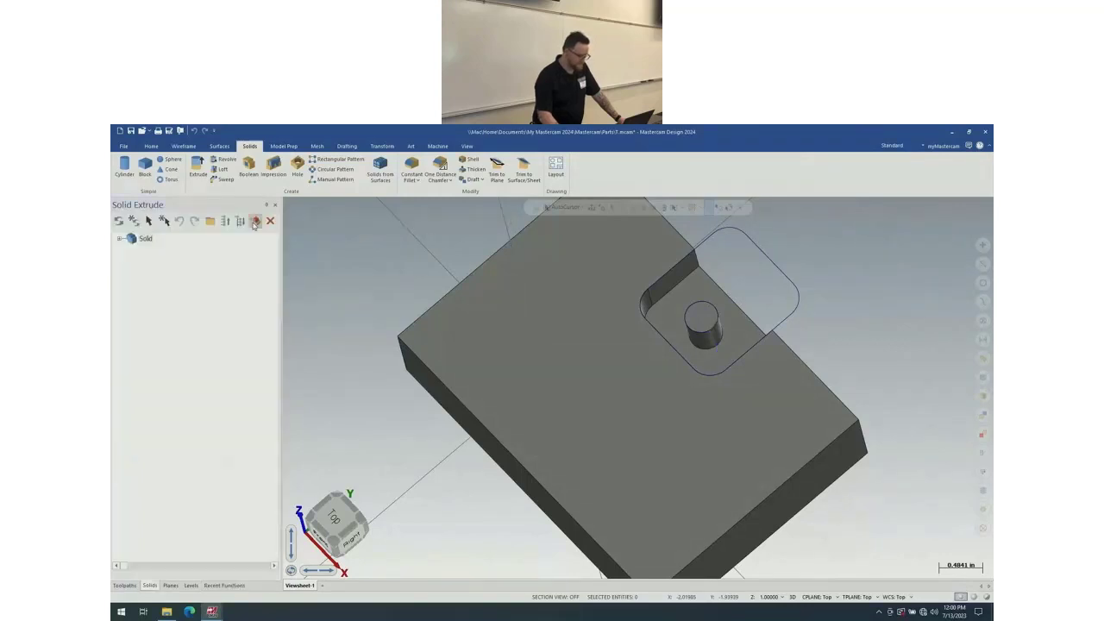
# - Add a default mill machine definition to the part
pyautogui.click(437, 146)
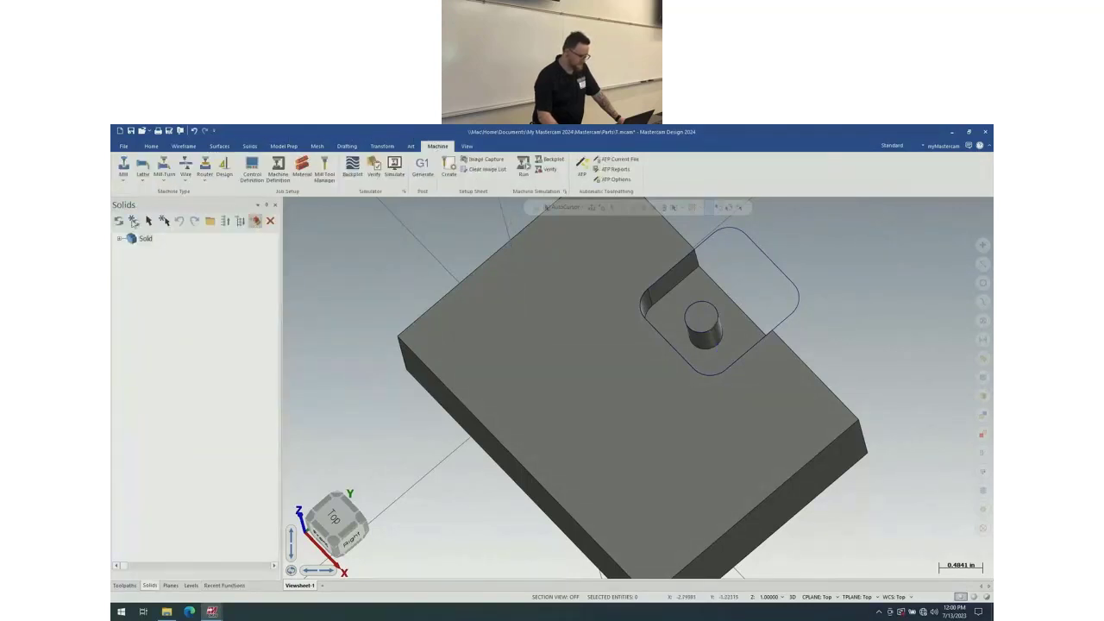
pyautogui.click(123, 176)
pyautogui.click(127, 192)
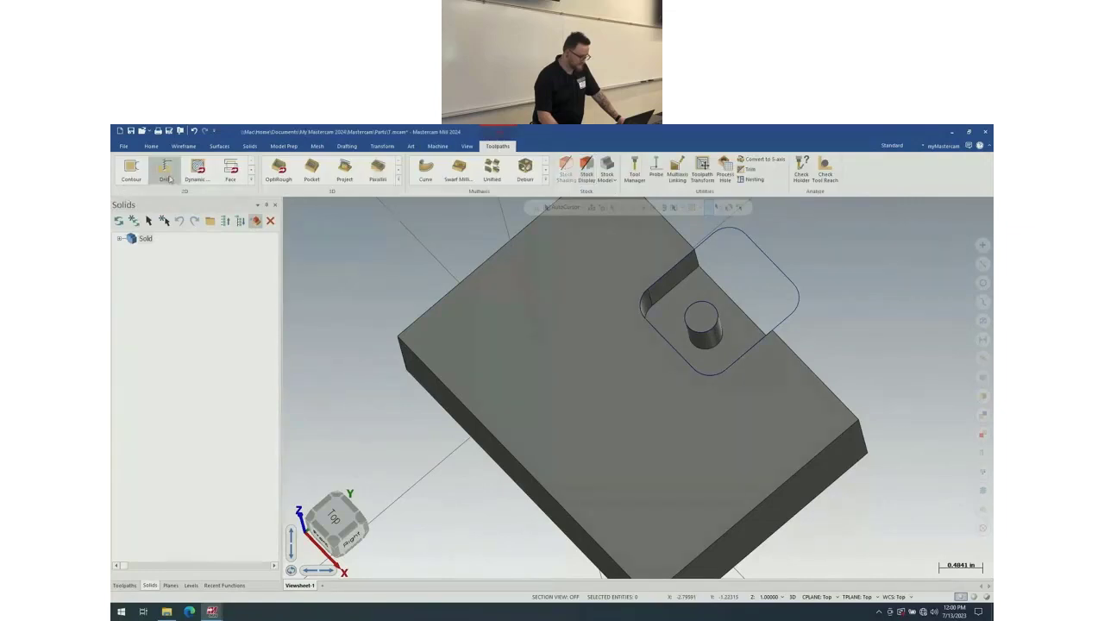
# - Start a 2D Dynamic Mill toolpath with the pocket floor face as automatic region and the From outside machining strategy
pyautogui.click(195, 171)
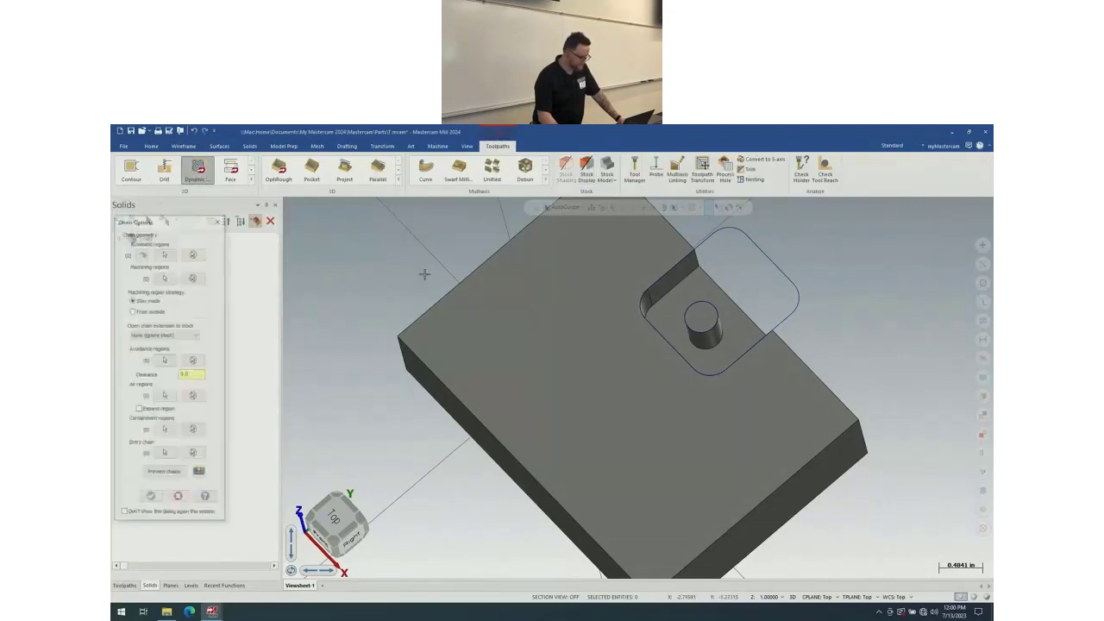
pyautogui.click(164, 253)
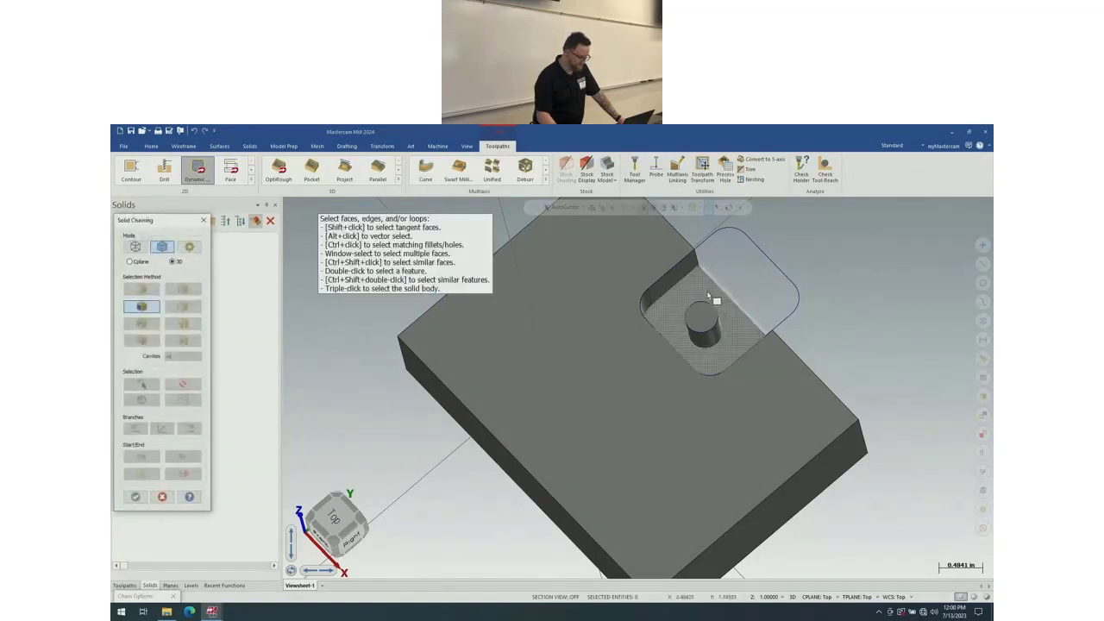
pyautogui.click(712, 354)
pyautogui.click(135, 497)
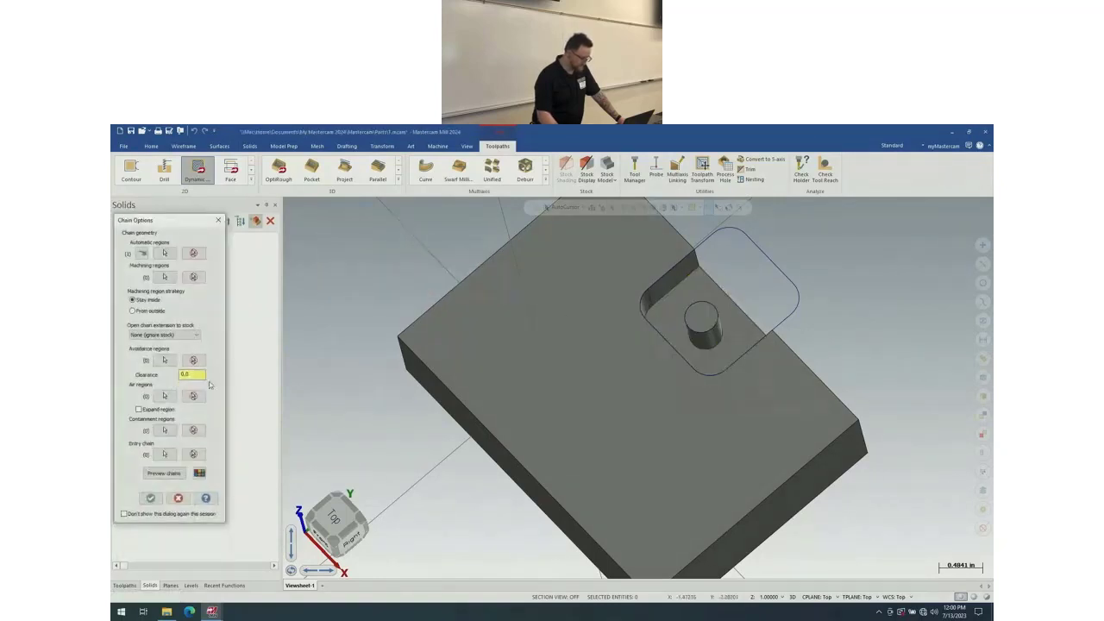
pyautogui.click(151, 311)
pyautogui.click(150, 497)
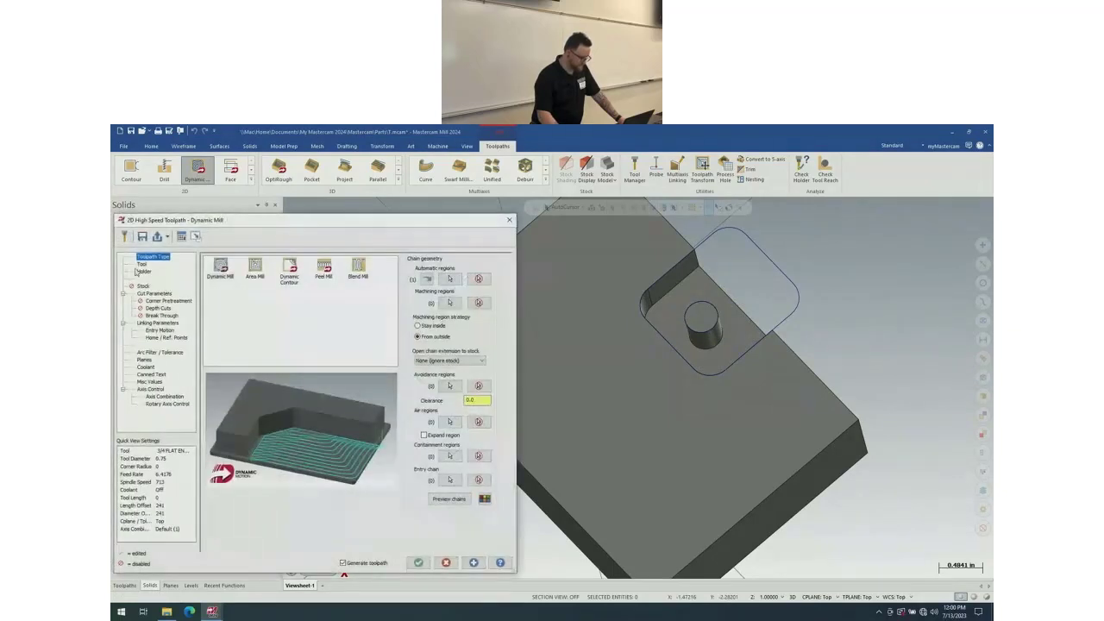
# - Filter the tool library to flat end mills and select the 1/4 FLAT ENDMILL for the toolpath
pyautogui.click(143, 264)
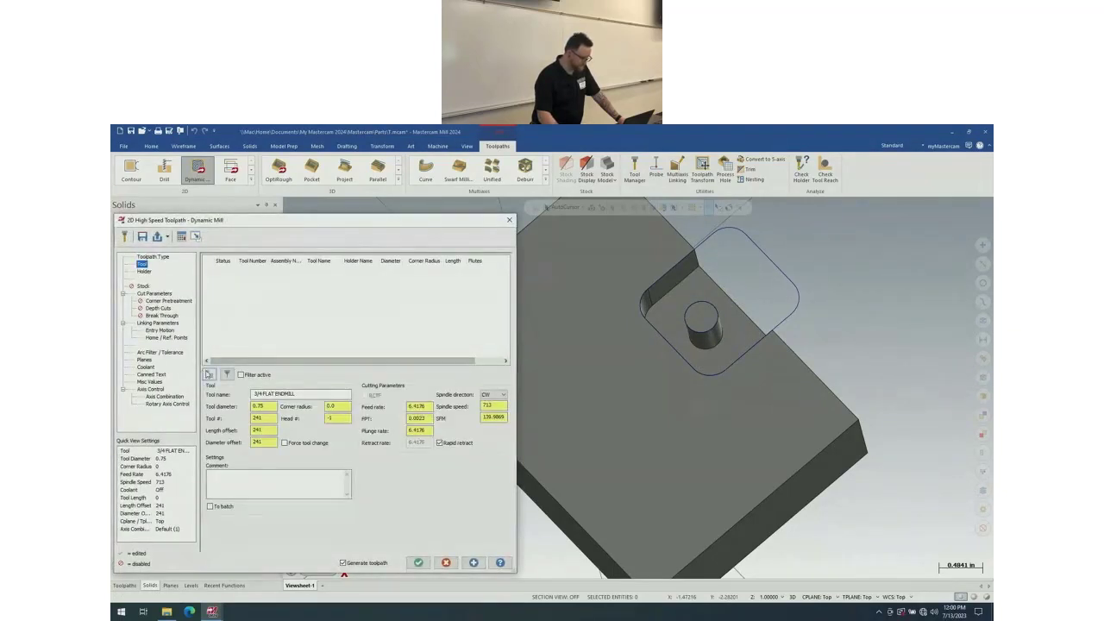
pyautogui.click(209, 374)
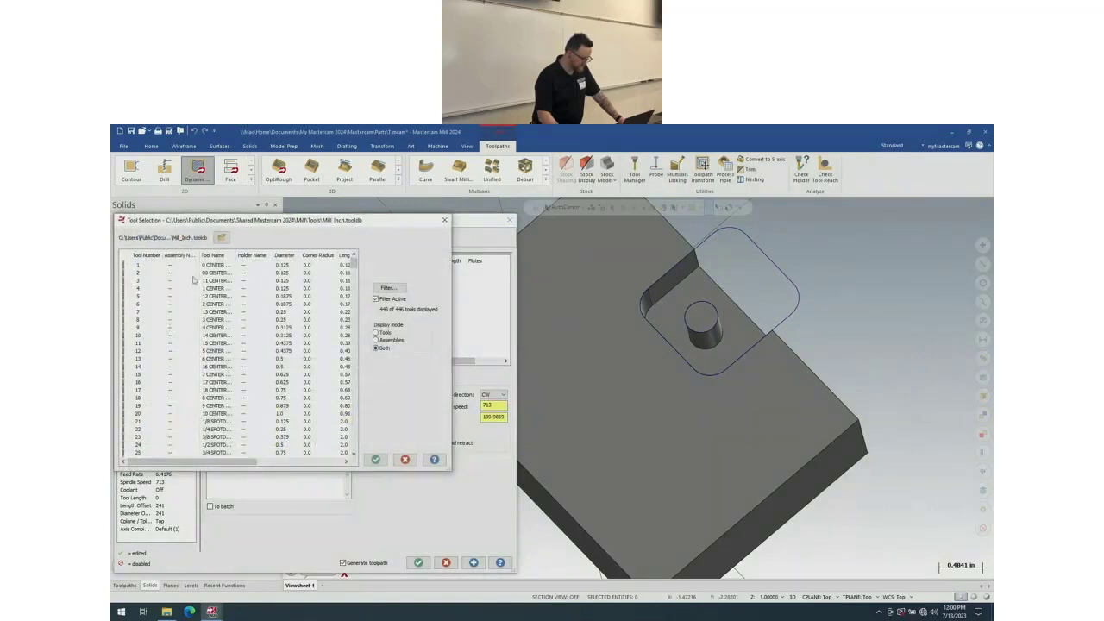
pyautogui.click(388, 287)
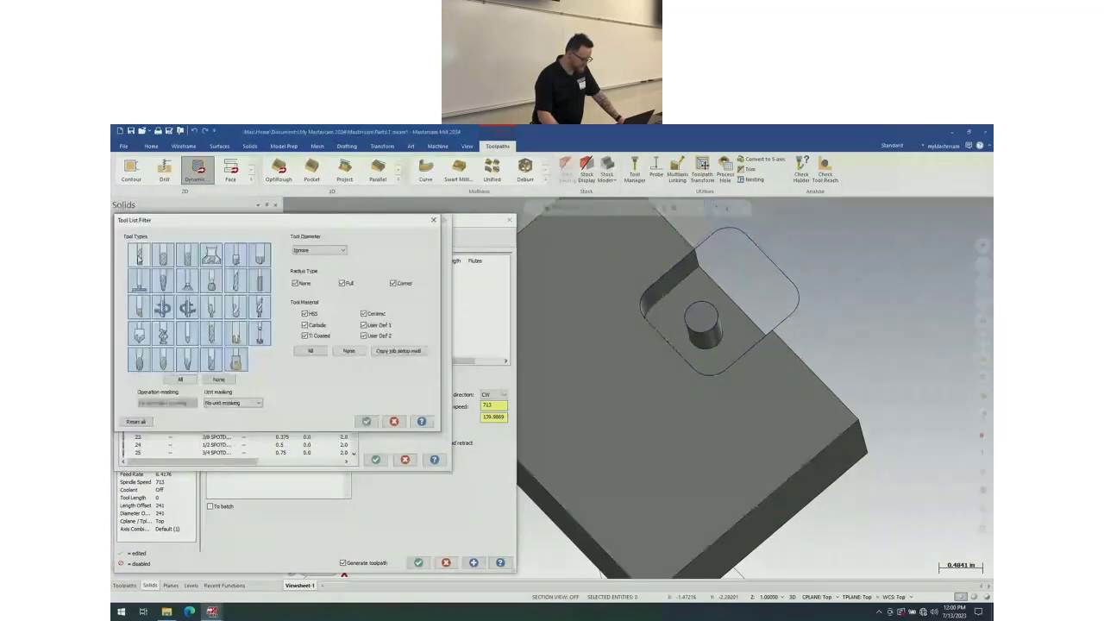
pyautogui.doubleClick(138, 257)
pyautogui.doubleClick(261, 361)
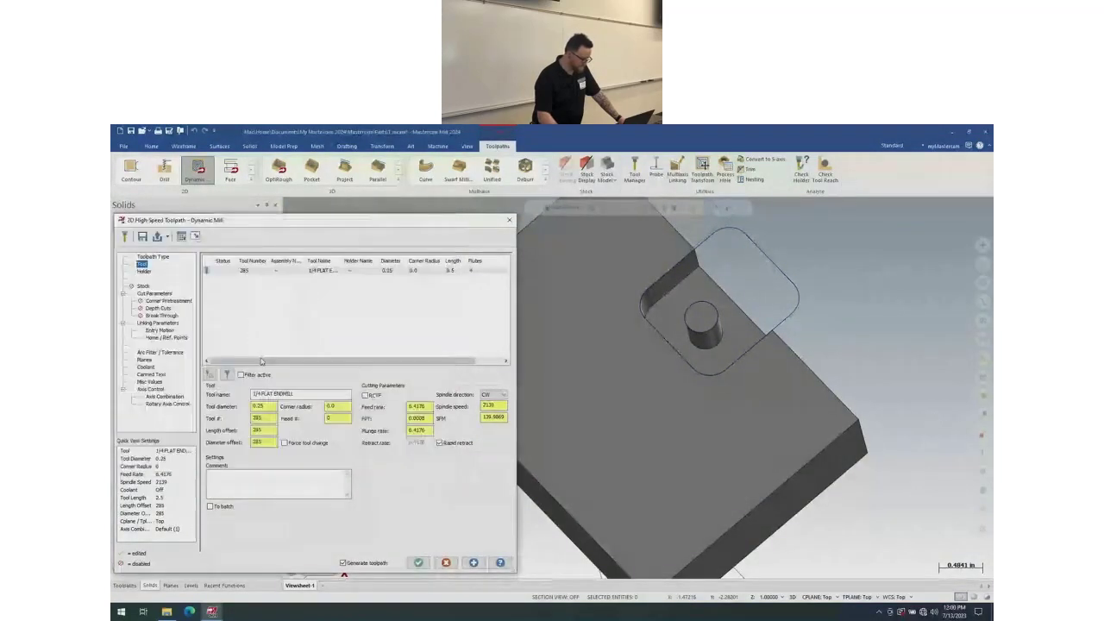
# - Open the linking parameters at the top-of-stock value, accept the settings and generate the Dynamic Mill toolpath
pyautogui.click(157, 323)
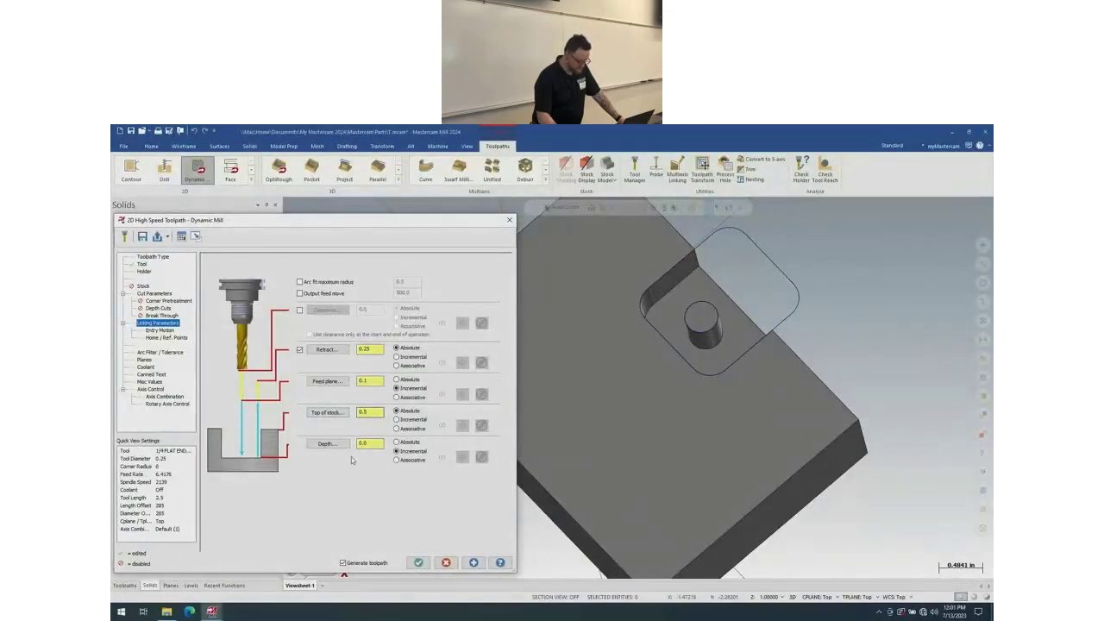
pyautogui.click(371, 412)
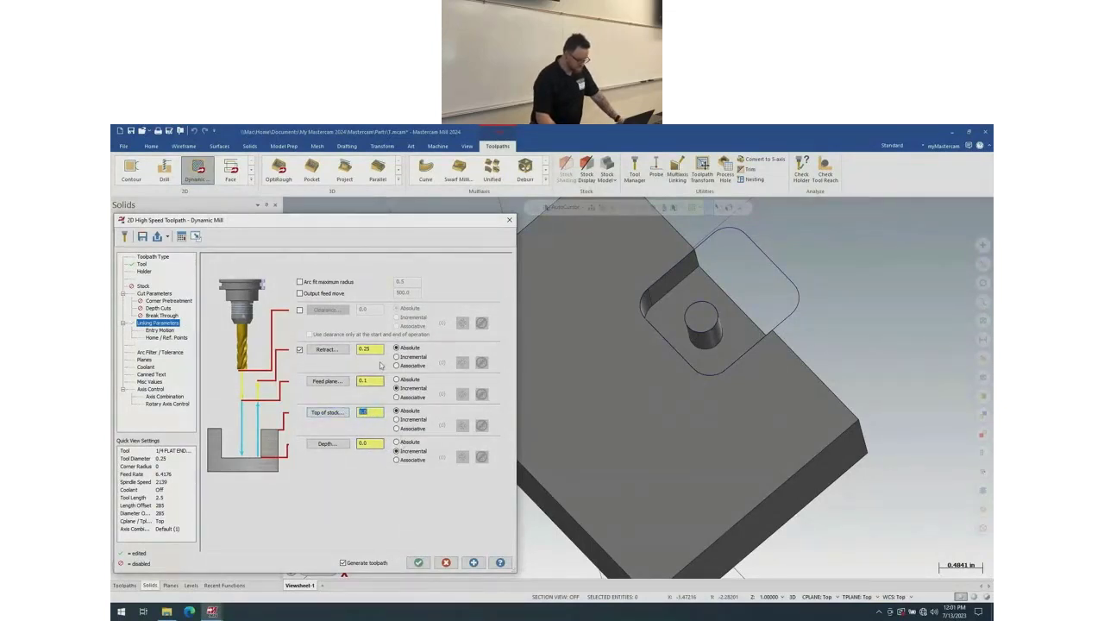
pyautogui.click(418, 562)
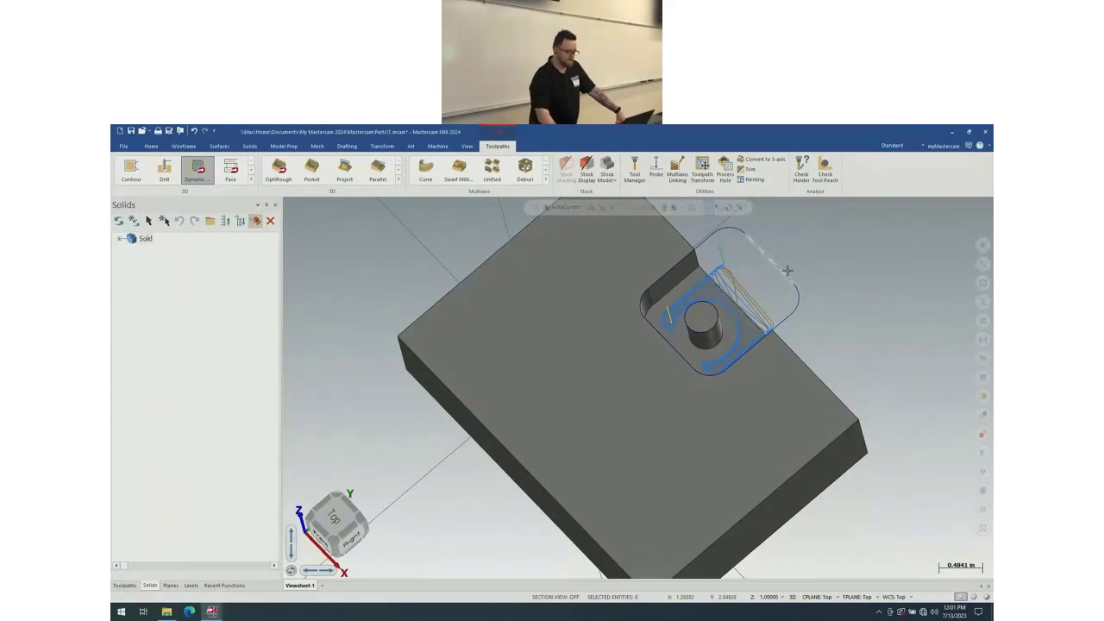
pyautogui.scroll(3, 785, 267)
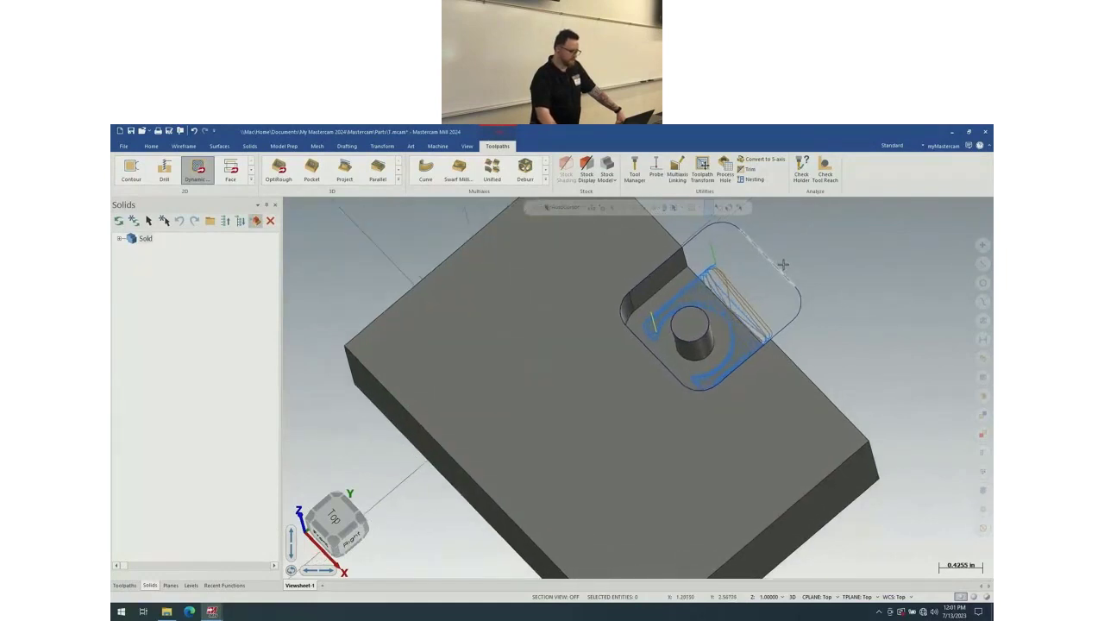
pyautogui.click(286, 147)
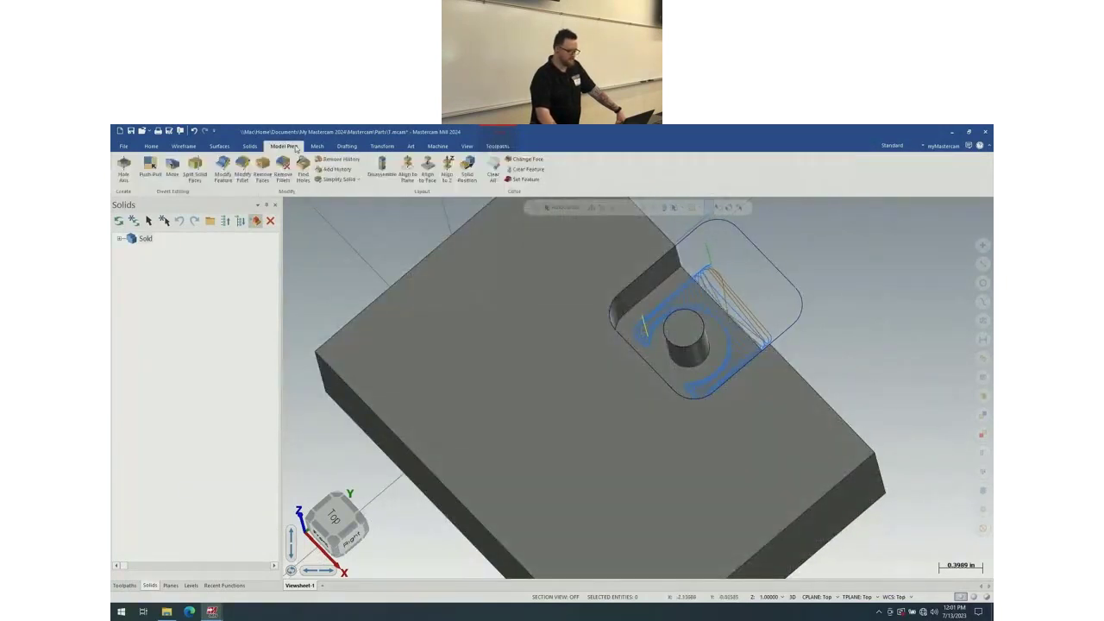
pyautogui.click(337, 158)
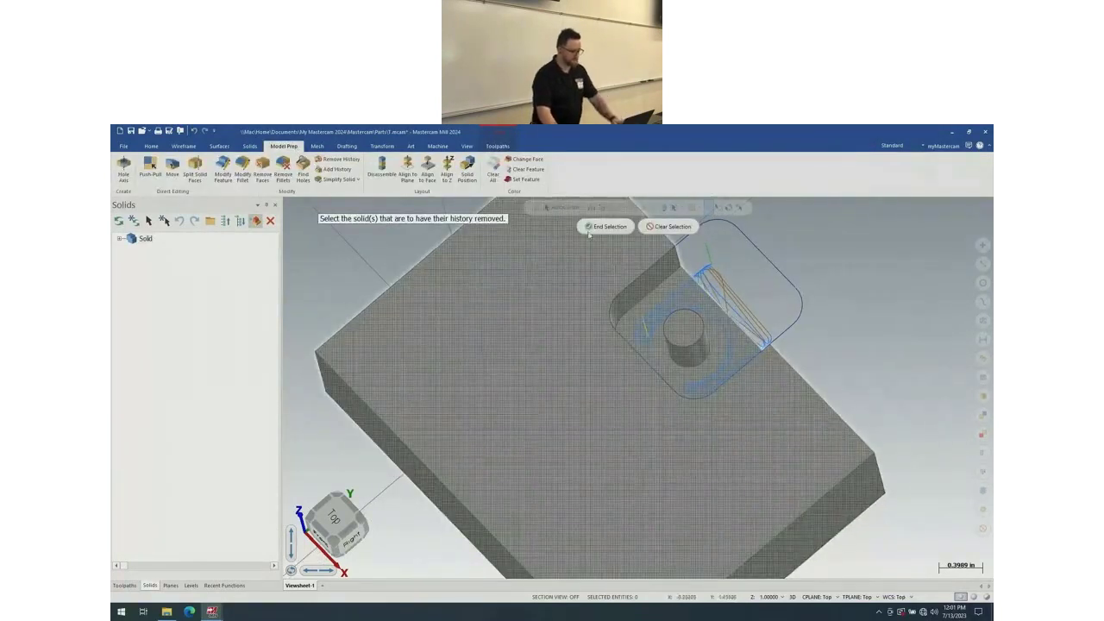
pyautogui.click(596, 228)
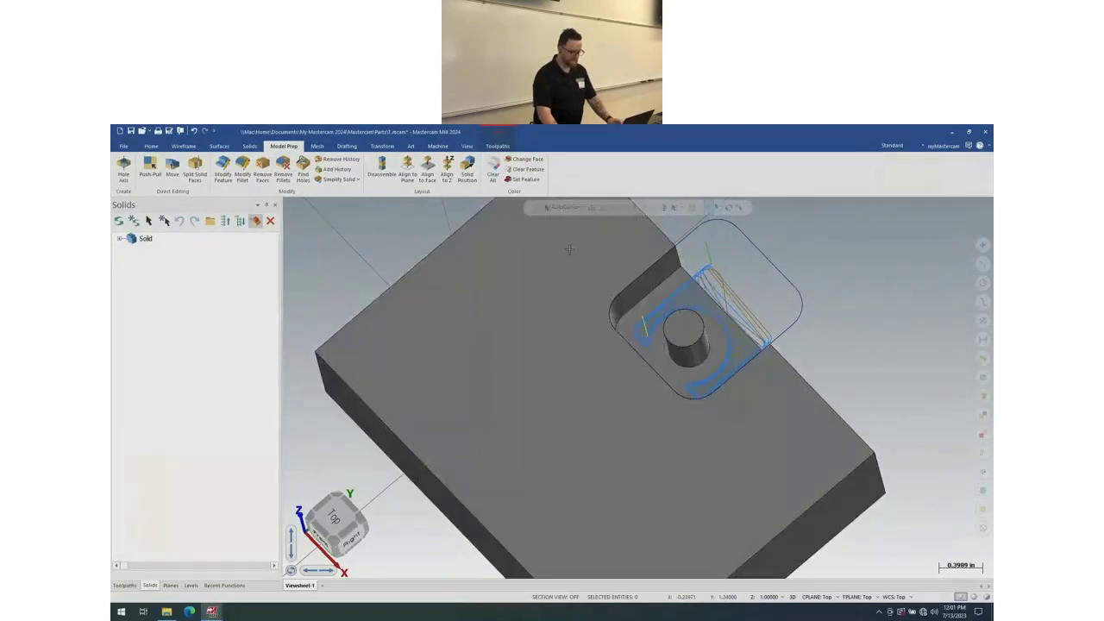
# - Shift the boss's circle toward the pocket's open side with a Dynamic transform, including a 0.25 in move along X
pyautogui.click(672, 341)
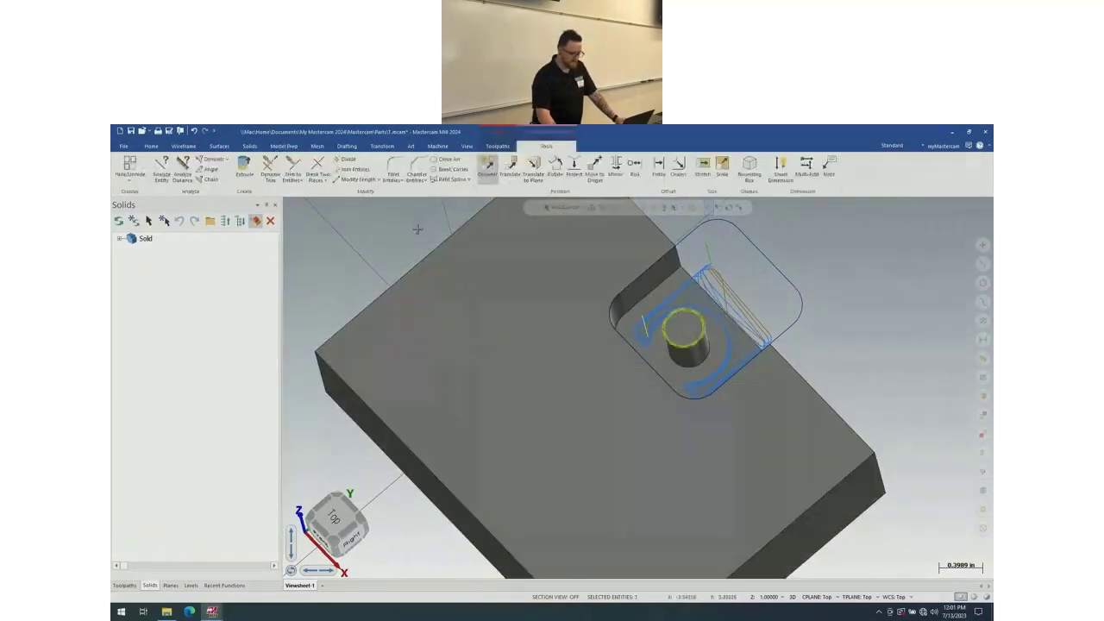
pyautogui.click(487, 166)
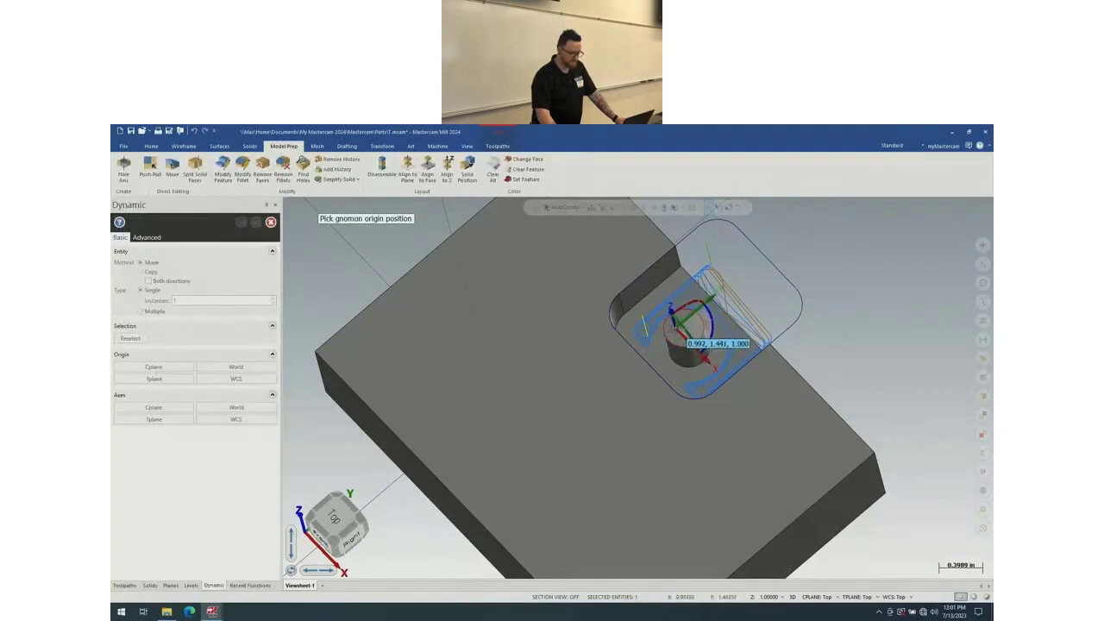
pyautogui.click(683, 332)
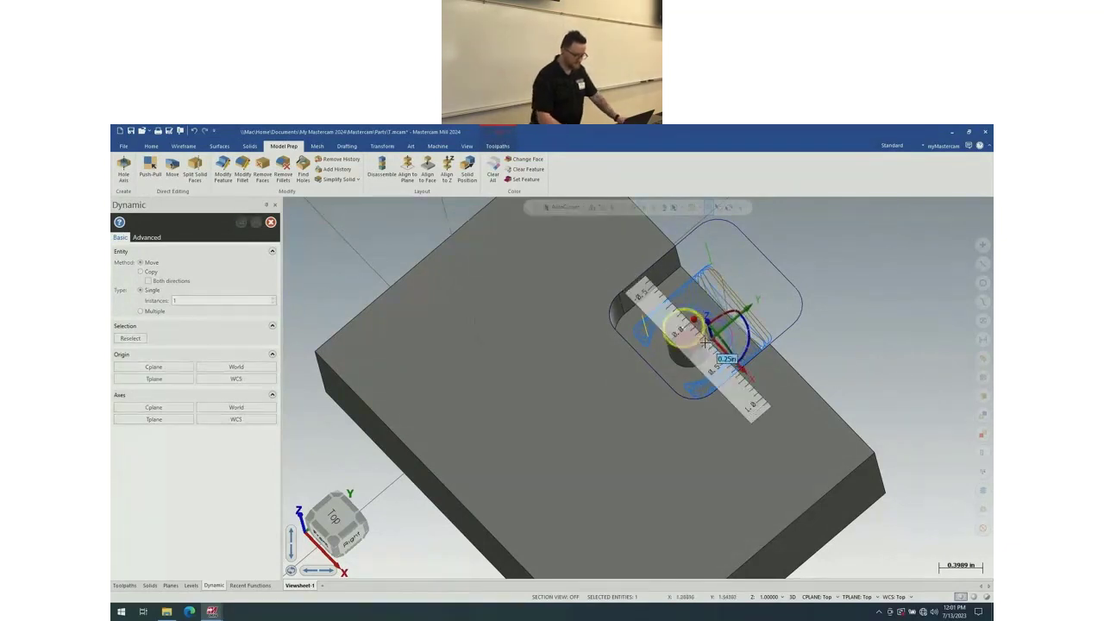
pyautogui.click(703, 341)
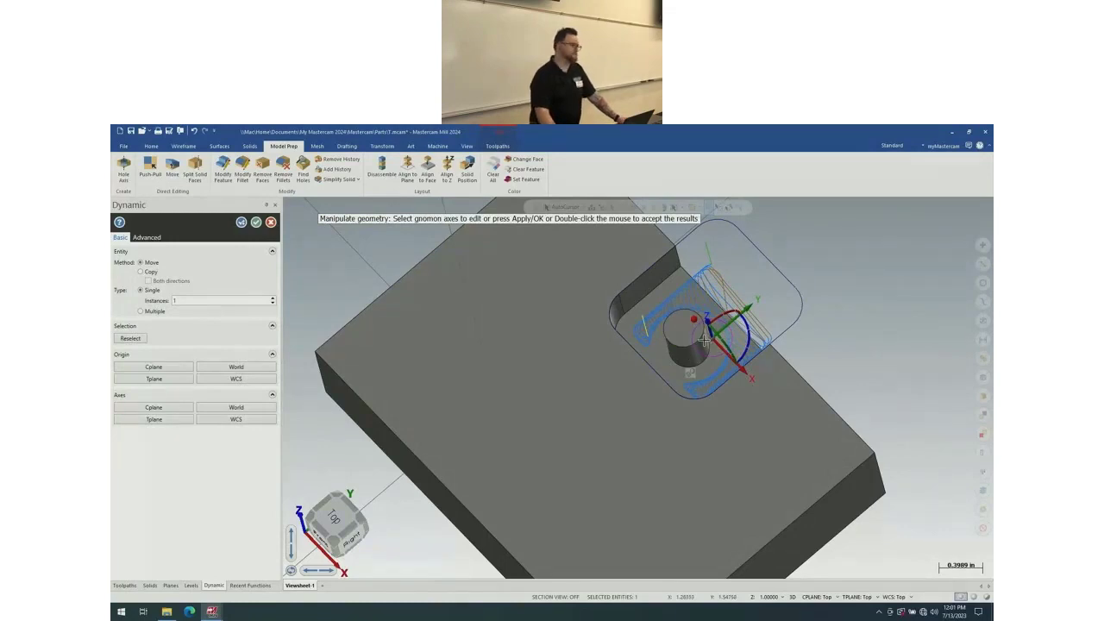
pyautogui.scroll(2, 704, 340)
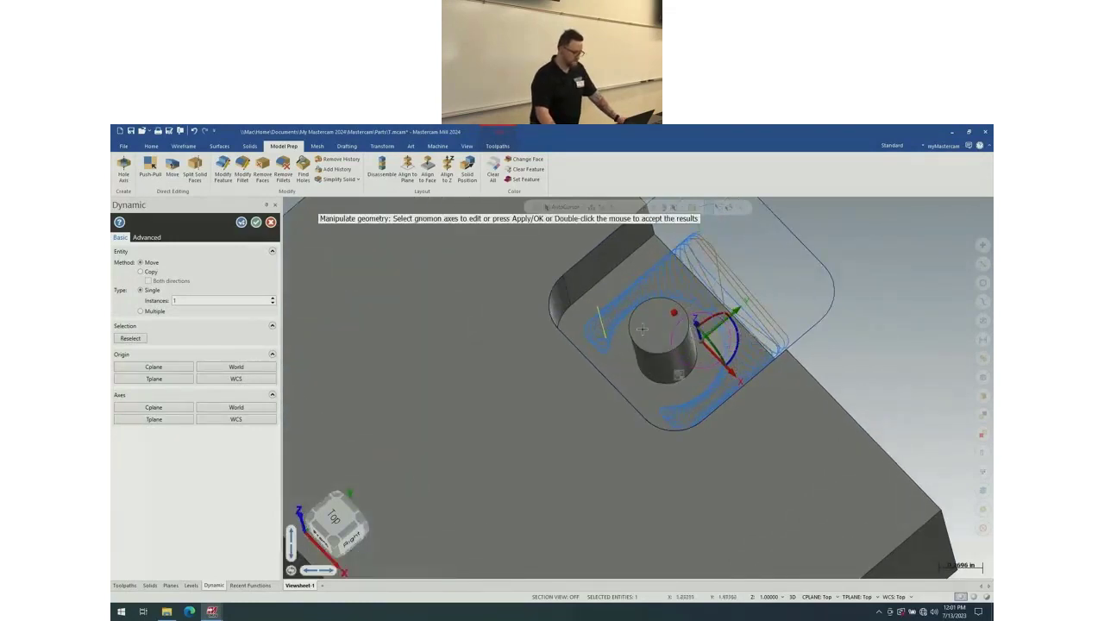
pyautogui.click(256, 223)
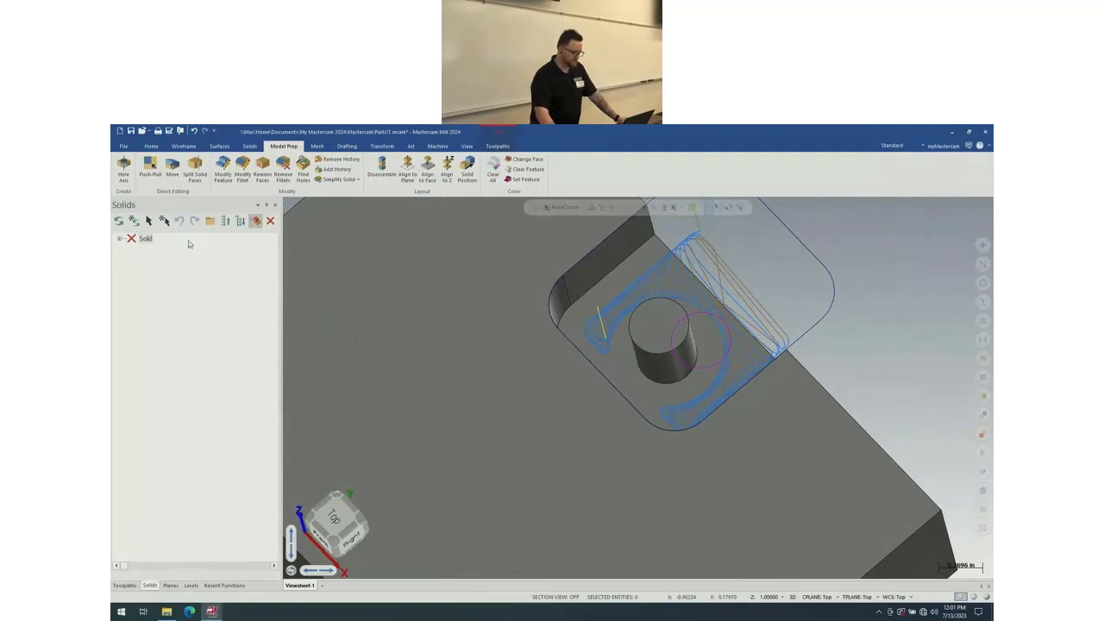
# - Regenerate the solid from its moved circle and regenerate the Dynamic Mill toolpath to match the new boss position
pyautogui.click(133, 220)
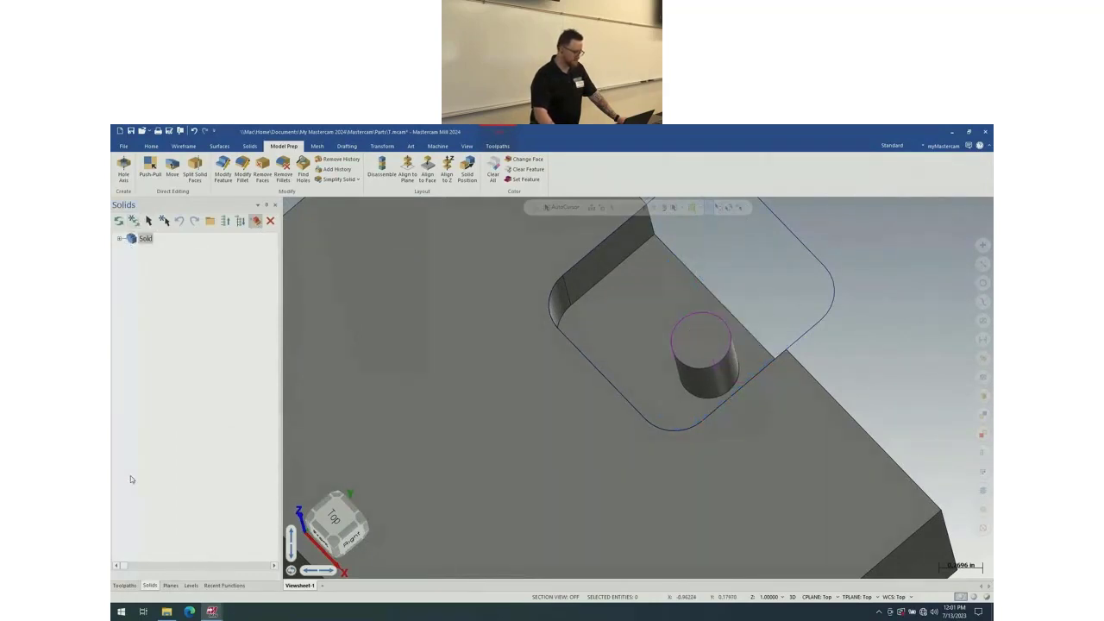
pyautogui.click(124, 586)
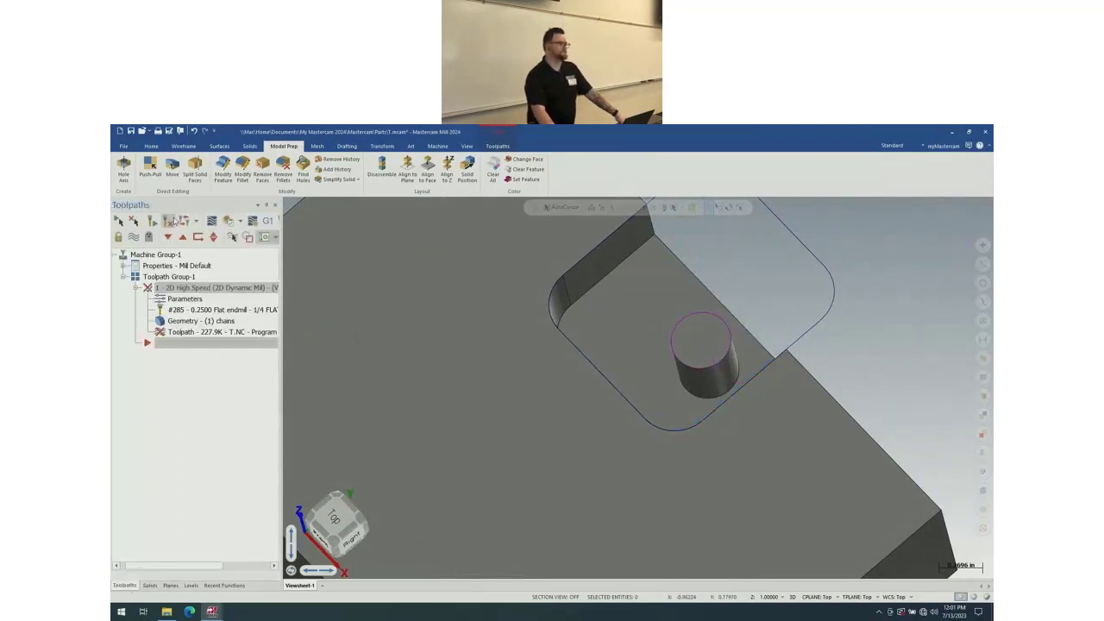
pyautogui.click(183, 221)
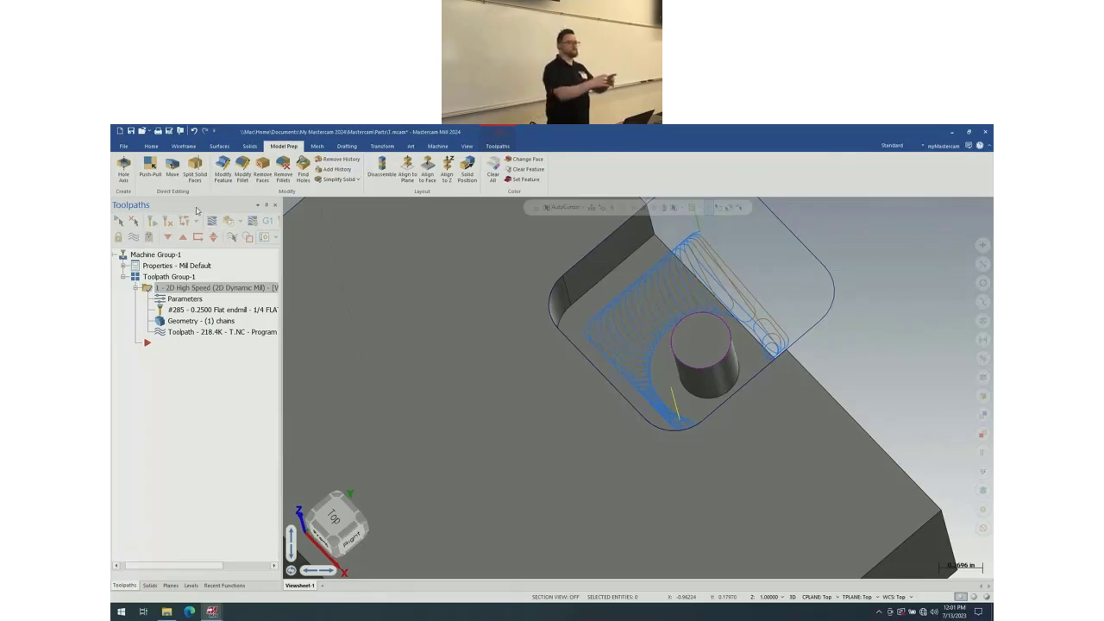